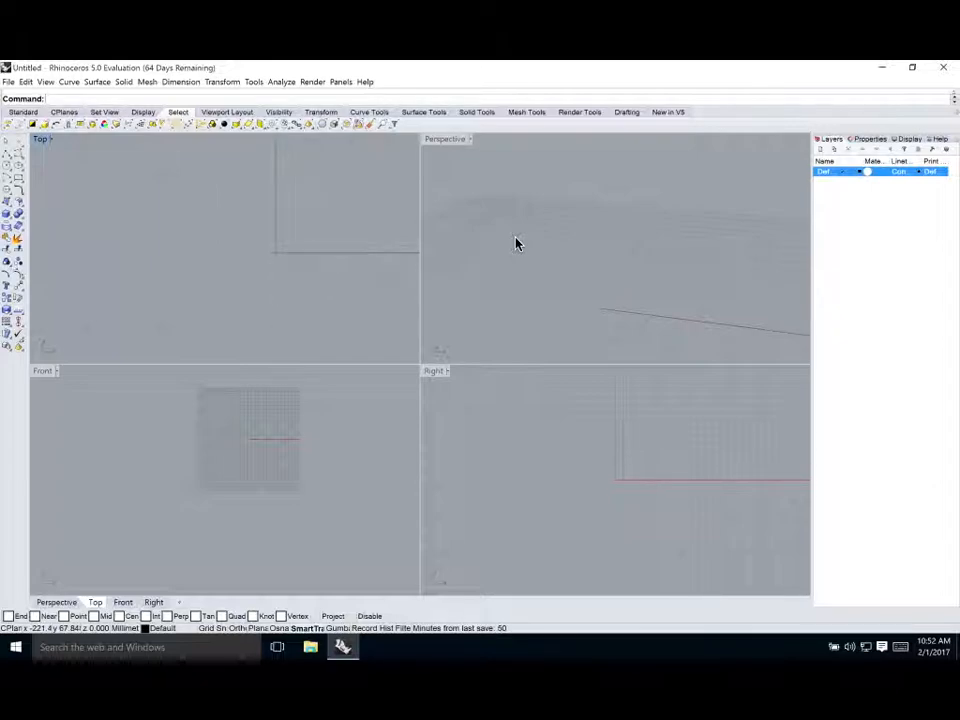
left_click(471, 143)
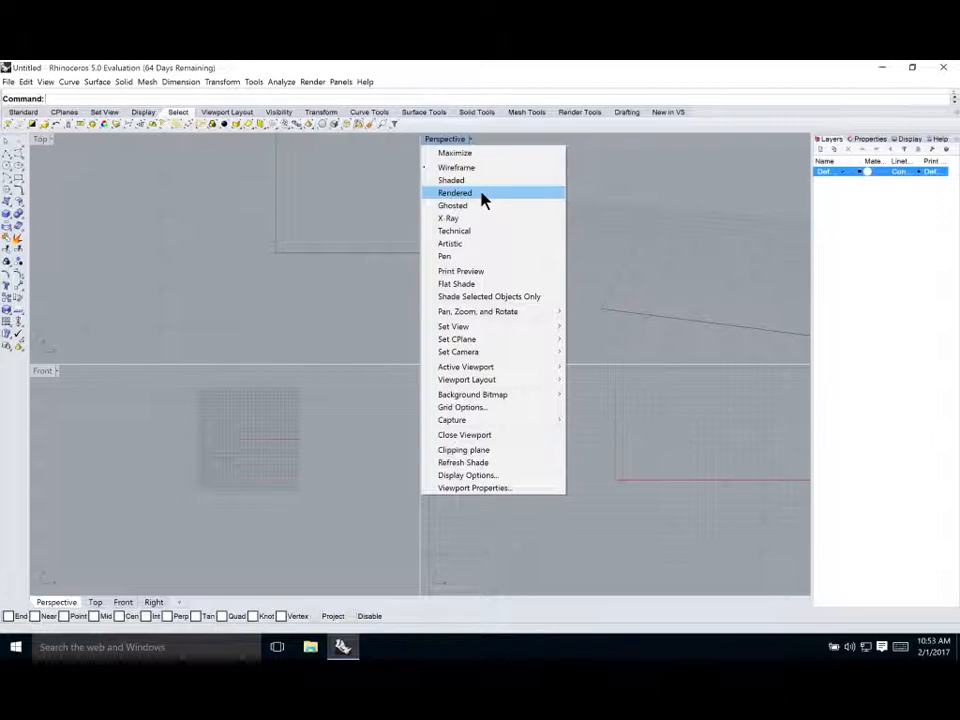
mouse_move(497, 331)
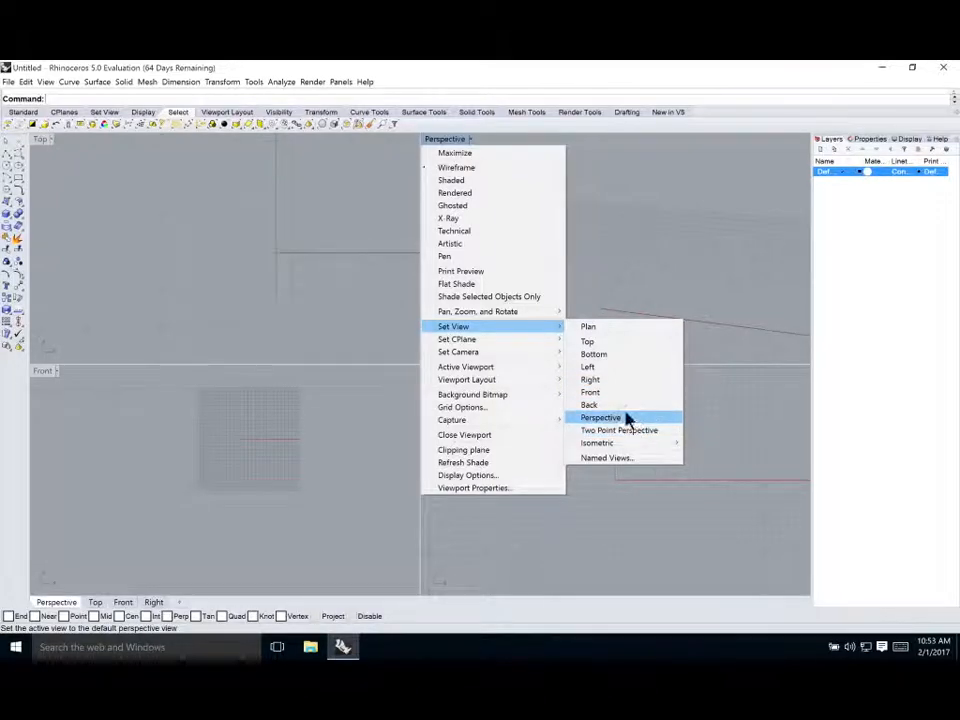
mouse_move(633, 449)
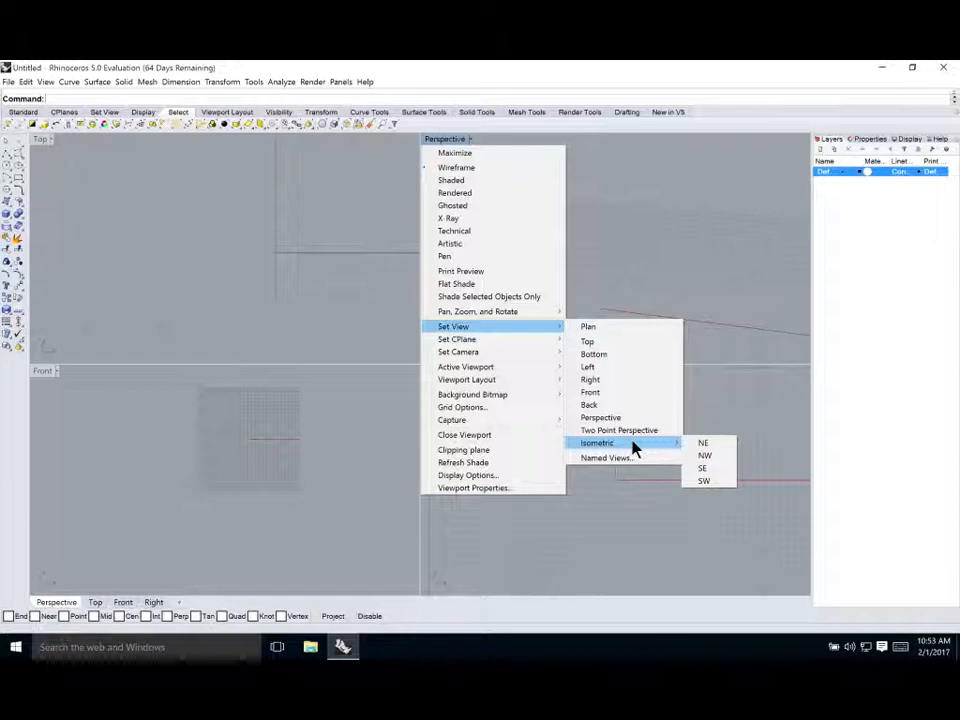
left_click(499, 140)
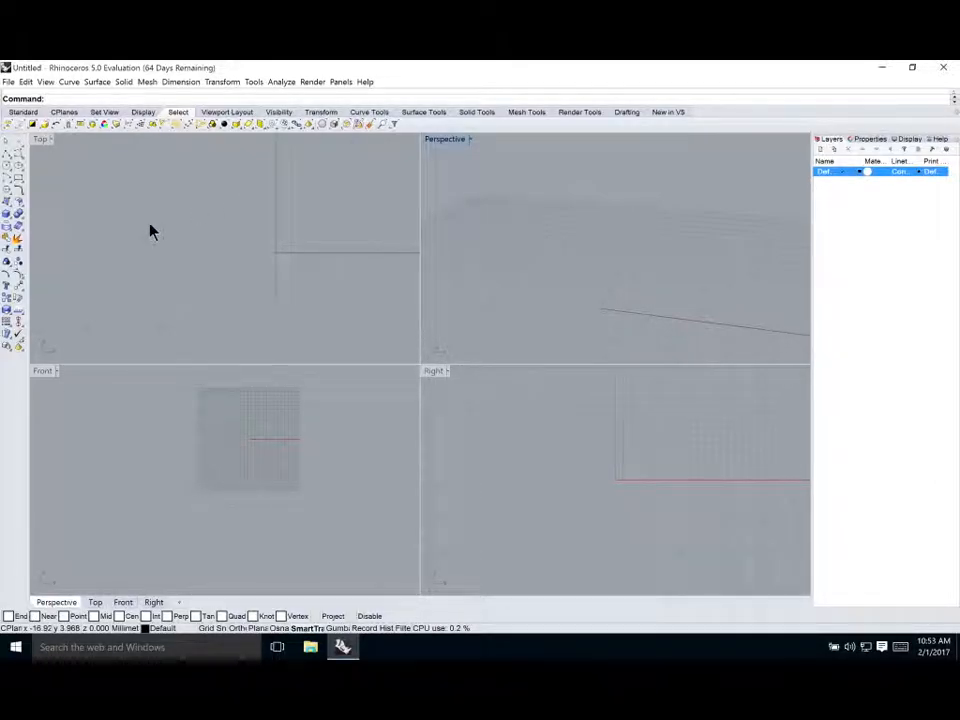
Draw an open zigzag polyline through six points across the Top viewport
left_click(264, 199)
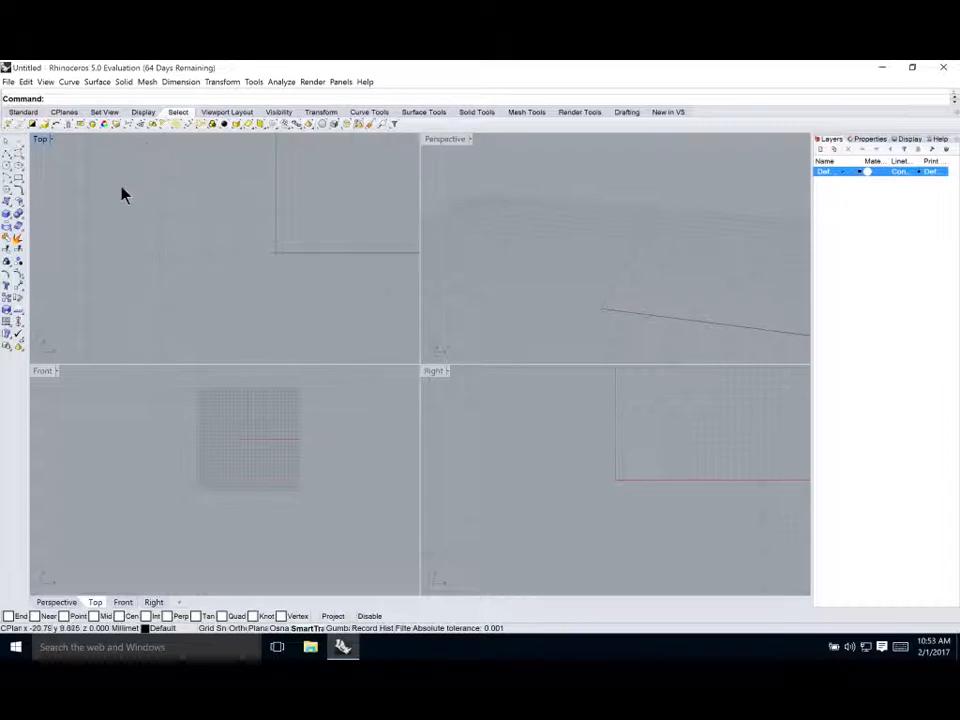
left_click(11, 153)
left_click(110, 230)
left_click(165, 282)
left_click(215, 243)
left_click(268, 293)
left_click(319, 232)
left_click(366, 280)
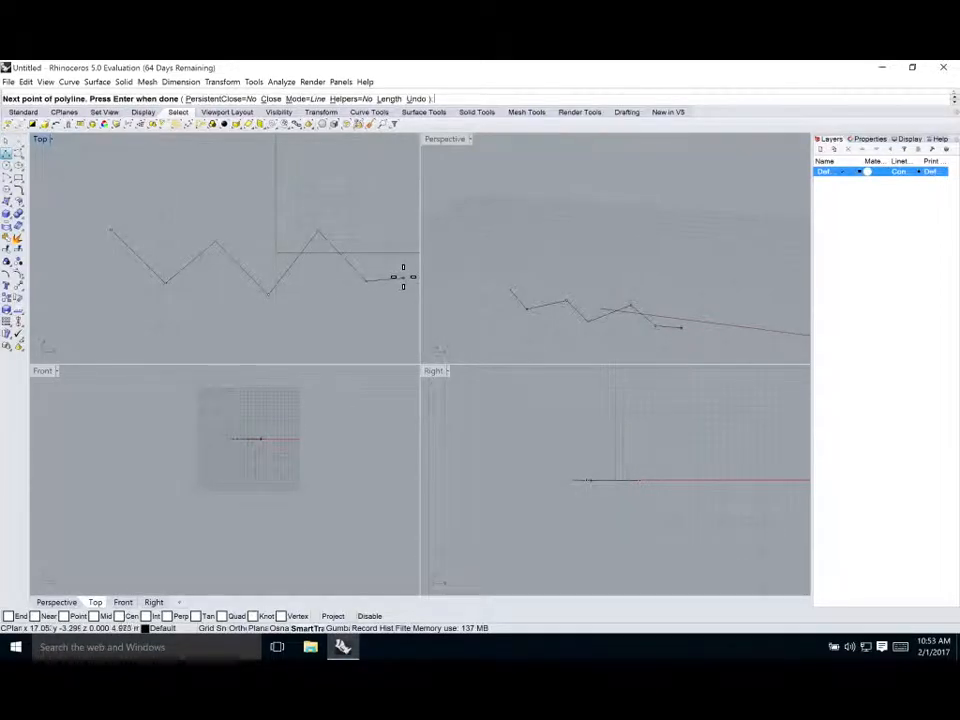
key("Return")
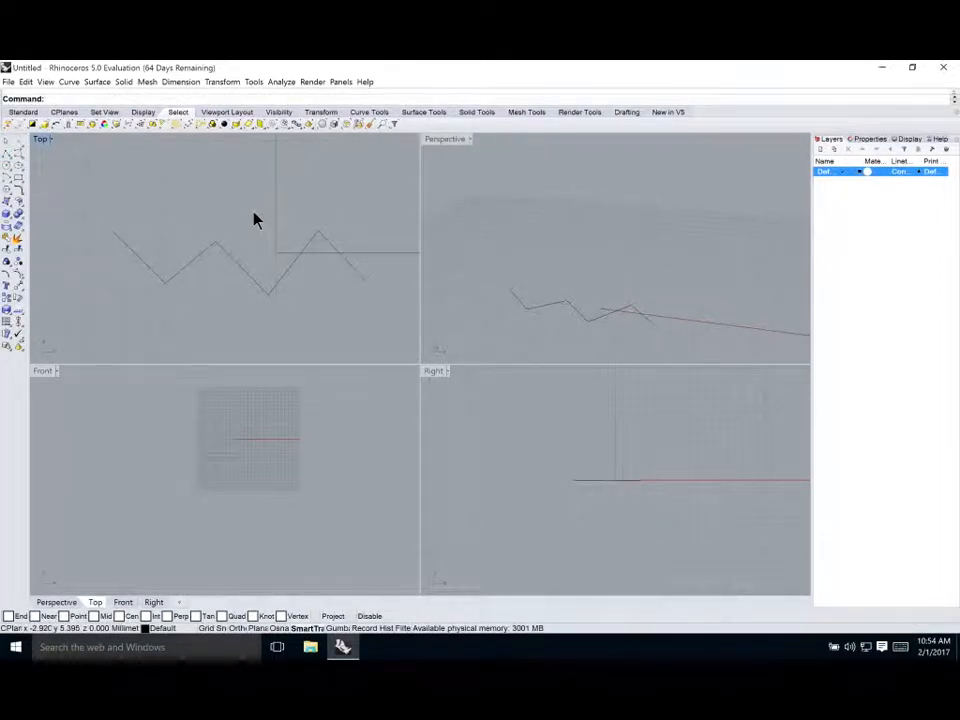
Examine the zigzag polyline in the Perspective view from several angles
left_click(237, 272)
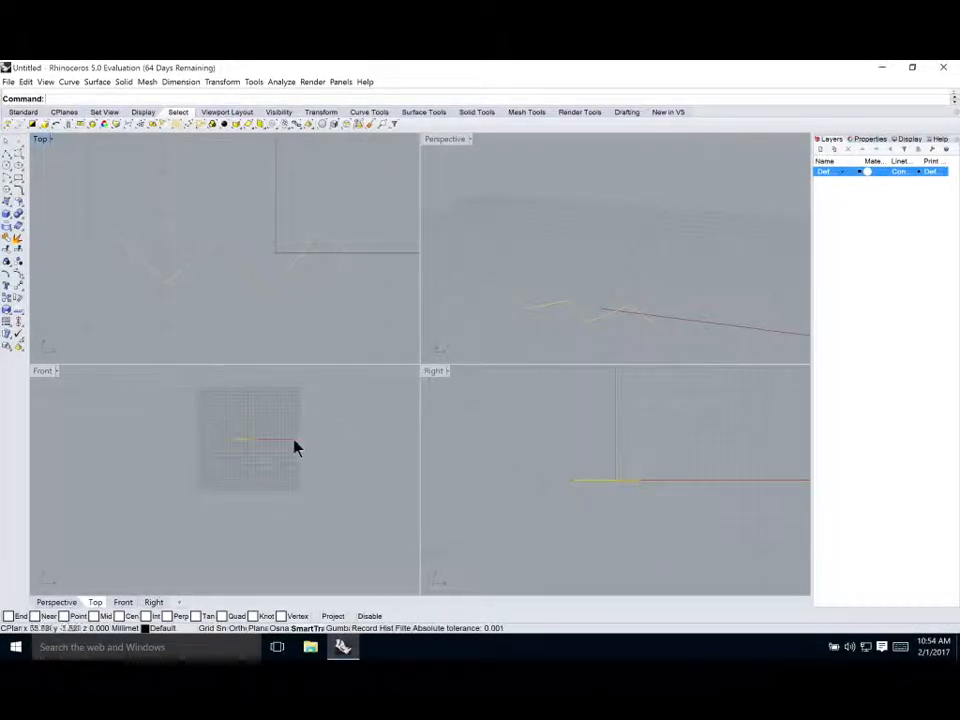
scroll(240, 440, "up", 5)
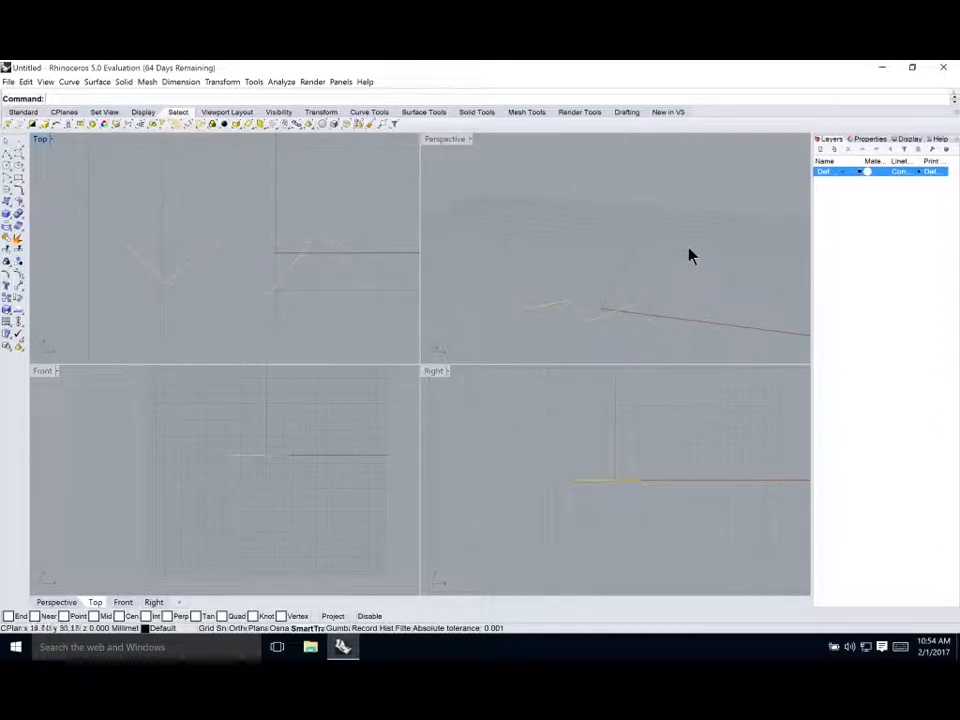
right_click_drag(610, 290, 545, 280)
left_click(555, 272)
right_click_drag(670, 264, 639, 242)
scroll(627, 222, "down", 2)
scroll(629, 222, "up", 4)
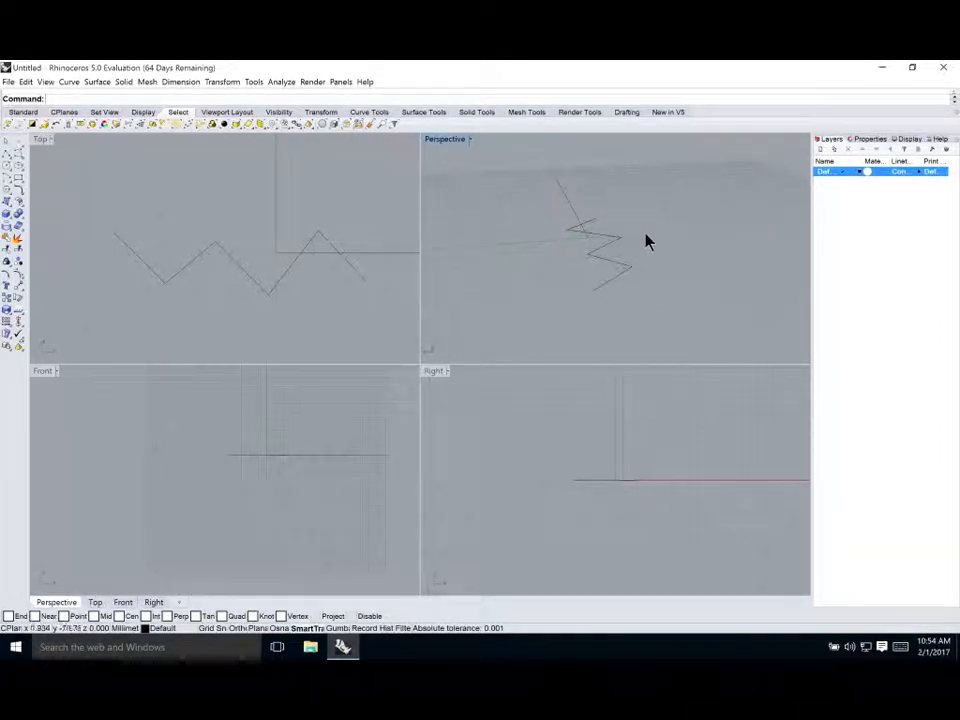
right_click_drag(636, 240, 690, 238)
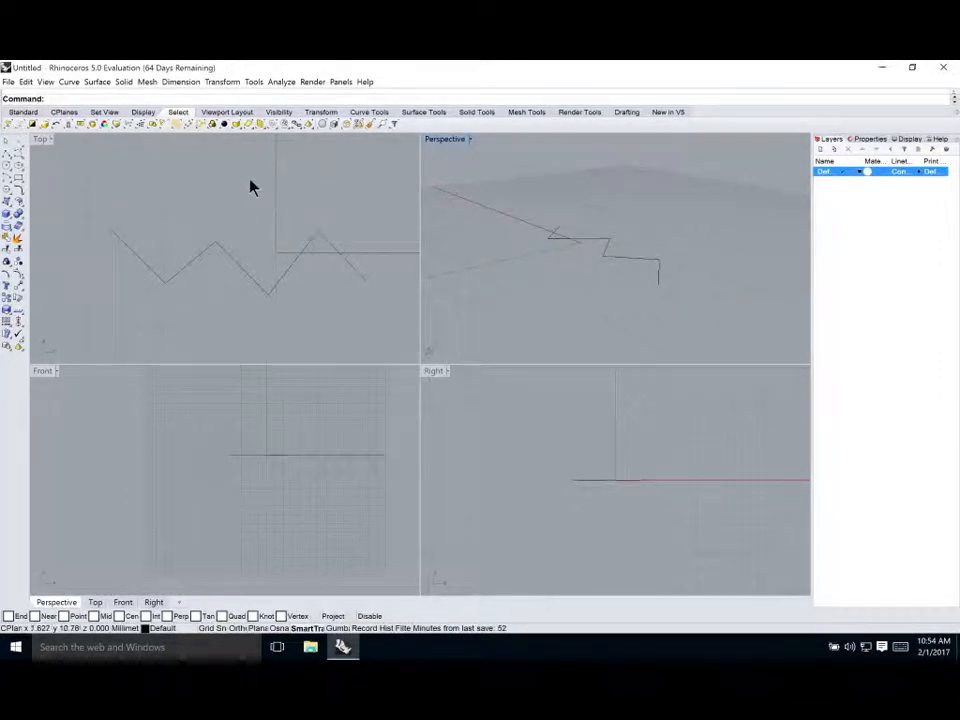
Inspect the polyline in the Top view at different zoom levels
left_click(251, 211)
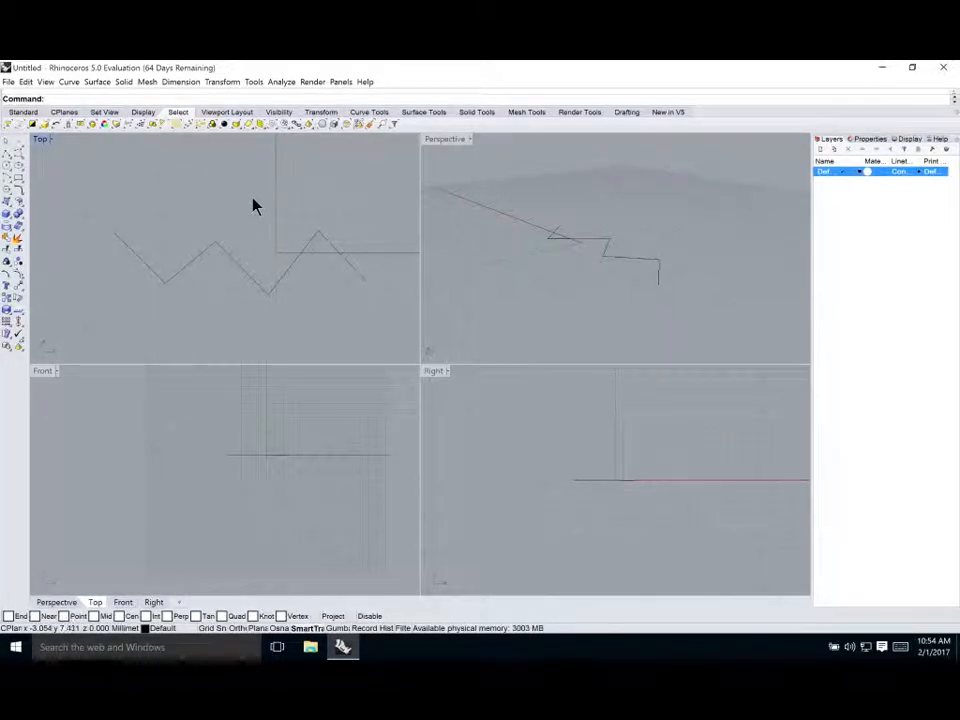
scroll(250, 210, "down", 2)
scroll(250, 211, "up", 3)
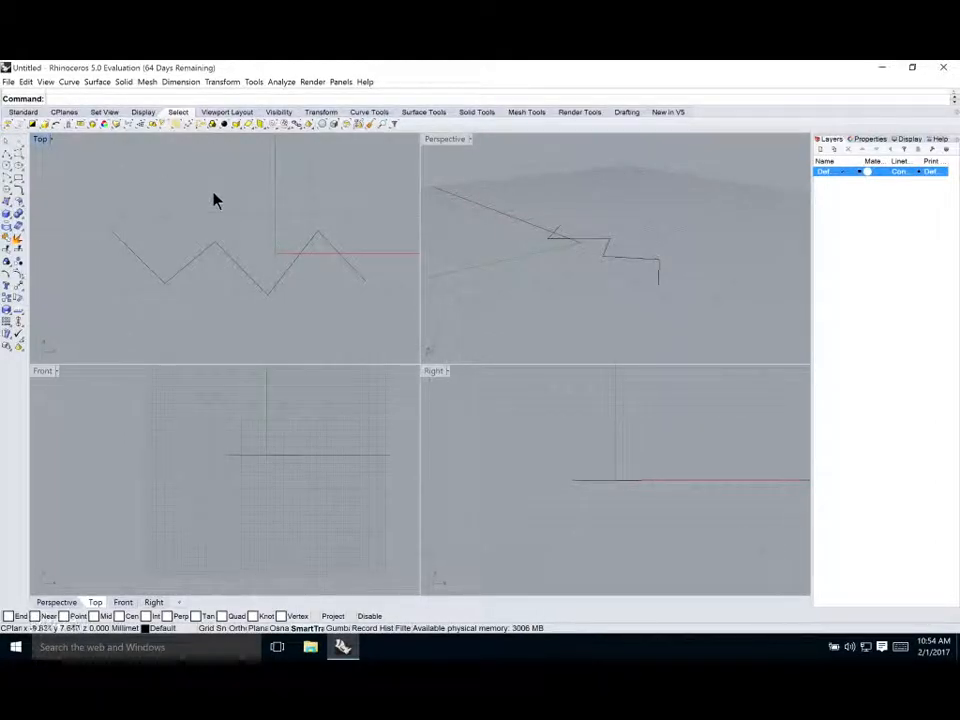
scroll(223, 196, "down", 9)
scroll(230, 201, "up", 9)
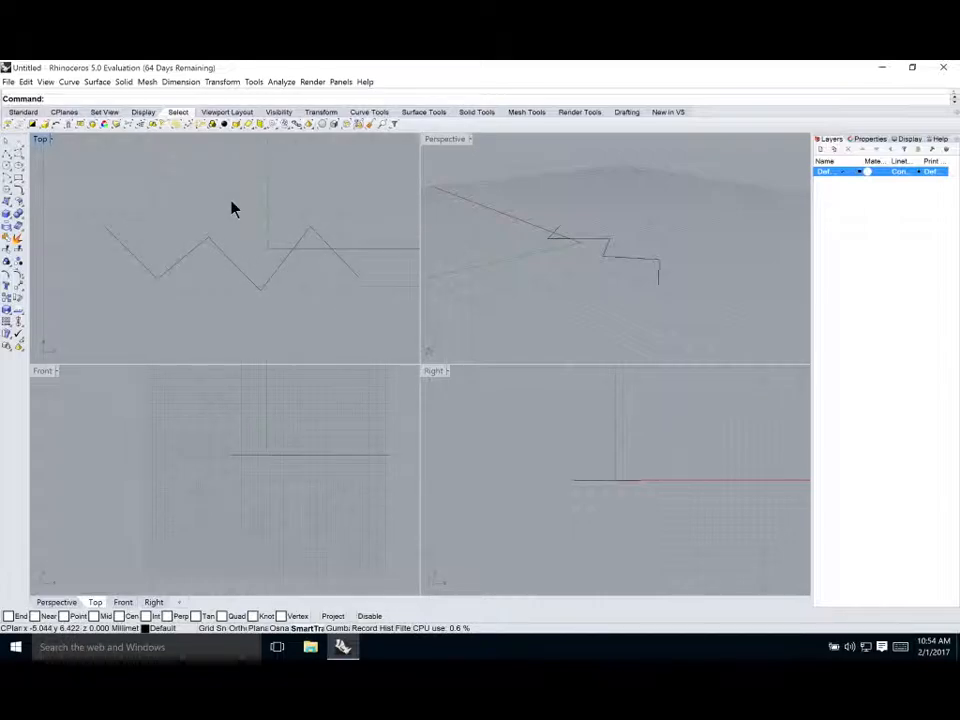
scroll(231, 208, "up", 2)
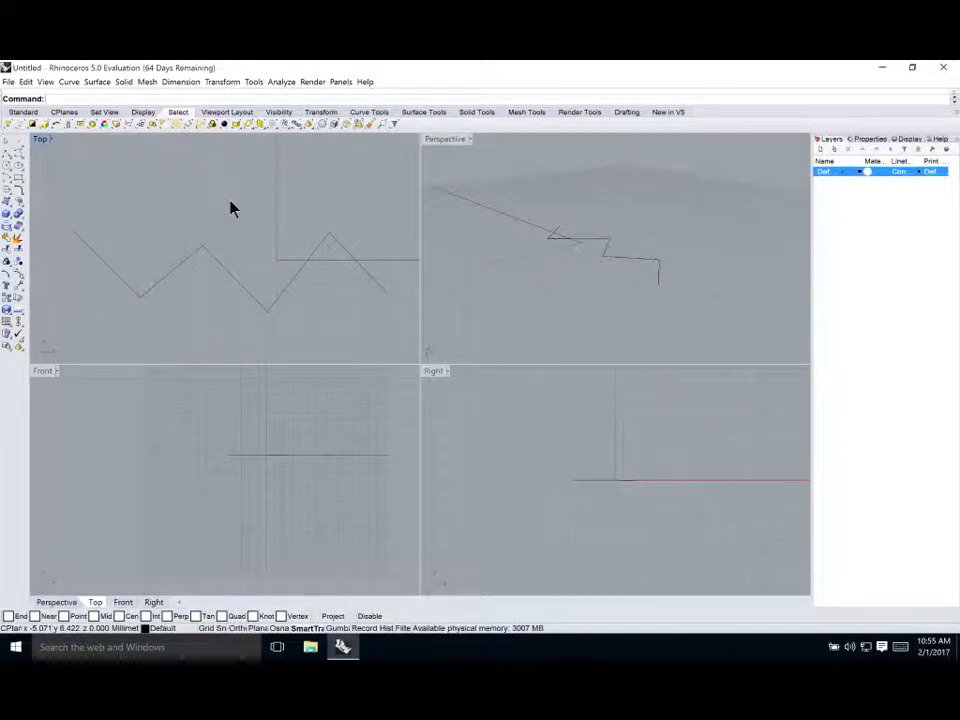
scroll(313, 216, "down", 3)
scroll(286, 217, "up", 3)
scroll(364, 281, "up", 1)
scroll(354, 253, "down", 2)
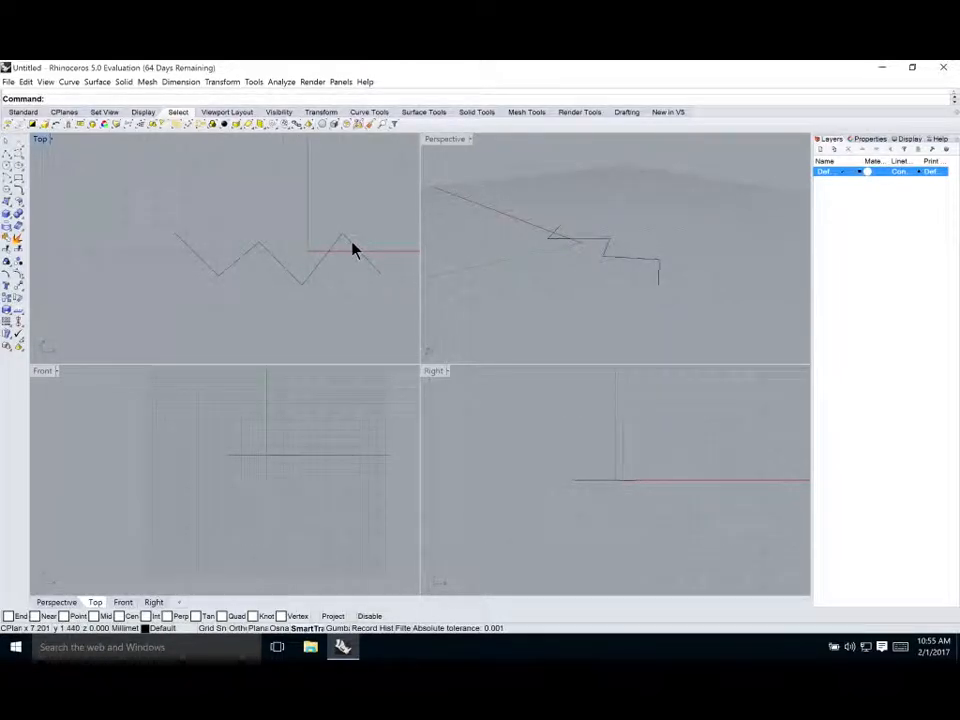
scroll(333, 246, "up", 1)
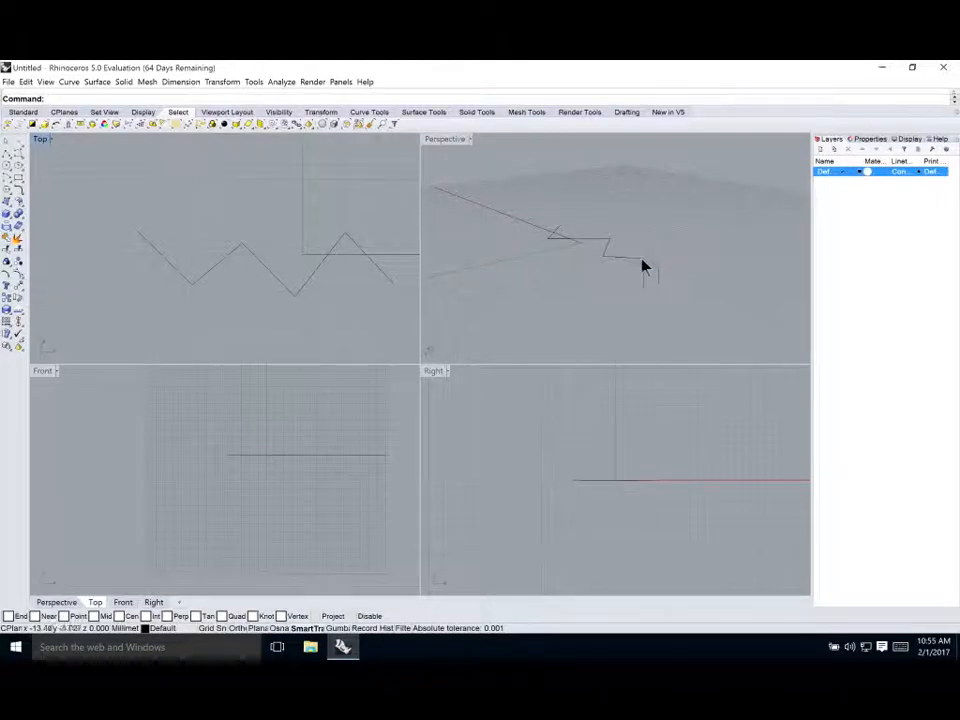
right_click_drag(711, 281, 627, 258)
scroll(626, 252, "up", 3)
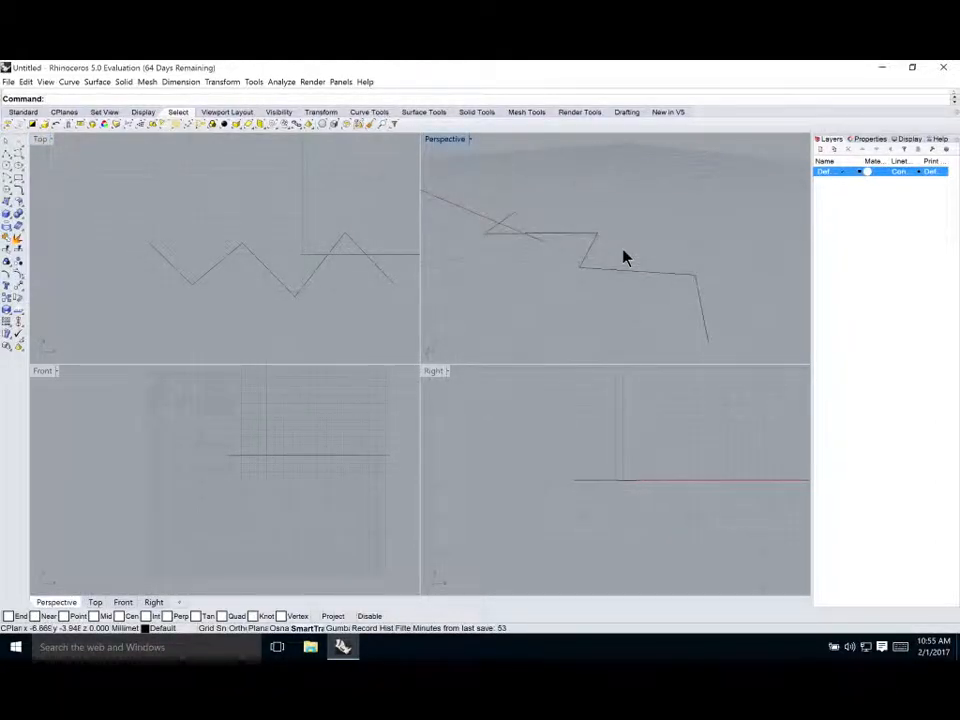
Examine the polyline's shape in 3D from new perspective angles
left_click(272, 208)
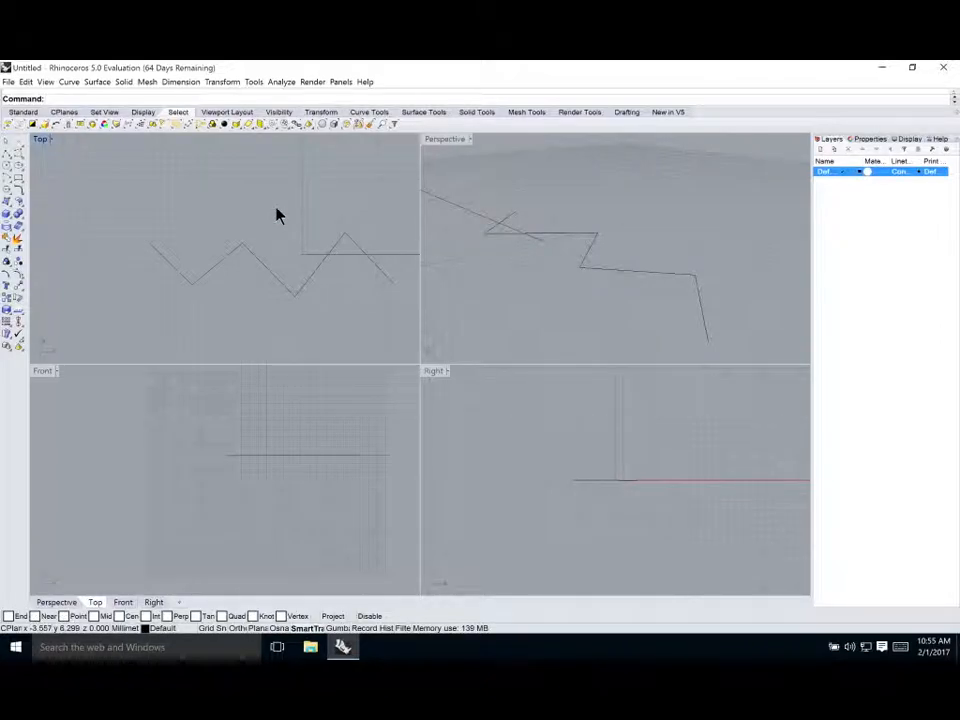
left_click(283, 212)
left_click(240, 216)
left_click(222, 190)
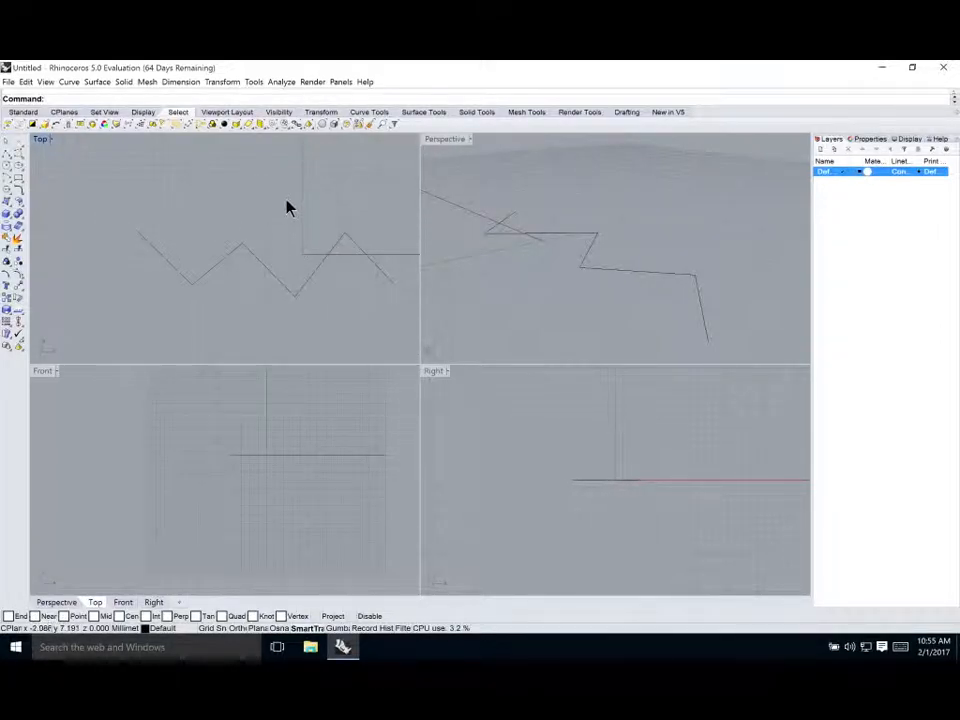
left_click(523, 270)
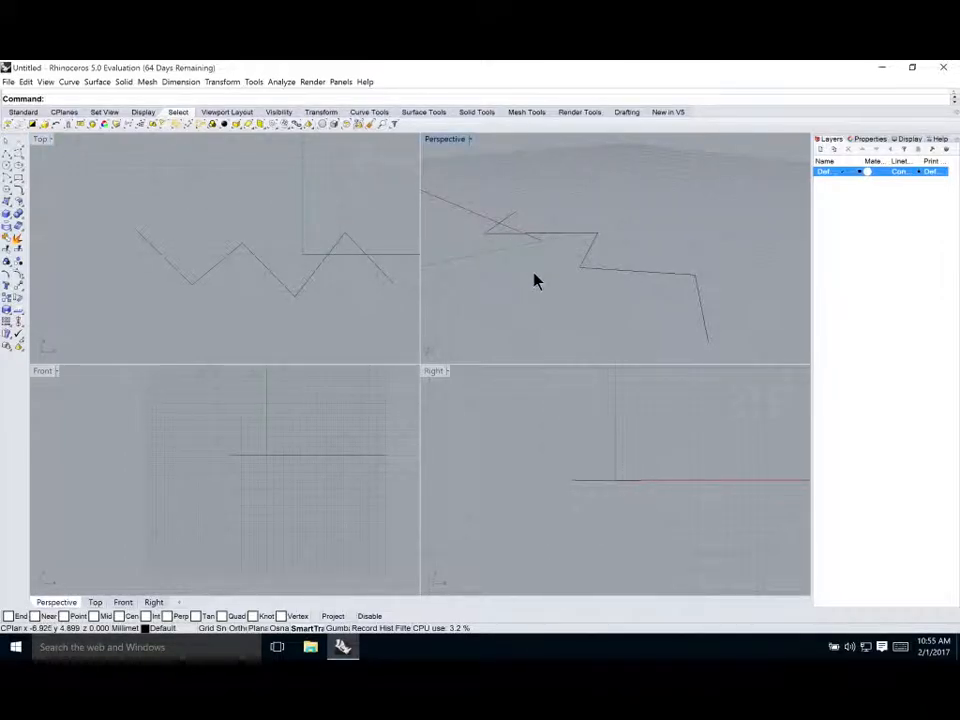
right_click_drag(523, 280, 454, 264)
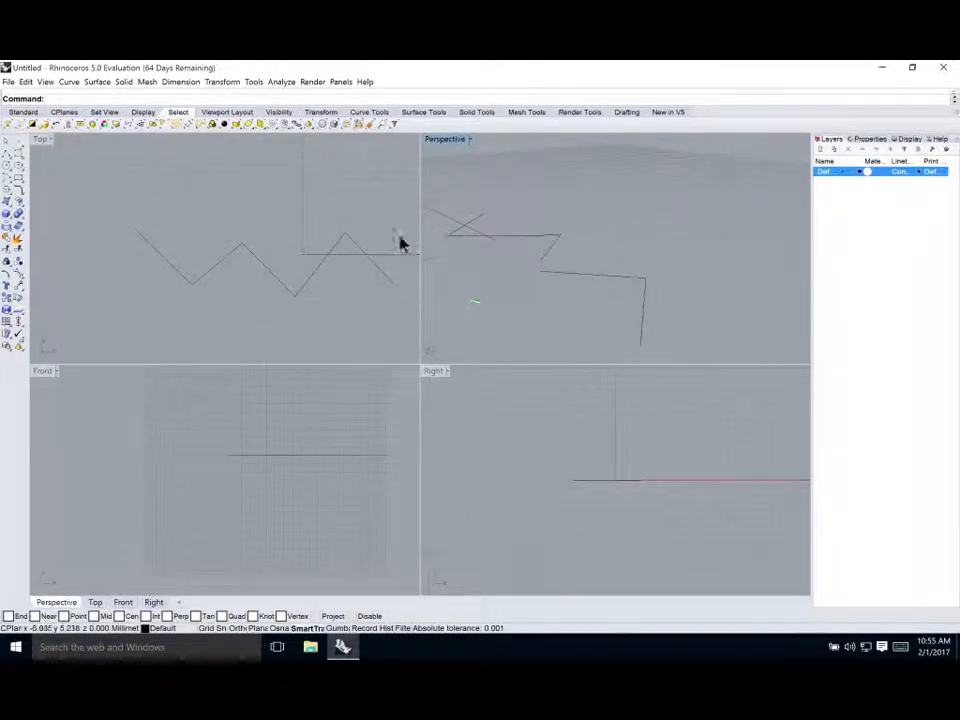
right_click_drag(268, 204, 228, 190)
right_click_drag(656, 214, 686, 222)
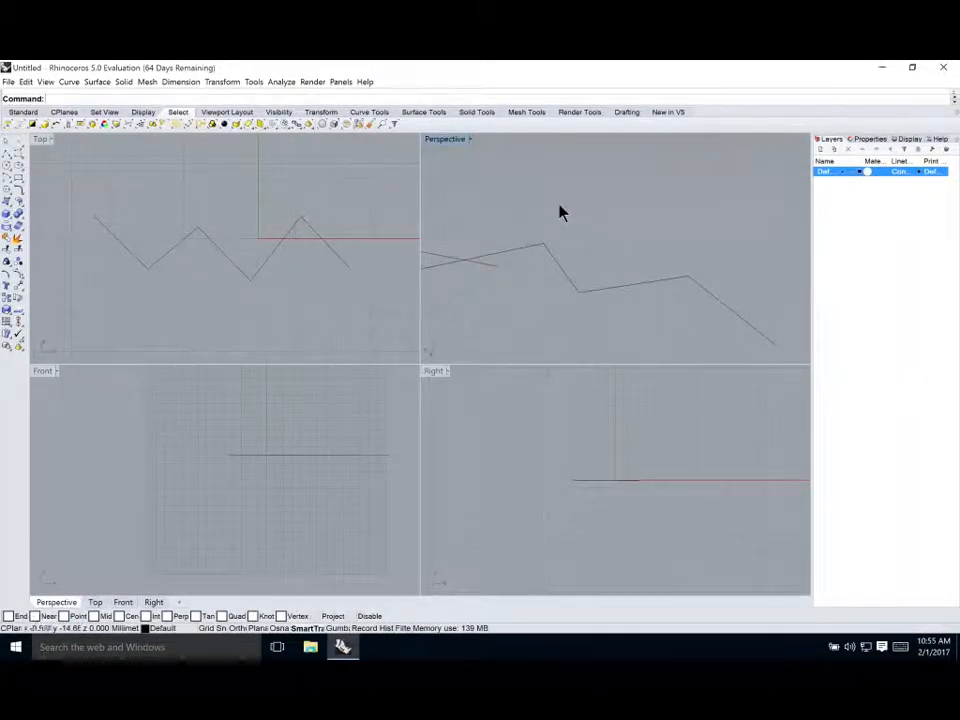
right_click_drag(546, 189, 489, 219)
scroll(232, 208, "down", 1)
scroll(232, 208, "down", 4)
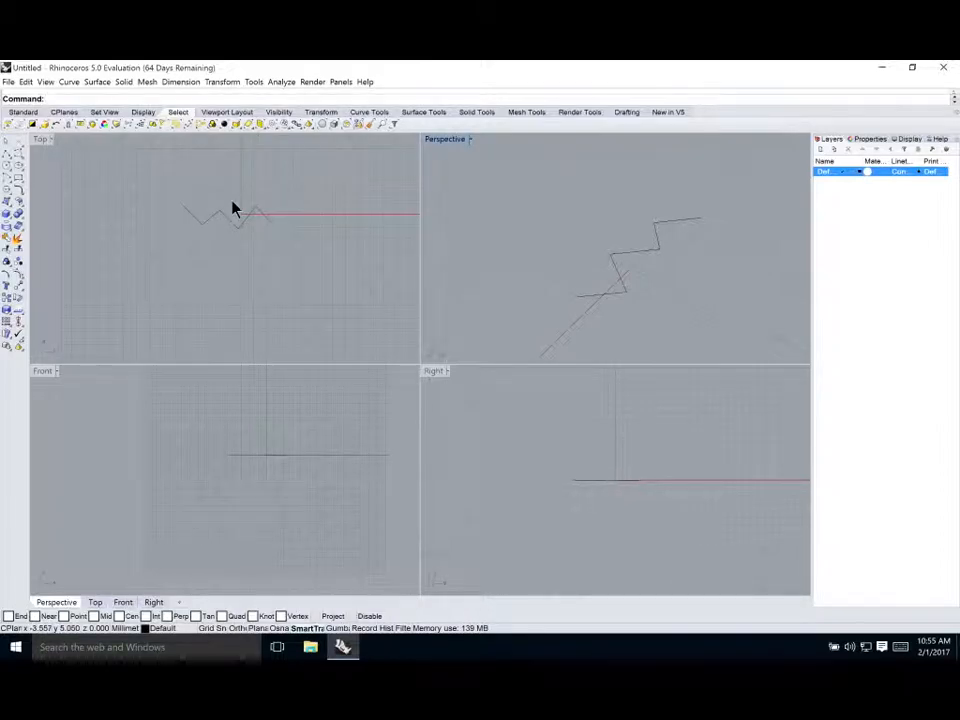
Select the polyline and examine it across the Top and Perspective viewports
left_click(285, 264)
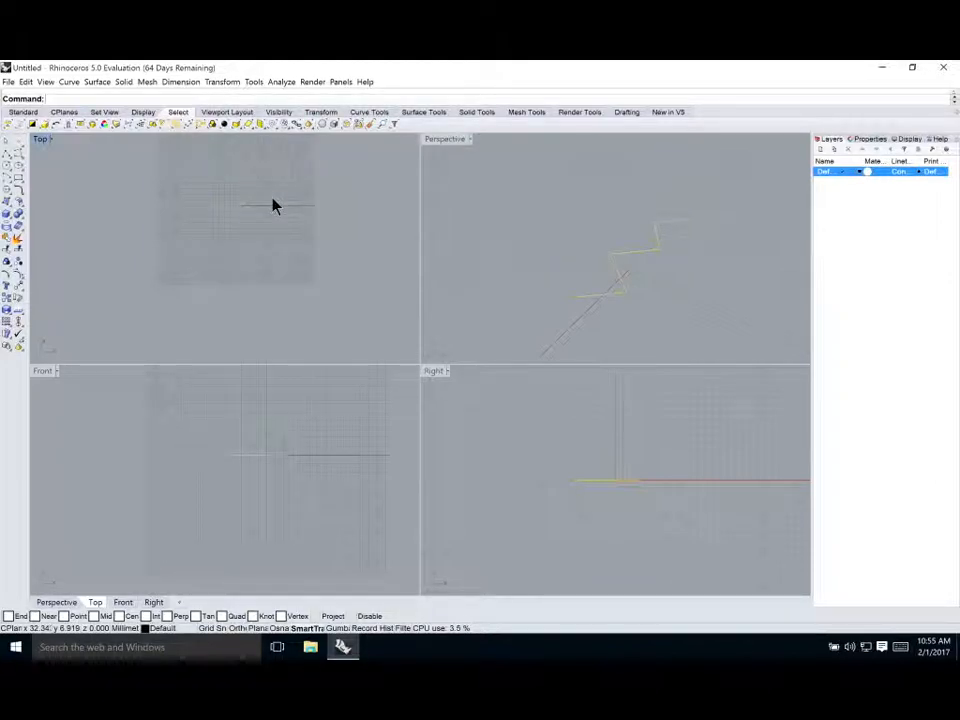
scroll(240, 176, "up", 1)
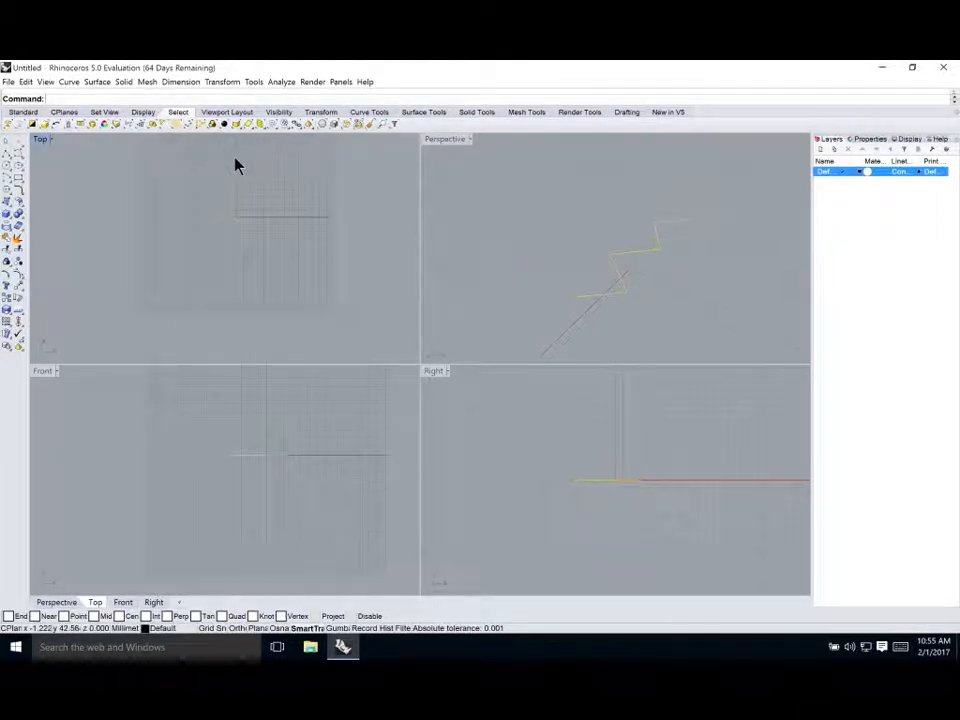
scroll(240, 185, "down", 2)
scroll(213, 171, "up", 2)
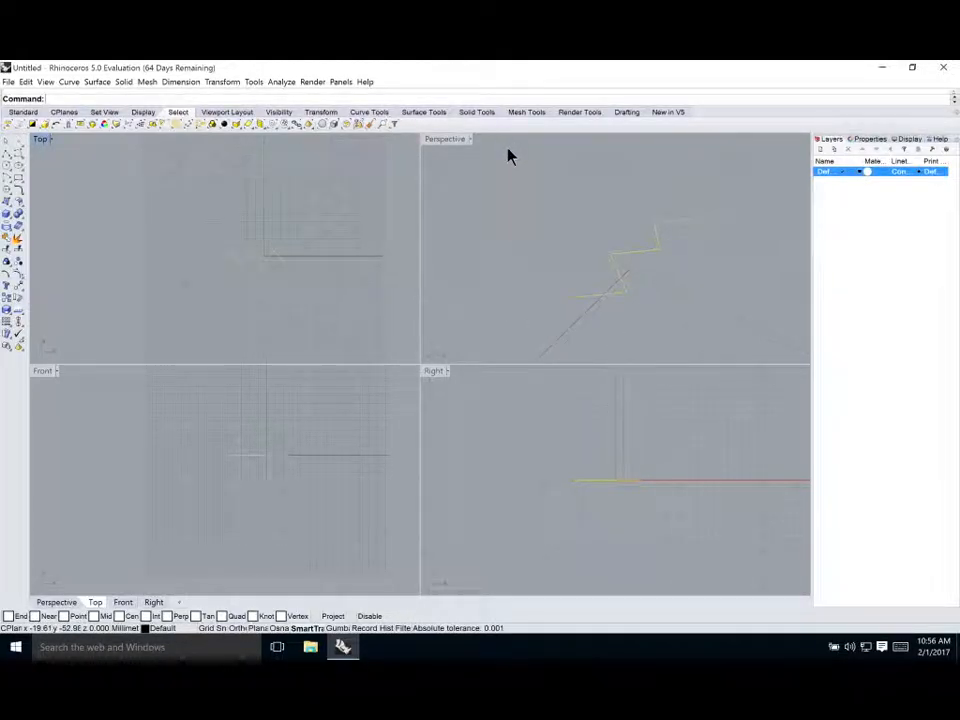
right_click_drag(574, 255, 625, 243)
right_click_drag(358, 214, 317, 223)
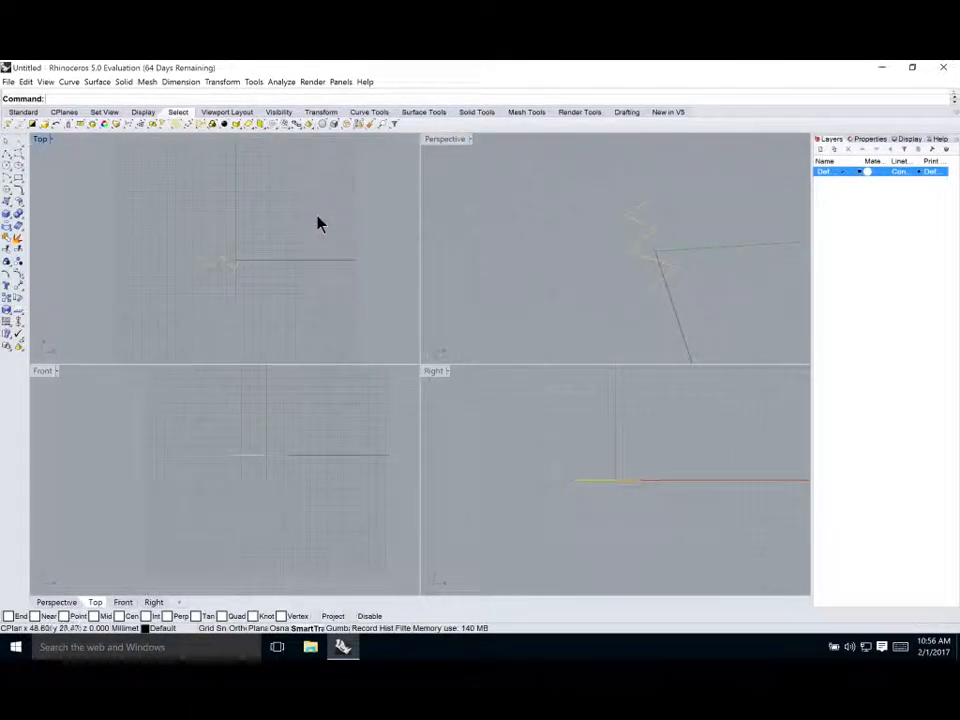
right_click_drag(535, 270, 576, 258)
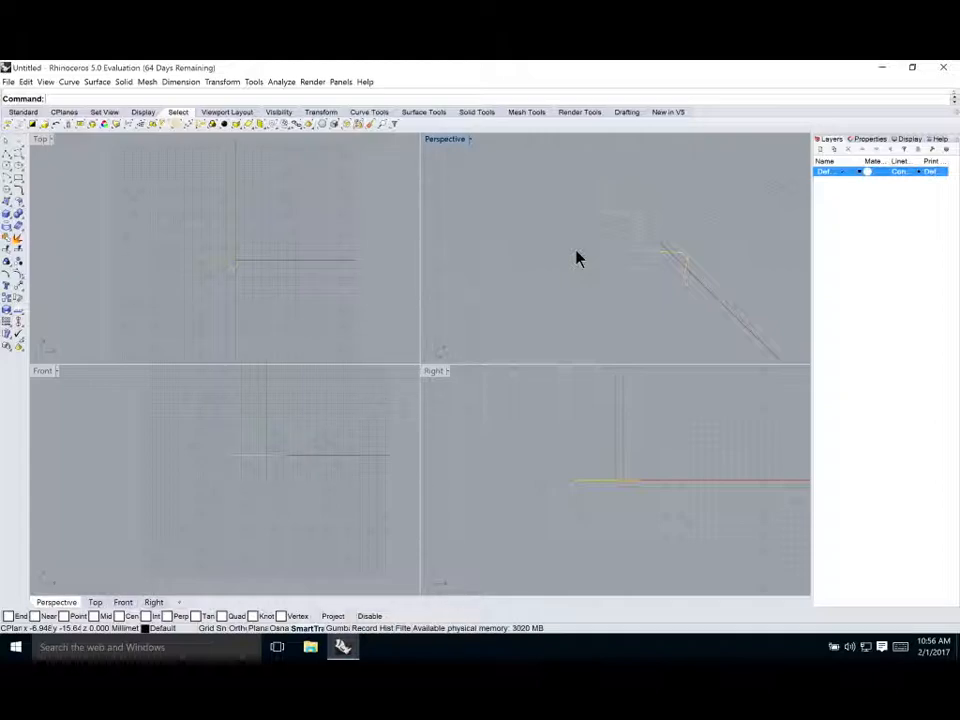
scroll(240, 263, "up", 2)
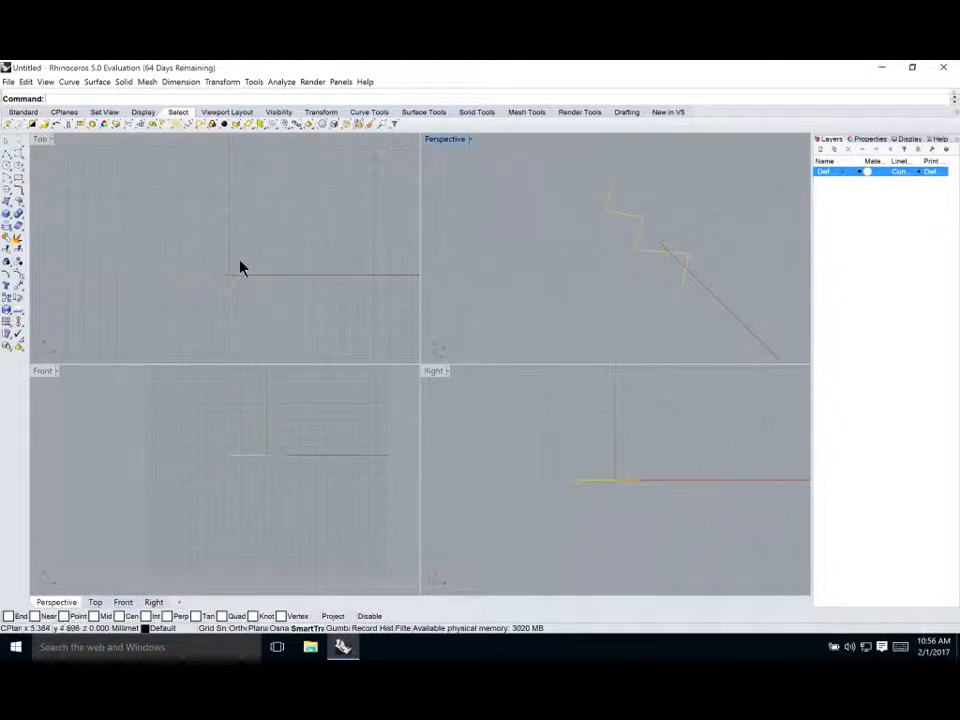
scroll(262, 231, "down", 2)
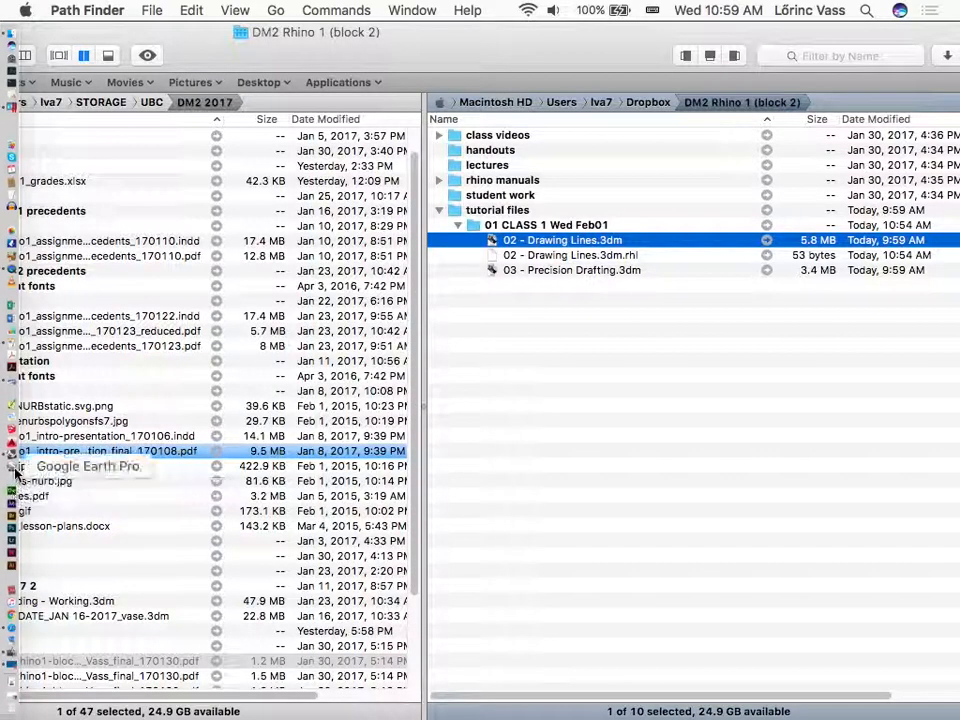
Switch to Rhinoceros on the Mac and create a new blank model
left_click(10, 450)
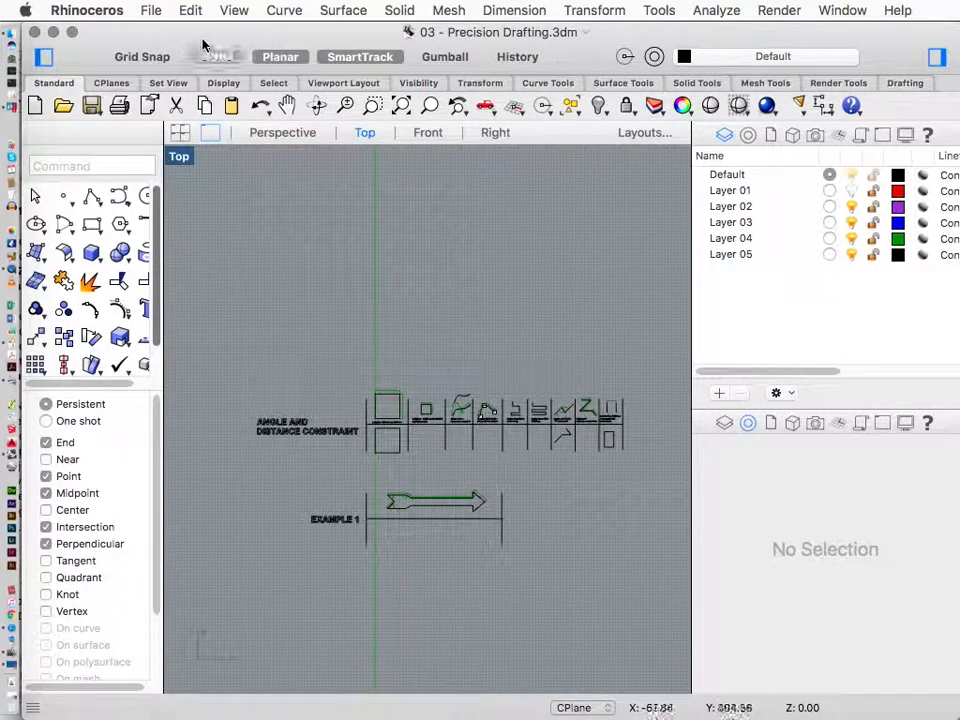
left_click(150, 10)
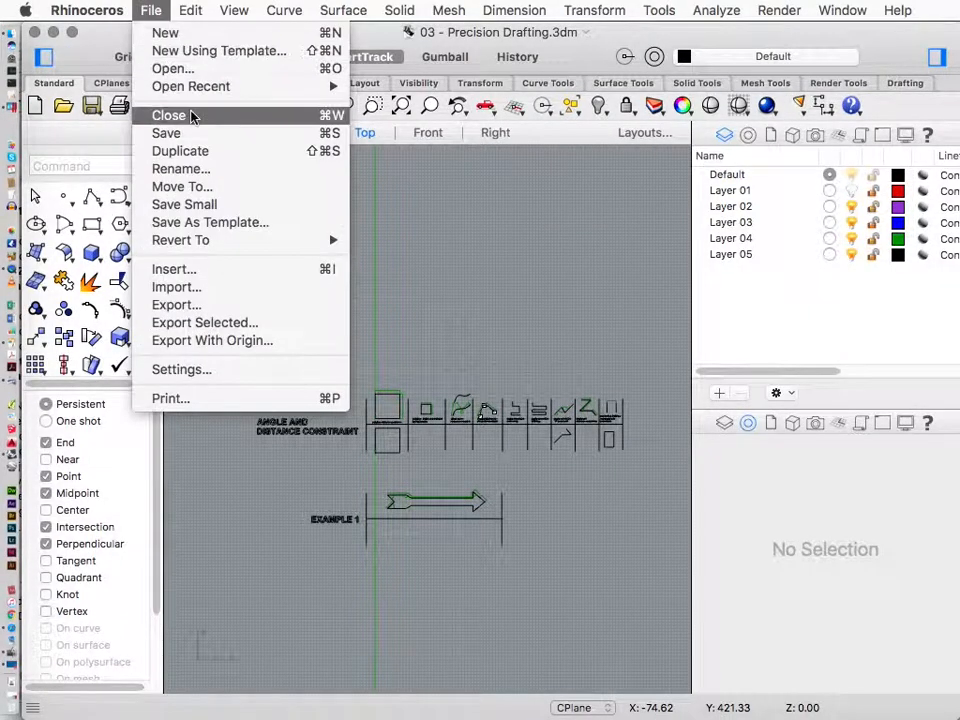
left_click(154, 11)
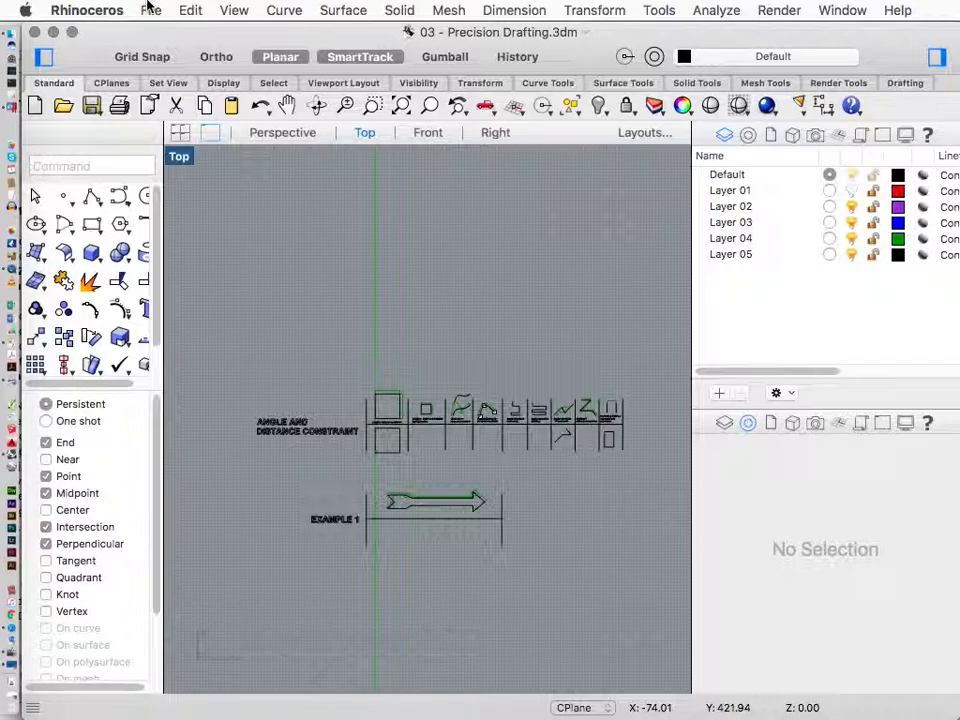
left_click(148, 8)
left_click(150, 10)
left_click(118, 10)
mouse_move(150, 10)
left_click(166, 35)
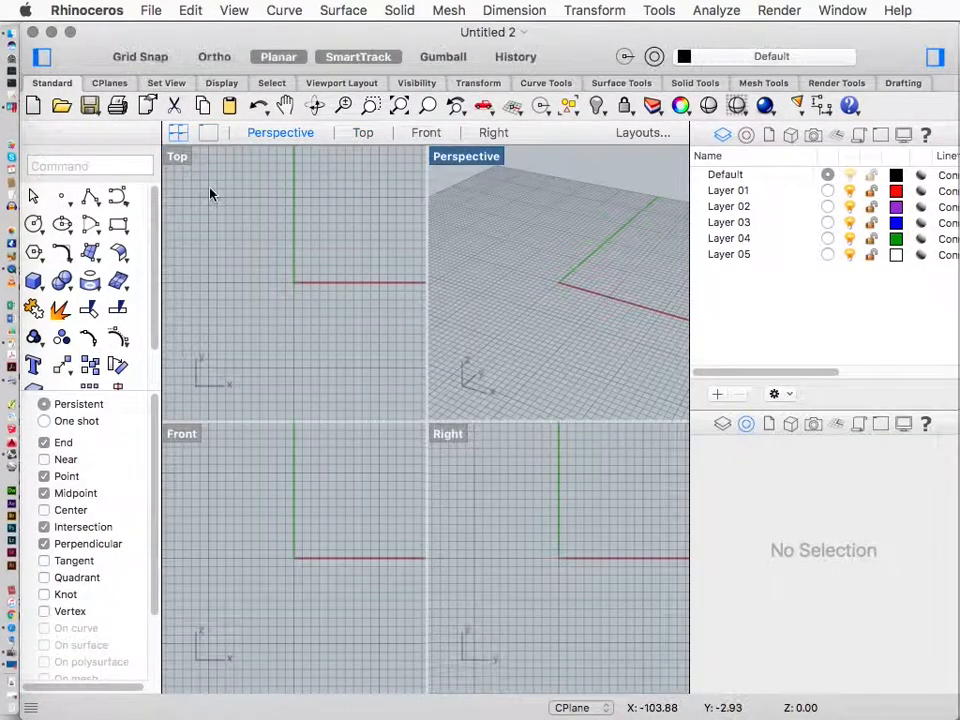
Resize the layer panel and the command sidebar to enlarge the viewport area
left_click_drag(688, 249, 838, 260)
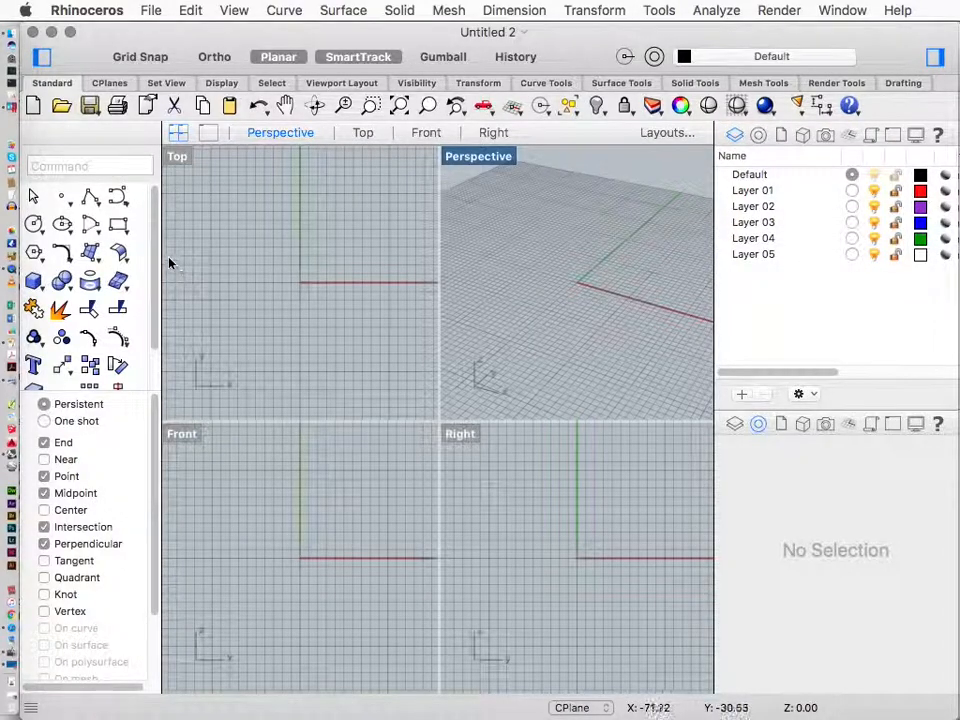
left_click_drag(162, 257, 137, 256)
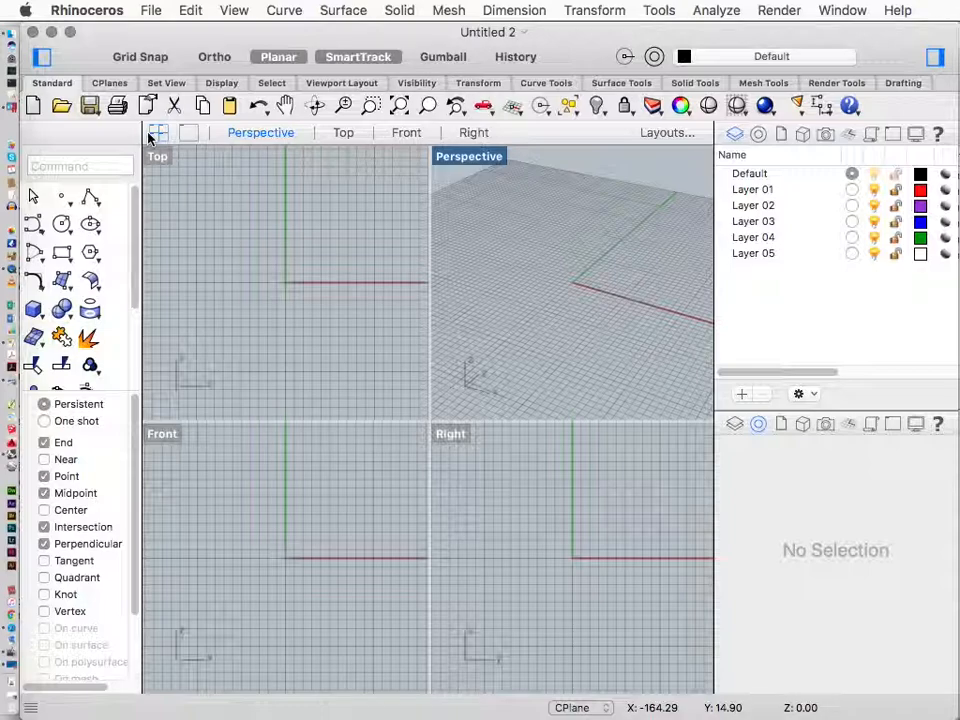
Open the Preferences, choose the Rhino for Windows theme under Themes, and close the dialog
left_click(64, 9)
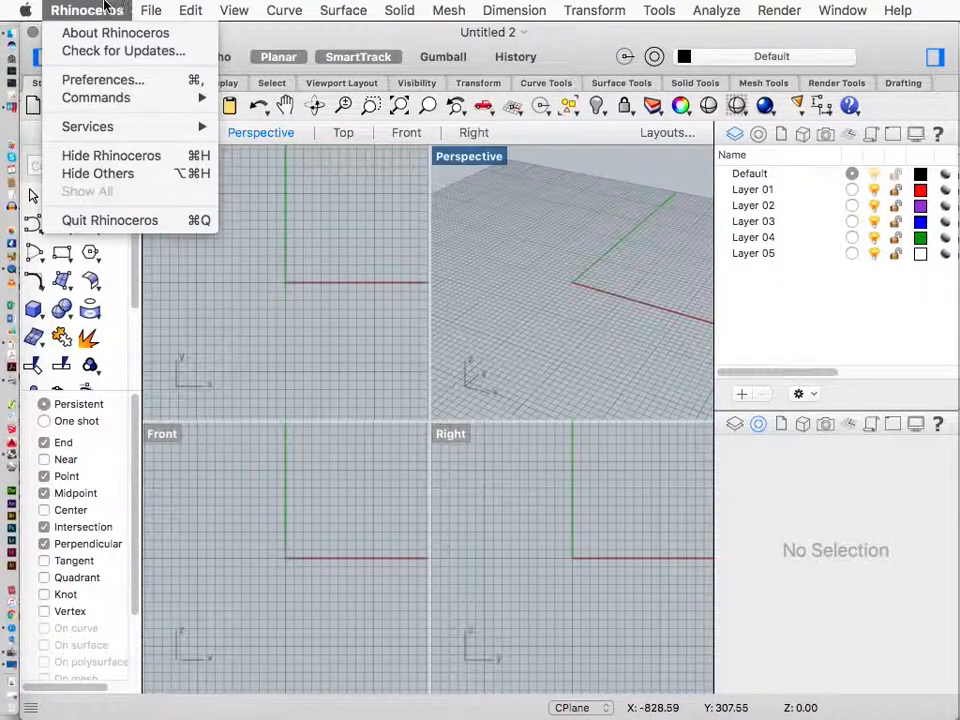
left_click(110, 80)
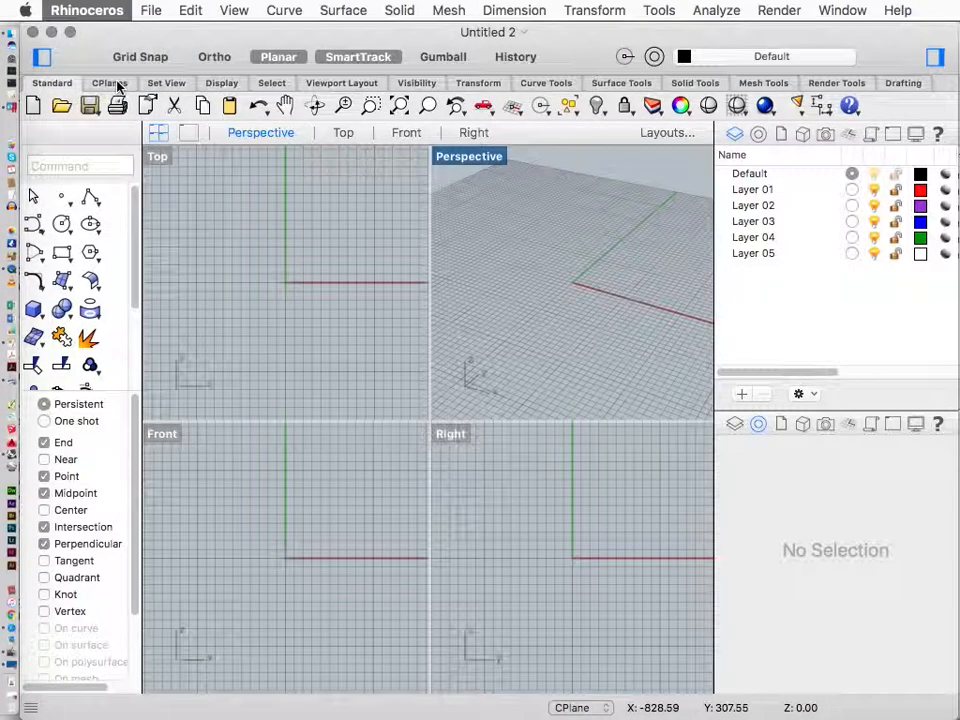
left_click(87, 10)
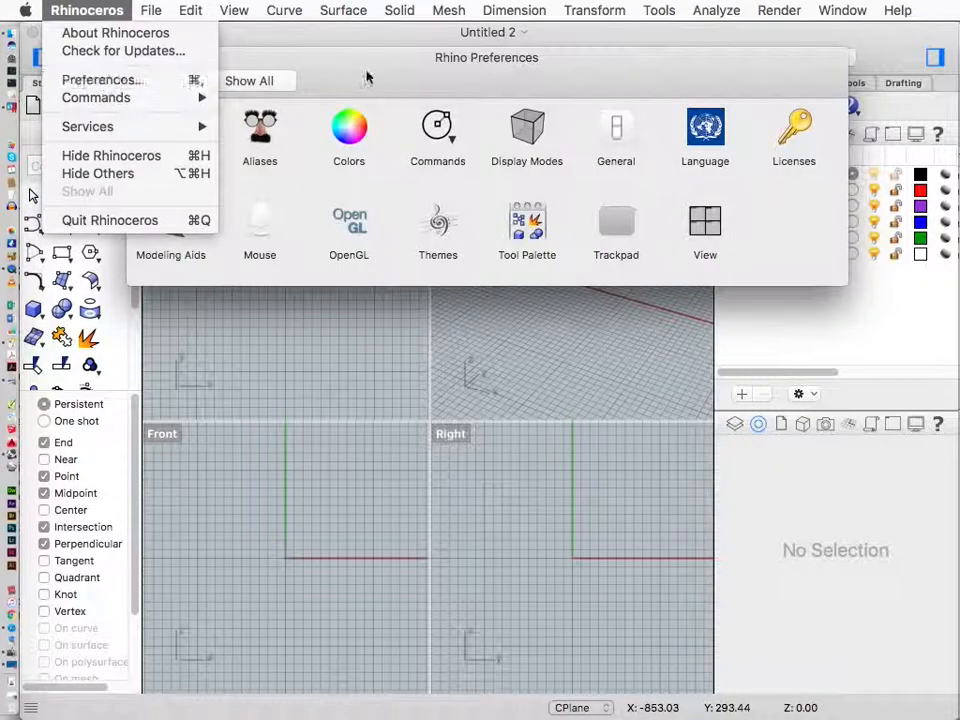
left_click(373, 75)
left_click(440, 224)
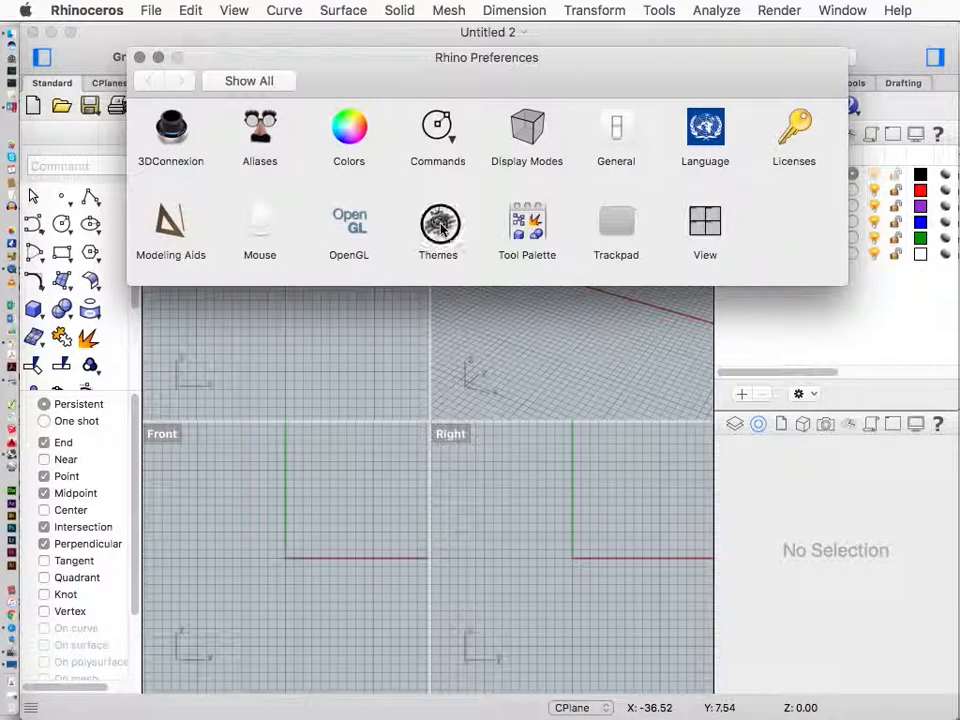
left_click(316, 120)
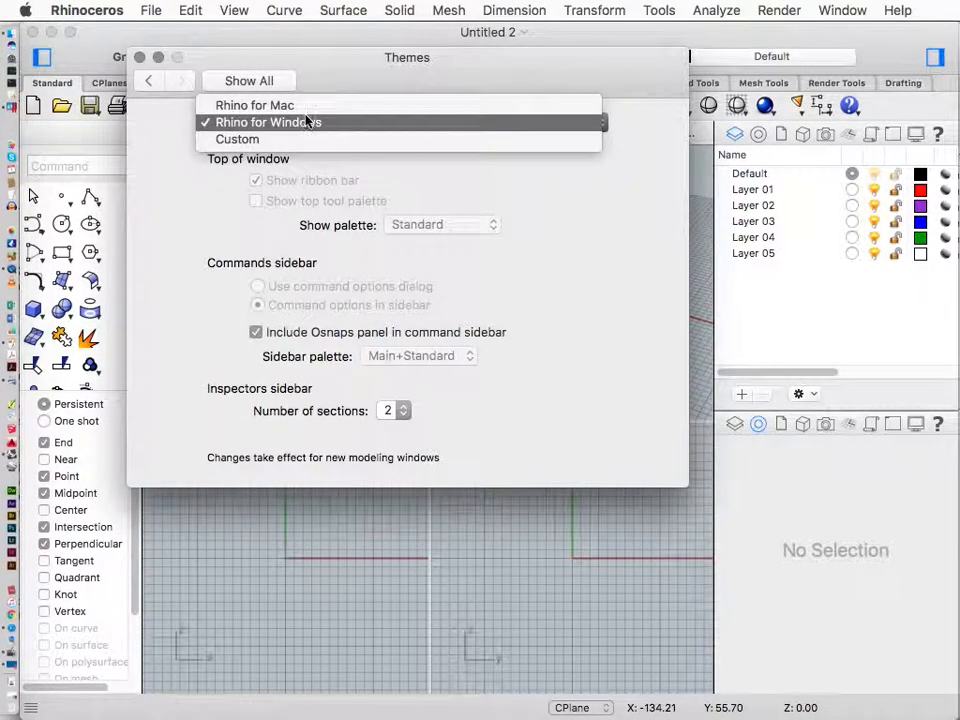
left_click(307, 122)
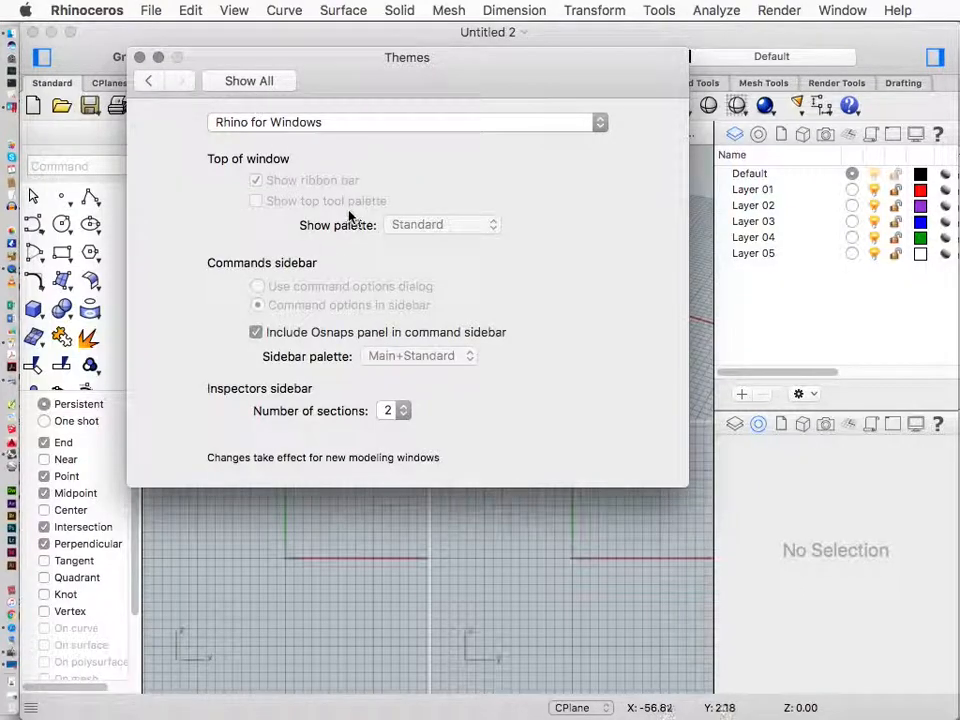
left_click(240, 81)
left_click(139, 57)
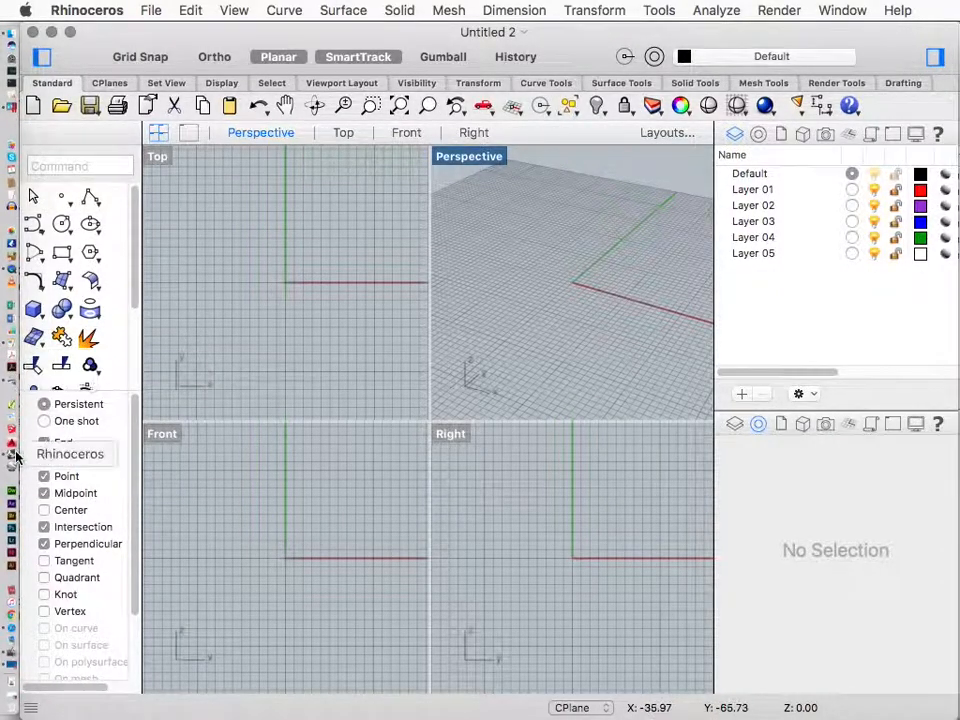
left_click(12, 103)
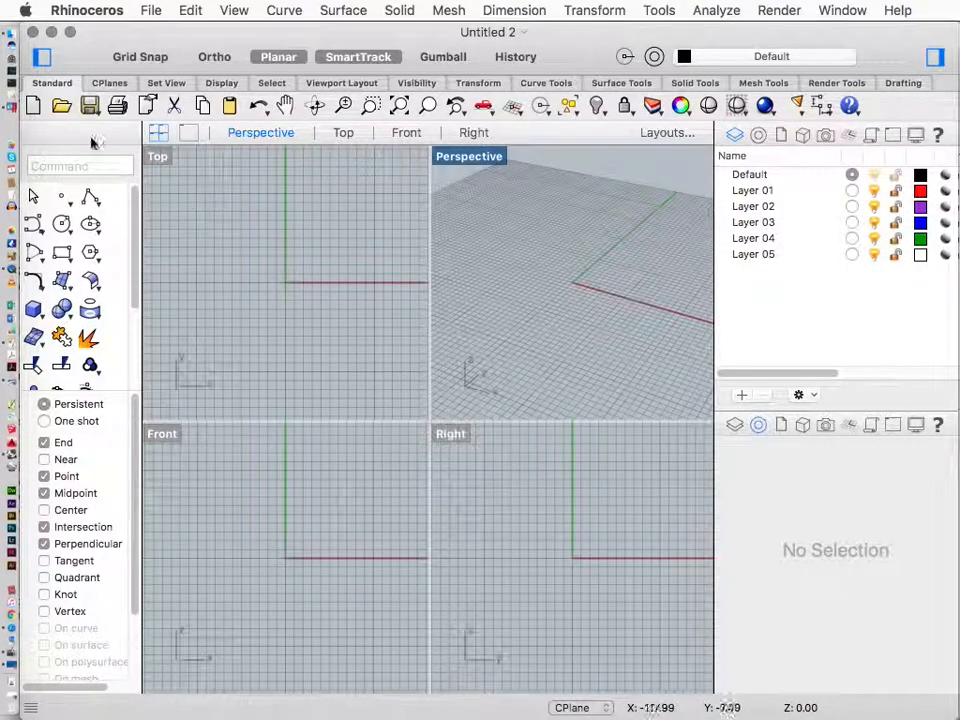
left_click(12, 110)
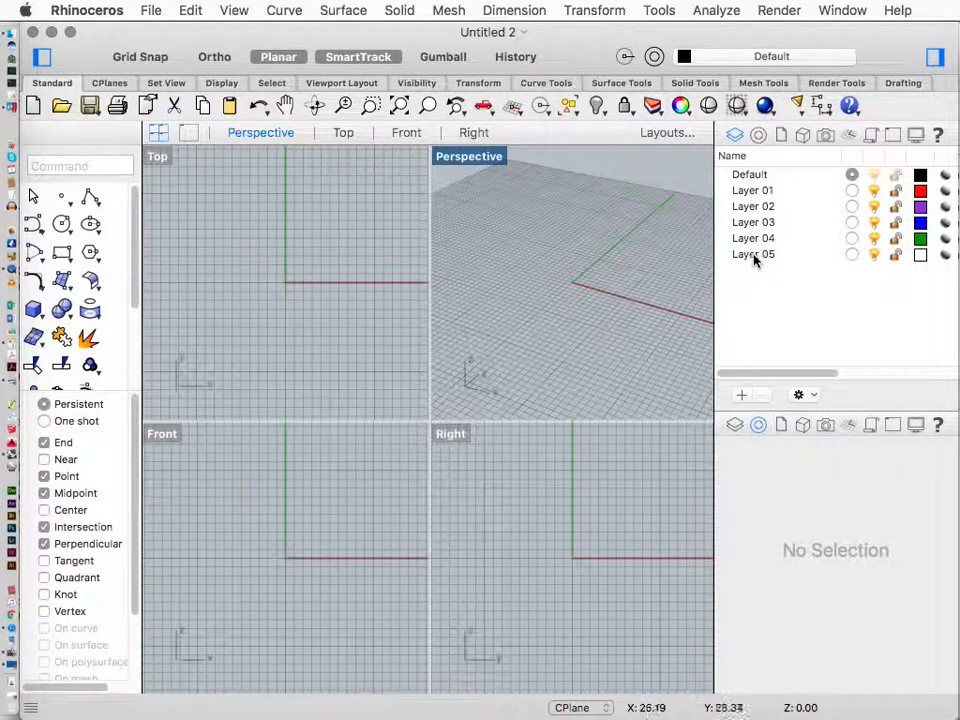
left_click_drag(714, 240, 779, 238)
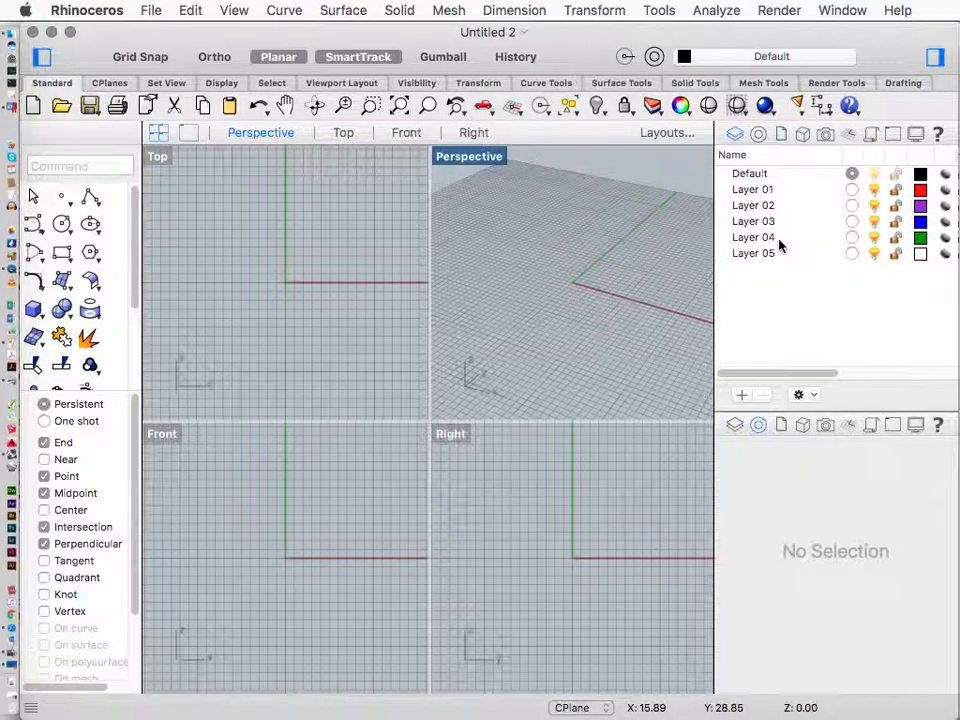
Draw a five-segment zigzag polyline in the Top viewport
scroll(291, 320, "down", 5)
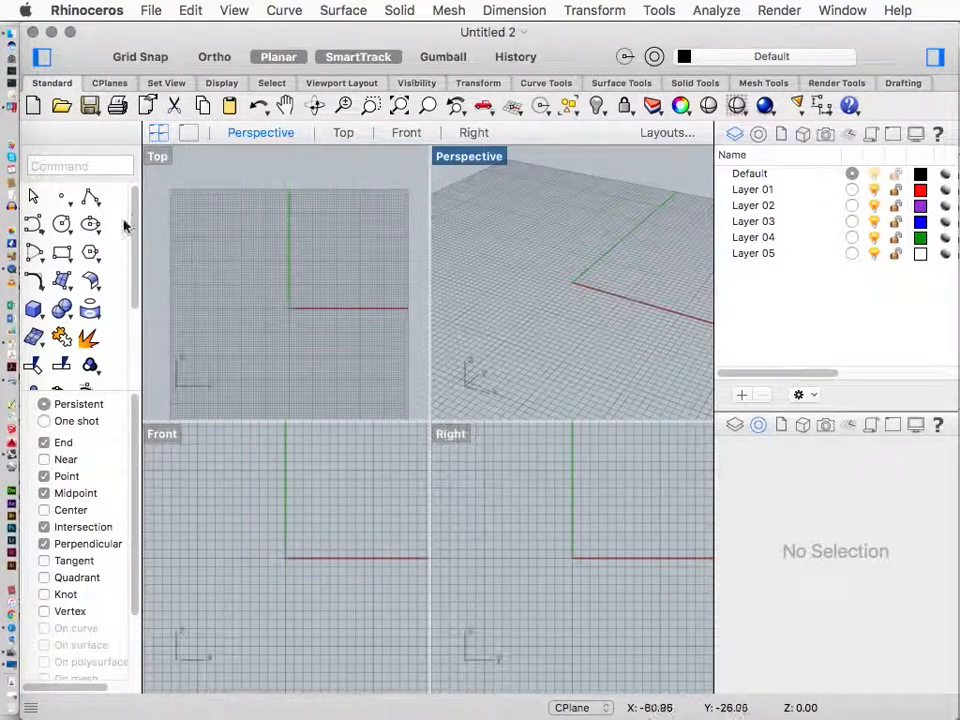
left_click(90, 196)
left_click(247, 332)
left_click(288, 332)
left_click(324, 273)
left_click(340, 340)
left_click(365, 298)
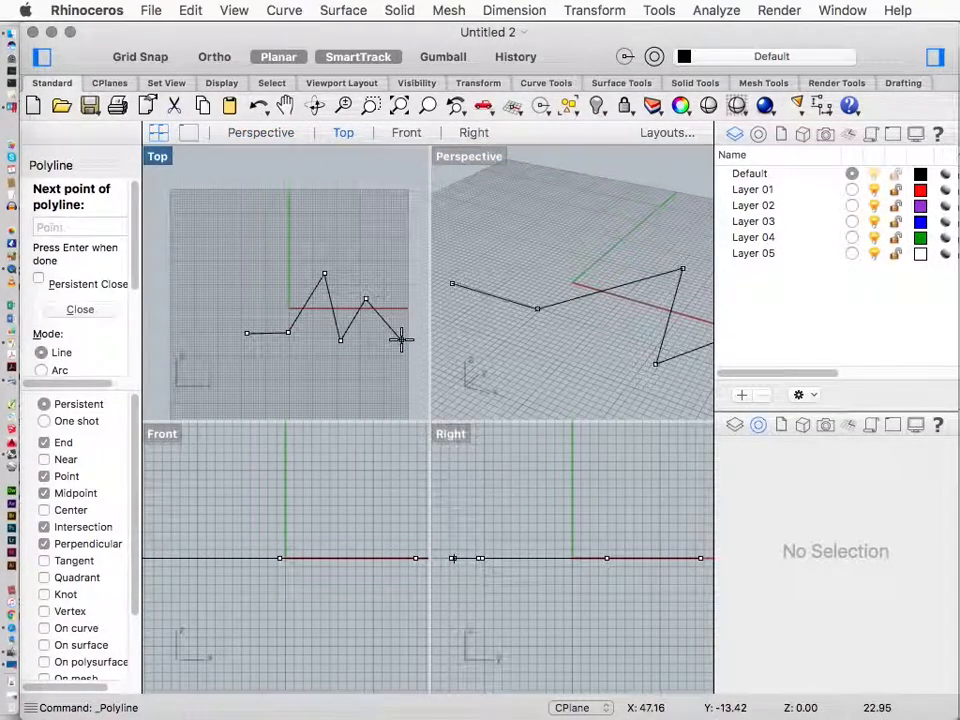
key("Return")
Select the polyline and examine it edge-on in the zoomed-out Front viewport
scroll(326, 476, "down", 4)
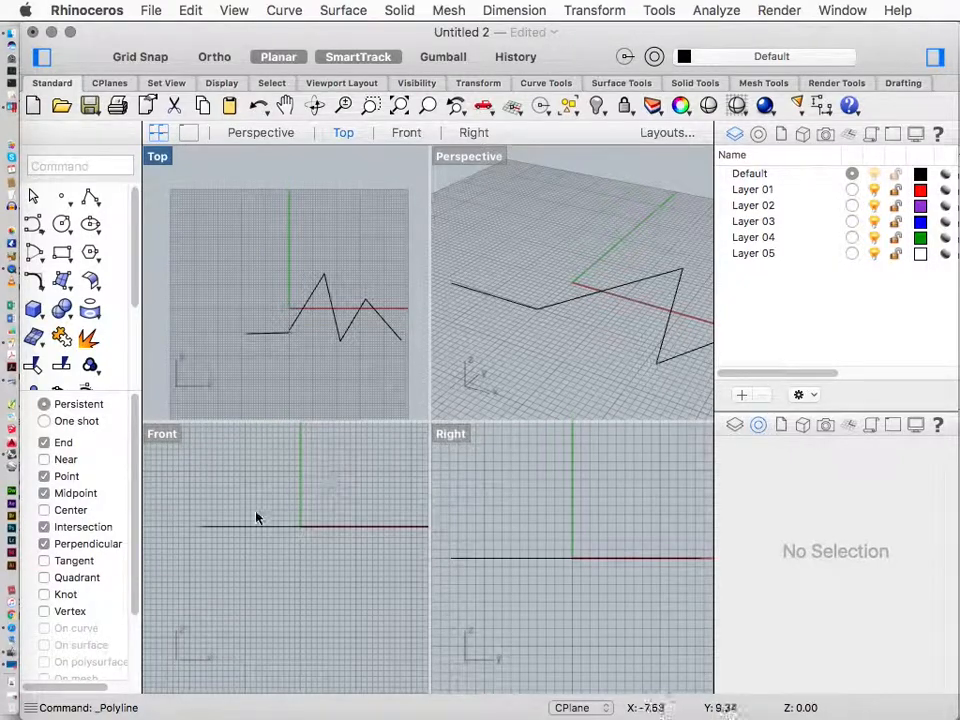
left_click(247, 528)
scroll(287, 510, "down", 3)
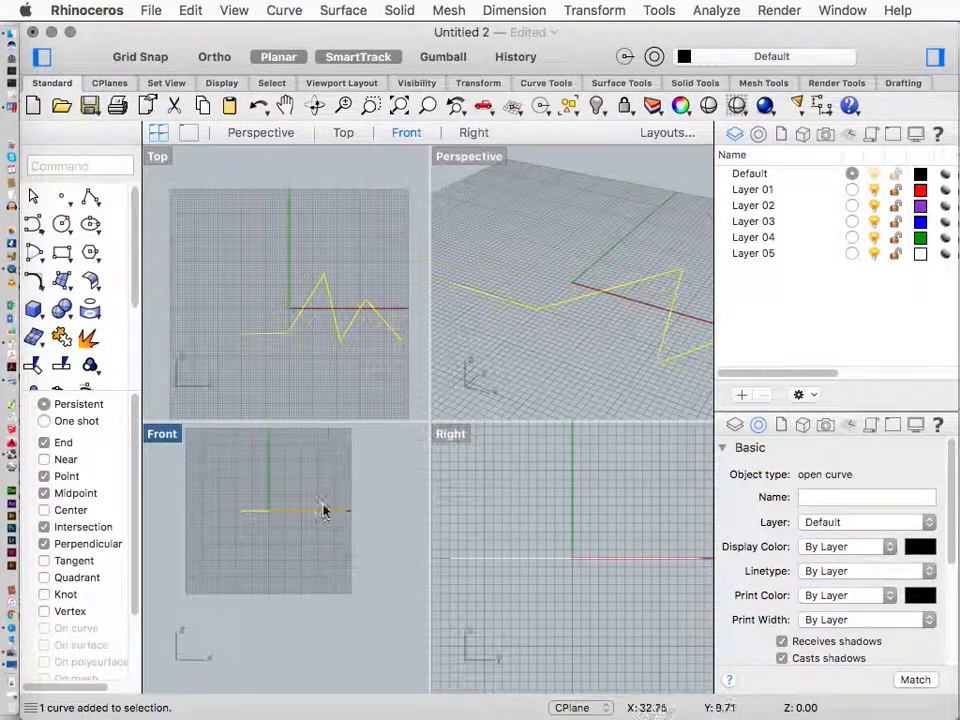
right_click_drag(320, 491, 324, 513)
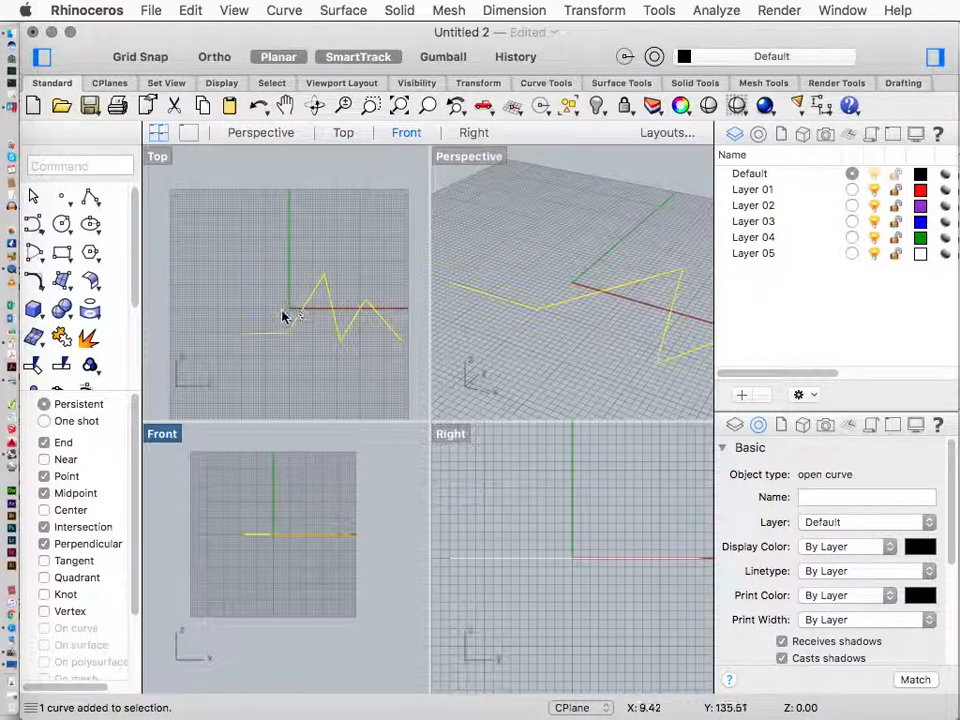
left_click(159, 157)
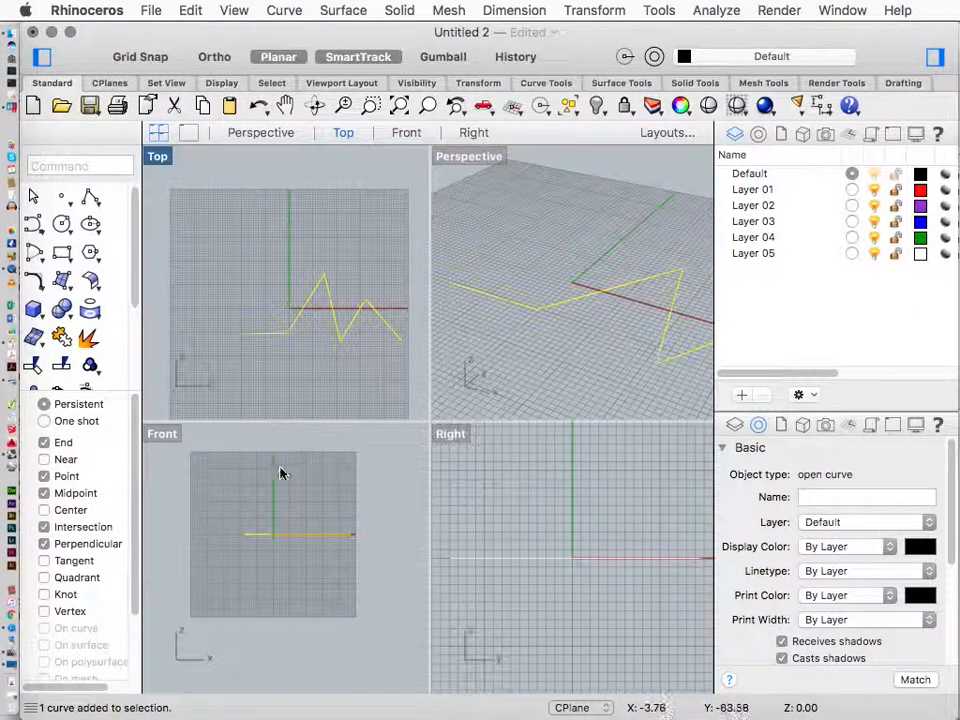
left_click_drag(217, 529, 380, 561)
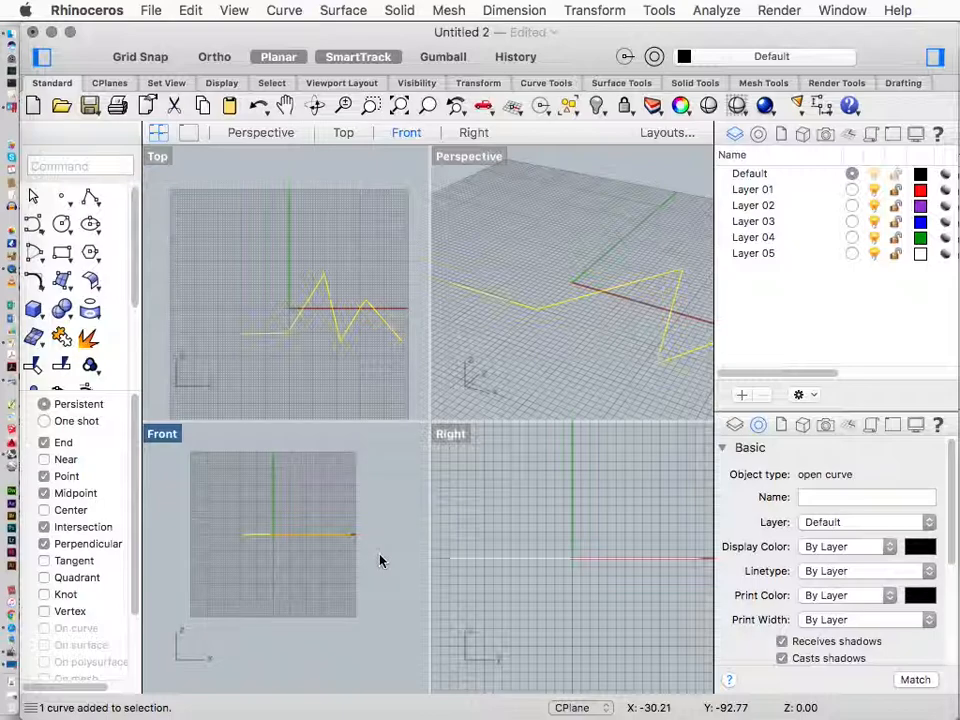
left_click(287, 503)
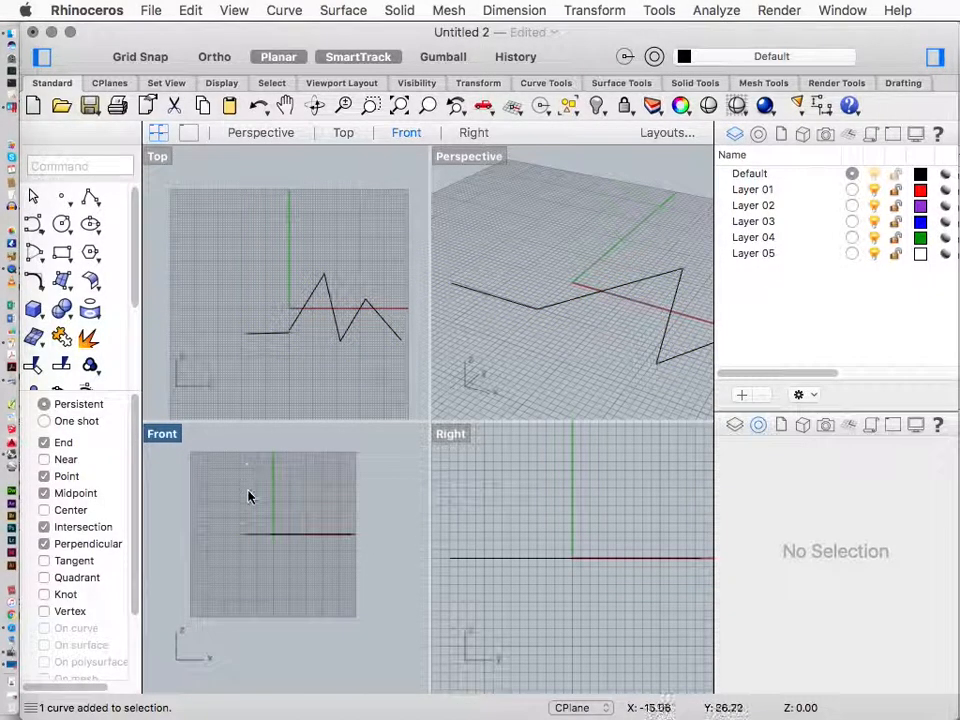
Draw a second five-segment zigzag polyline in the Front viewport
left_click(89, 196)
left_click(218, 578)
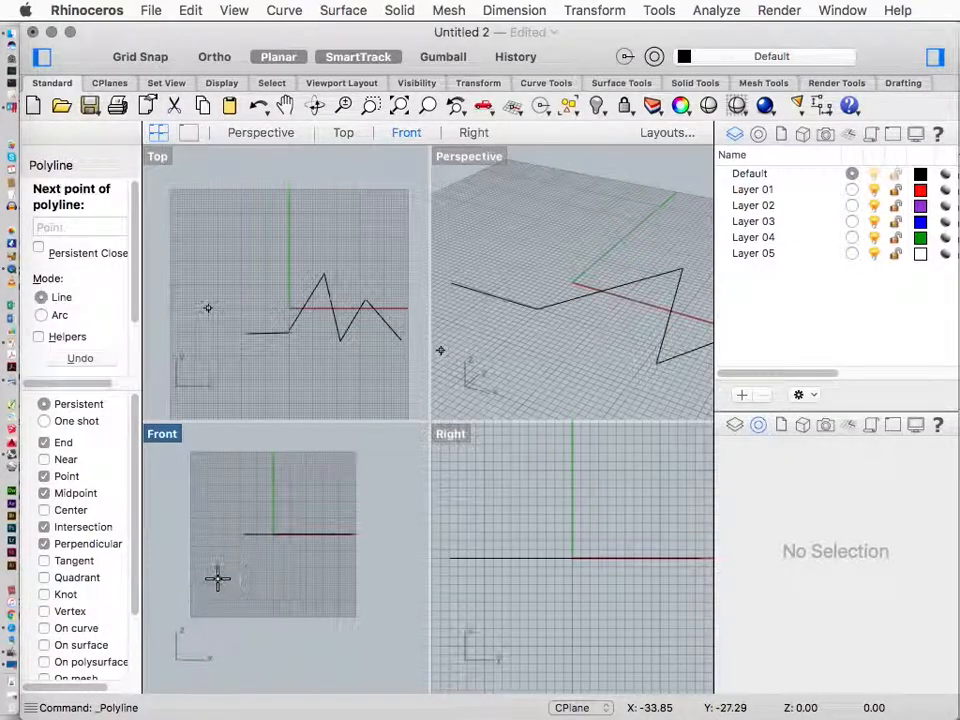
left_click(240, 559)
left_click(259, 599)
left_click(293, 563)
left_click(360, 557)
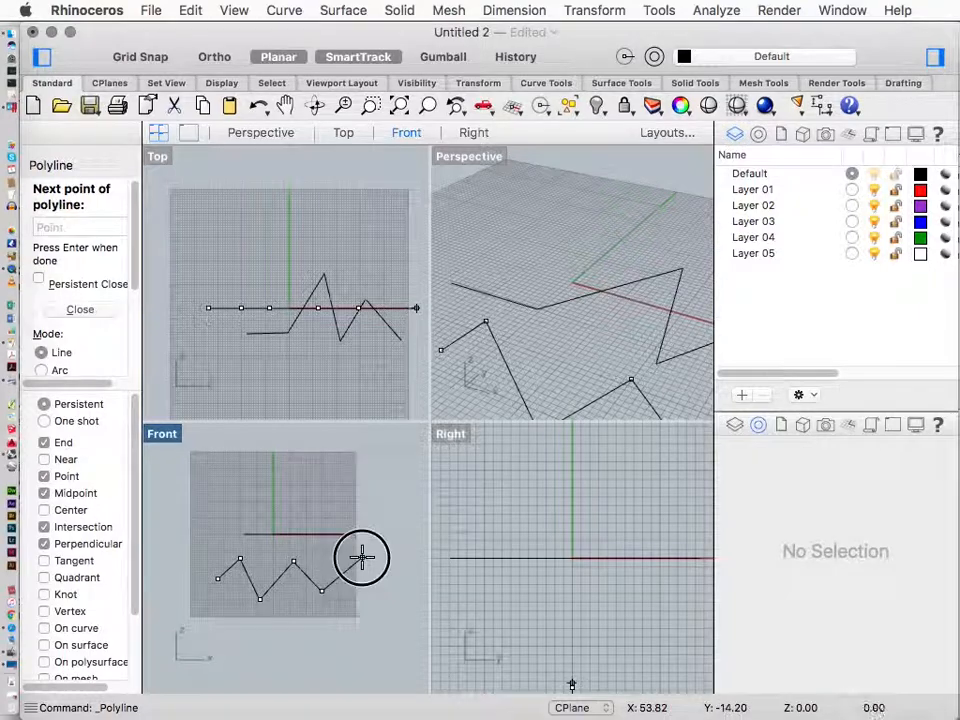
key("Return")
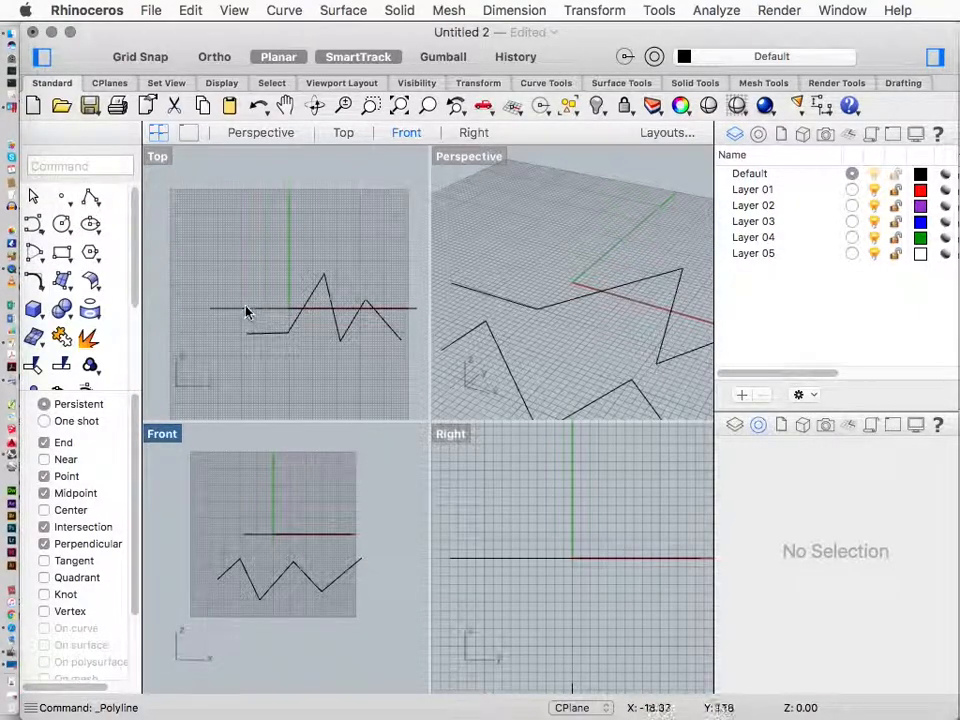
Select the new polyline and examine it in the Top, Perspective and Right viewports
left_click(249, 580)
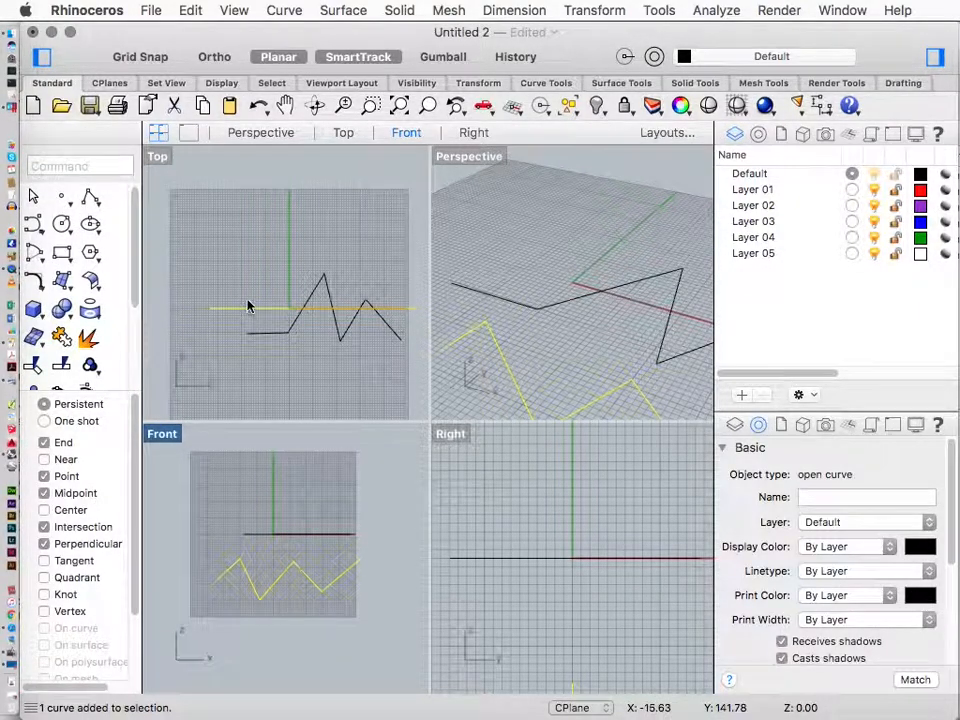
left_click(157, 156)
scroll(305, 262, "down", 3)
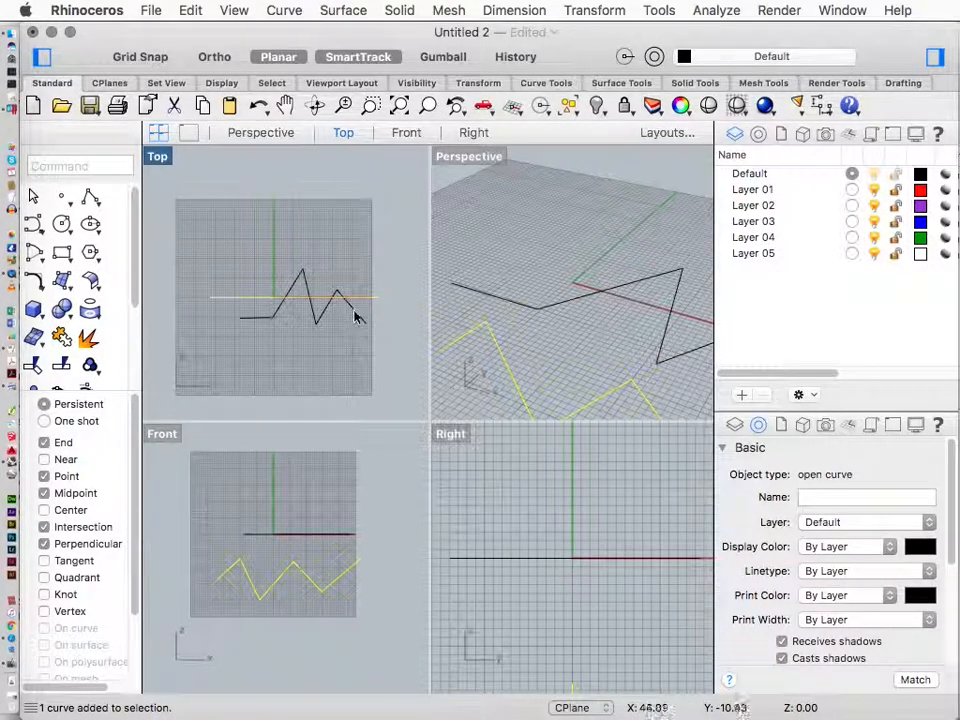
left_click(11, 113)
left_click(529, 349)
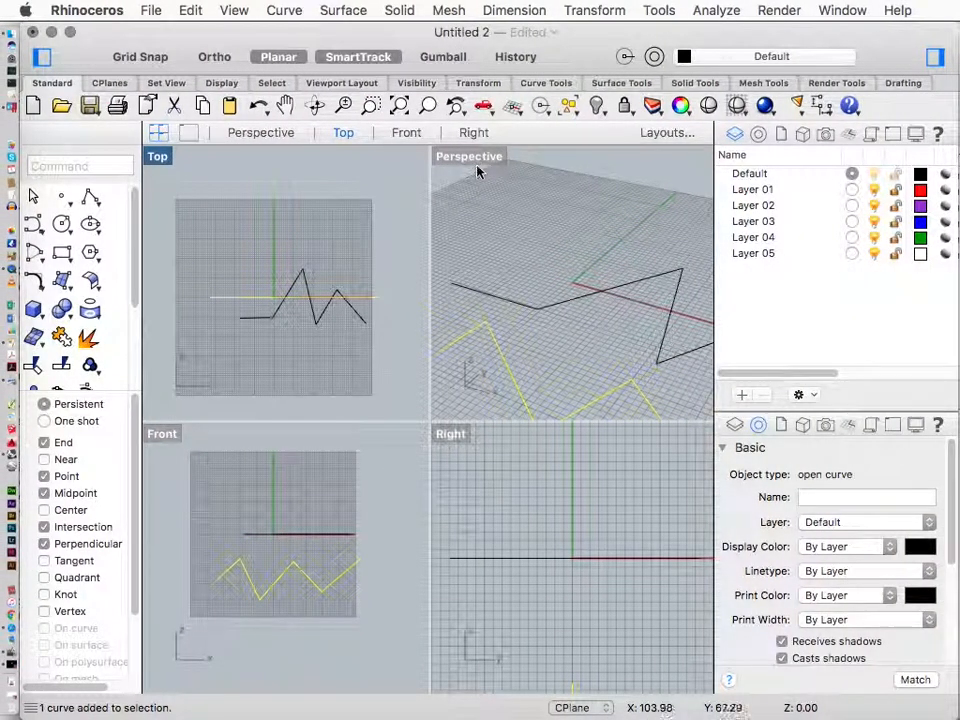
left_click(476, 165)
left_click(460, 450)
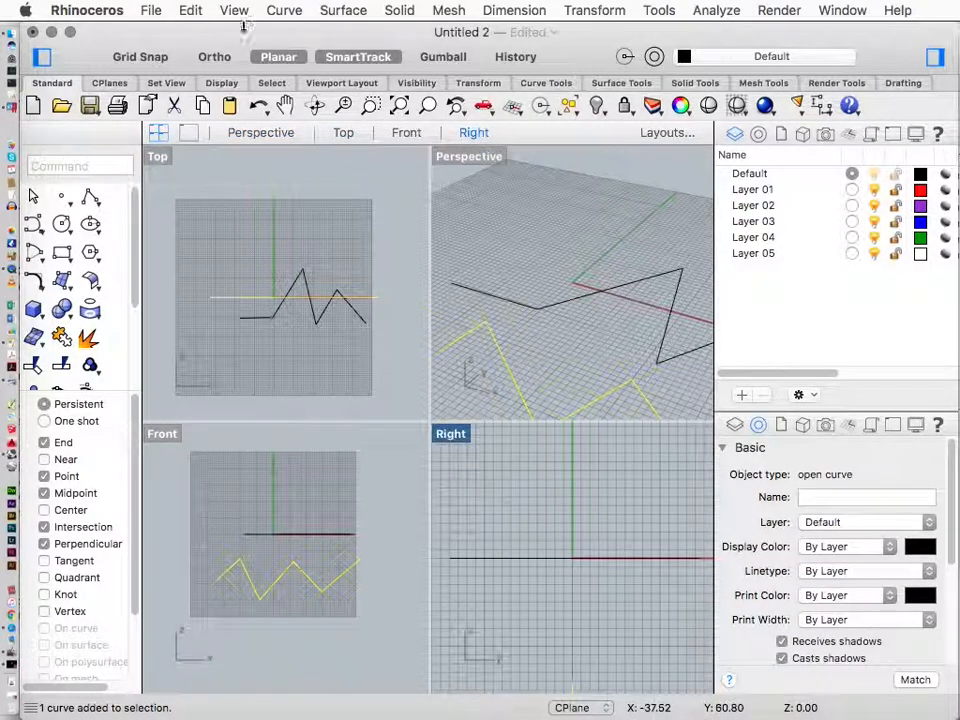
Maximize the Top viewport to inspect the polylines, then restore the four-viewport layout
double_click(157, 160)
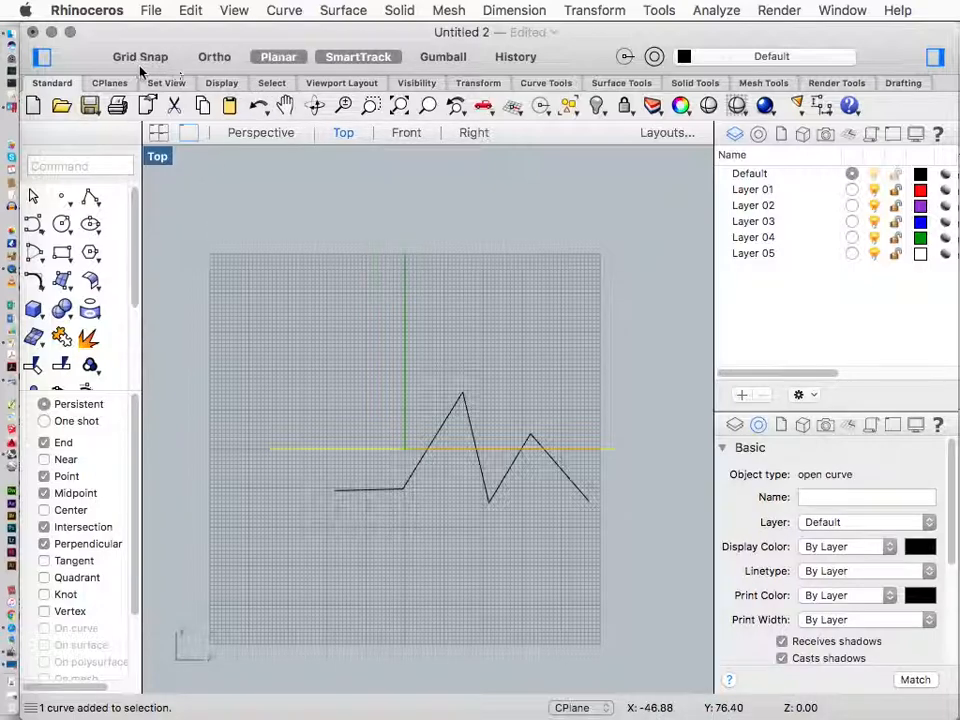
left_click(208, 62)
left_click(207, 63)
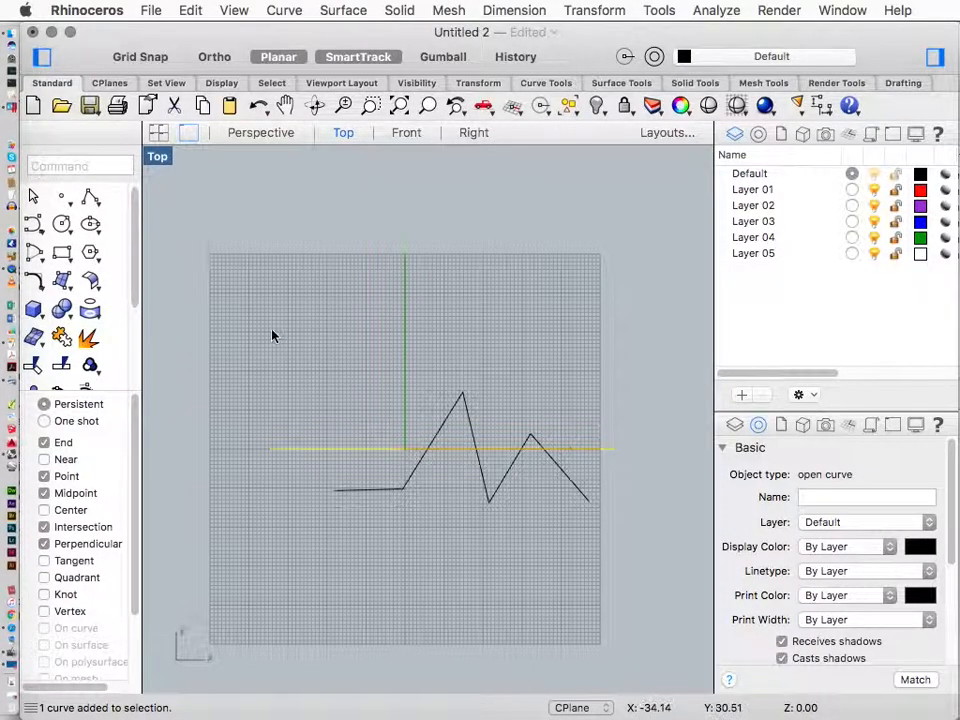
double_click(157, 156)
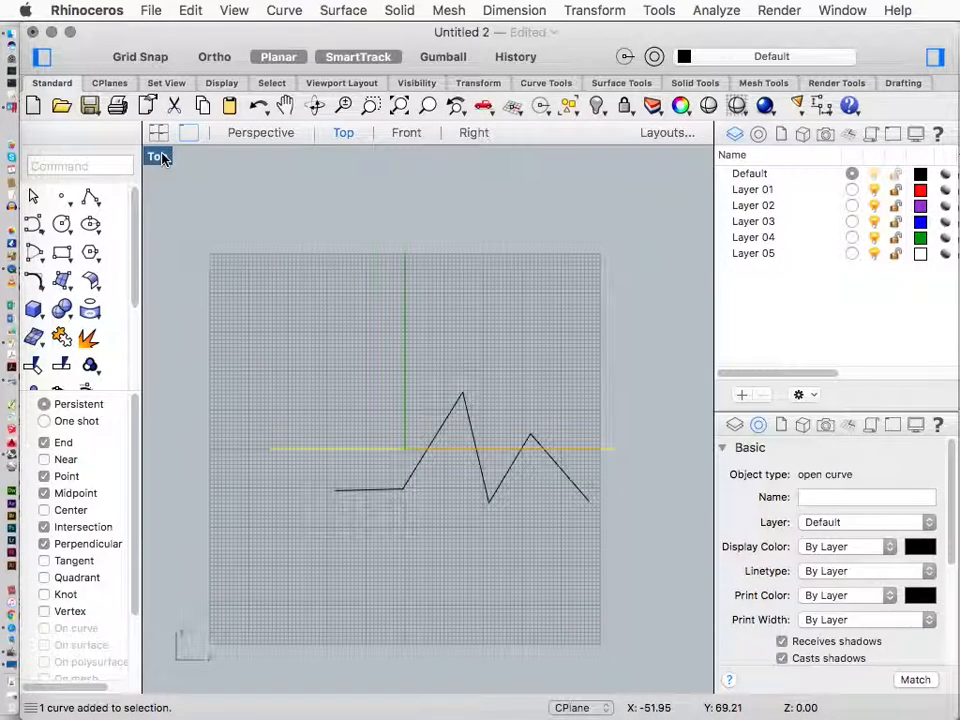
double_click(163, 158)
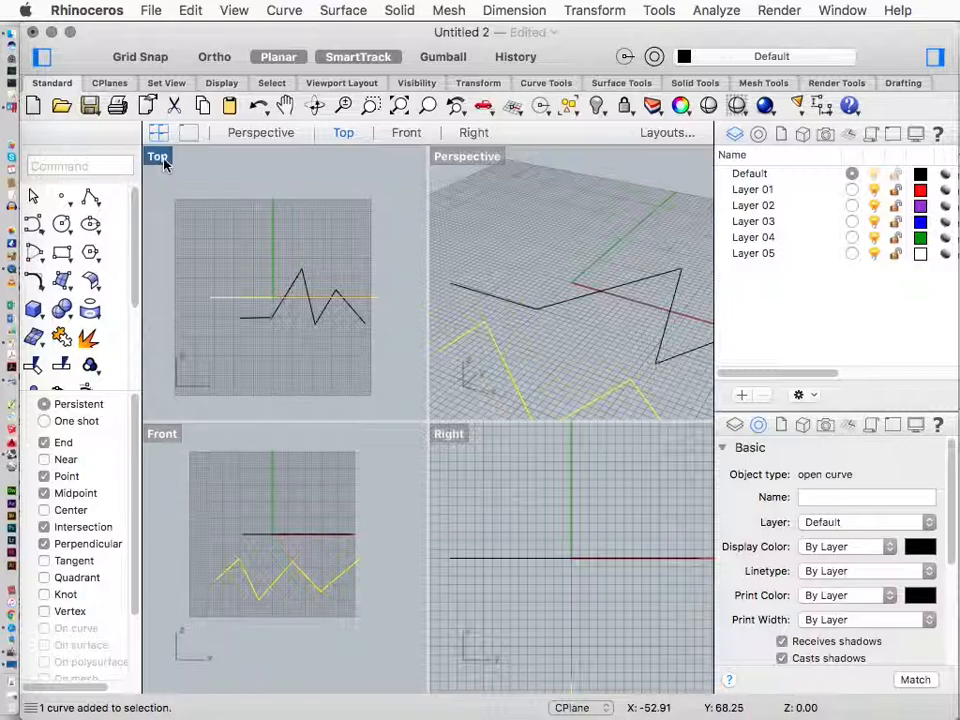
double_click(163, 158)
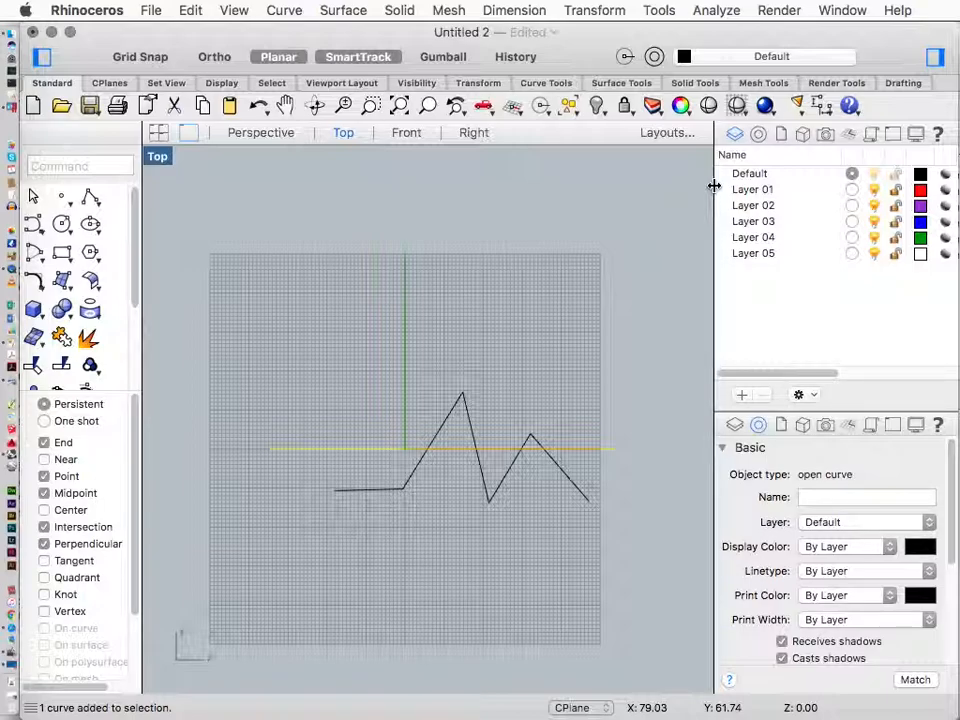
scroll(378, 502, "up", 5)
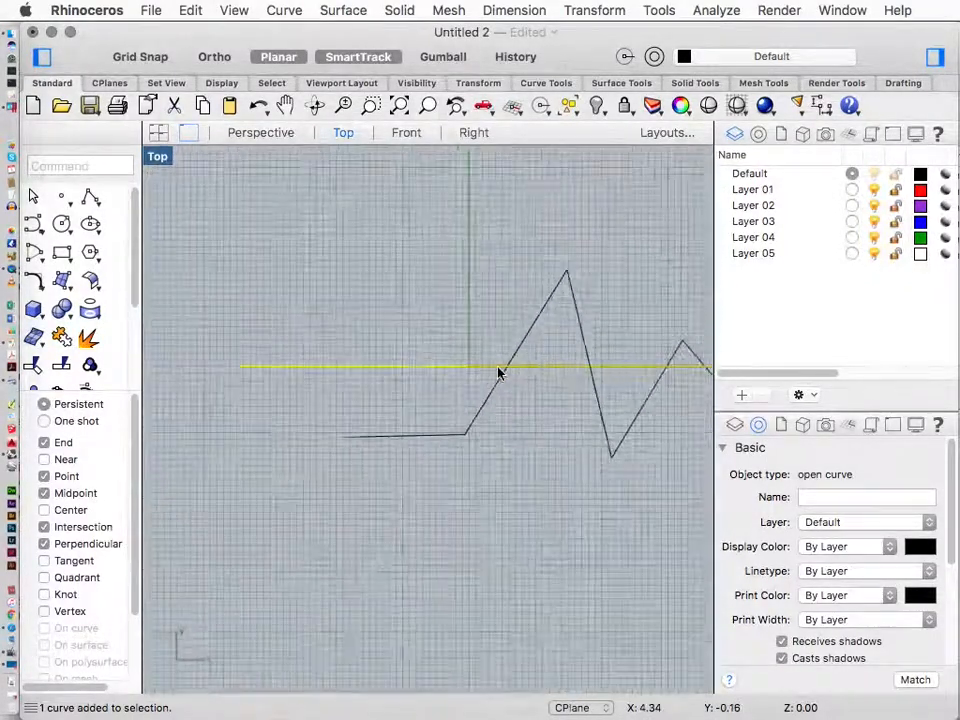
scroll(500, 373, "down", 3)
left_click(443, 319)
scroll(388, 276, "down", 2)
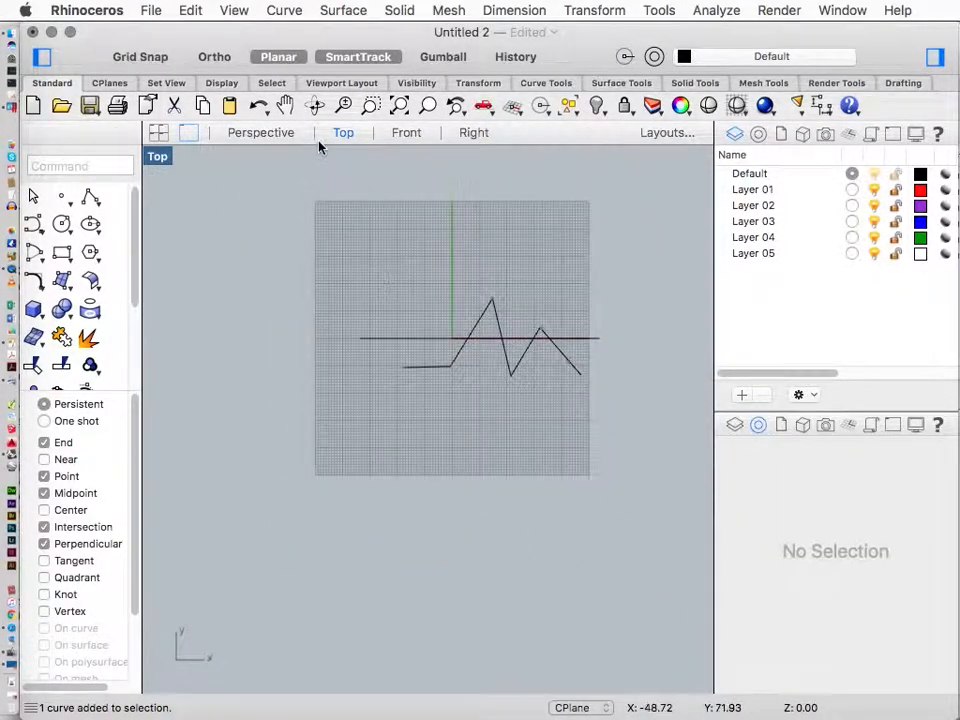
left_click(158, 133)
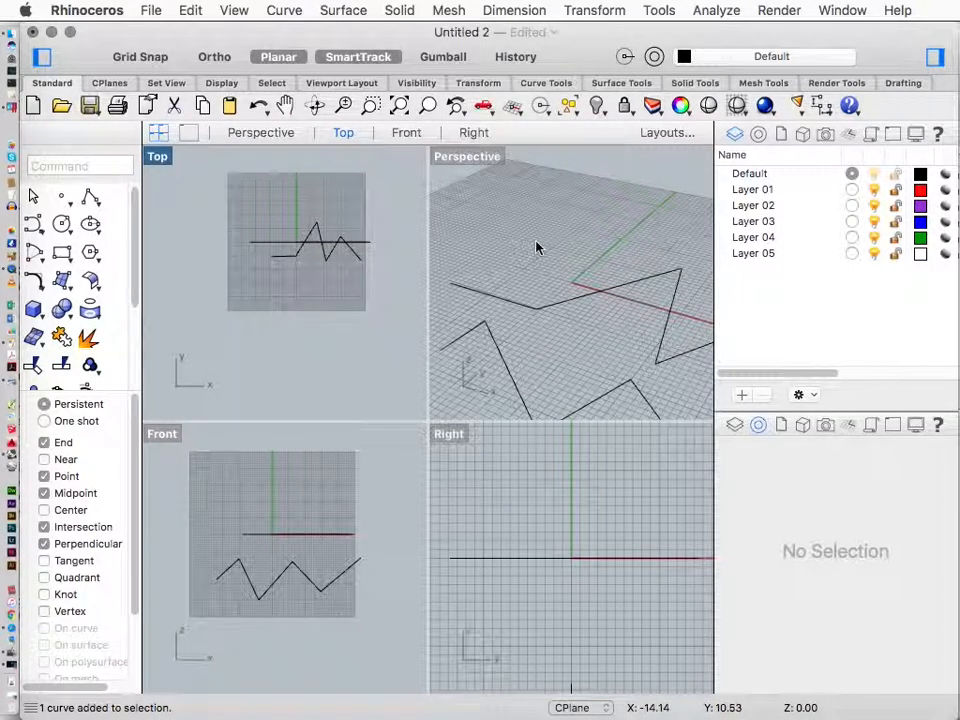
Widen the properties panel beside the viewports
left_click(467, 156)
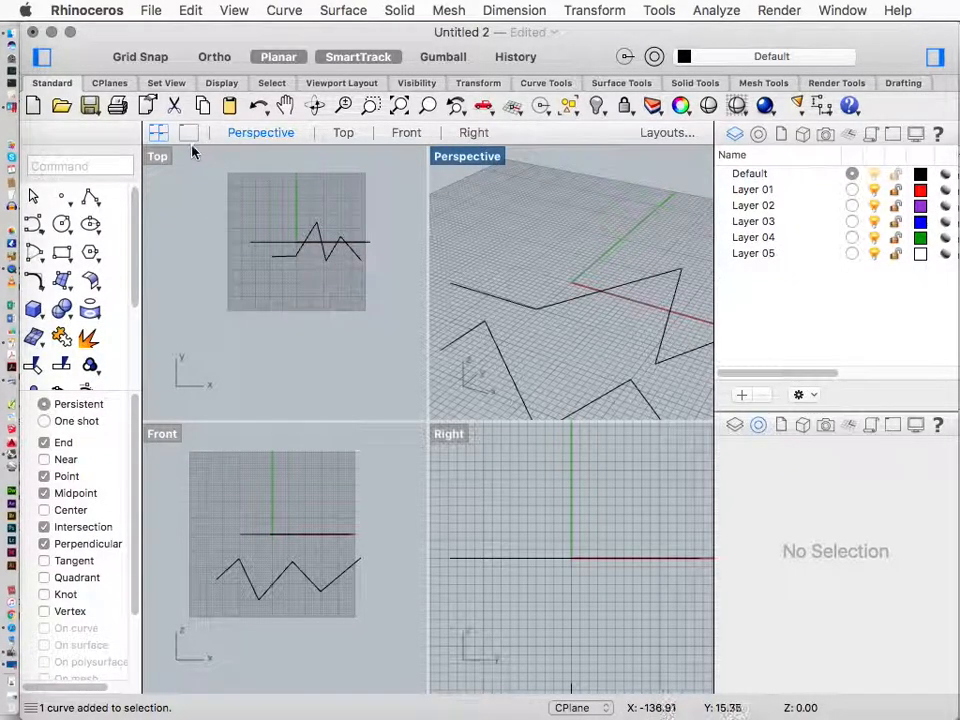
left_click(160, 160)
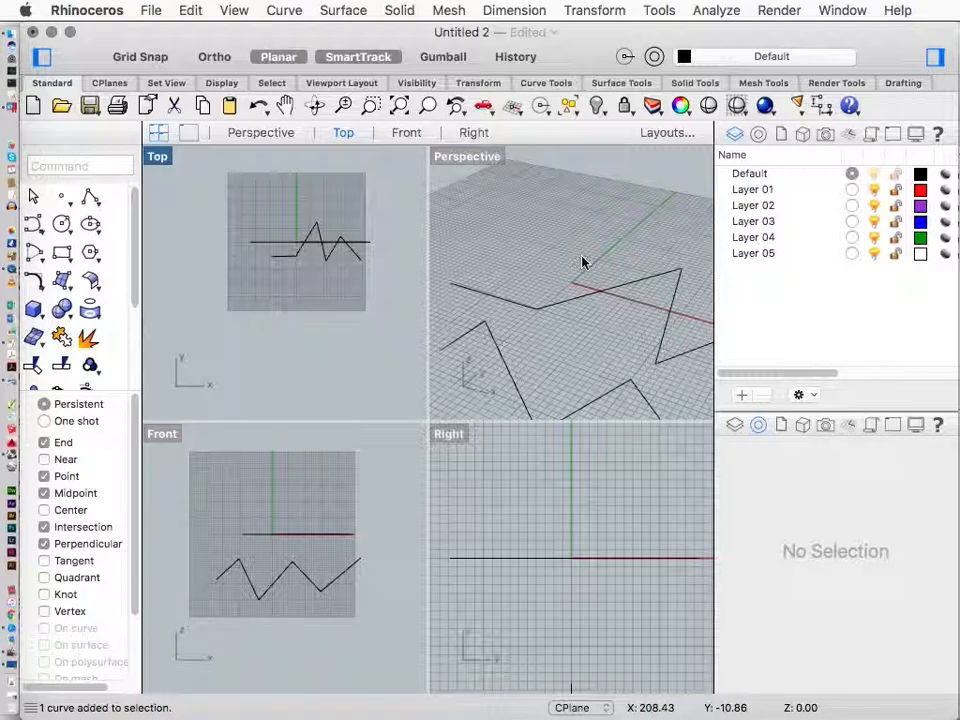
mouse_move(583, 253)
right_mouse_down()
mouse_move(534, 231)
mouse_move(549, 214)
mouse_move(543, 243)
mouse_move(493, 227)
mouse_move(501, 216)
mouse_move(574, 259)
mouse_move(526, 241)
mouse_move(514, 279)
mouse_move(574, 279)
mouse_move(585, 262)
right_mouse_up()
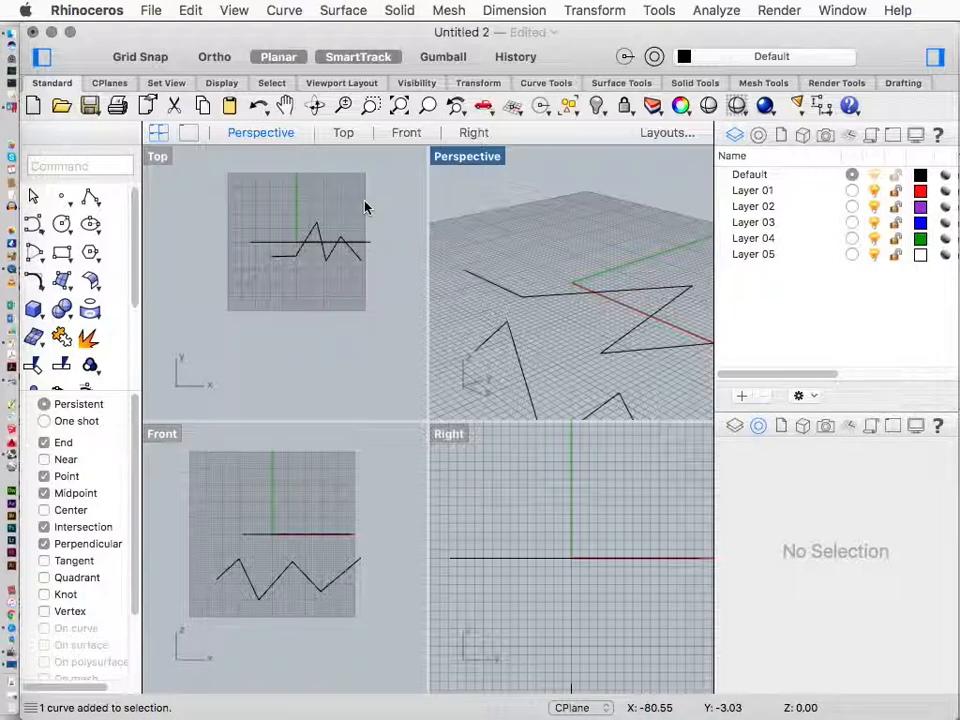
left_click(193, 253)
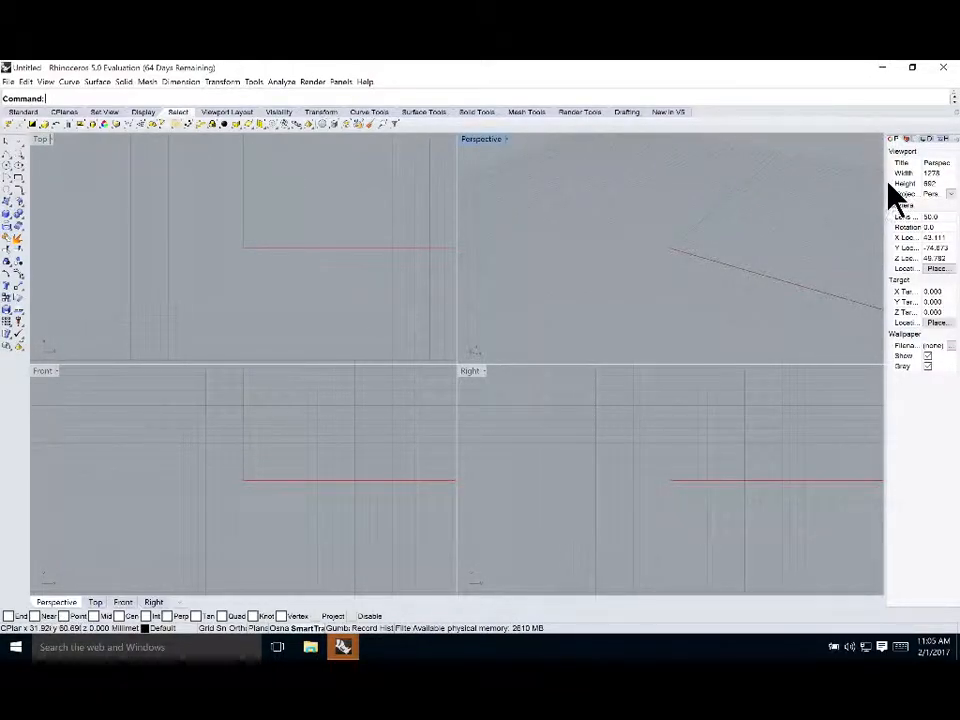
left_click_drag(885, 185, 800, 180)
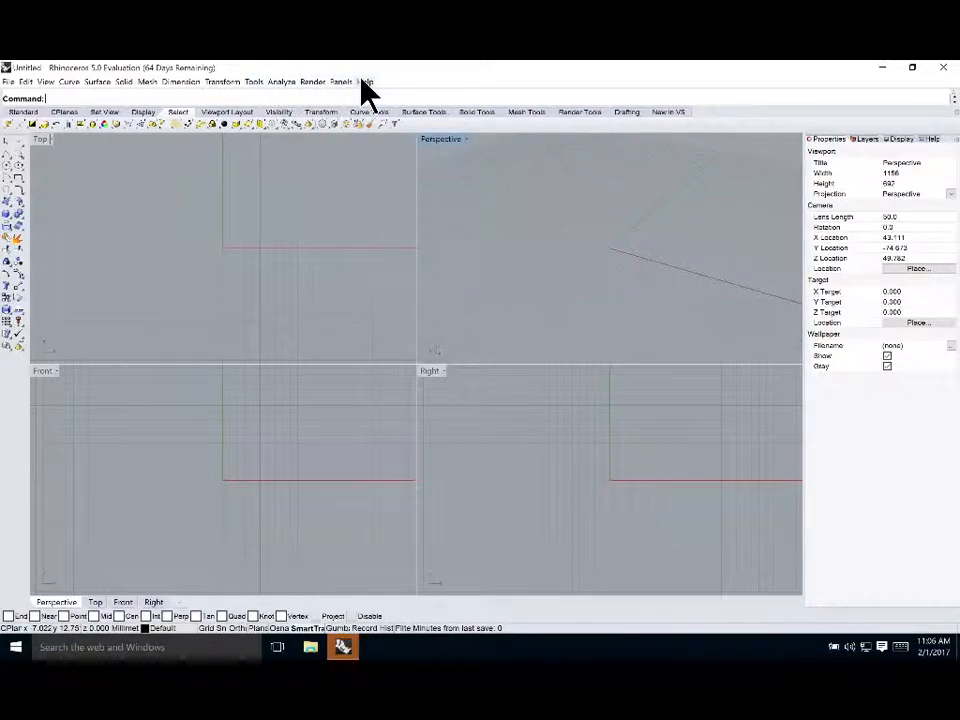
Draw a four-segment zigzag polyline in the Top viewport with the Polyline command
left_click(61, 98)
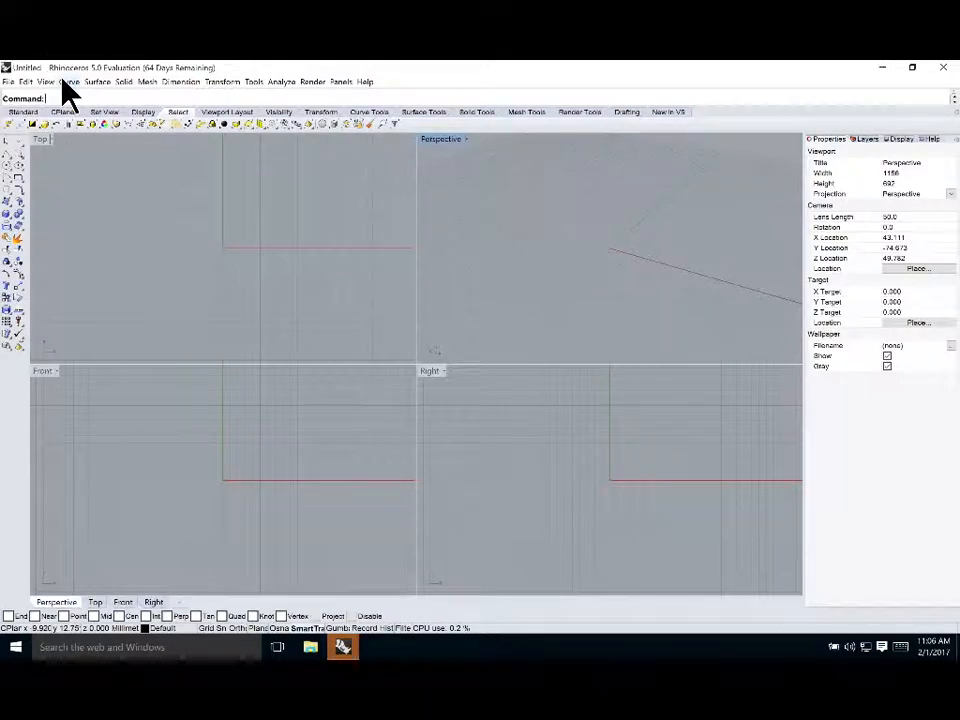
type("e")
key("BackSpace")
key("BackSpace")
key("BackSpace")
key("BackSpace")
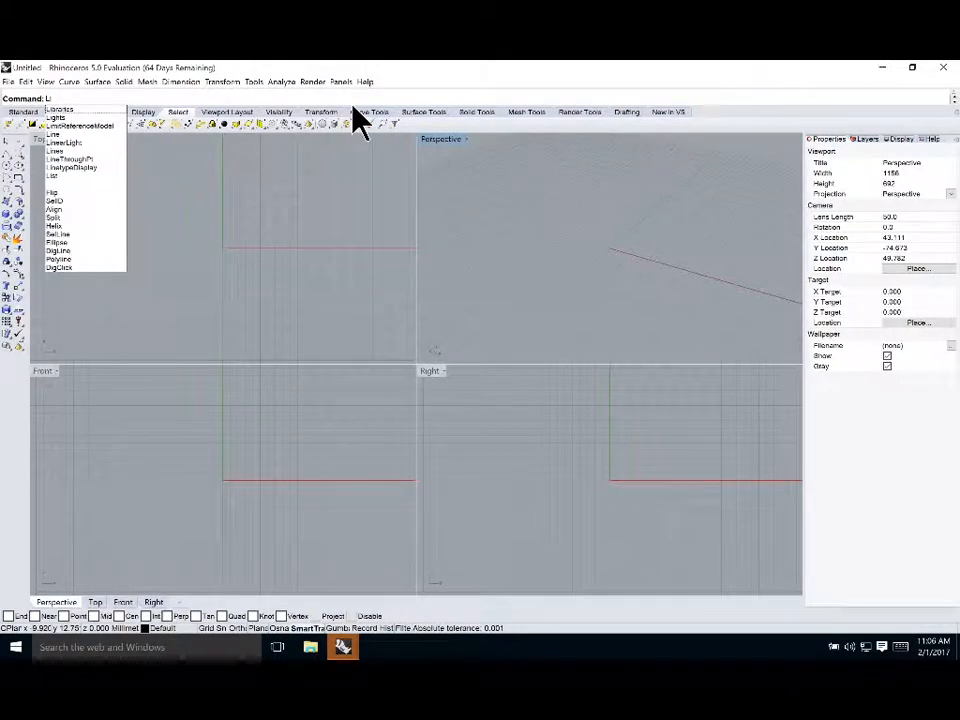
type("Polyline")
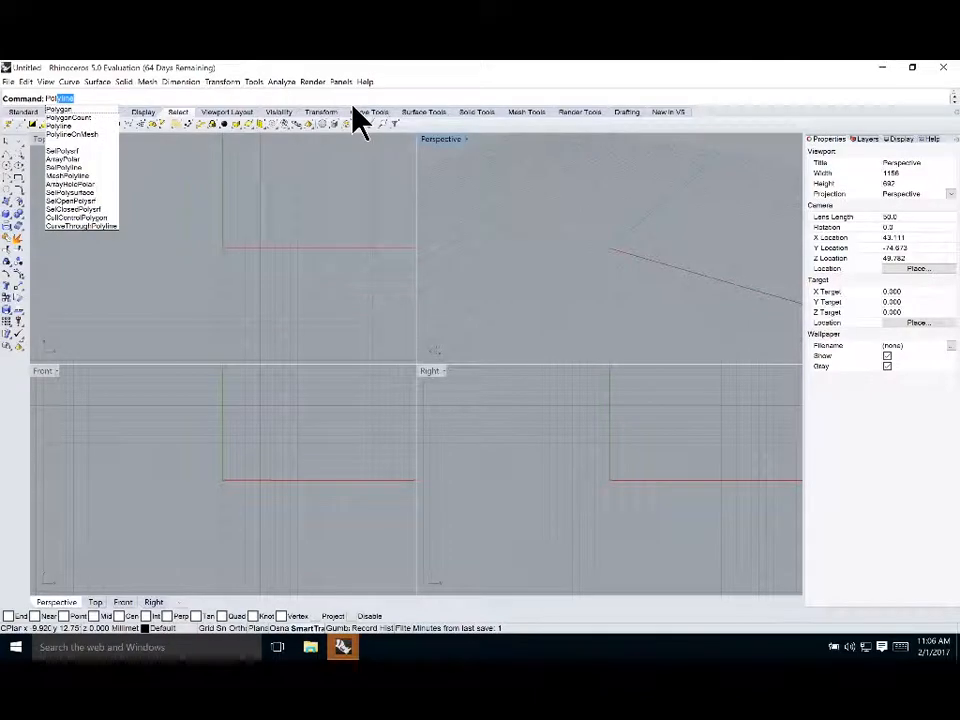
key("Return")
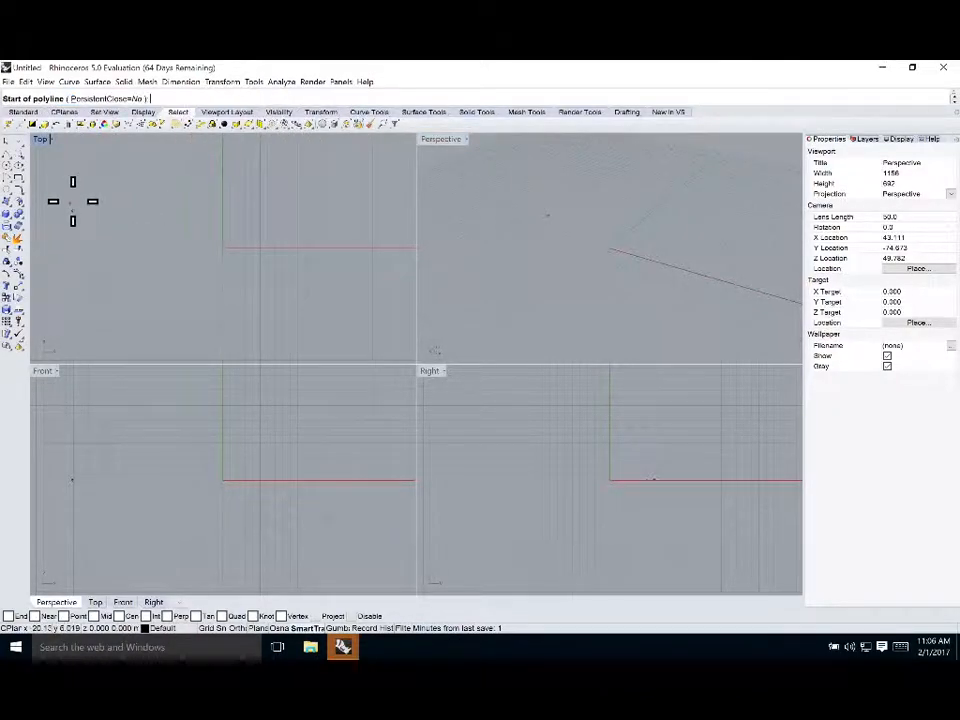
left_click(88, 206)
left_click(141, 275)
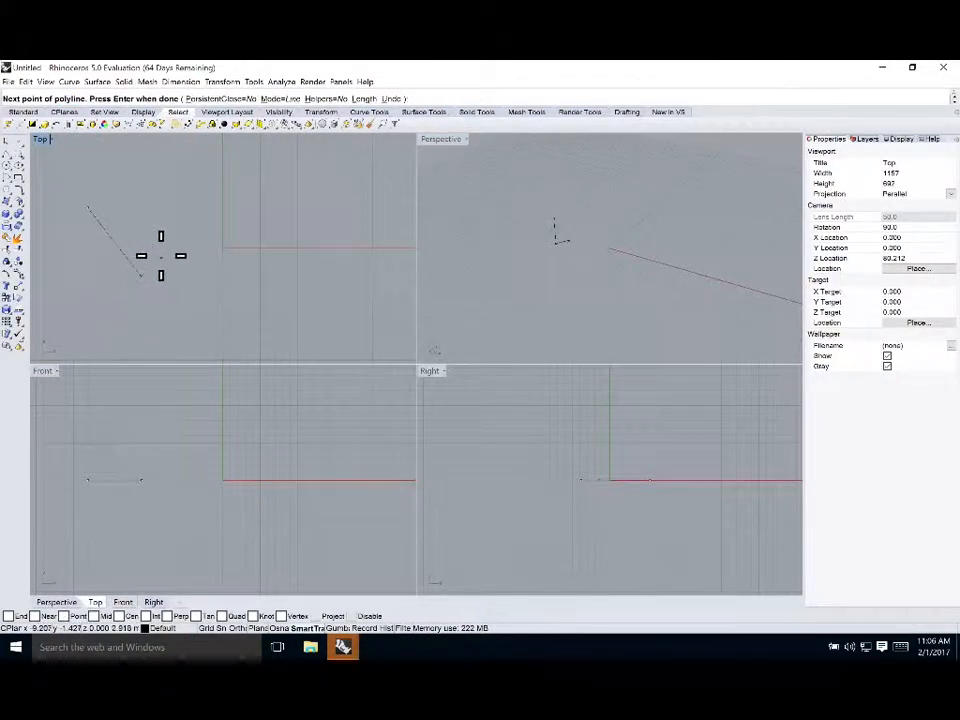
left_click(210, 242)
left_click(259, 295)
left_click(338, 250)
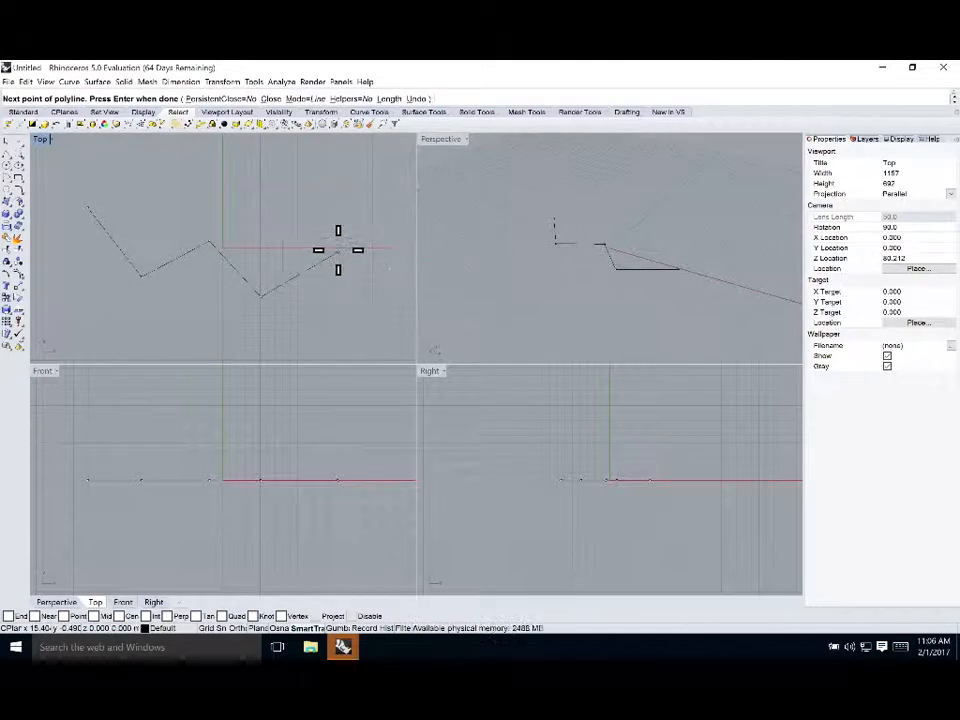
key("Return")
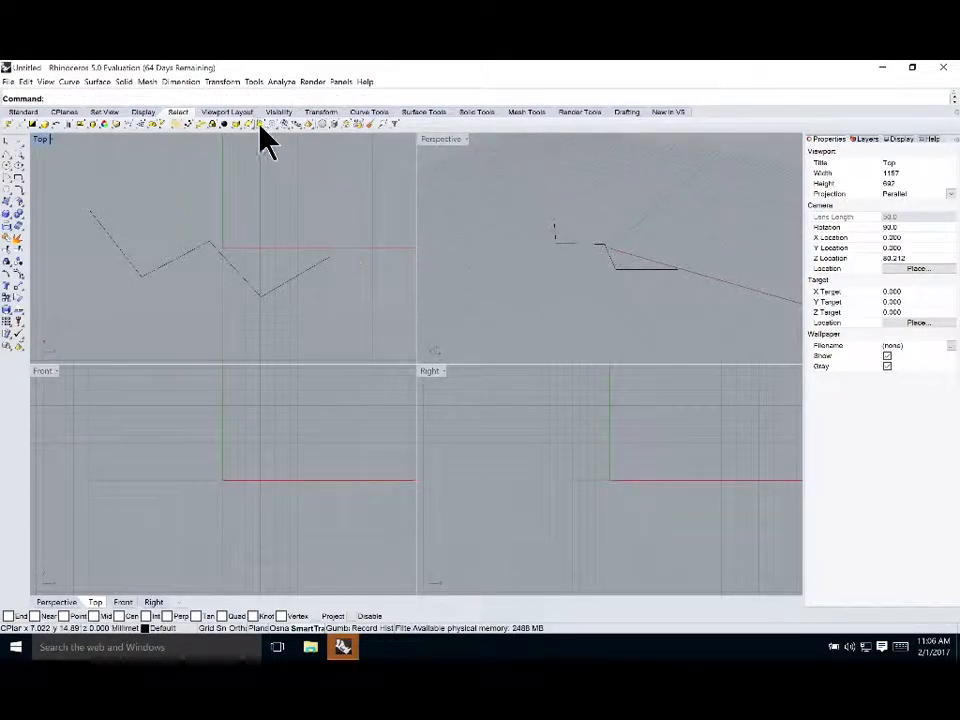
Select the zigzag polyline in the Top viewport and delete it
left_click(193, 253)
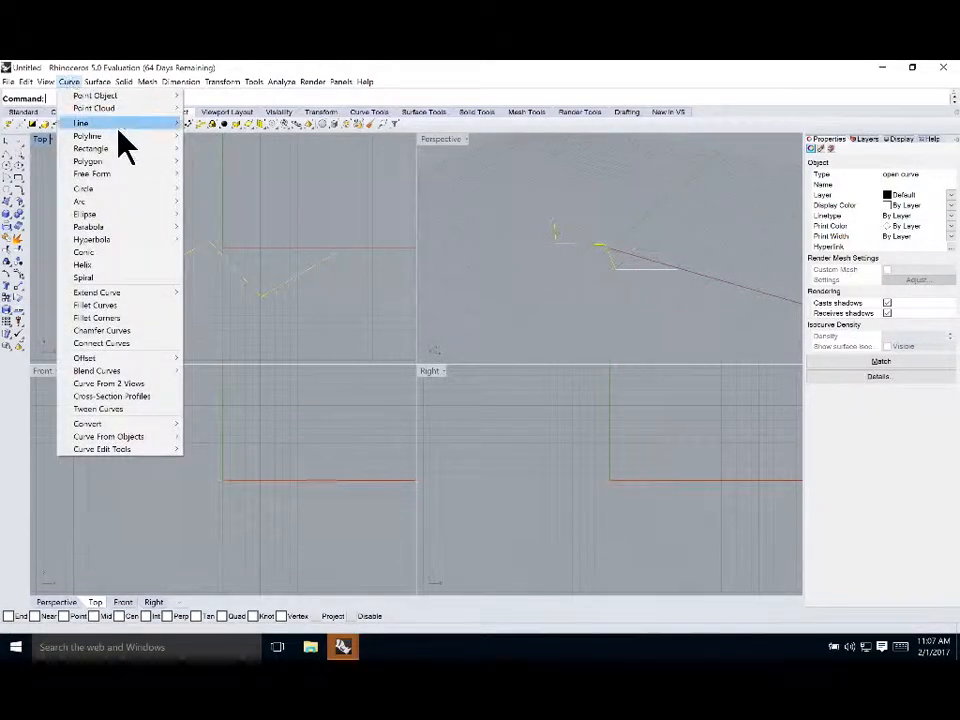
mouse_move(111, 128)
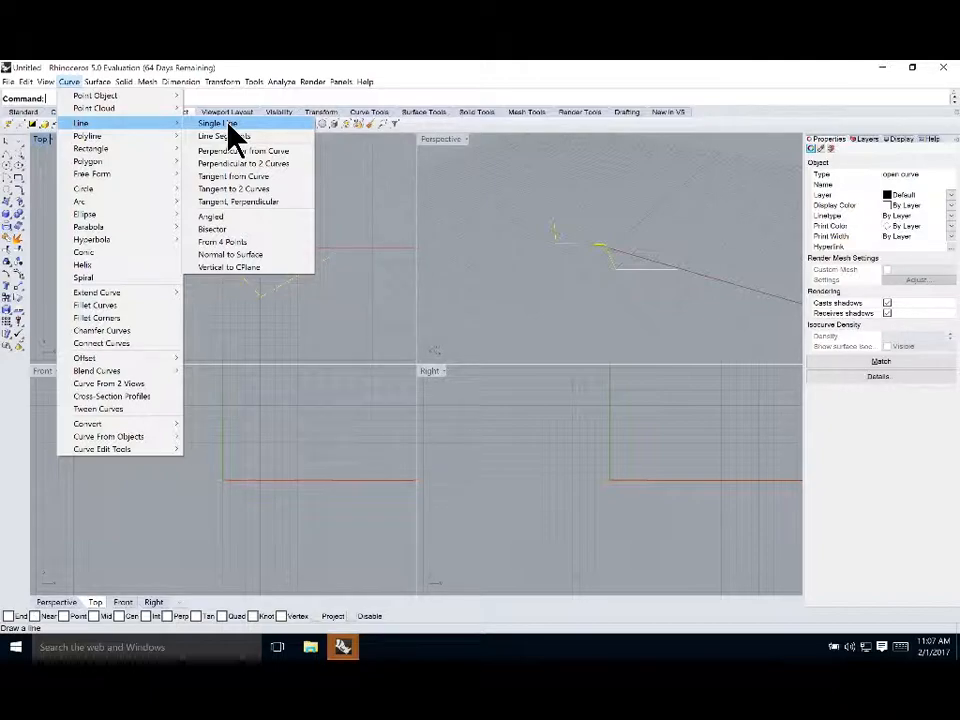
left_click(377, 230)
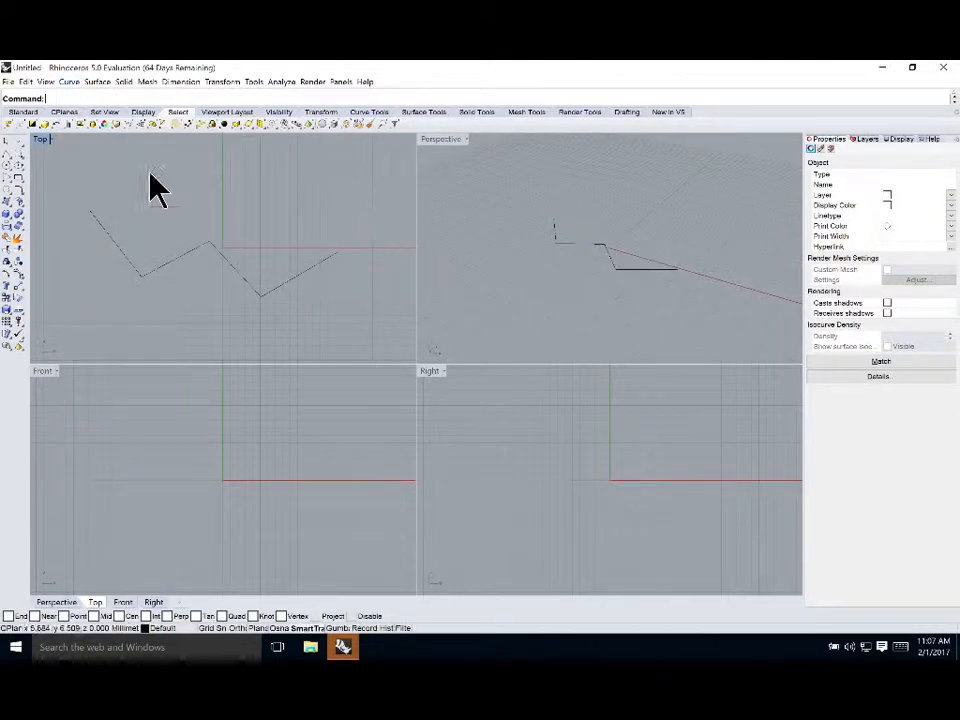
mouse_move(22, 160)
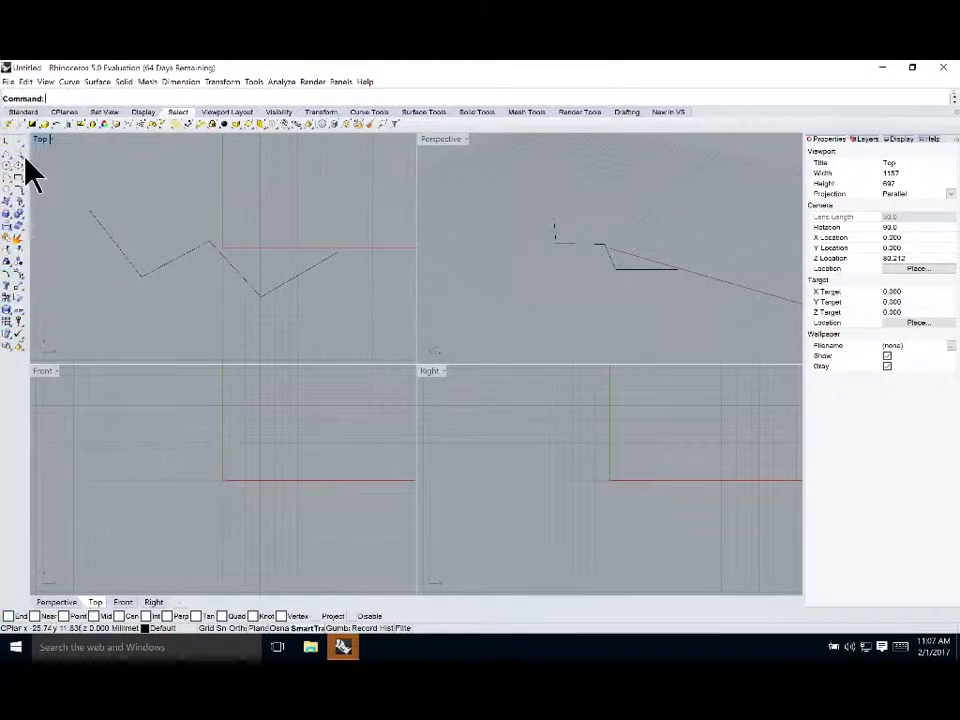
left_click(180, 256)
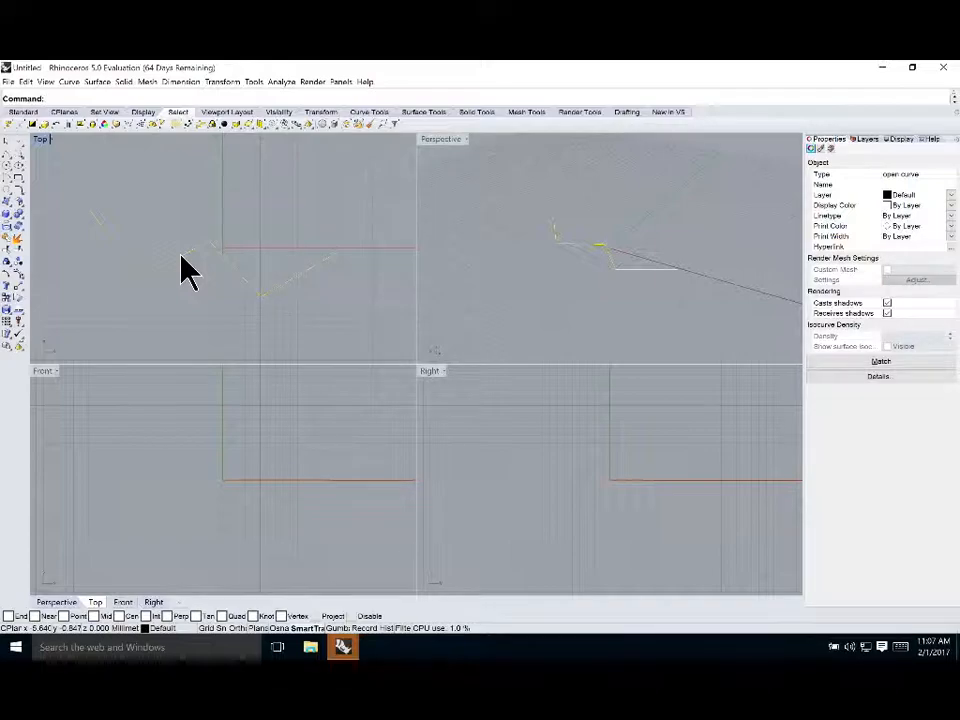
key("Delete")
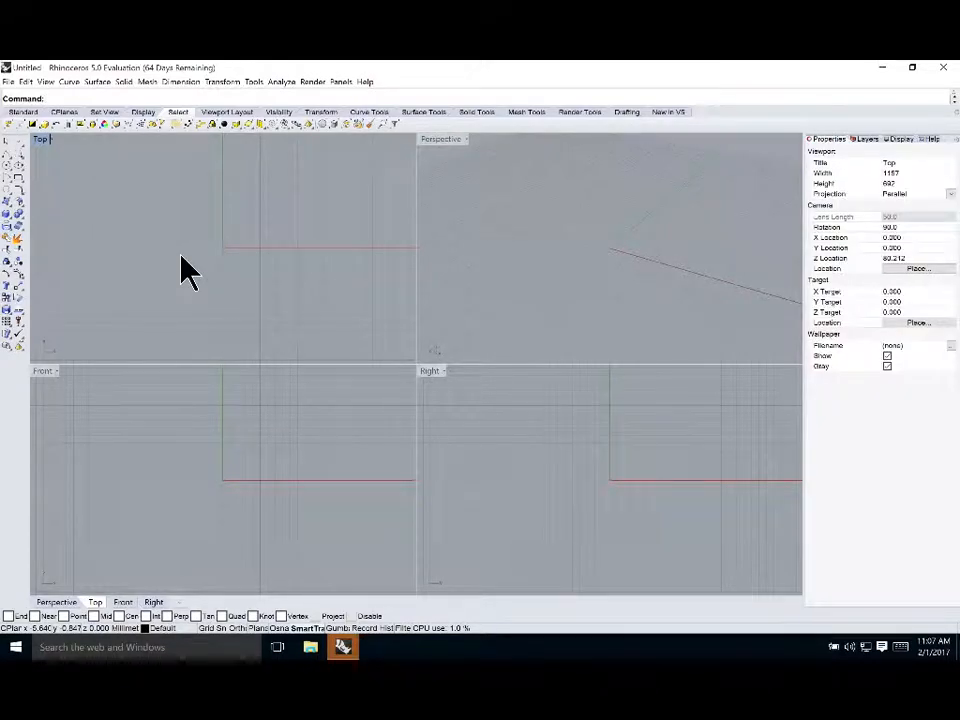
type("Polu")
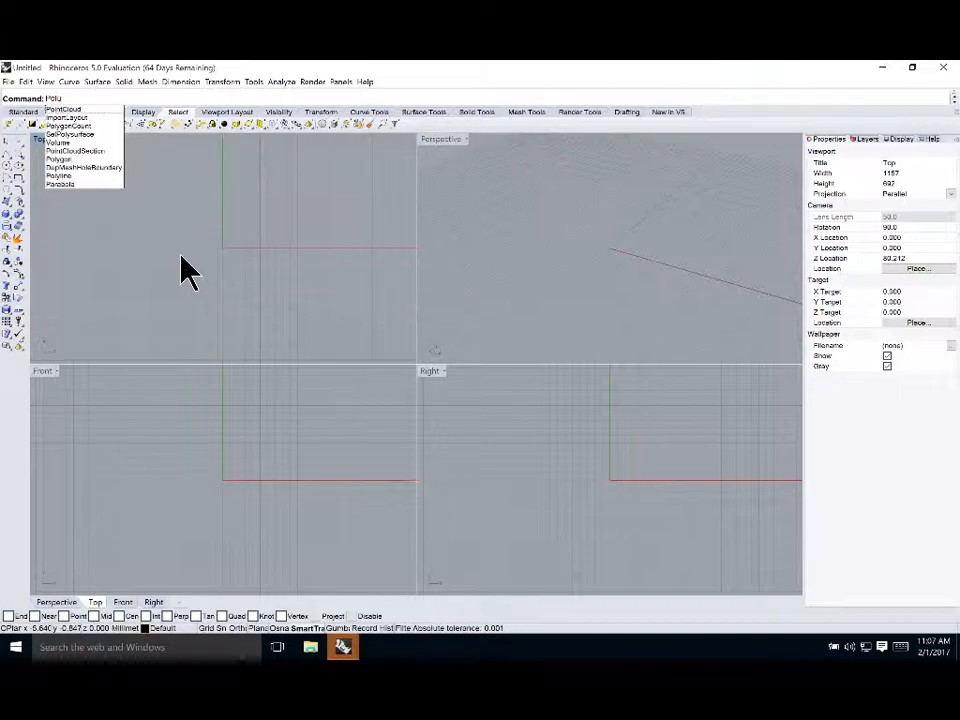
key("BackSpace")
type("y")
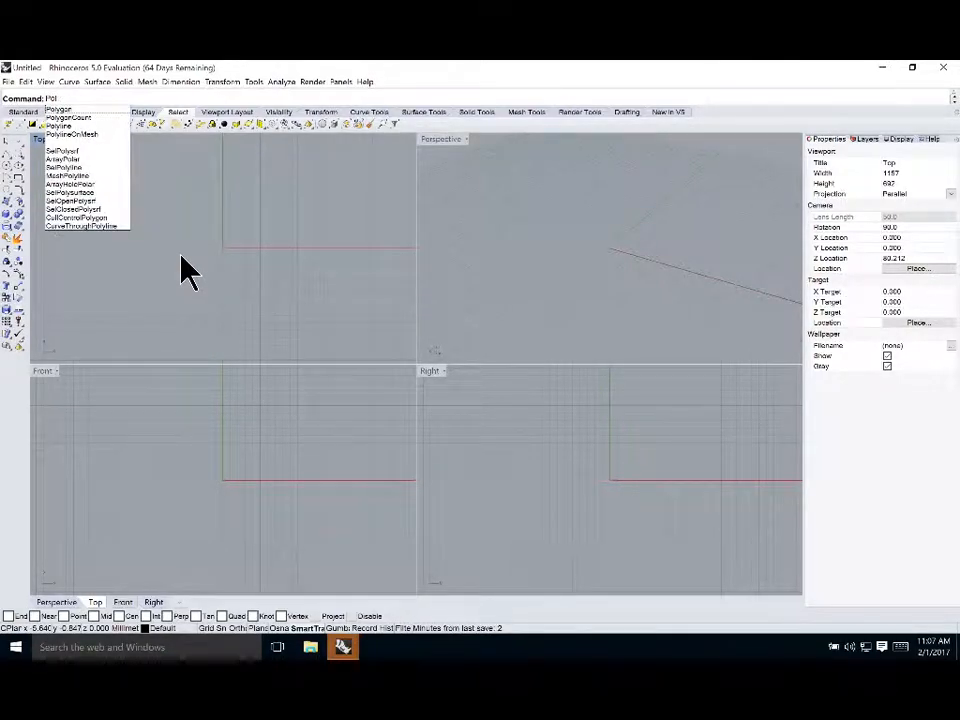
key("Return")
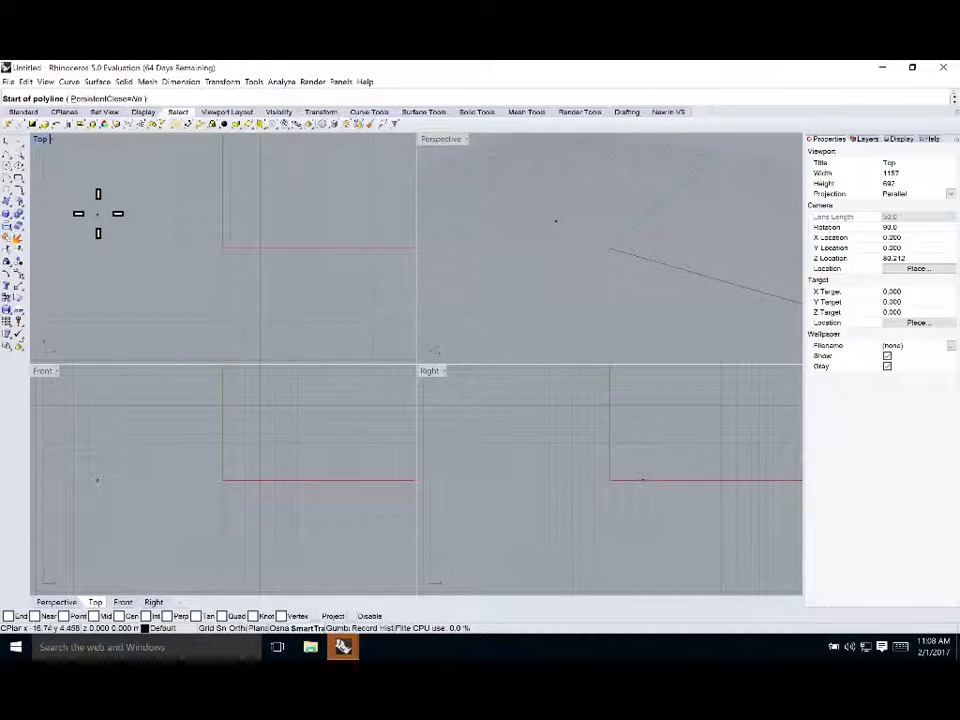
type("p")
key("Return")
type("p")
key("Return")
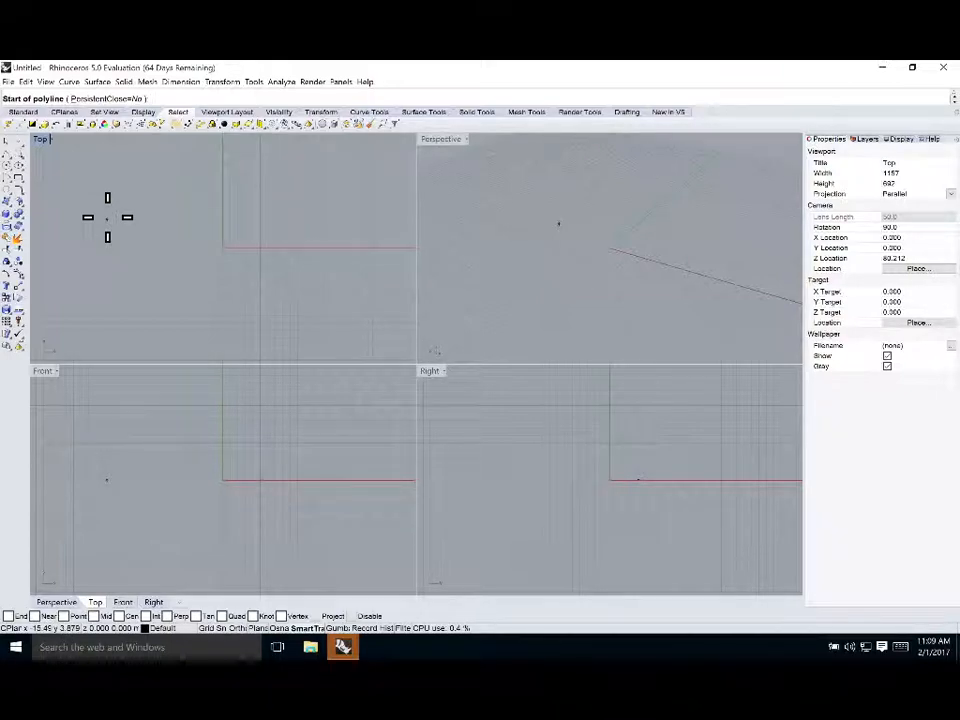
key("Escape")
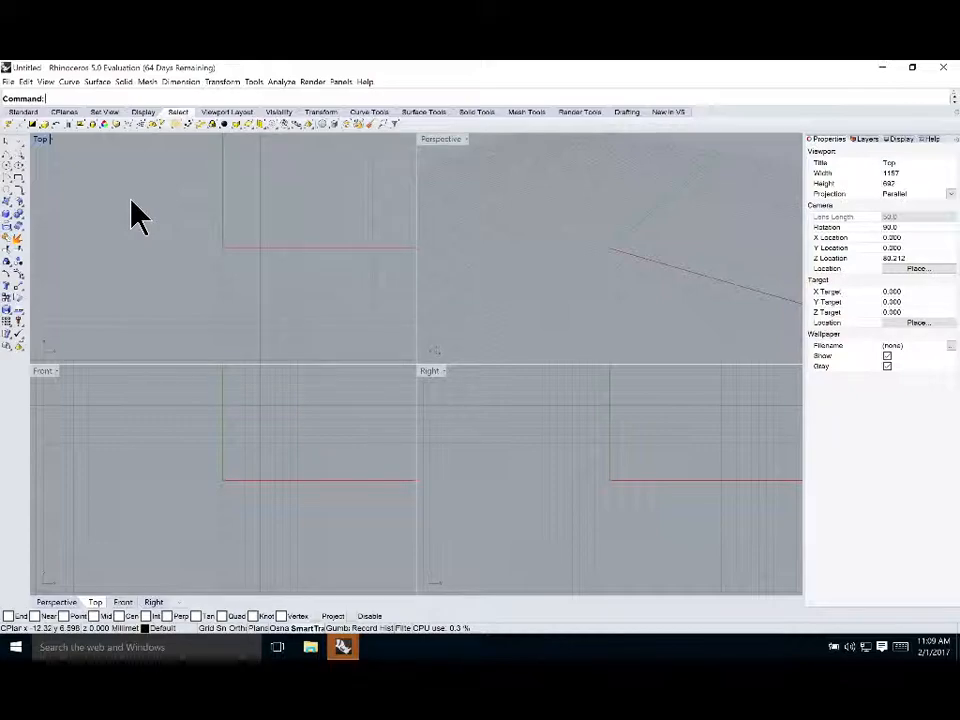
key("Return")
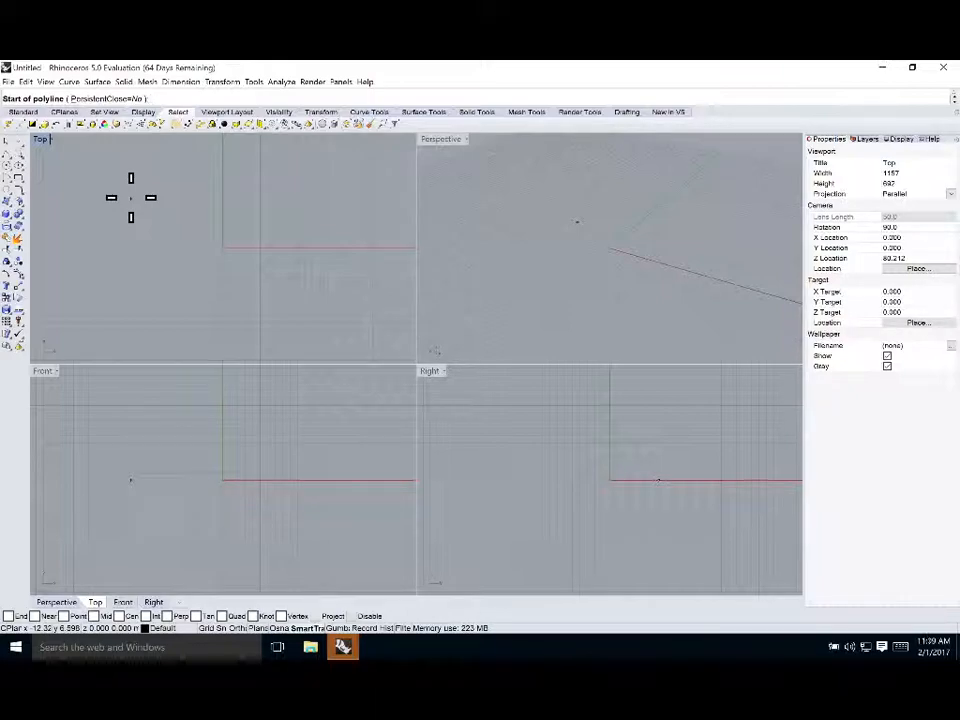
key("Escape")
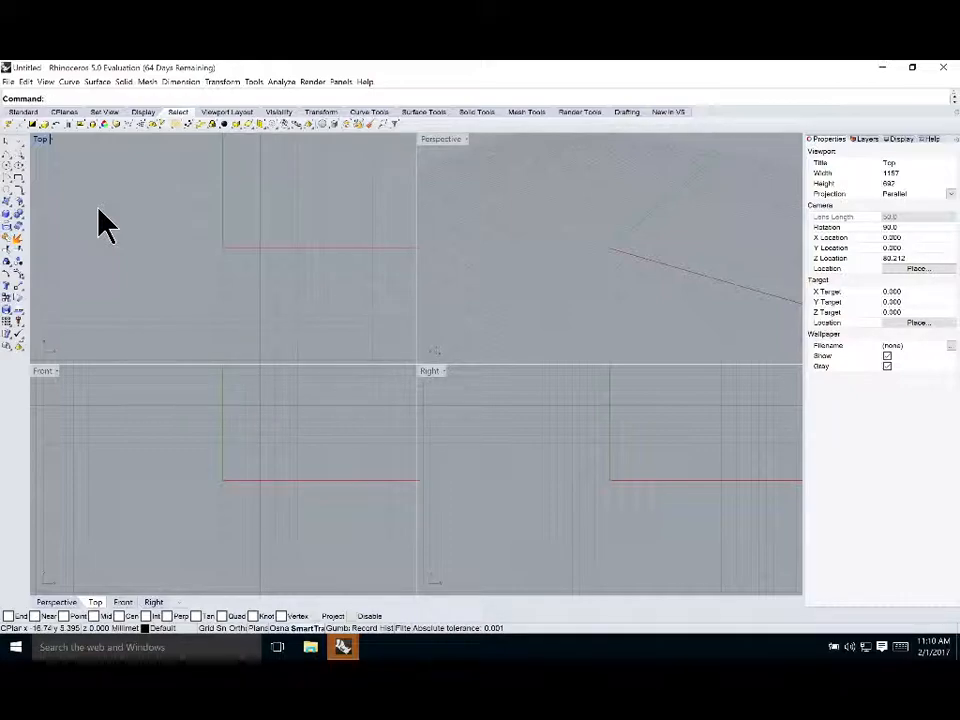
Draw a three-segment polyline in the upper left part of the Top viewport
key("Return")
left_click(83, 209)
left_click(193, 240)
left_click(225, 217)
left_click(274, 268)
key("Return")
key("Return")
left_click(117, 282)
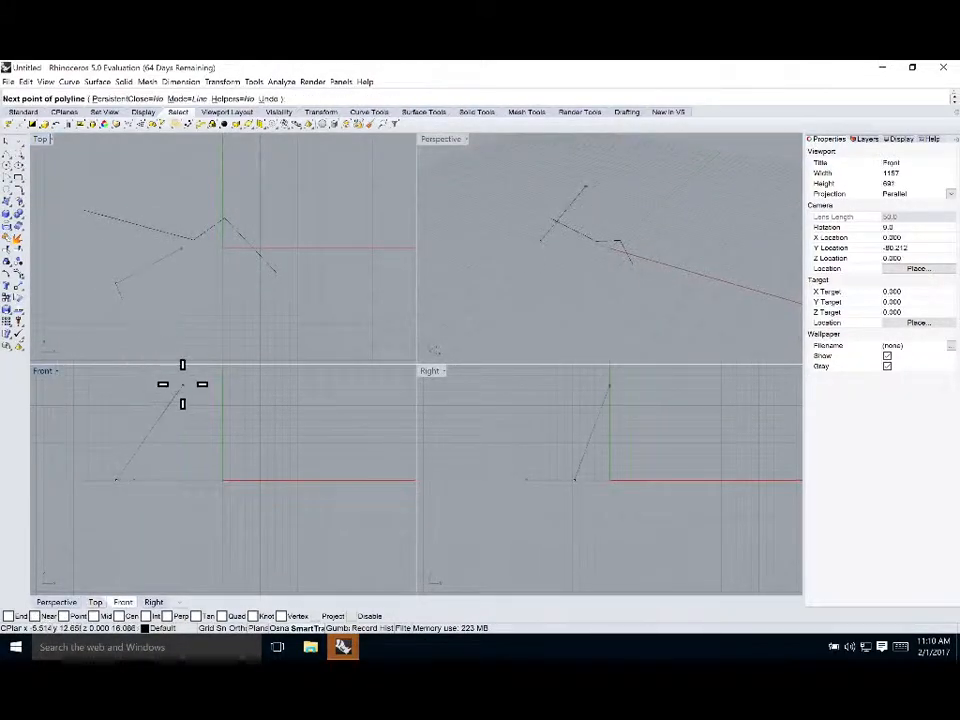
left_click(168, 293)
left_click(205, 298)
left_click(259, 322)
left_click(321, 284)
left_click(322, 289)
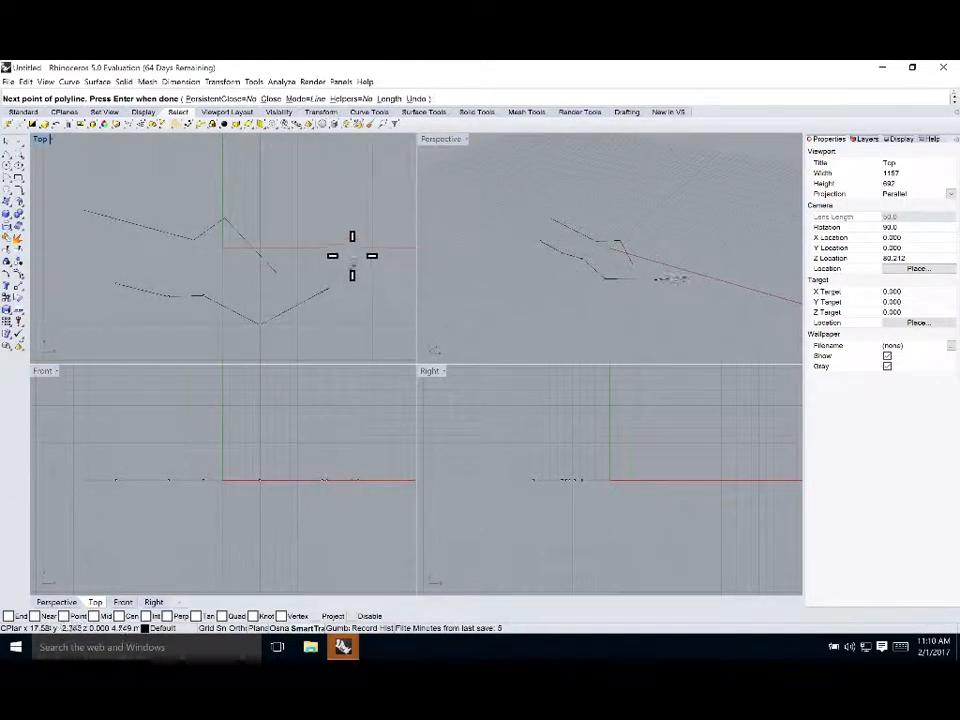
key("Escape")
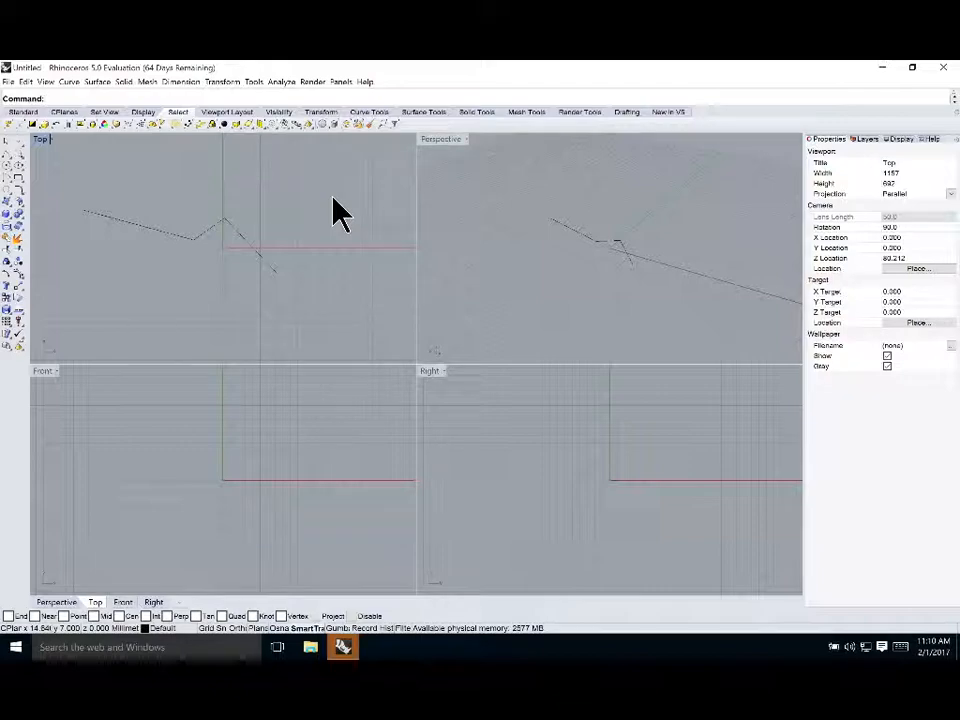
Draw another three-segment polyline below the first one in the Top viewport
right_click(86, 251)
left_click(86, 251)
left_click(138, 300)
left_click(200, 302)
left_click(358, 338)
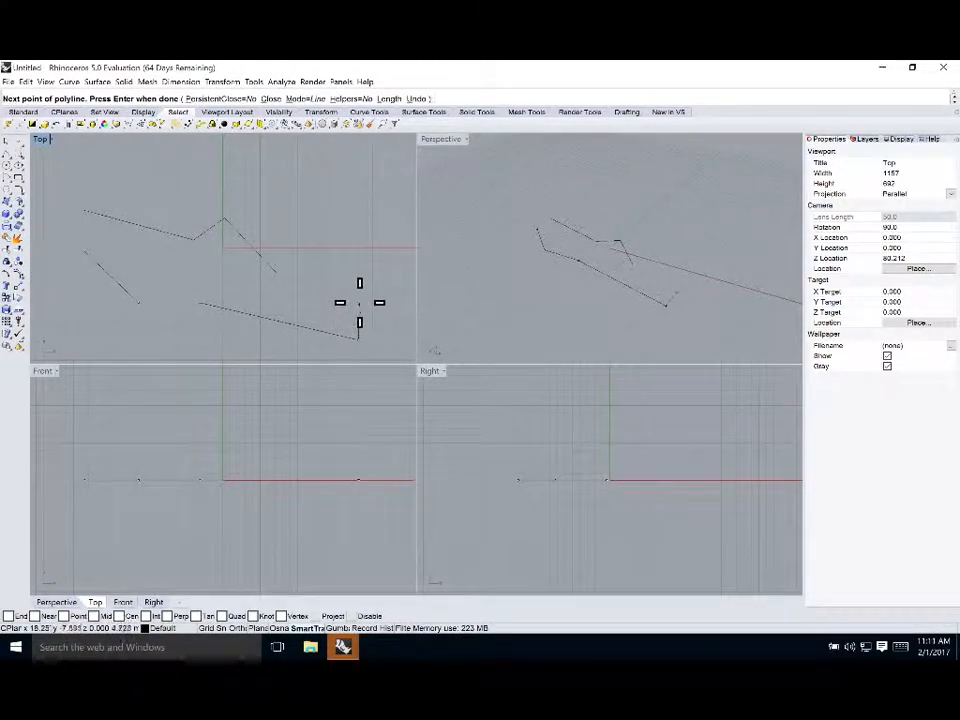
key("Return")
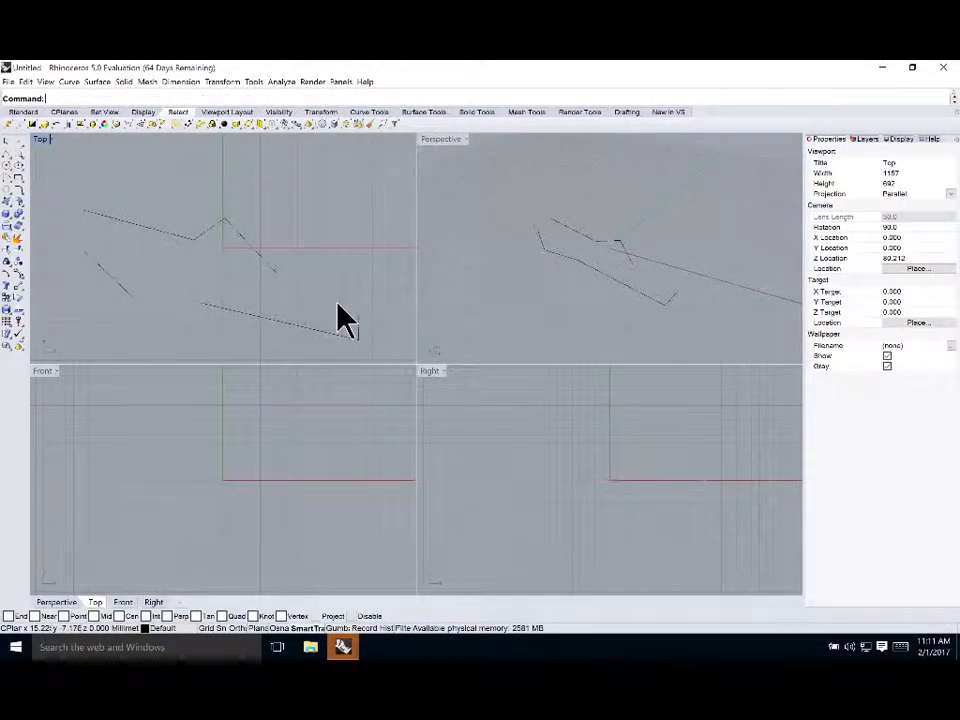
Draw a third three-segment polyline near the upper edge of the Top viewport
right_click(127, 162)
left_click(127, 162)
left_click(193, 163)
left_click(250, 186)
left_click(300, 225)
key("Return")
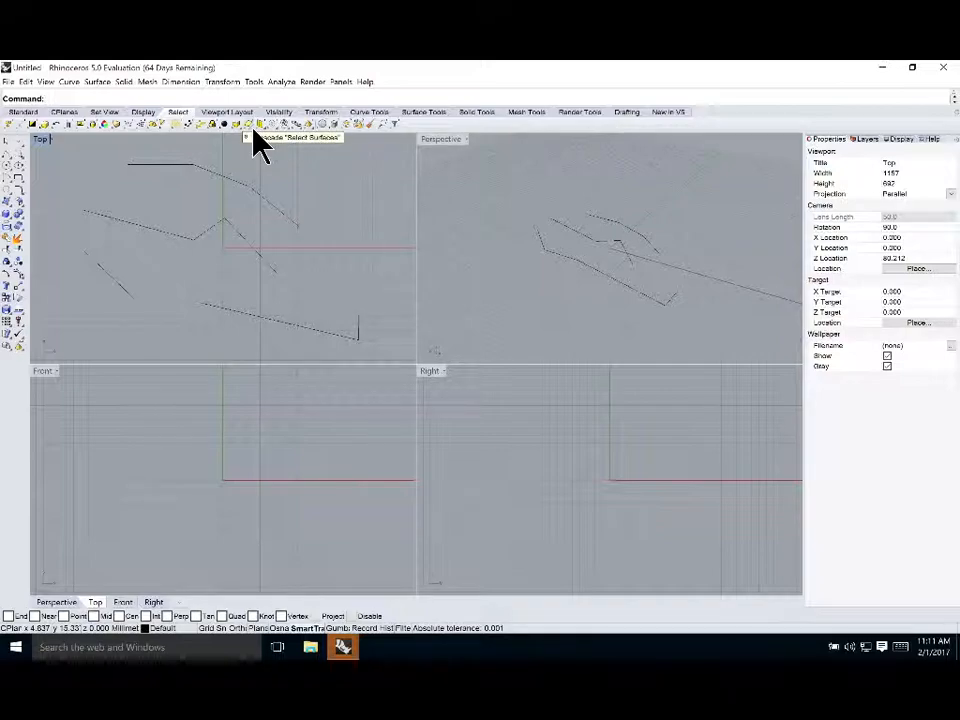
key("Return")
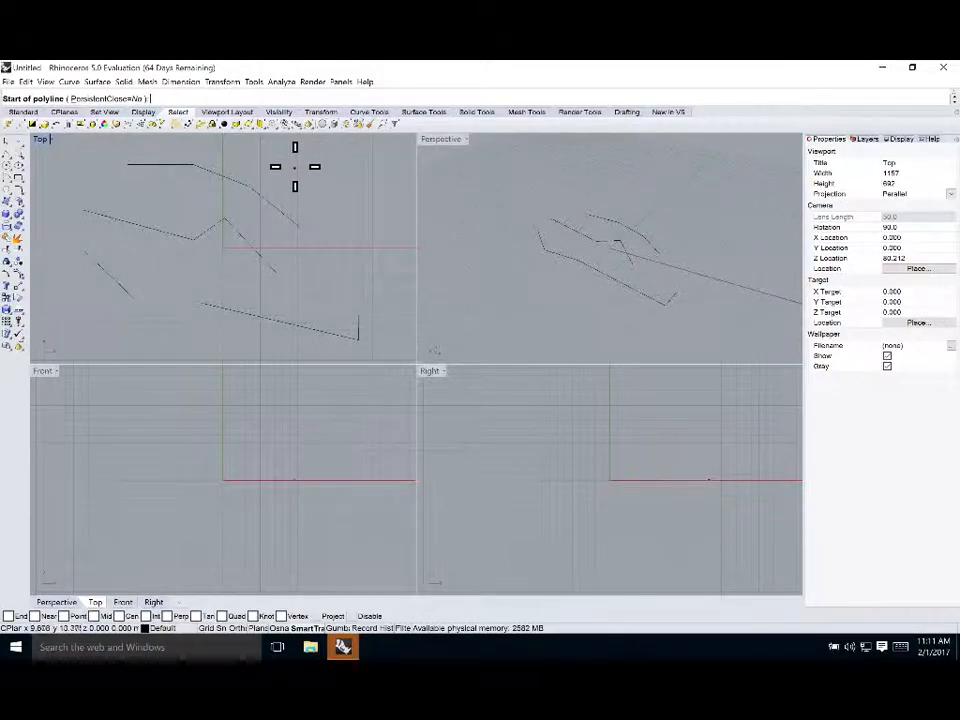
key("Escape")
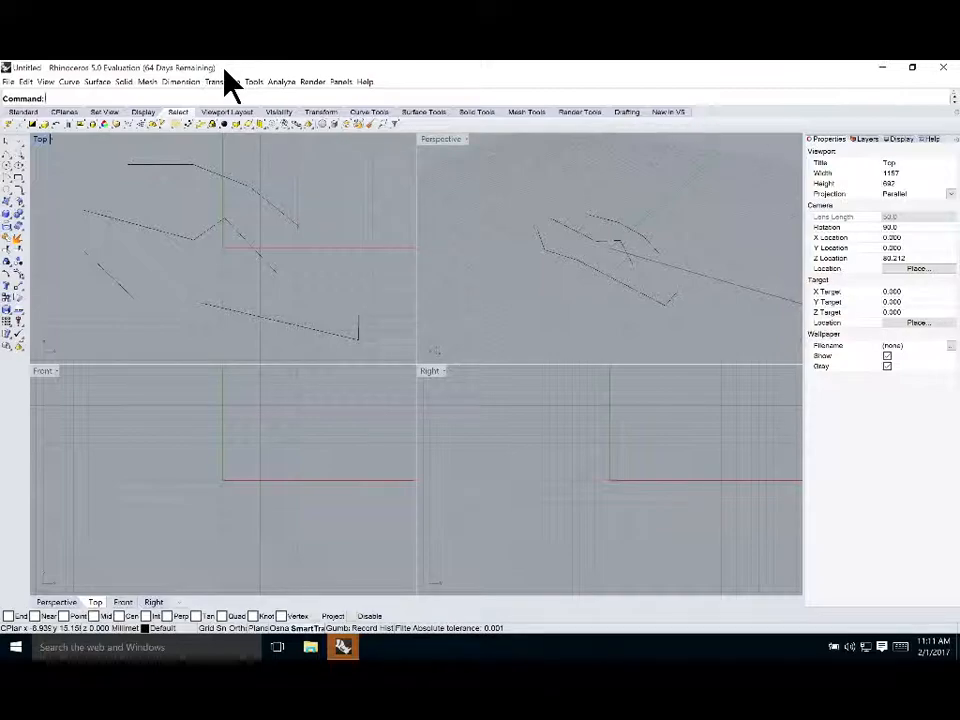
left_click(27, 84)
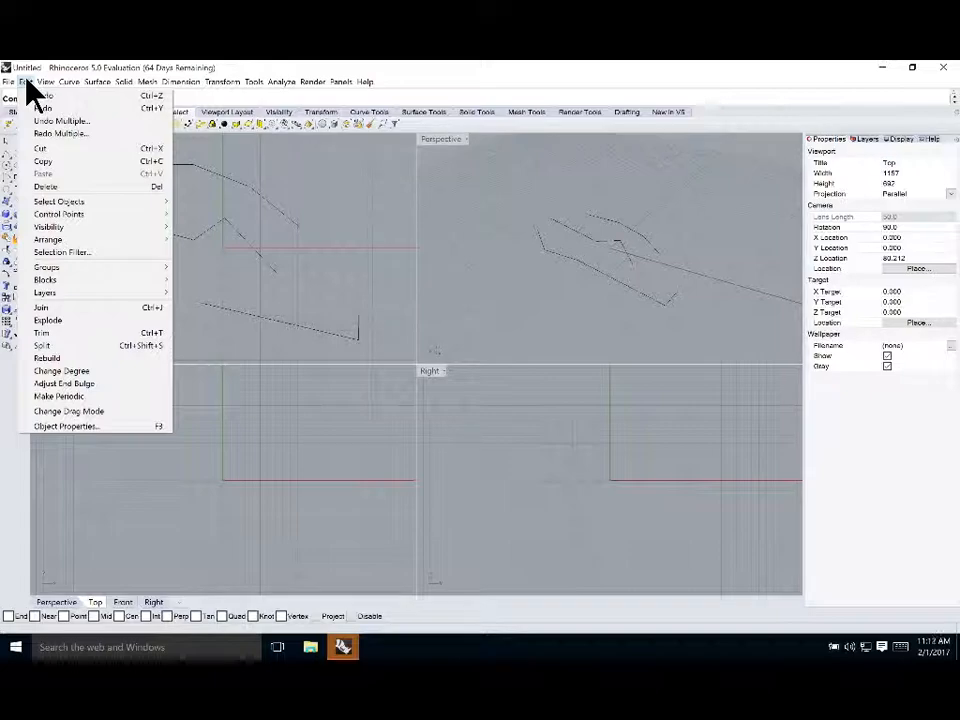
left_click(27, 83)
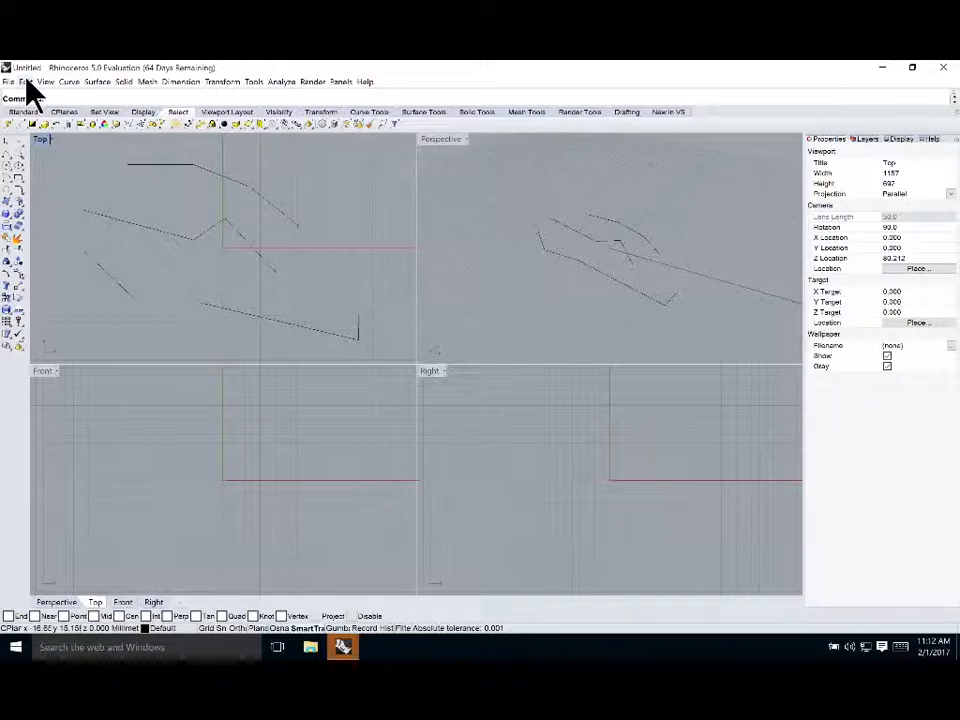
Undo the last polyline drawn in the Top viewport
key("super")
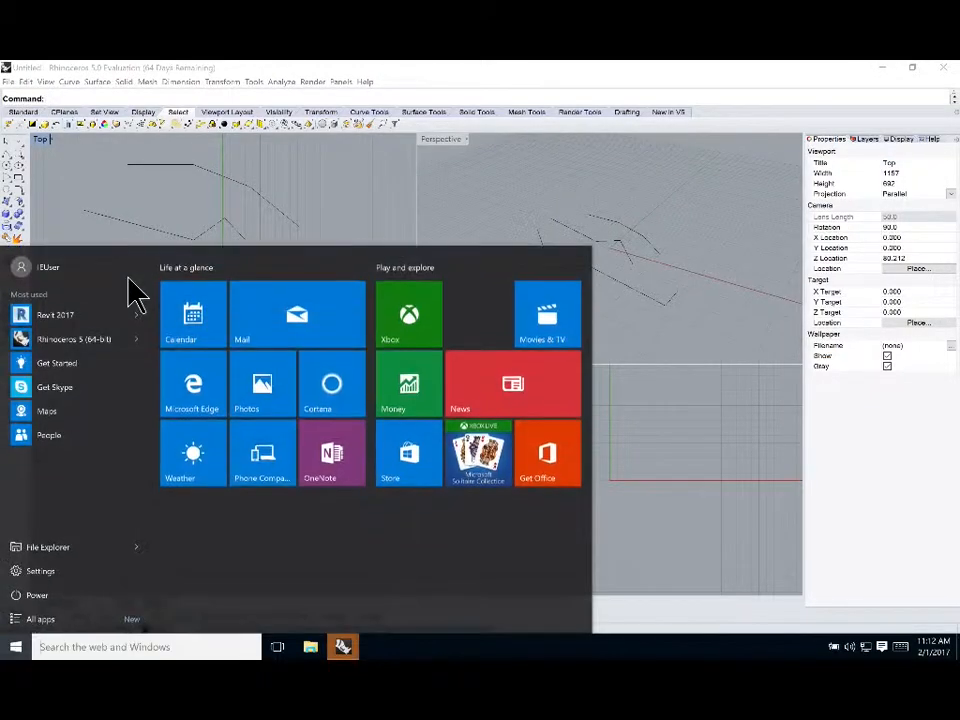
left_click(310, 201)
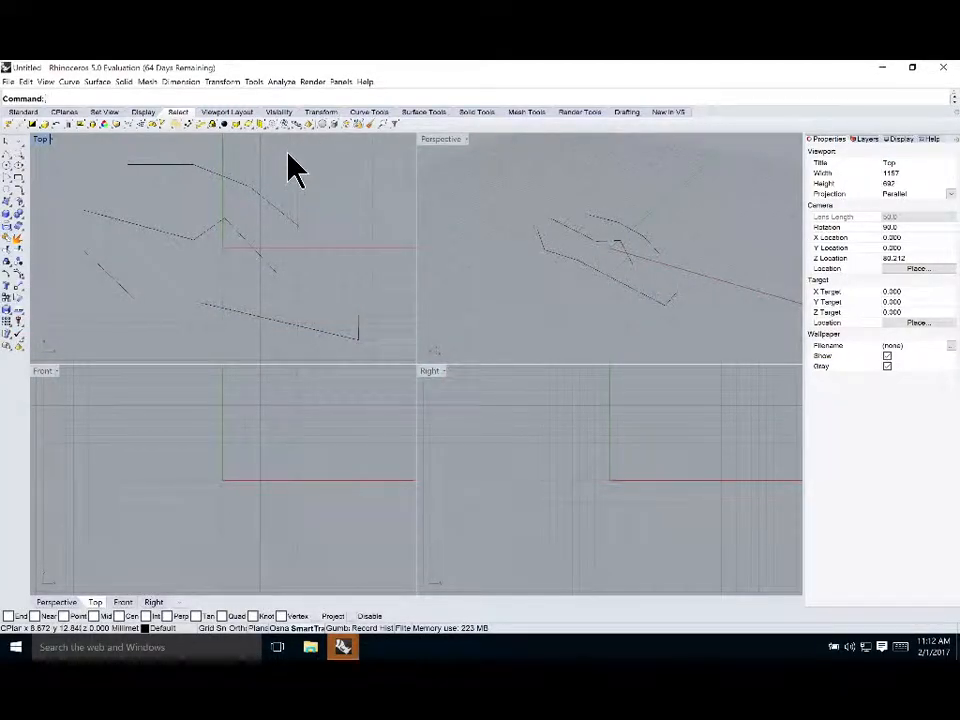
key("ctrl+z")
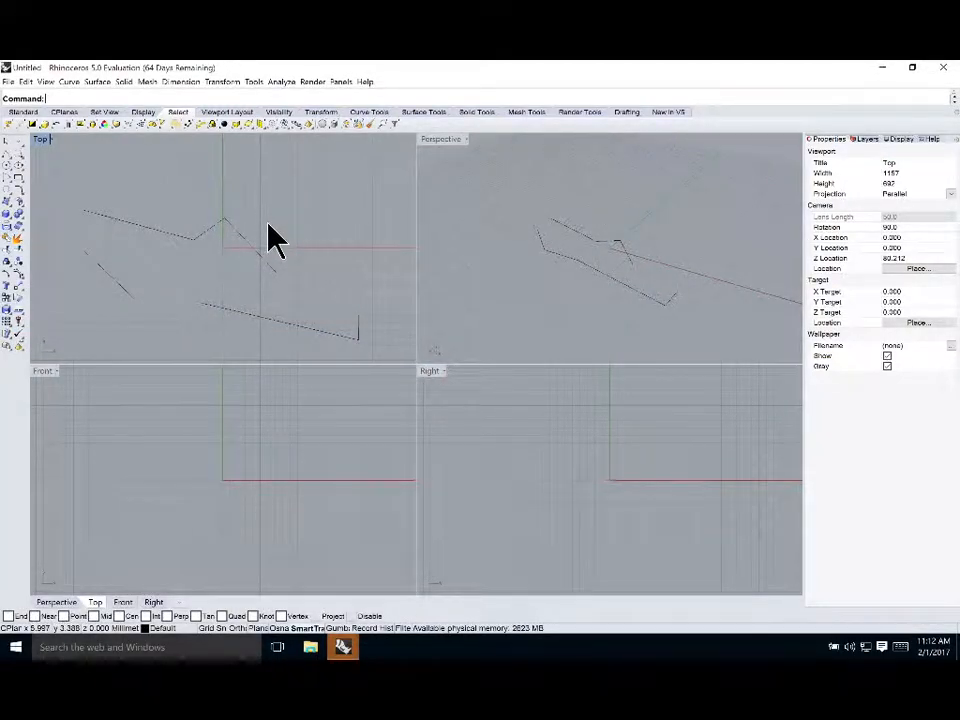
Open the Options dialog and browse through its Rhino Options categories
left_click(250, 84)
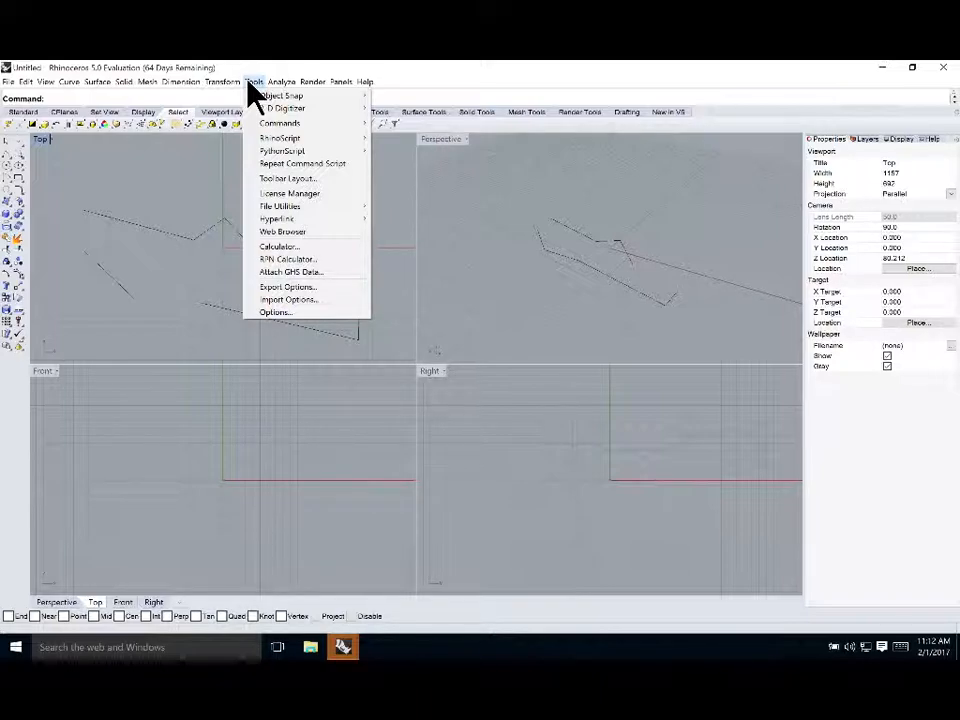
left_click(275, 313)
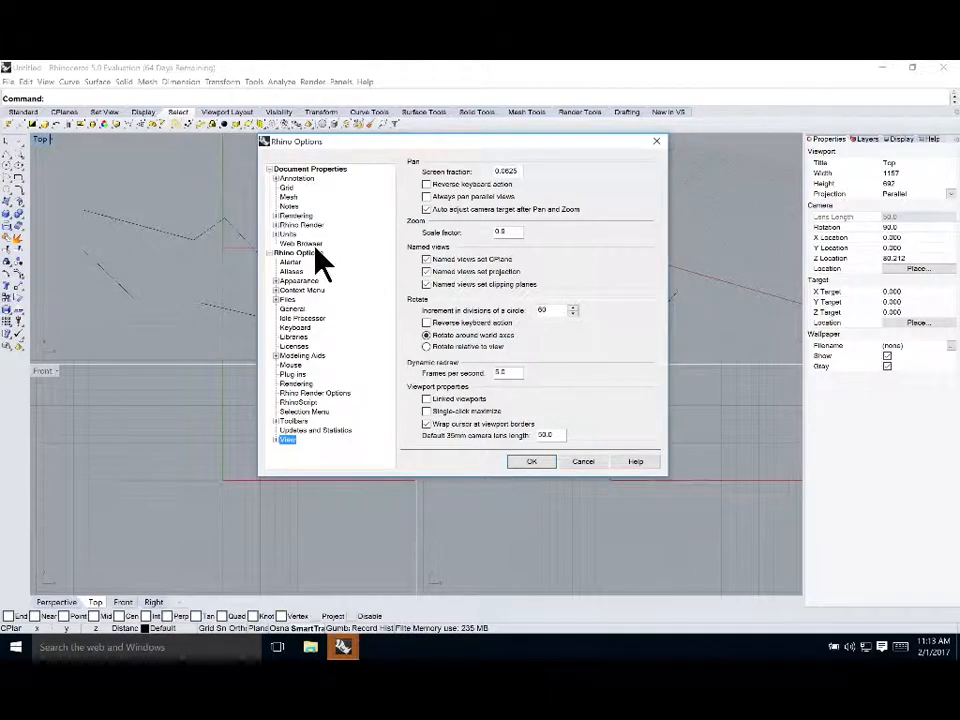
left_click(285, 255)
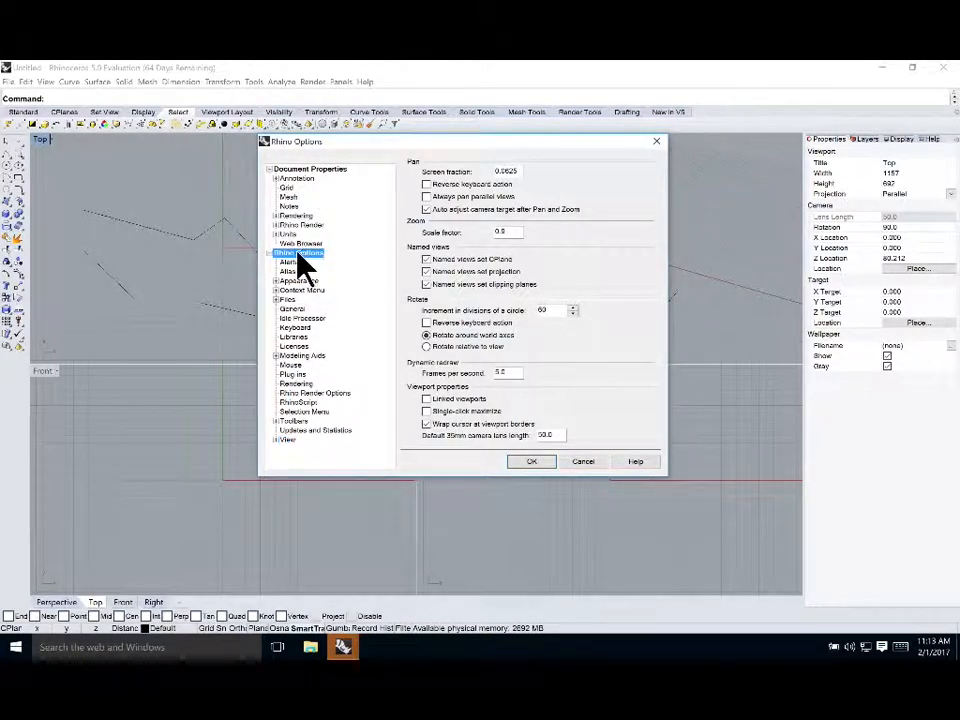
left_click(292, 262)
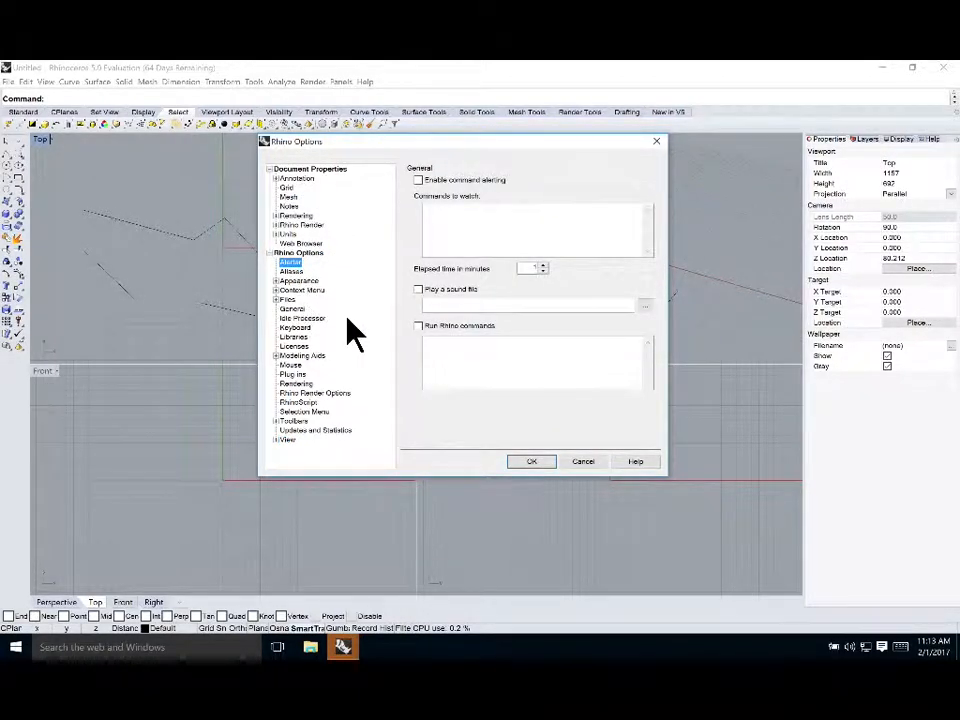
left_click(277, 280)
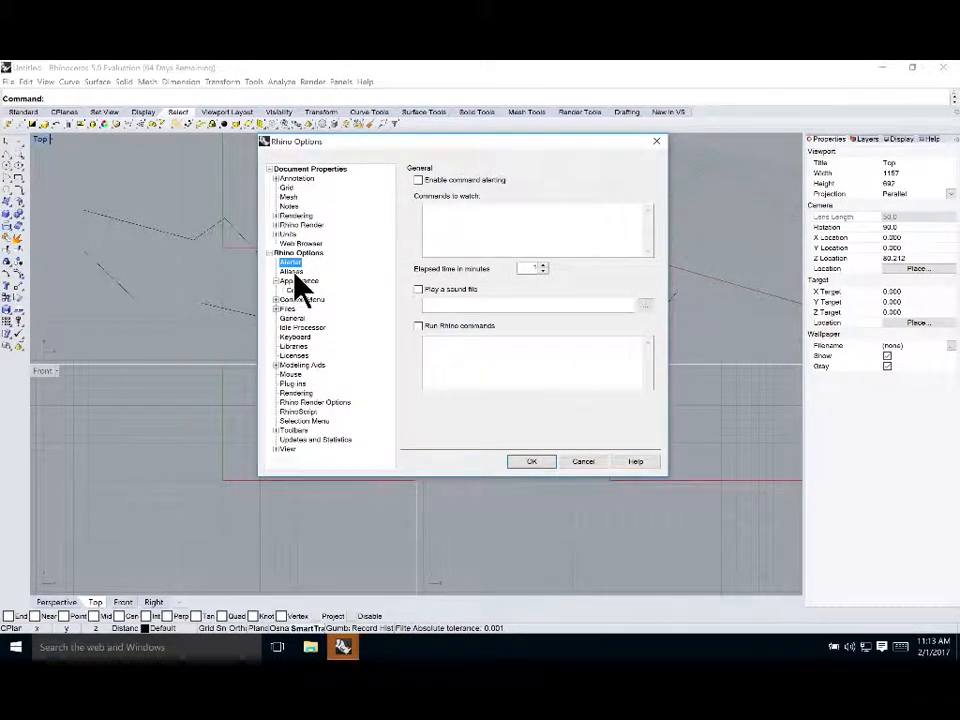
left_click(303, 279)
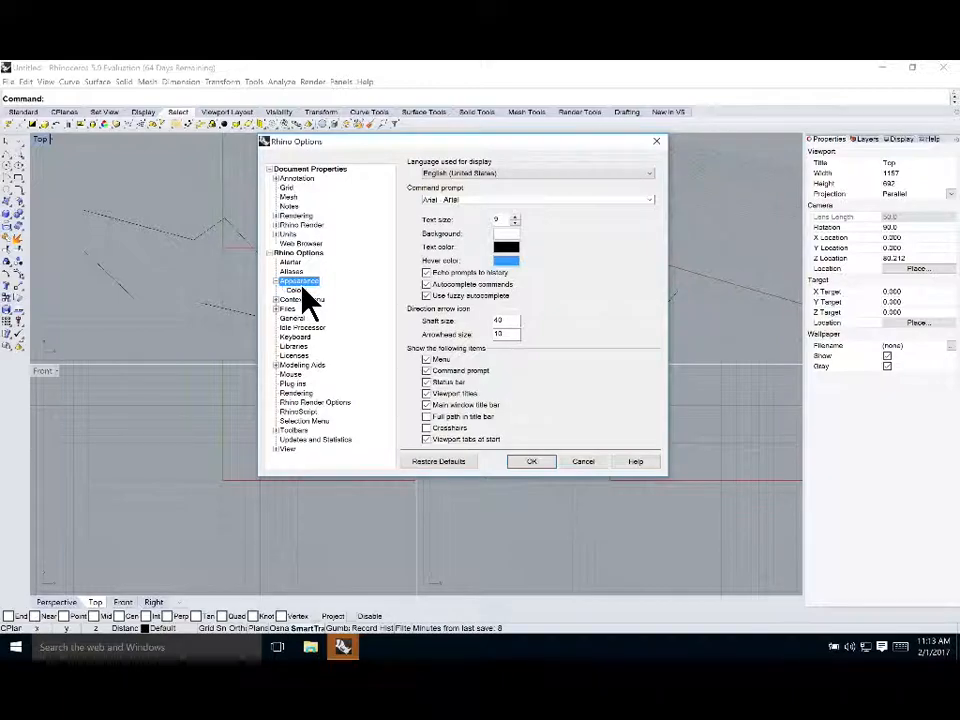
left_click(303, 290)
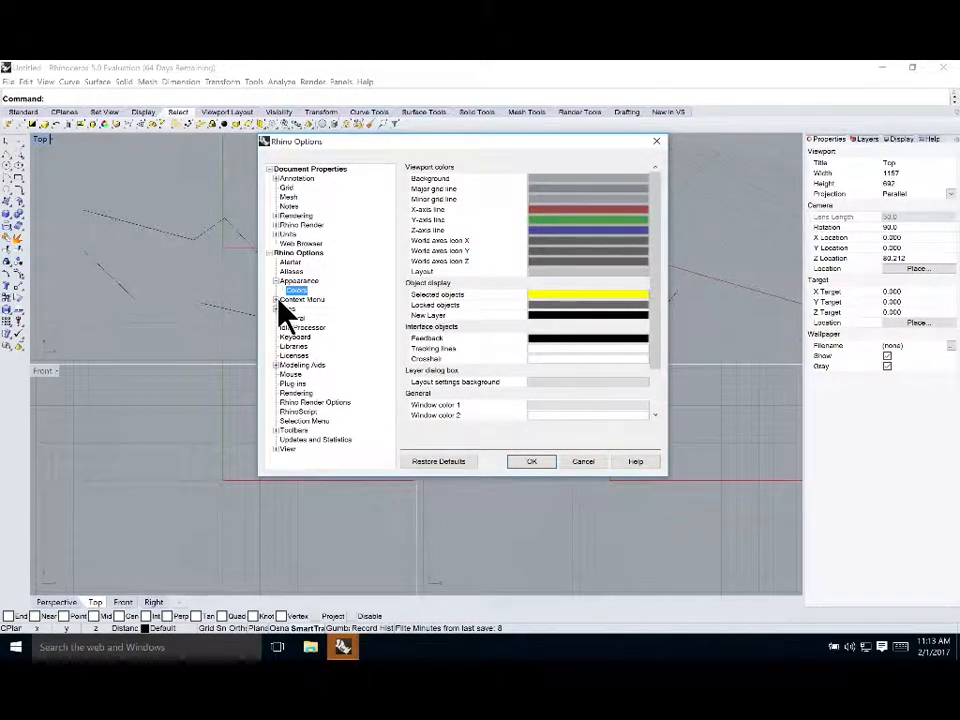
left_click(276, 300)
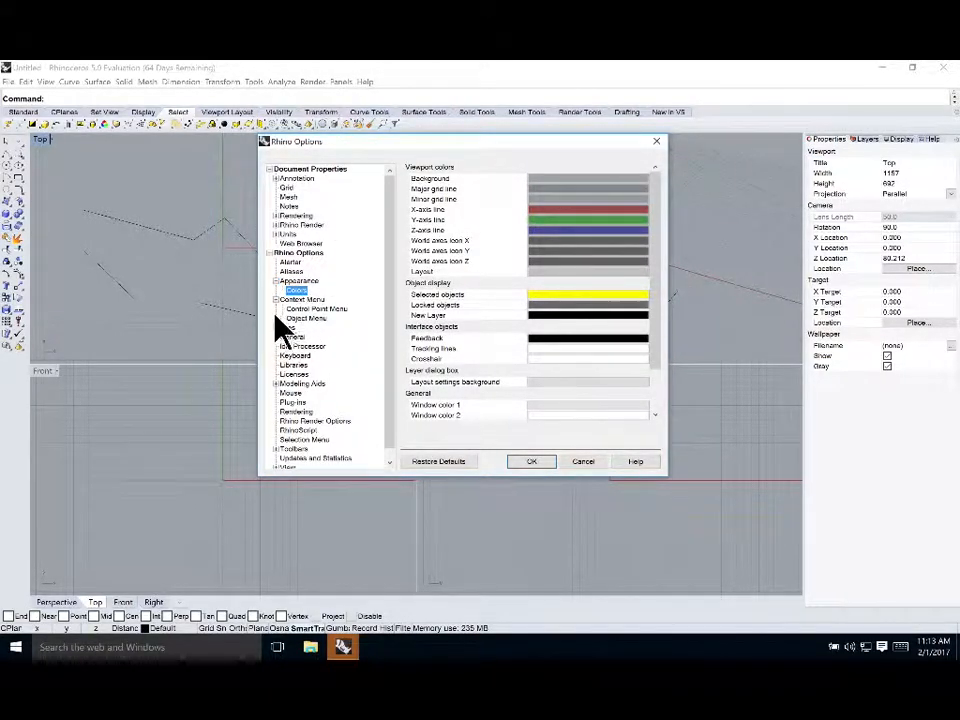
left_click(298, 338)
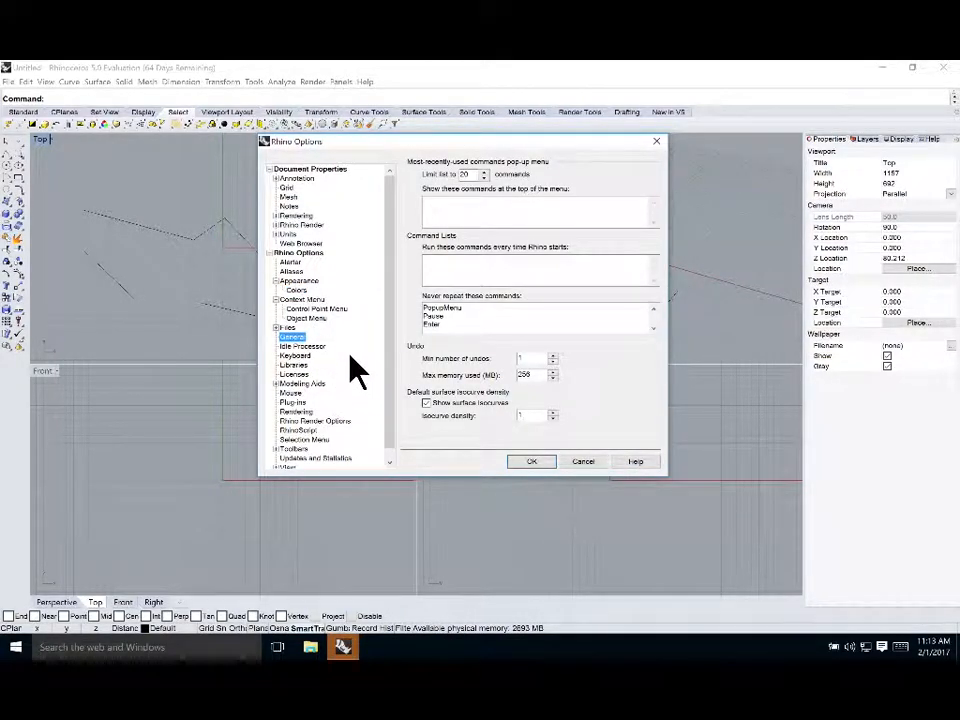
scroll(342, 375, "down", 1)
left_click(291, 440)
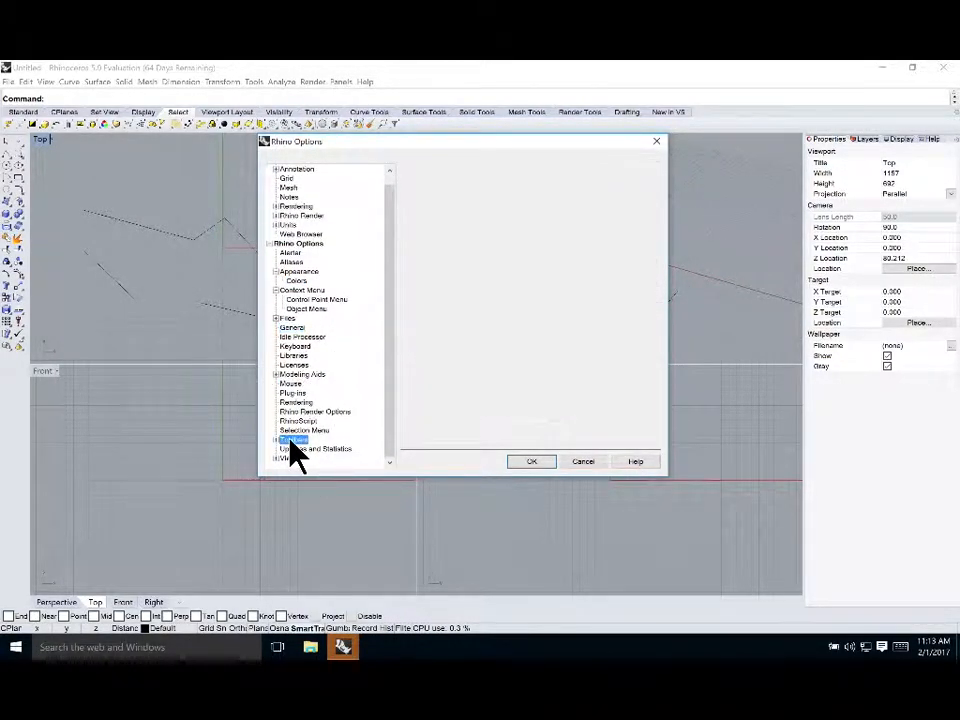
Set the toolbar tab size to Large under Toolbars Size and Styles and apply the options
left_click(276, 440)
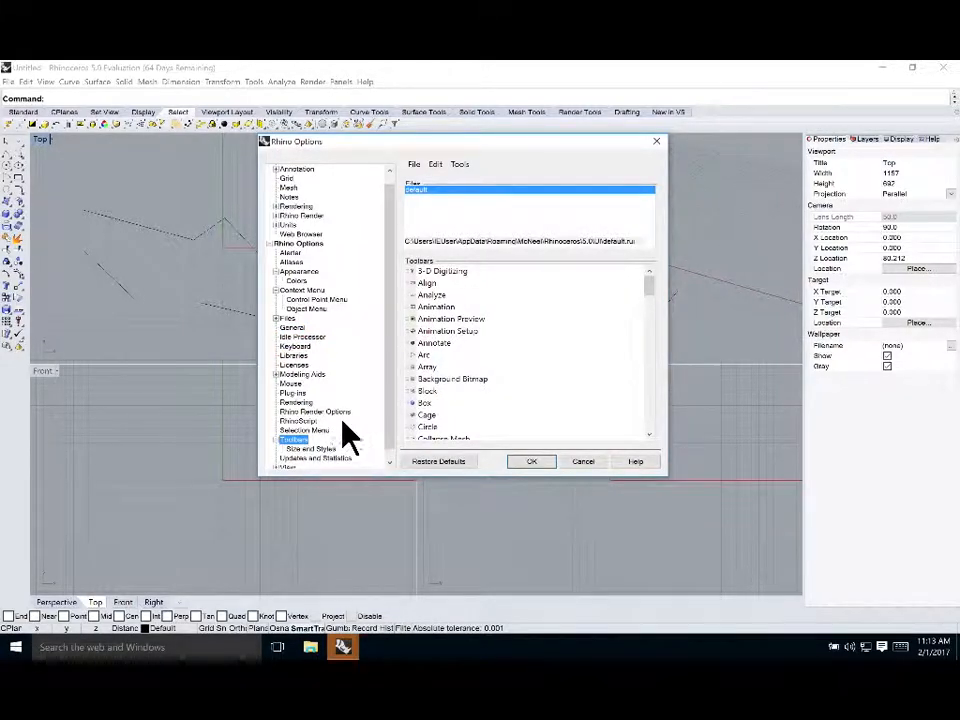
left_click(328, 447)
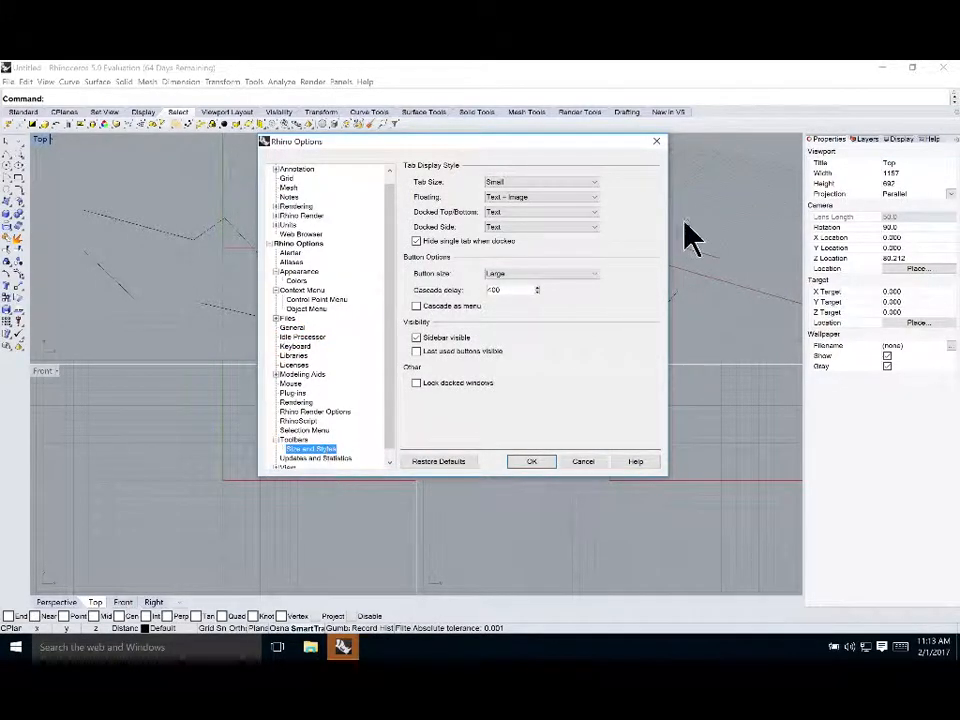
left_click(568, 183)
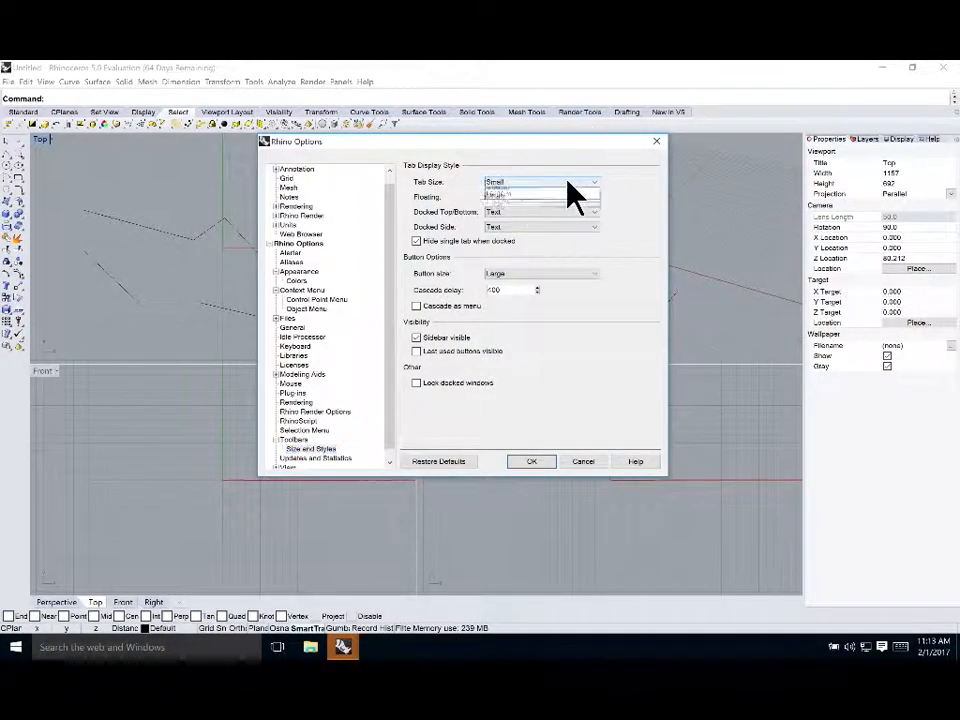
left_click(574, 208)
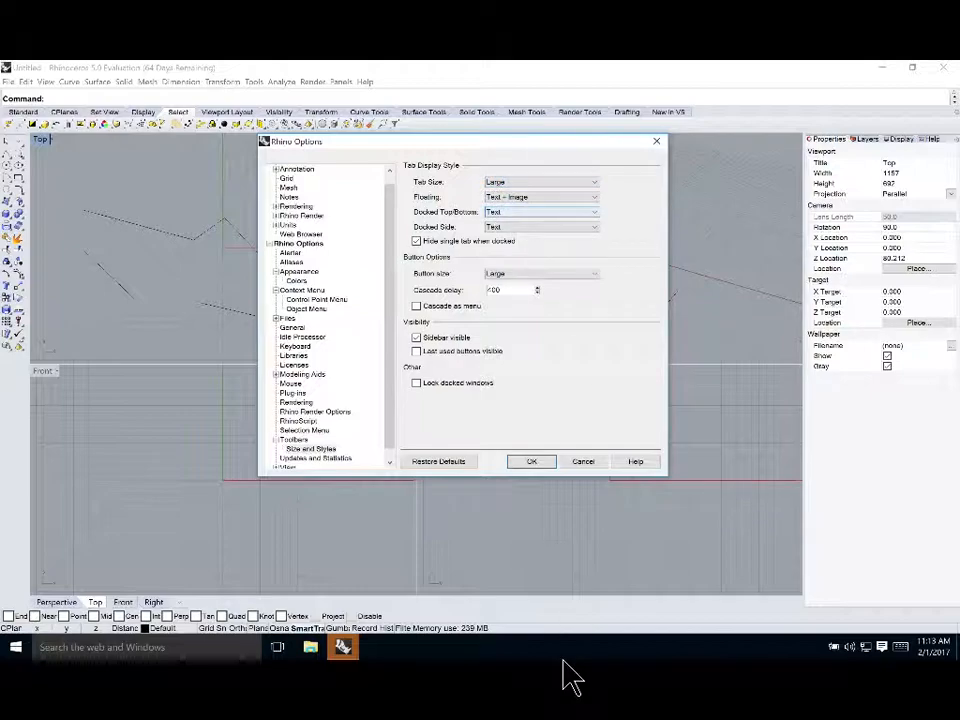
left_click(541, 459)
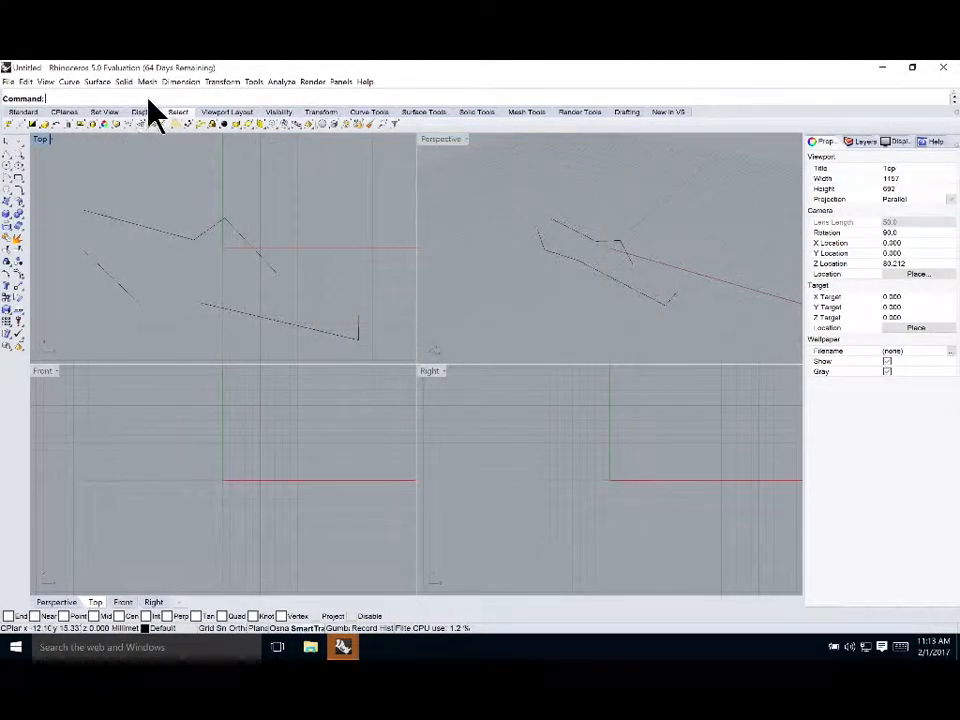
Reopen Options and review the Files page autosave location, then close without changes
left_click(278, 81)
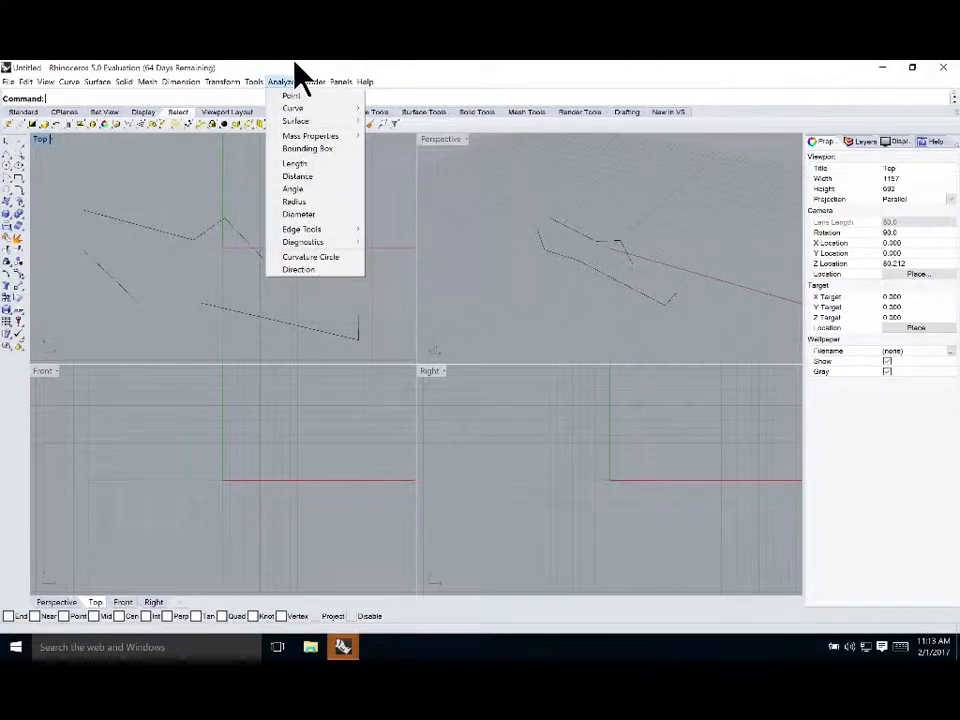
mouse_move(254, 82)
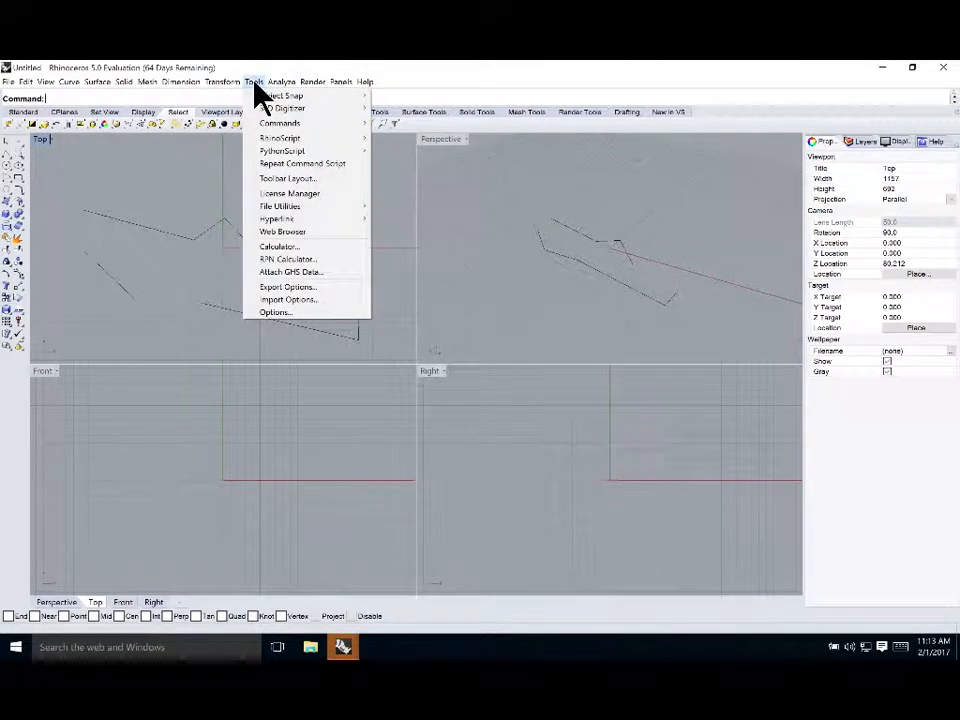
left_click(286, 314)
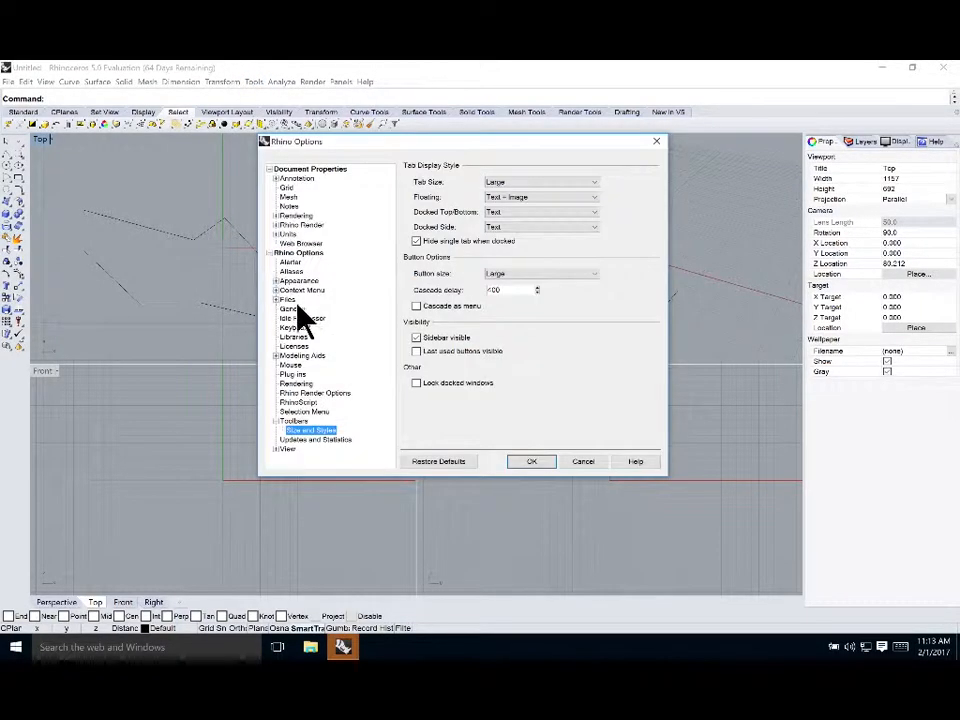
left_click(276, 448)
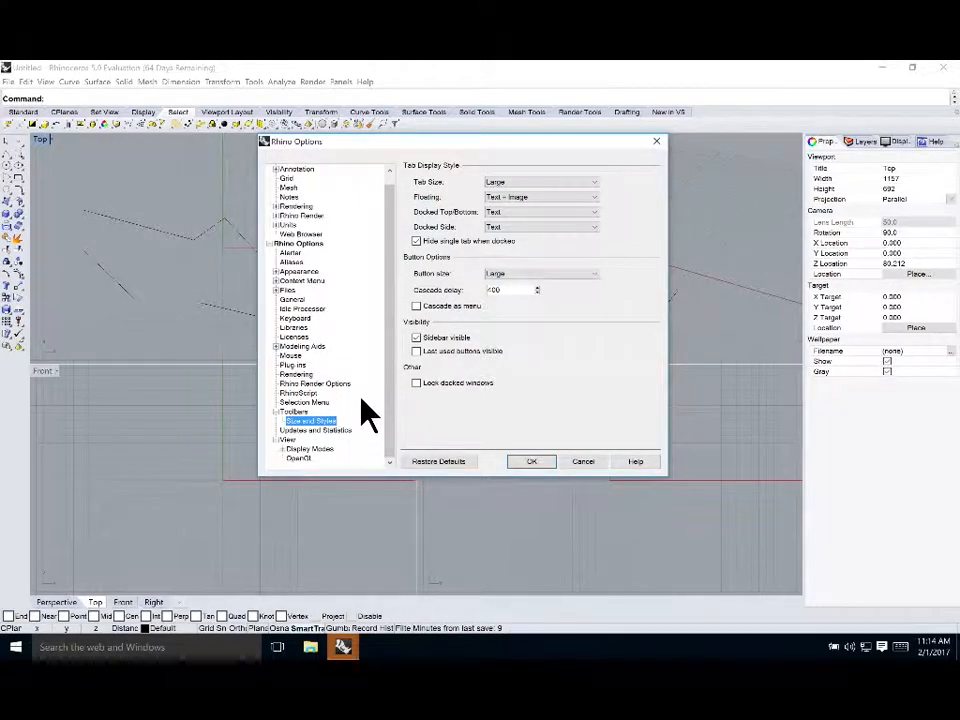
left_click(290, 283)
left_click(287, 291)
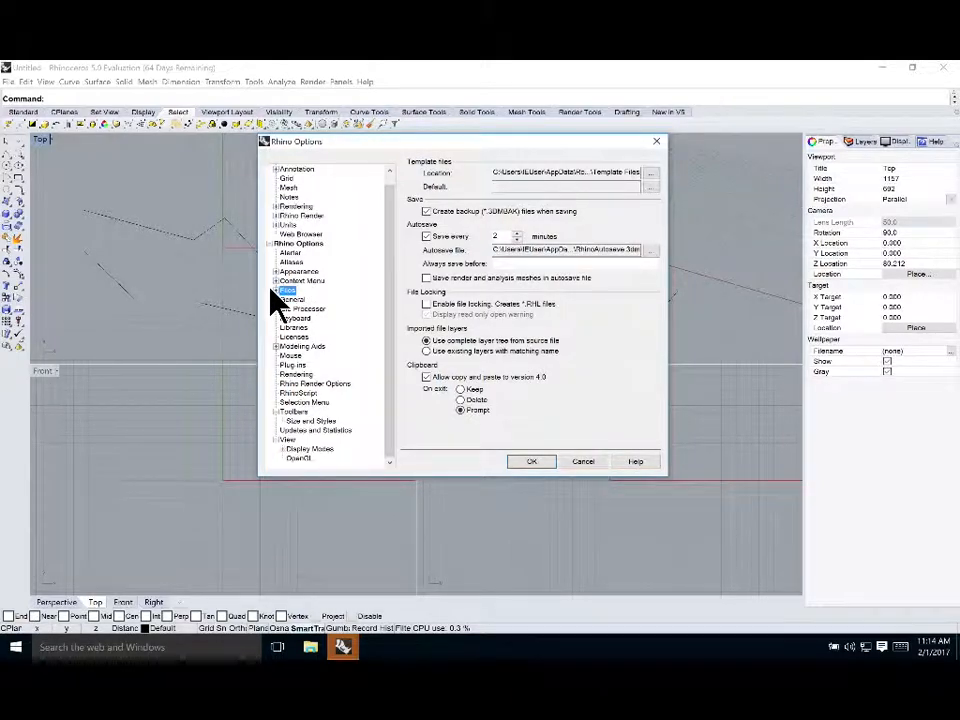
left_click(277, 291)
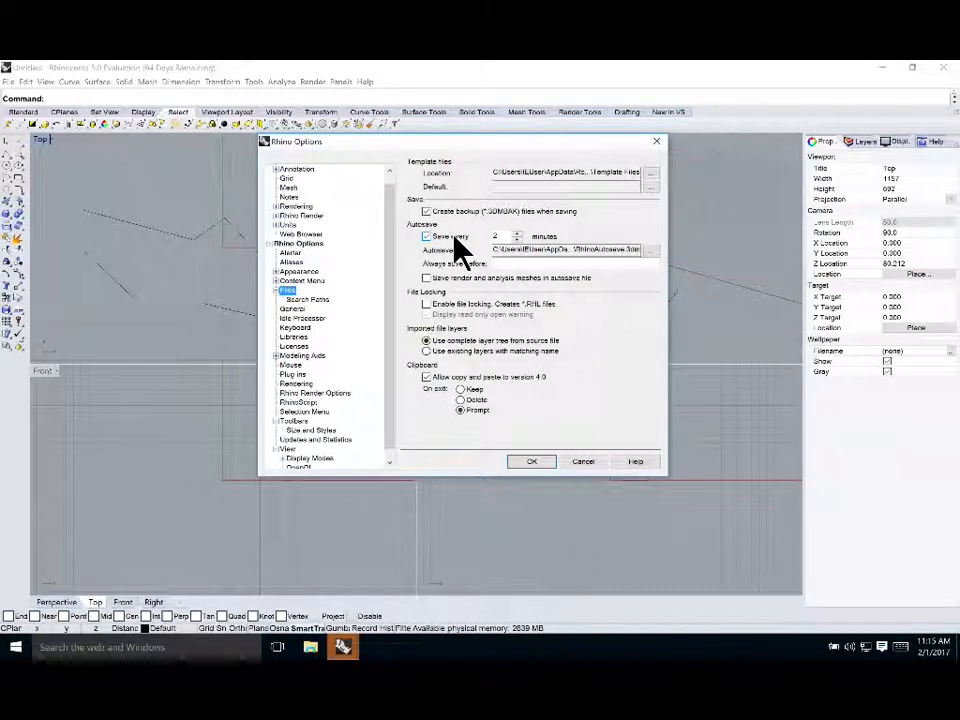
left_click(654, 251)
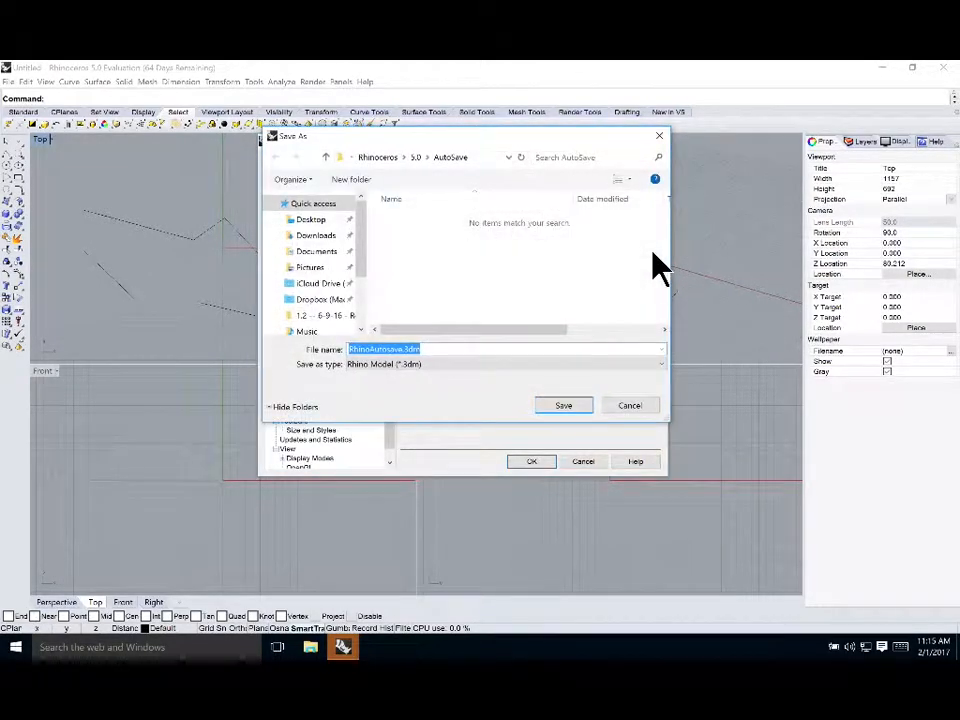
left_click(625, 406)
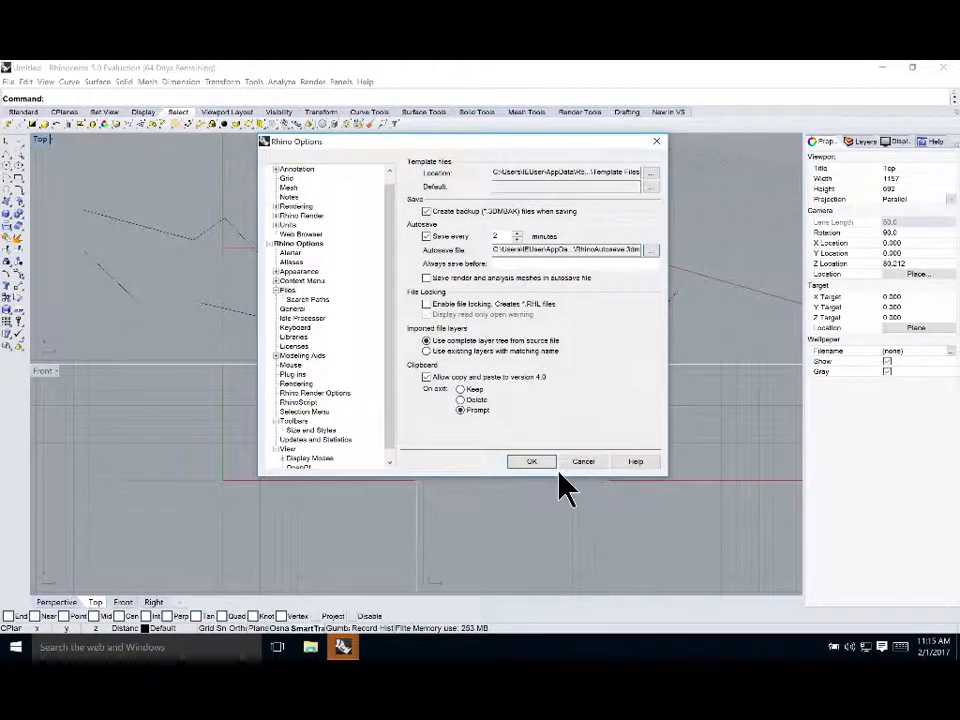
left_click(588, 461)
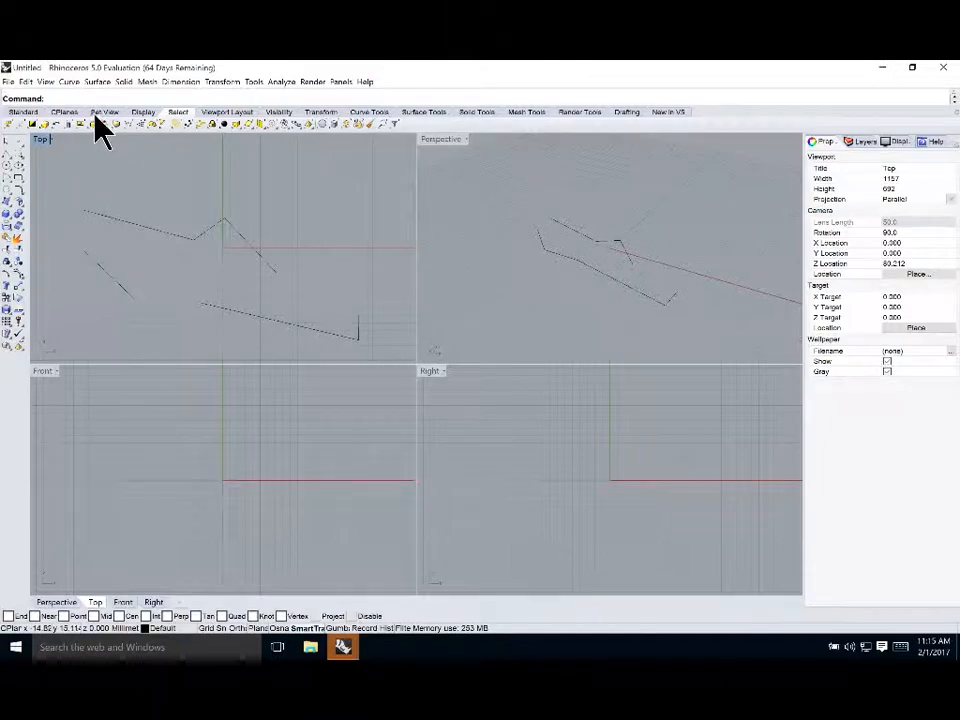
Open the Options dialog with the Options command and close it again
type("Options")
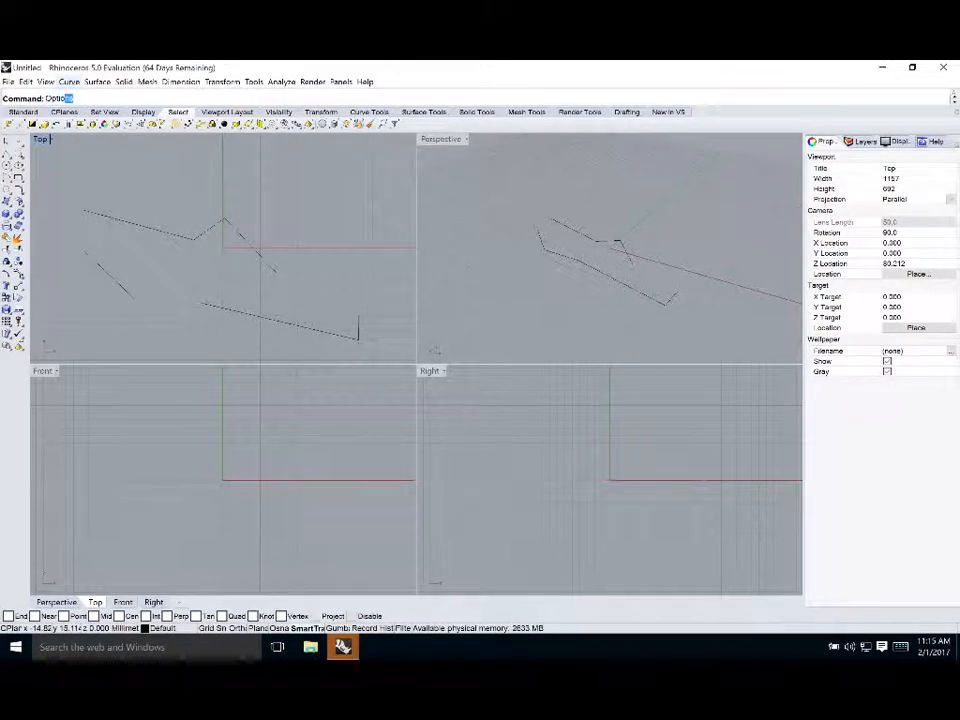
key("Return")
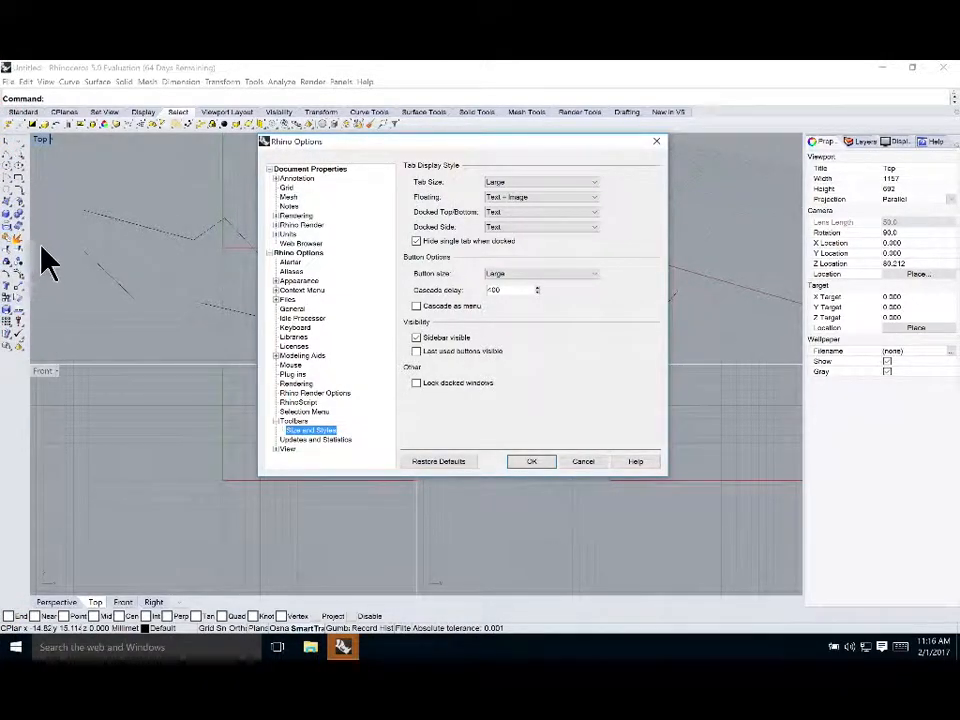
left_click(573, 461)
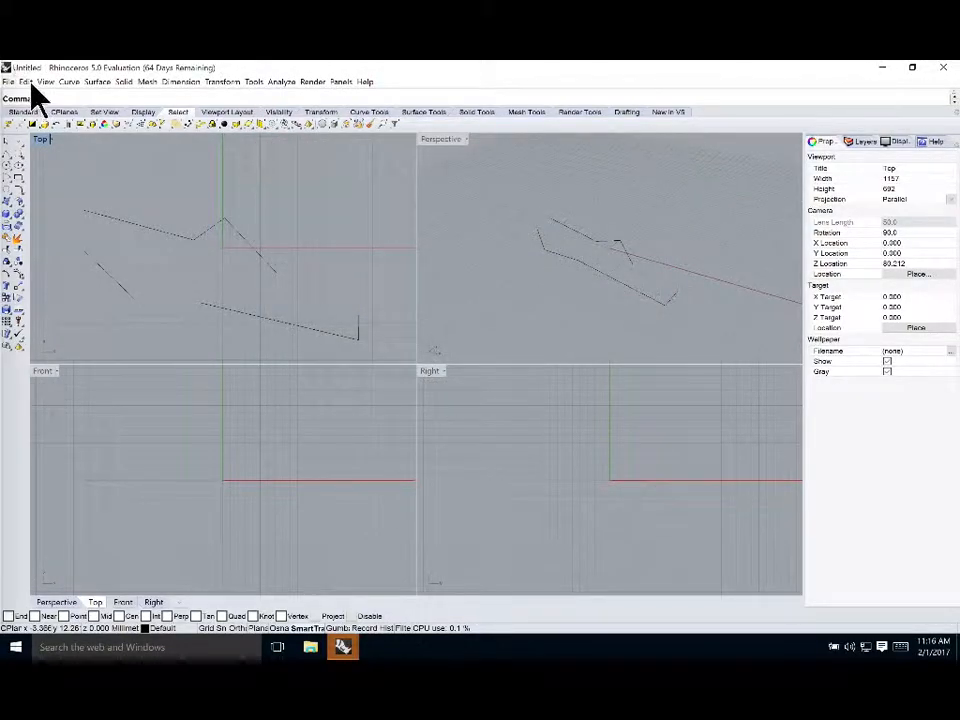
Switch between the Standard, Select and Set View toolbar tabs to view their tools
left_click(27, 104)
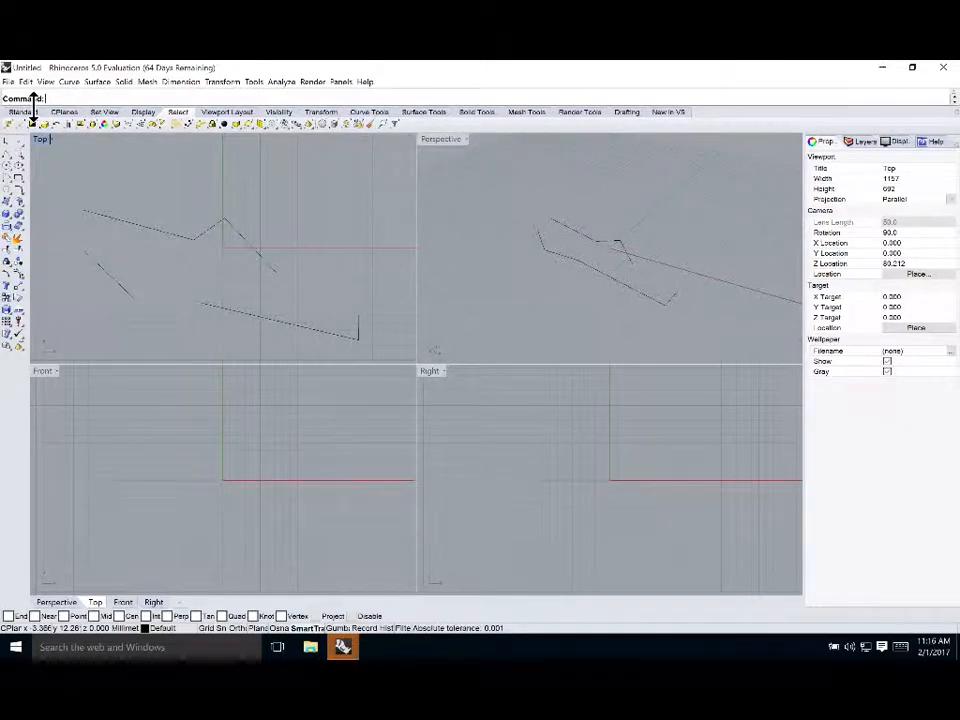
left_click(33, 112)
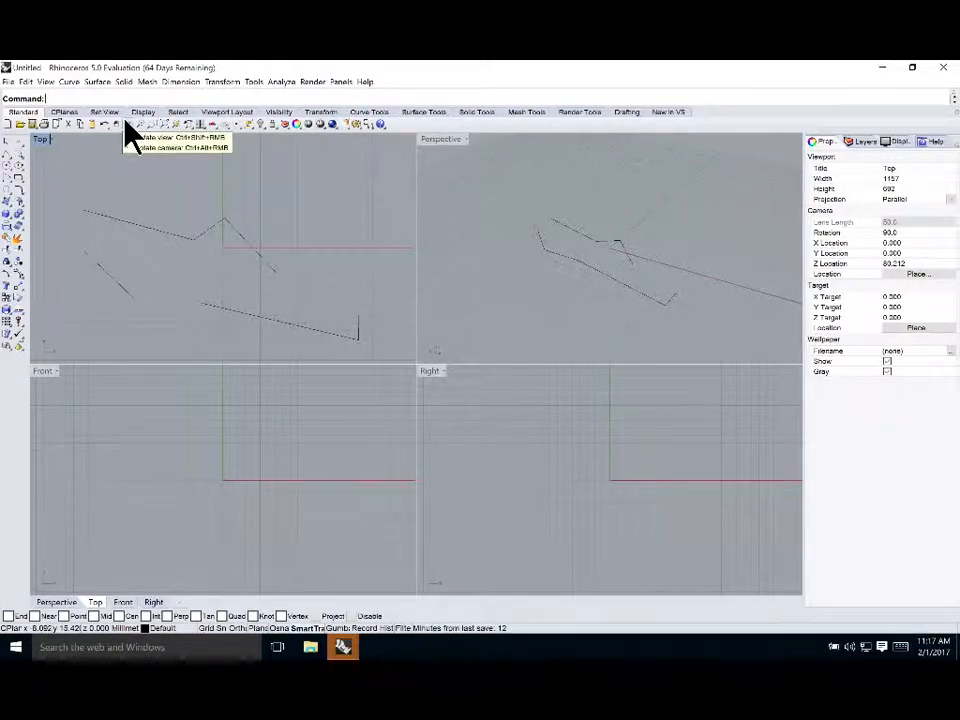
left_click(178, 113)
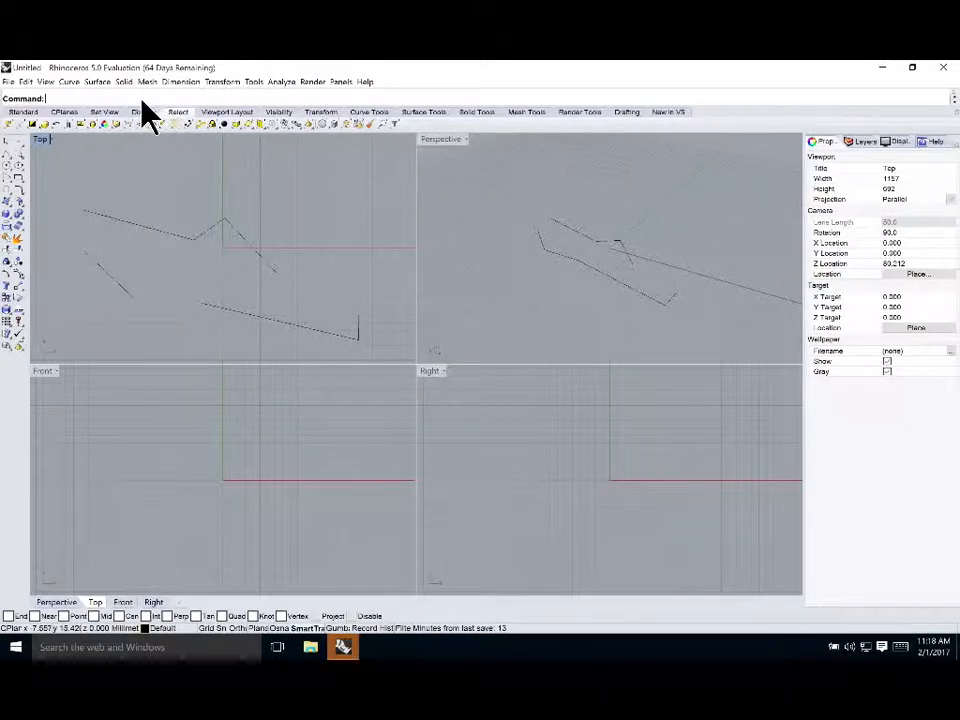
left_click(22, 111)
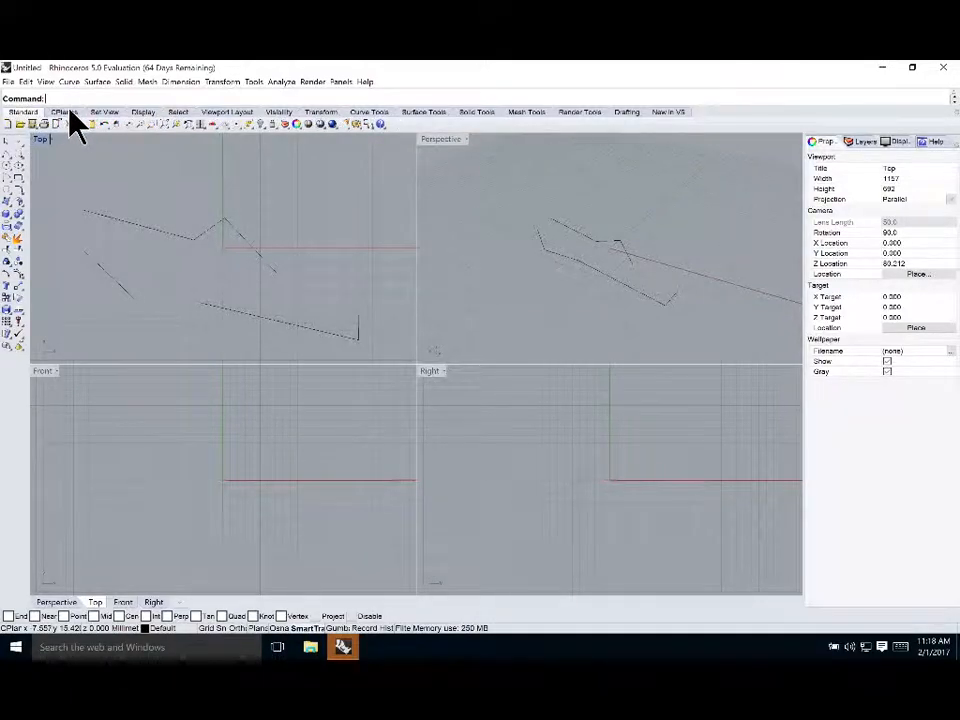
left_click(104, 112)
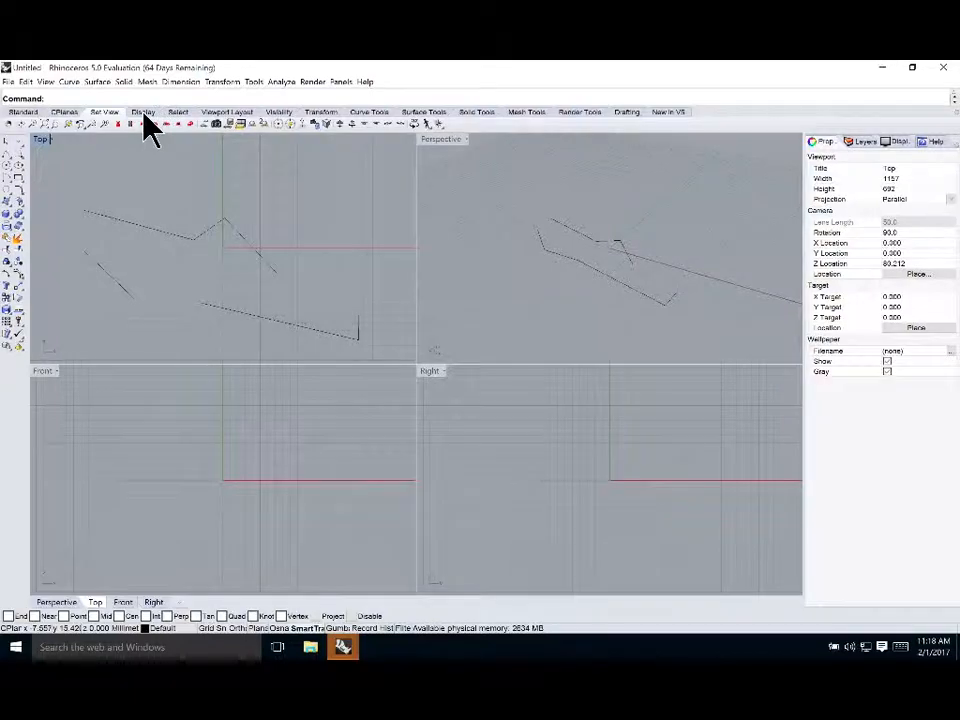
Browse the Display, Select, Viewport Layout and Curve Tools tabs and widen the left sidebar to two tool columns
left_click(143, 113)
left_click(177, 114)
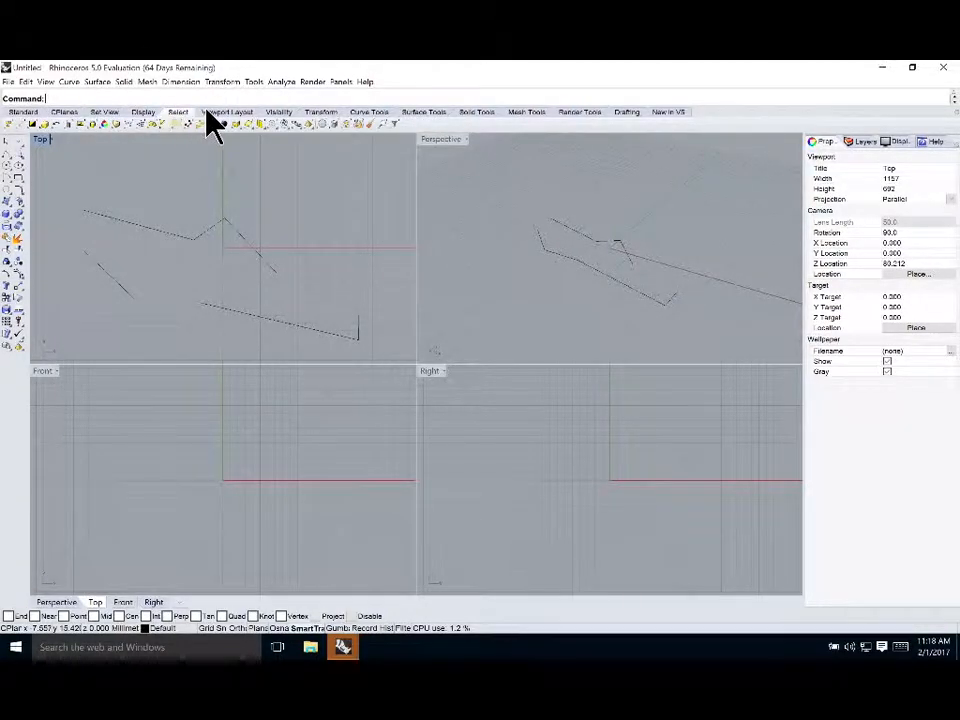
left_click(214, 112)
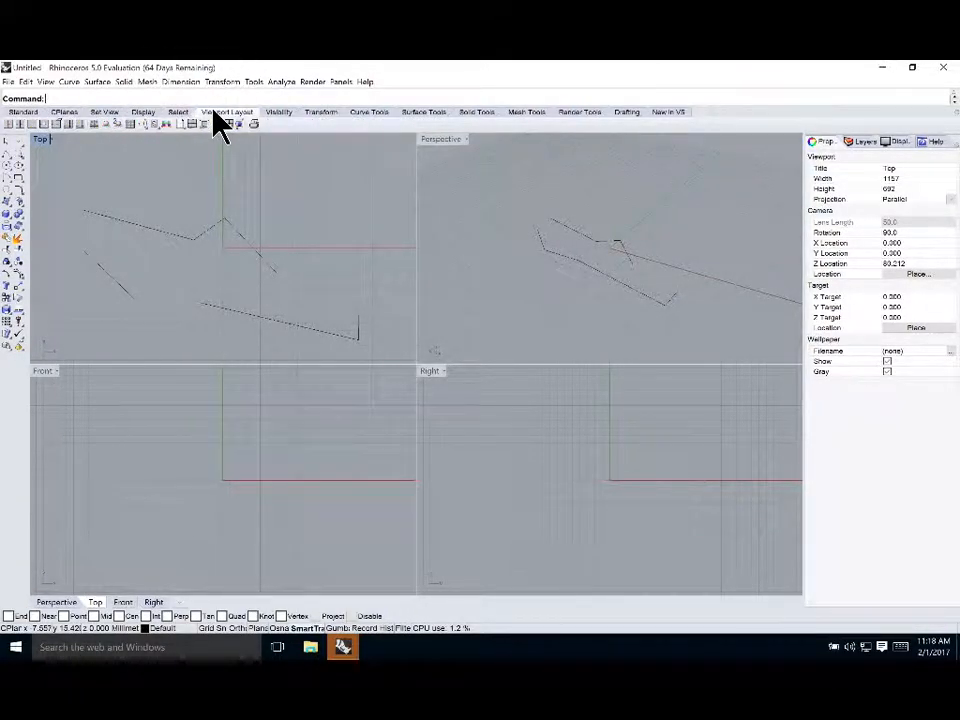
left_click(361, 112)
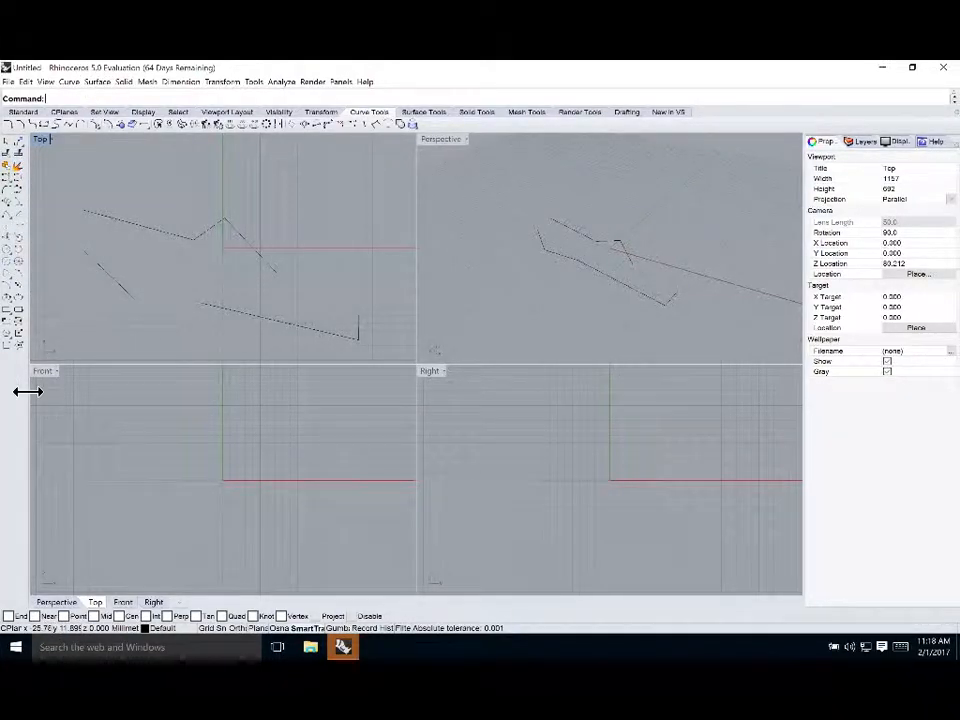
left_click_drag(27, 391, 58, 392)
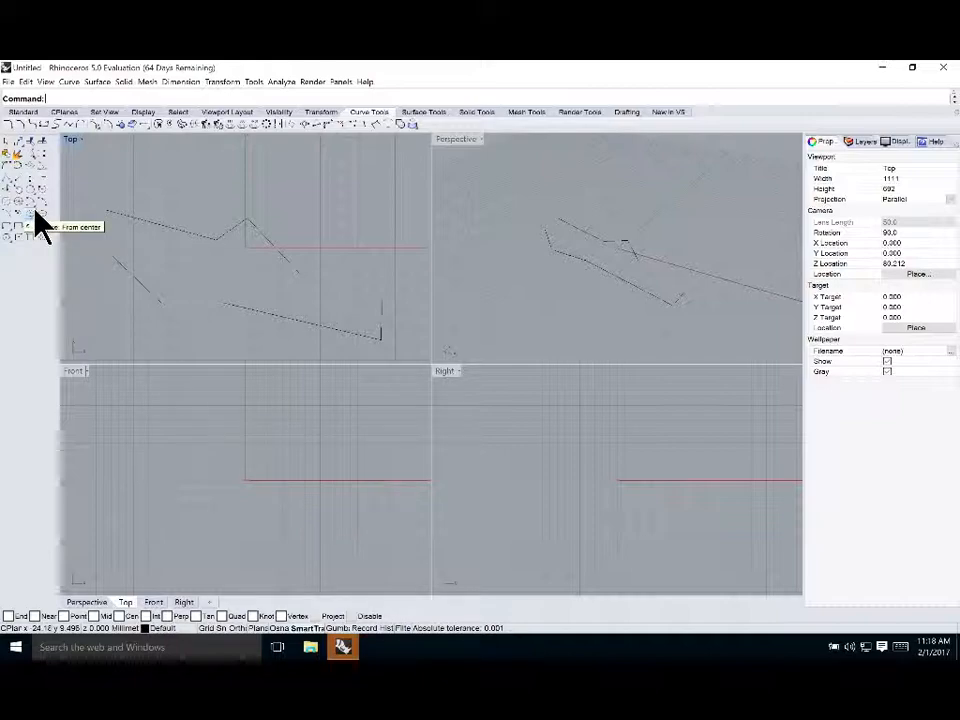
Switch through the Standard, CPlanes, Set View, Transform, Curve, Surface and Solid Tools tabs to examine their tools
left_click(24, 112)
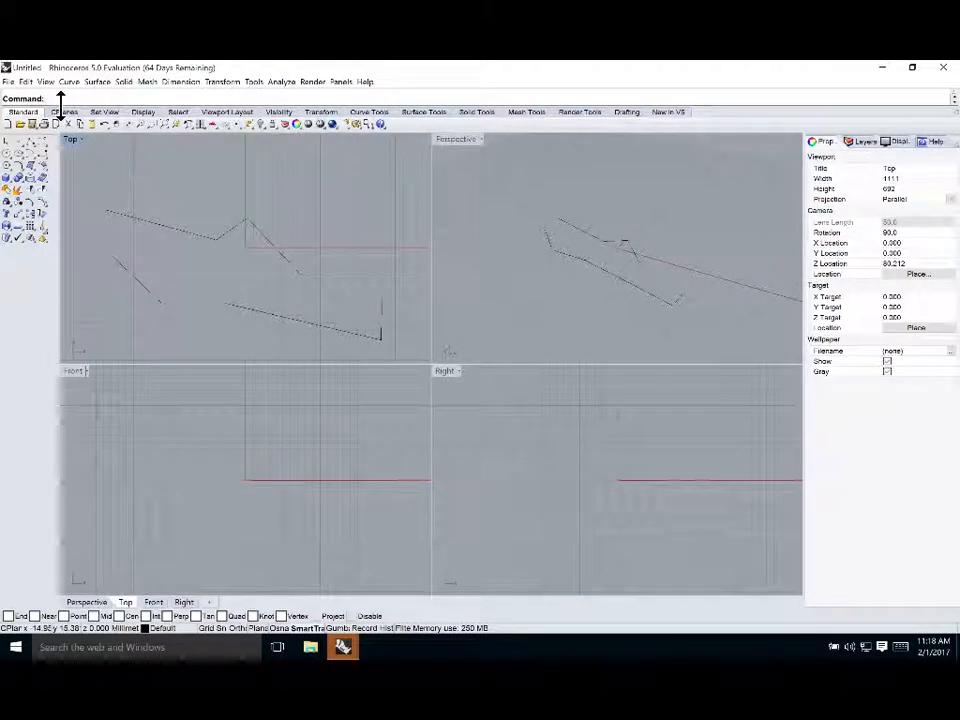
left_click(70, 112)
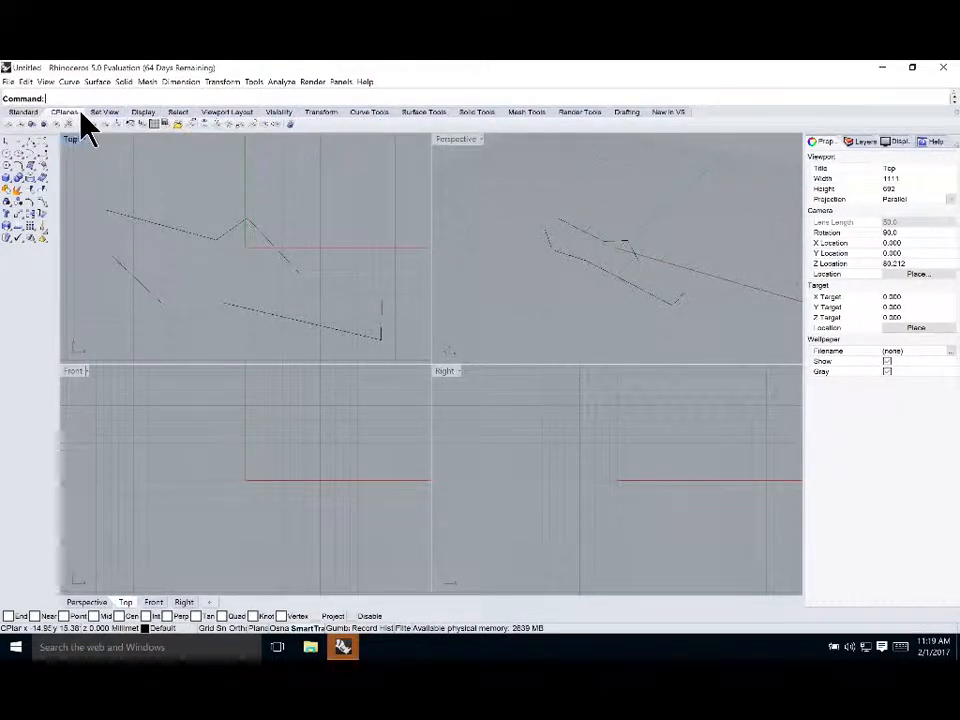
left_click(104, 112)
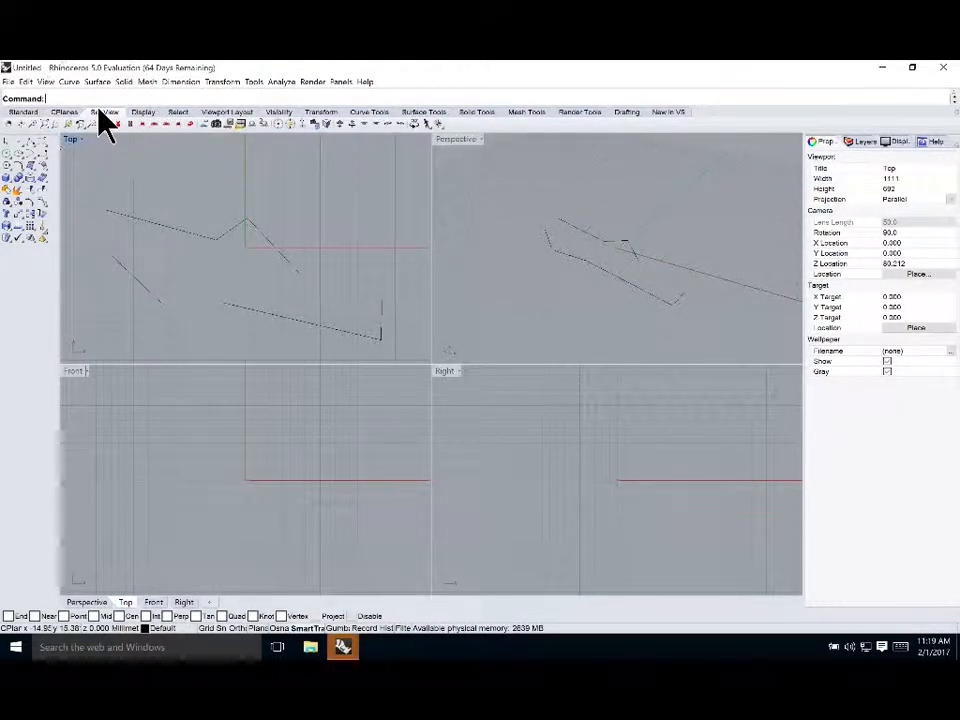
left_click(26, 112)
left_click(317, 112)
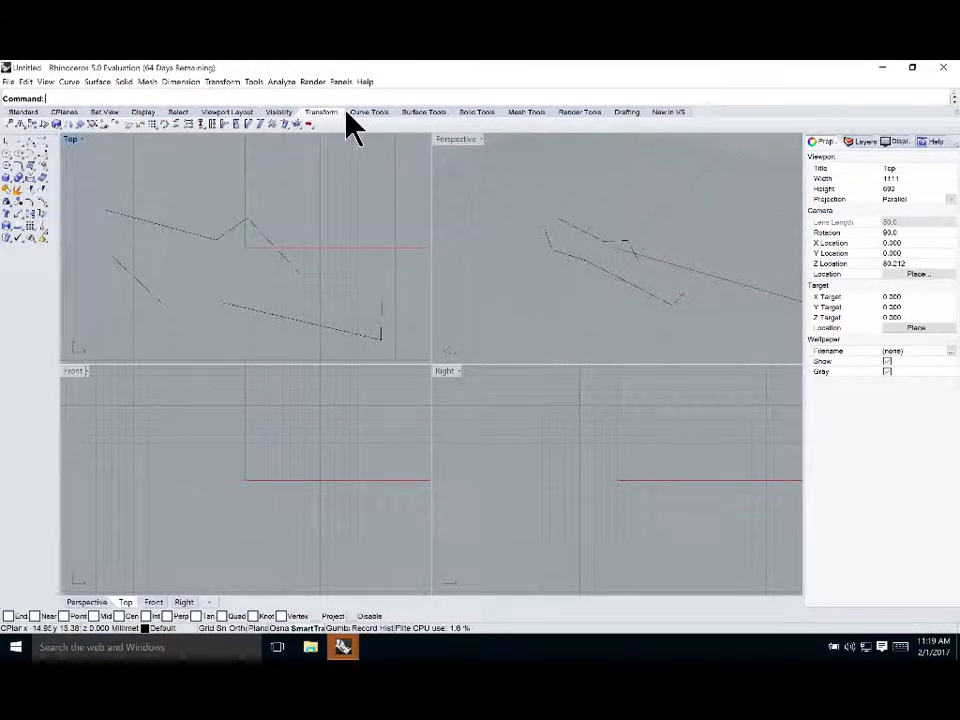
left_click(370, 112)
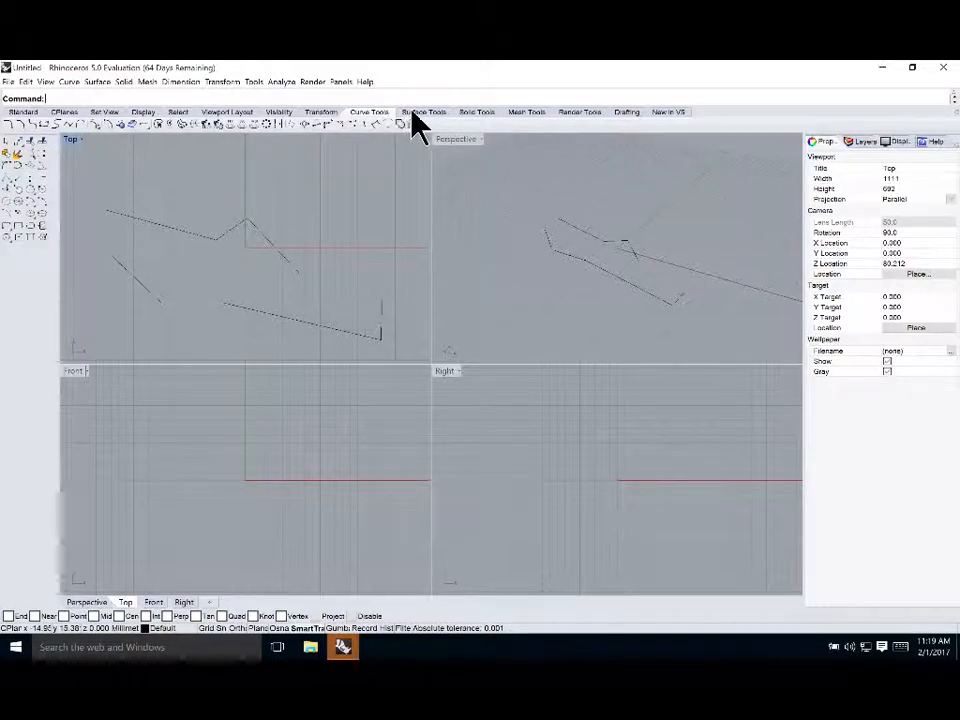
left_click(420, 112)
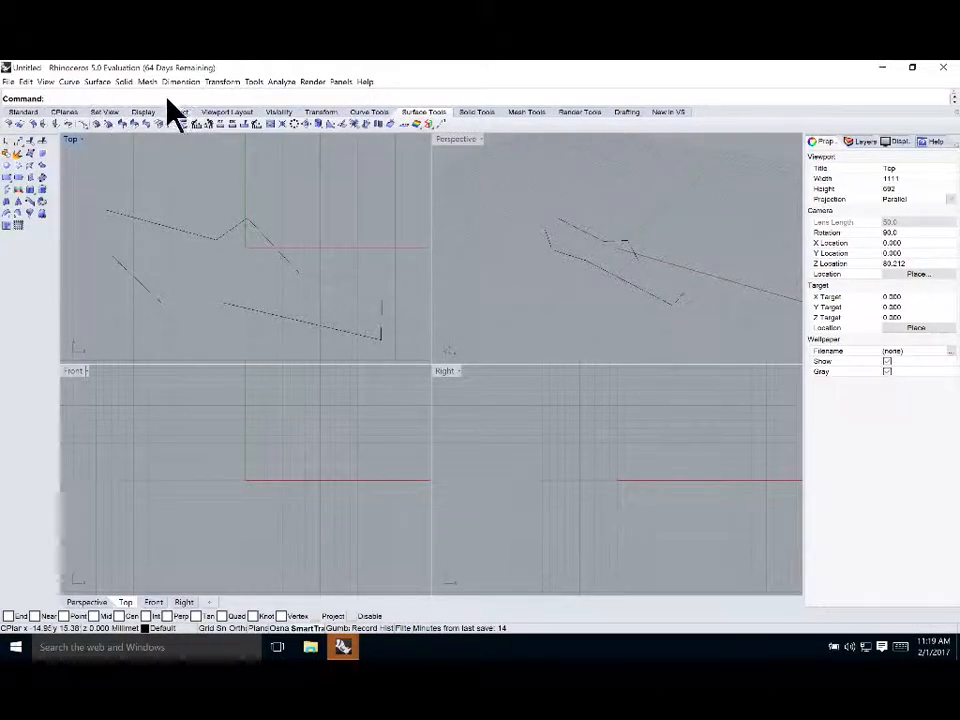
left_click(472, 115)
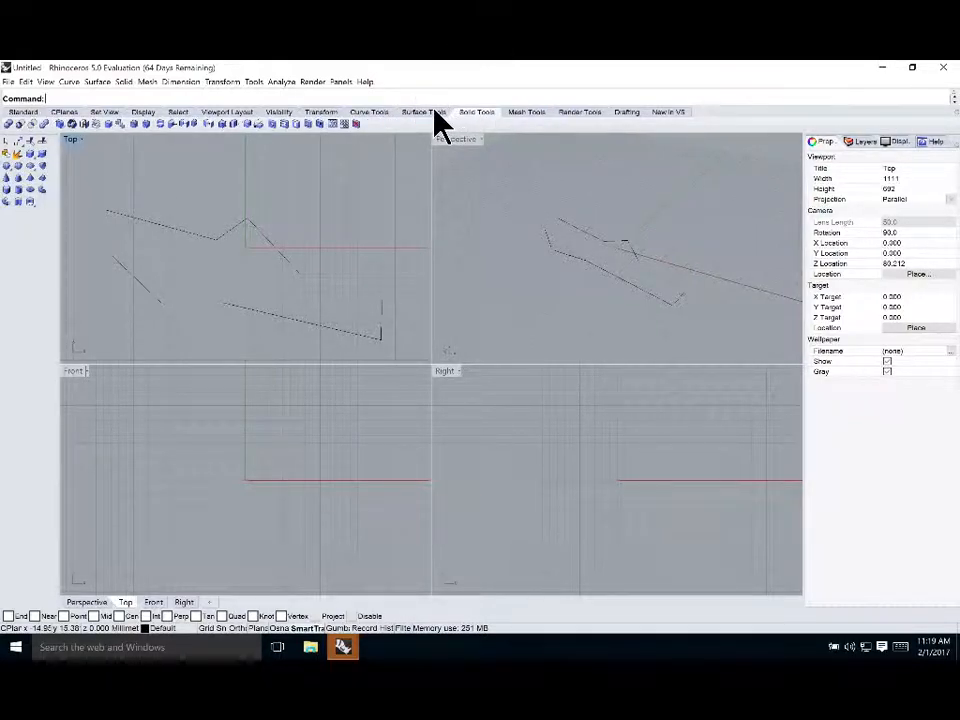
left_click(434, 112)
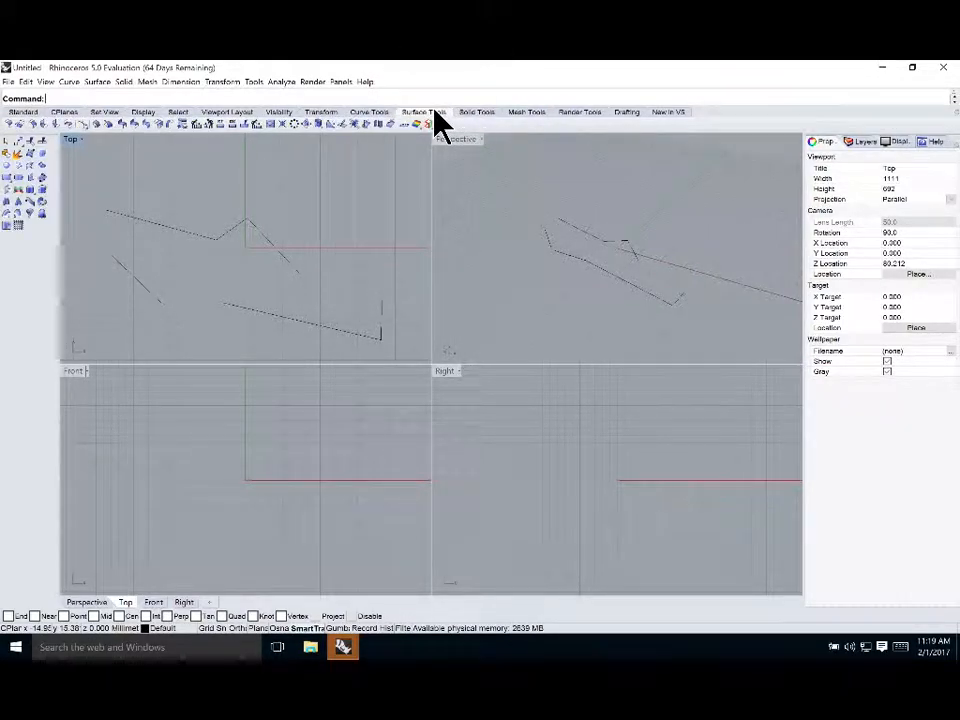
left_click(25, 111)
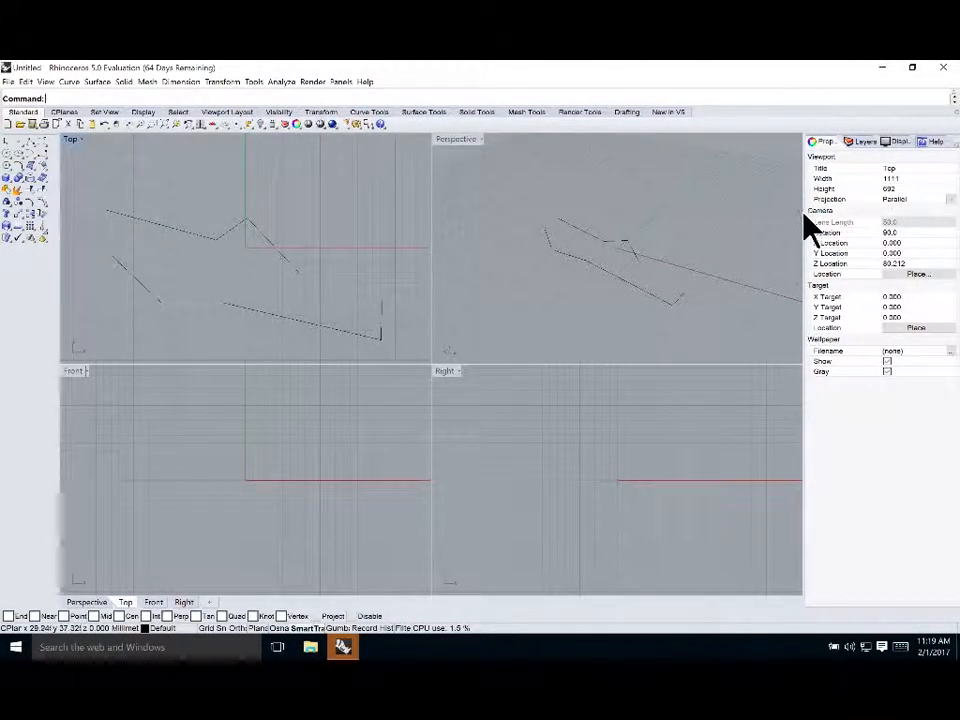
Widen the side panel and switch it between its Properties and Layers pages, ending on Layers
left_click_drag(802, 211, 763, 208)
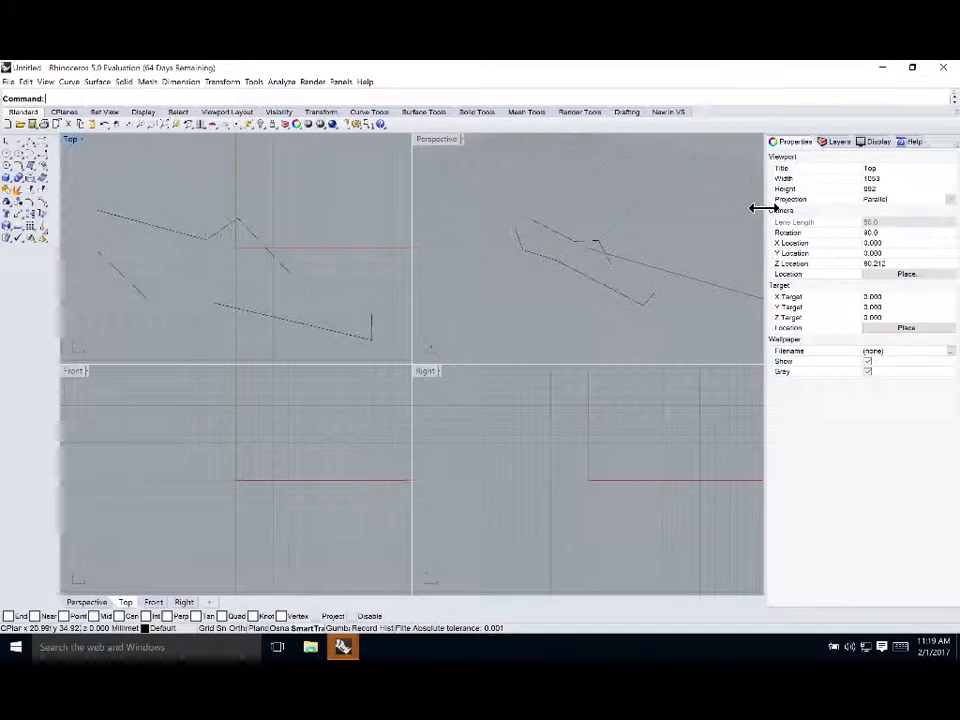
left_click(838, 146)
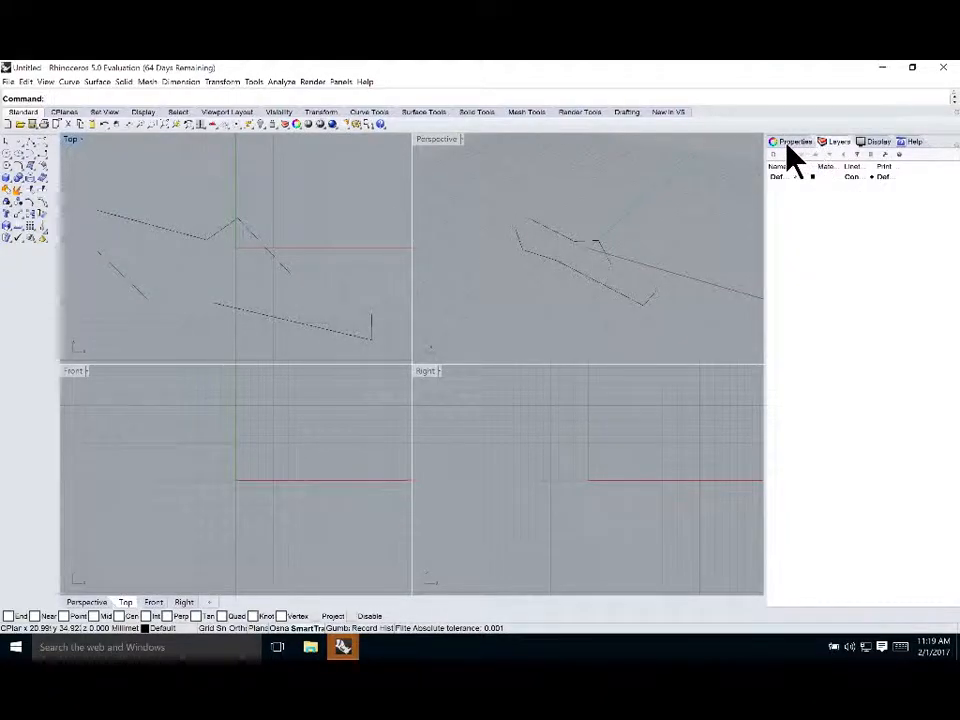
left_click(788, 143)
left_click(836, 143)
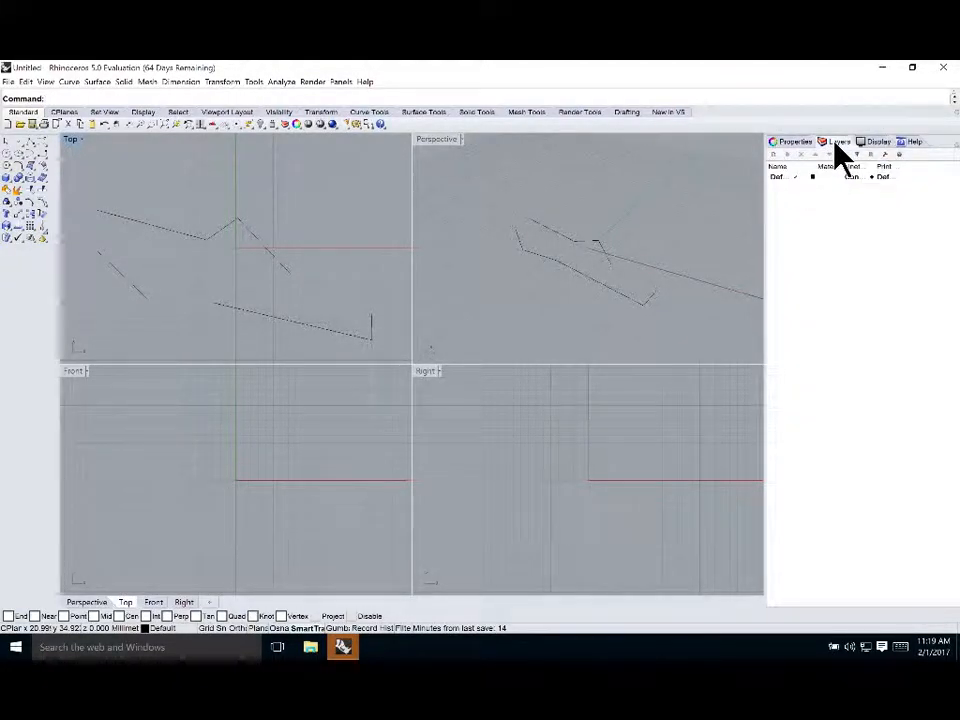
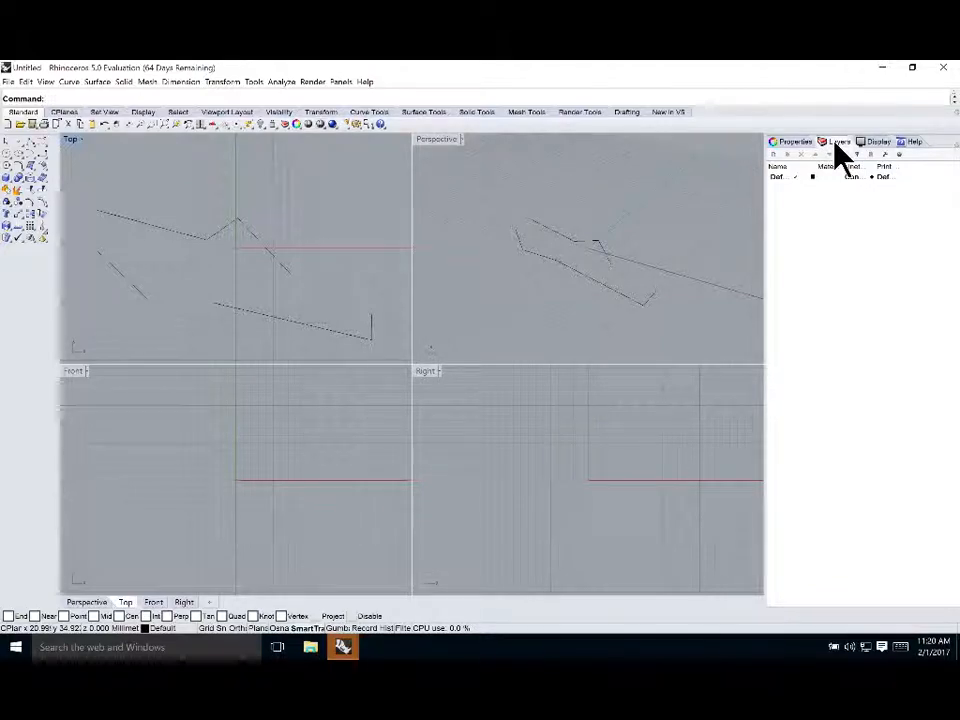
Return the side panel to its Layers page and create four new layers
left_click(795, 145)
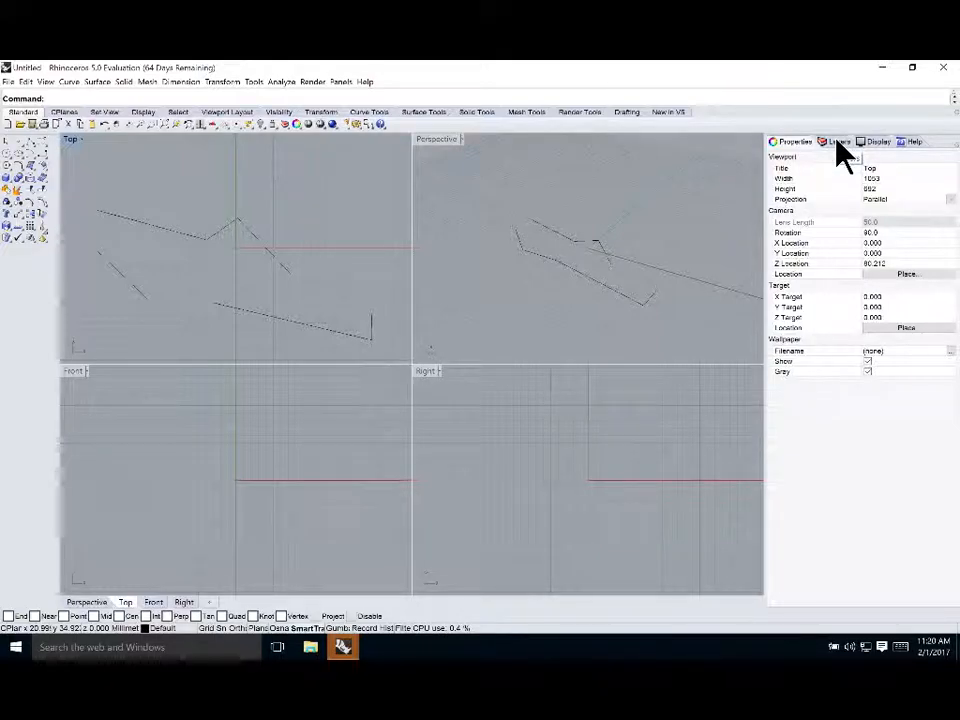
left_click(838, 143)
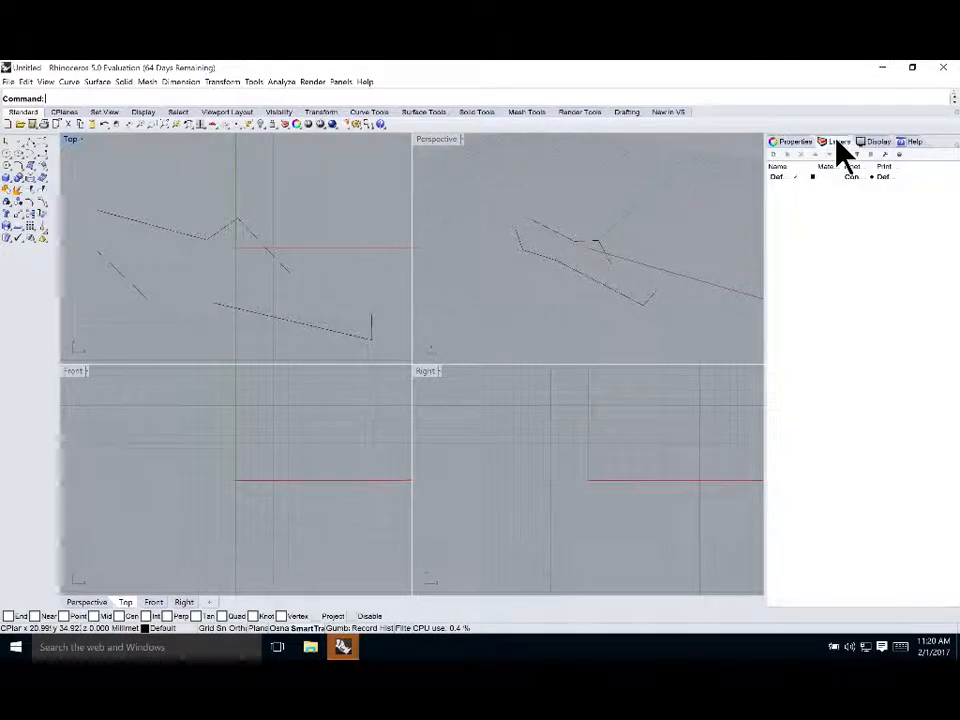
left_click(775, 154)
left_click(775, 154)
left_click(775, 154)
left_click(775, 154)
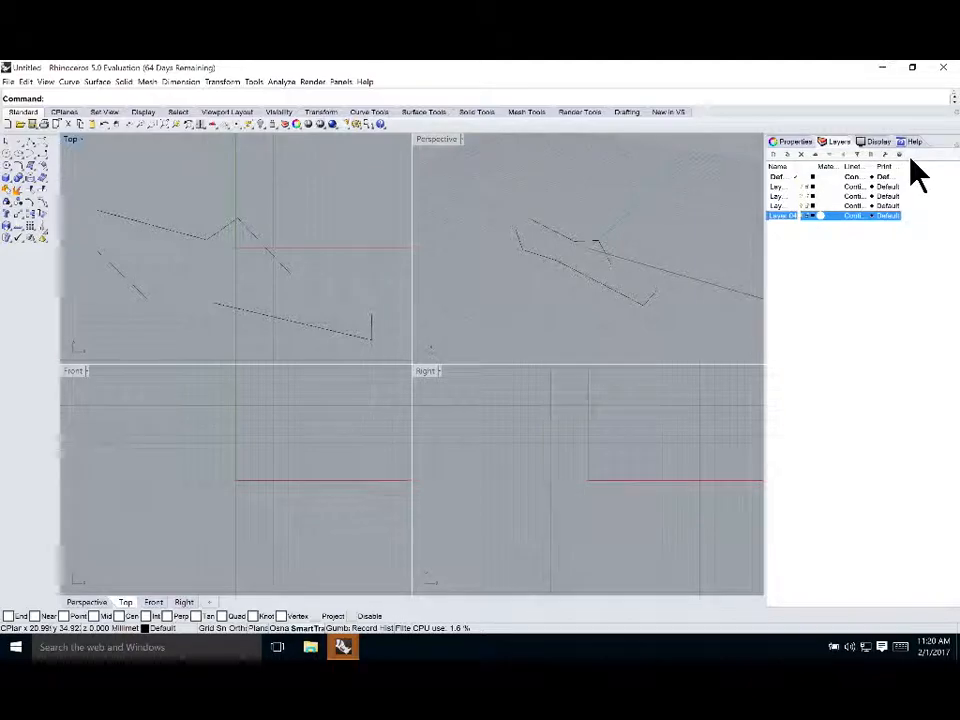
Widen the layer list's name column and rename the first new layer to CURVES
left_click_drag(809, 165, 829, 165)
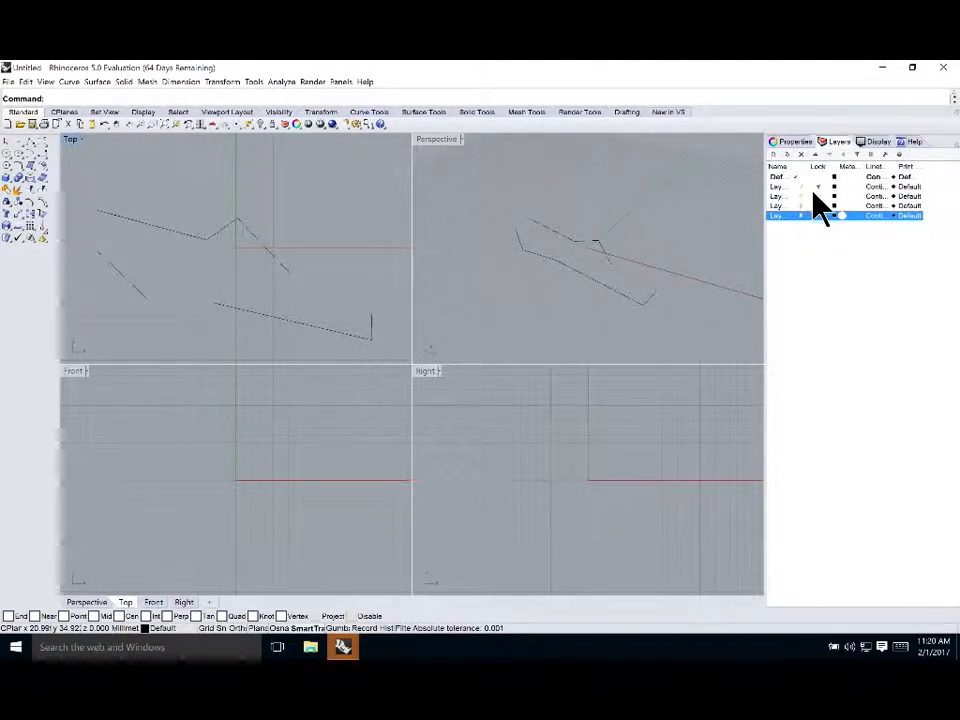
left_click(818, 187)
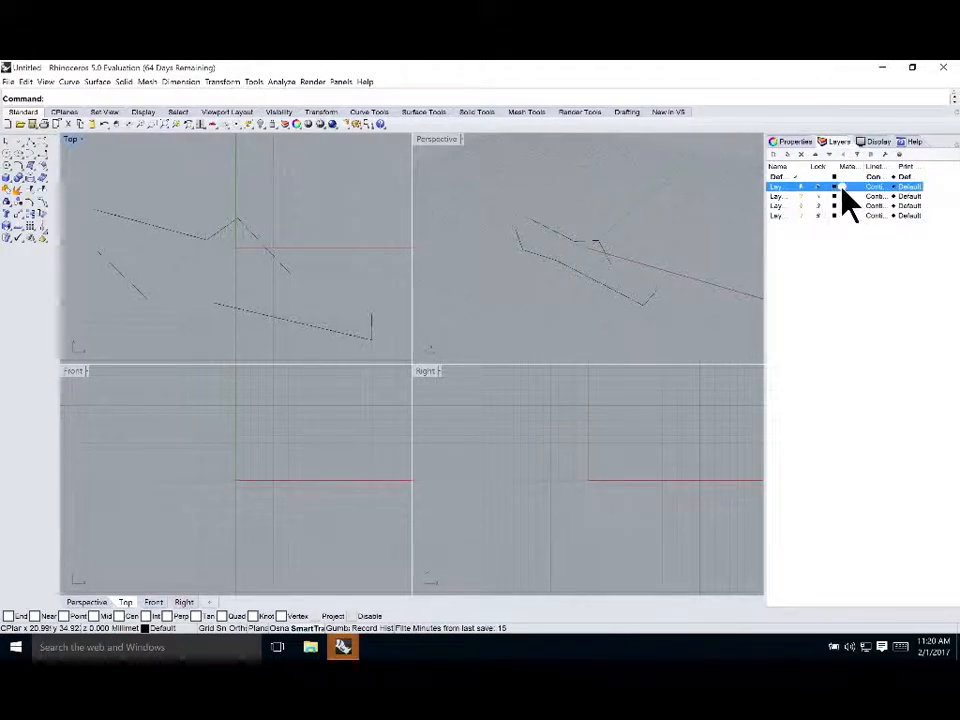
left_click(779, 189)
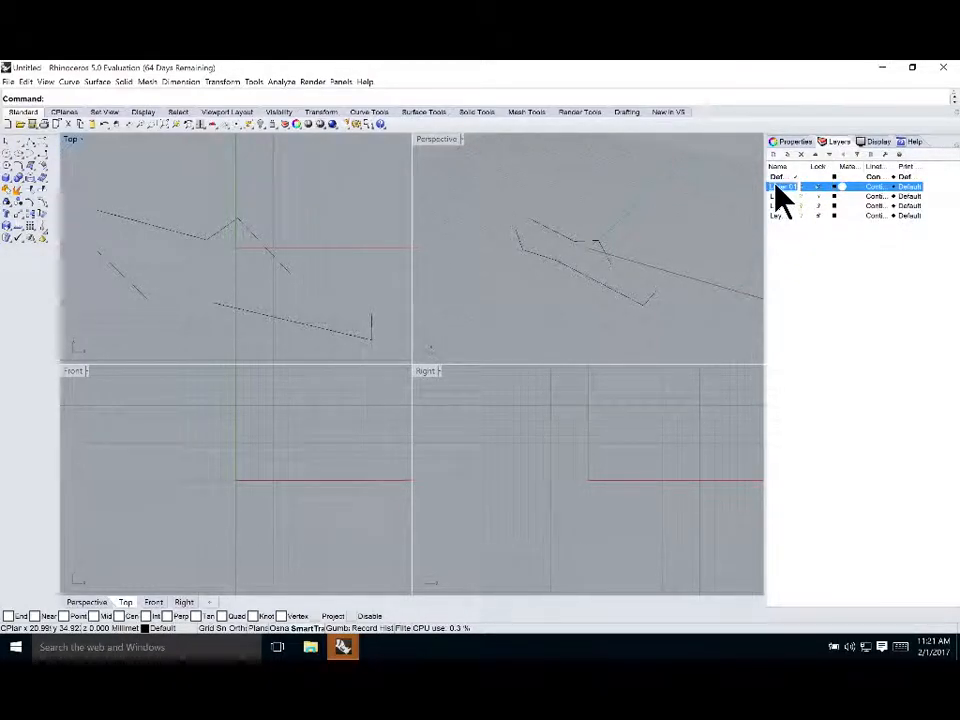
type("CUR")
left_click(779, 196)
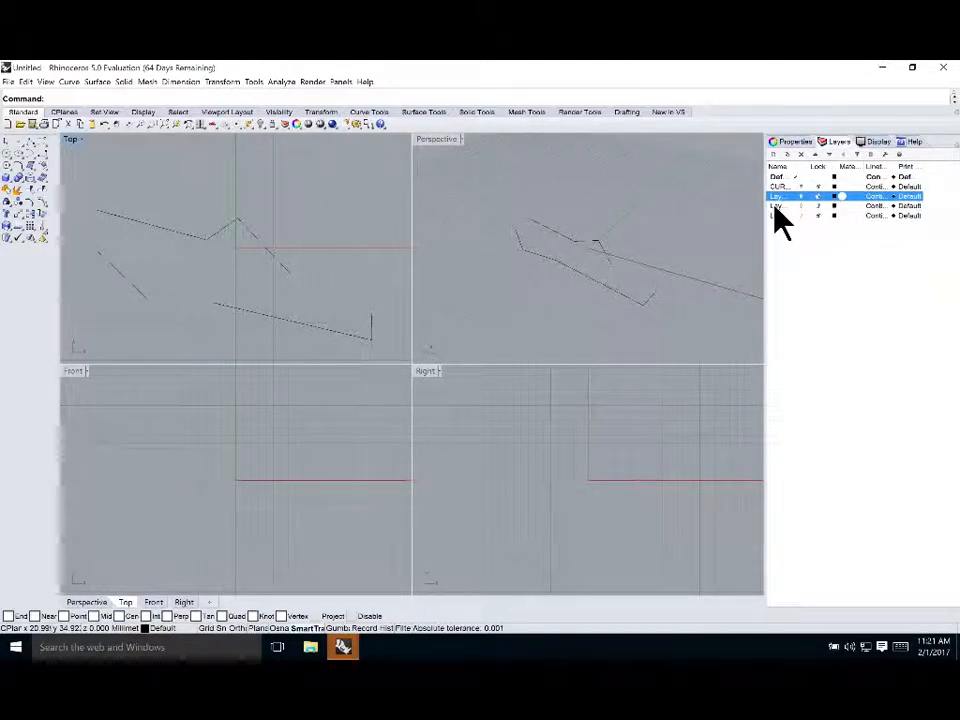
Select Layer 02 and Layer 03 and nest them as sublayers under CURVES
left_click(775, 206, "shift")
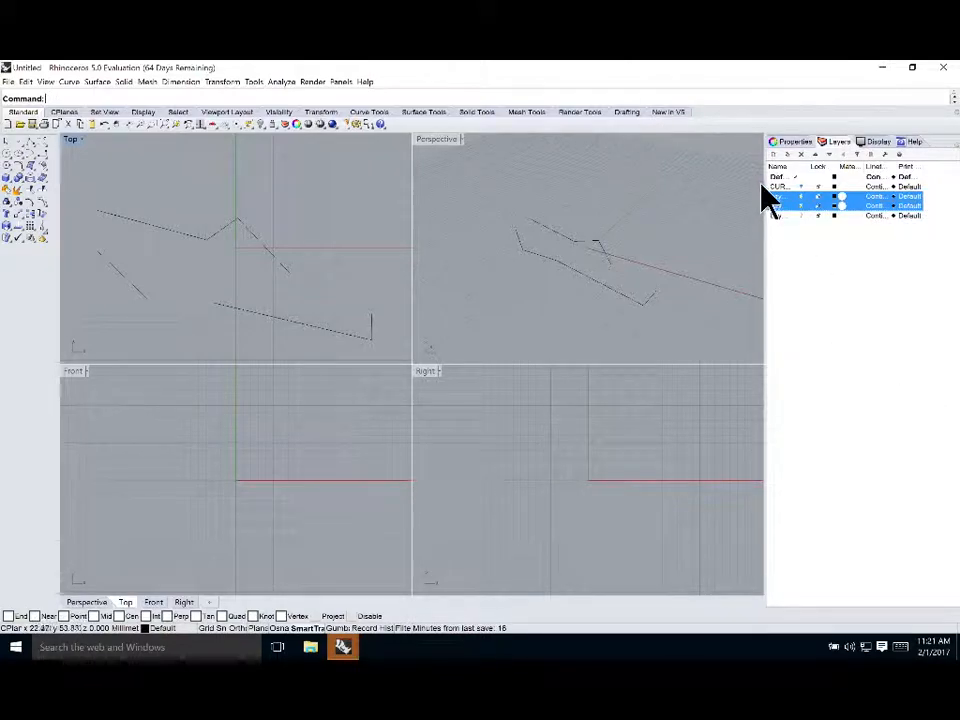
left_click(782, 186, "ctrl")
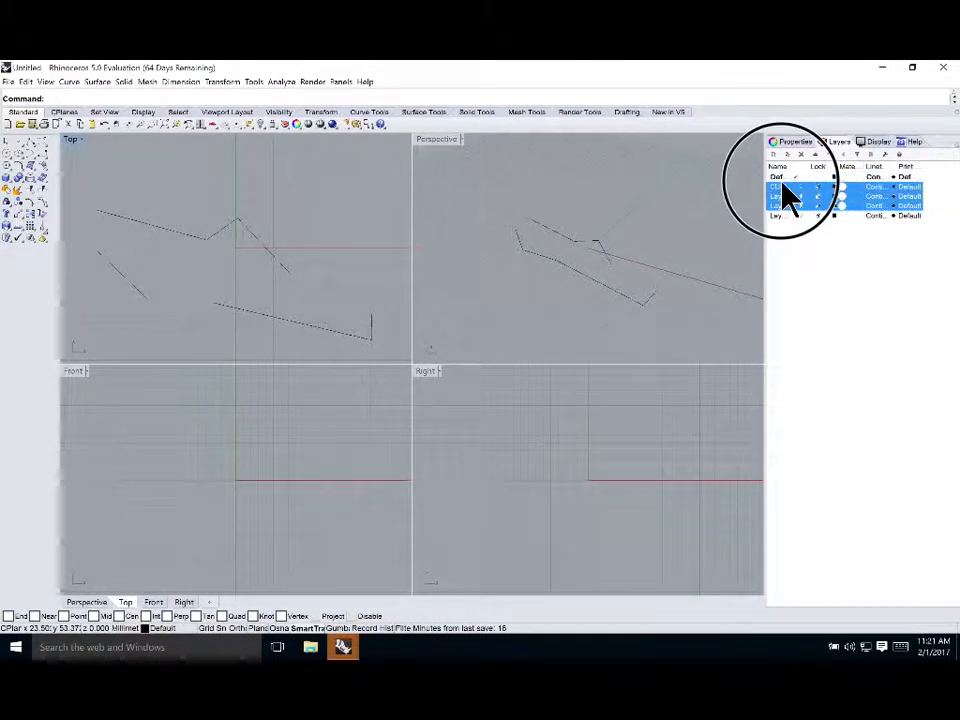
Make Layer 04 current, widen the name column and rename it to SOLIDS
left_click(779, 215)
double_click(779, 217)
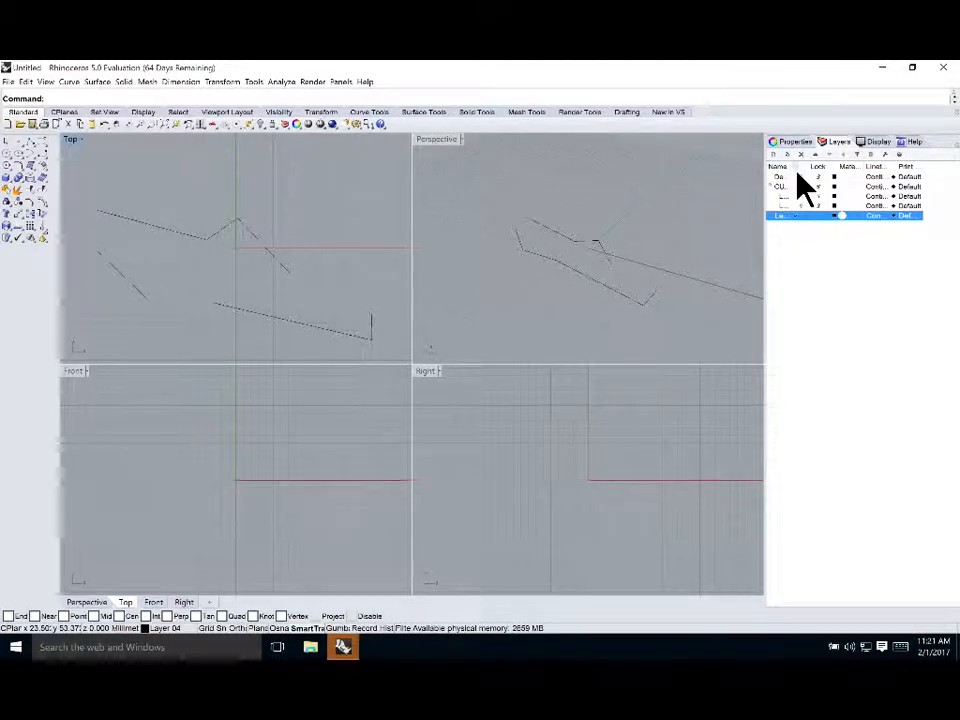
left_click_drag(790, 166, 841, 166)
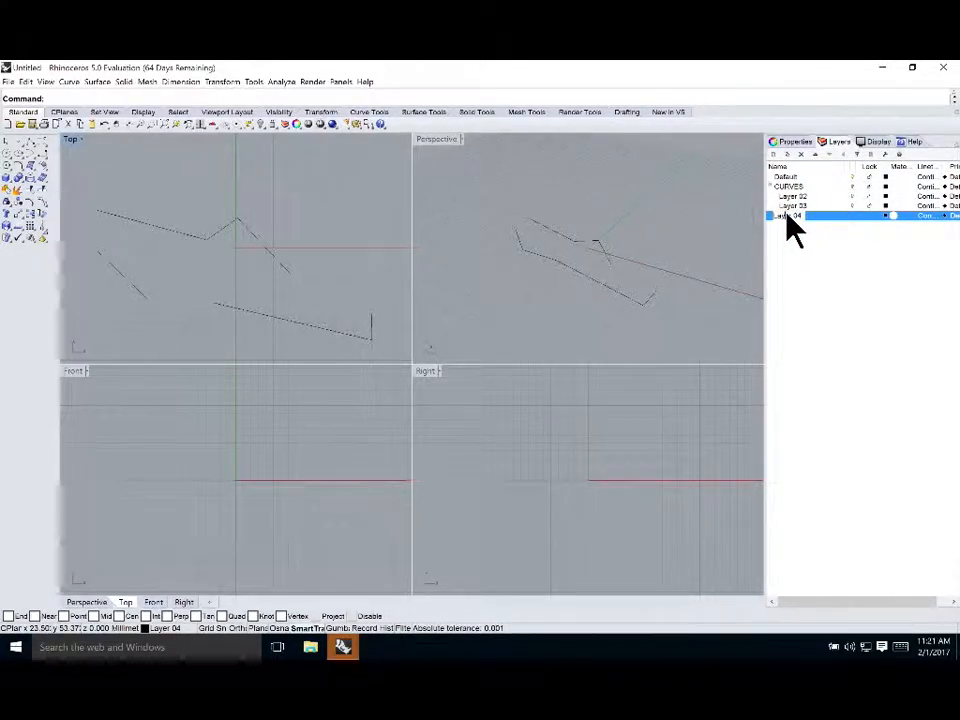
type("SOL")
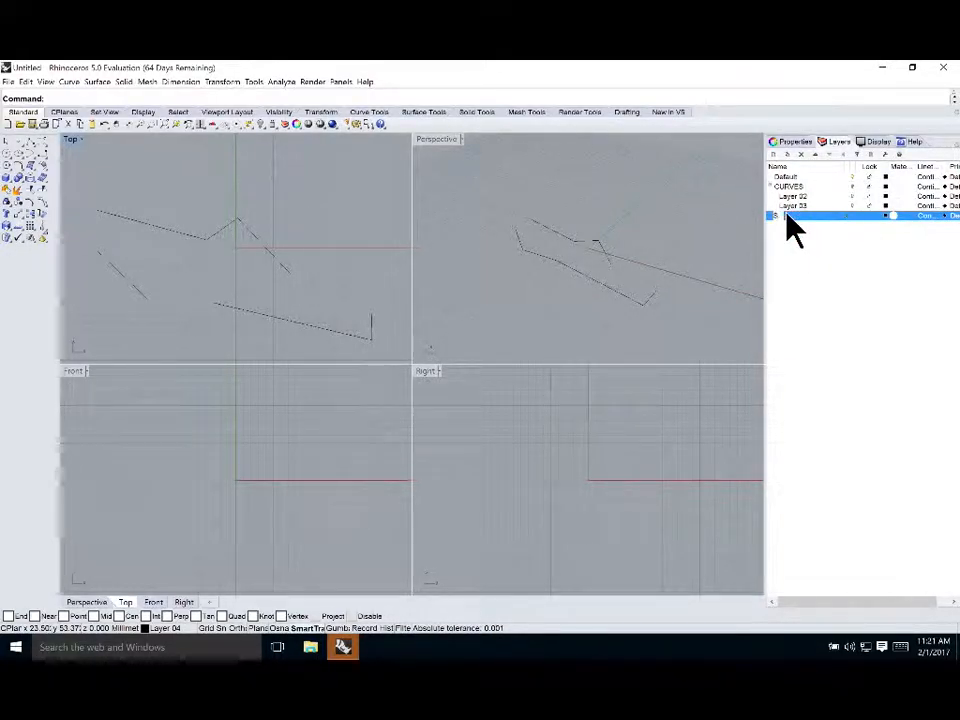
type("IDS")
key("Return")
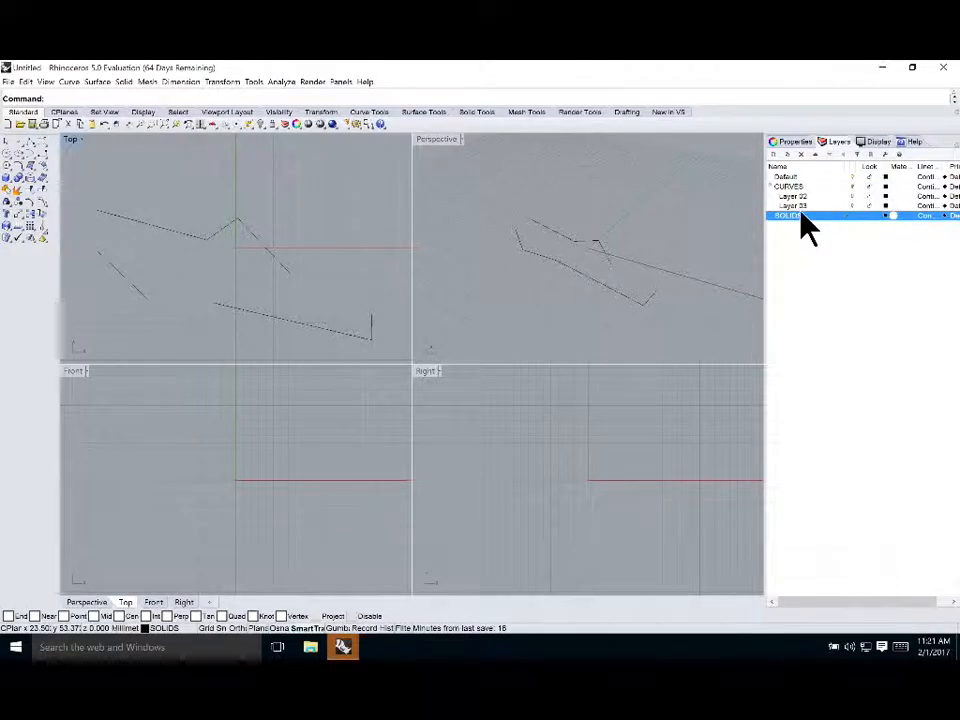
Select the CURVES, Layer 02 and SOLIDS layers in turn to inspect their settings
left_click(788, 187)
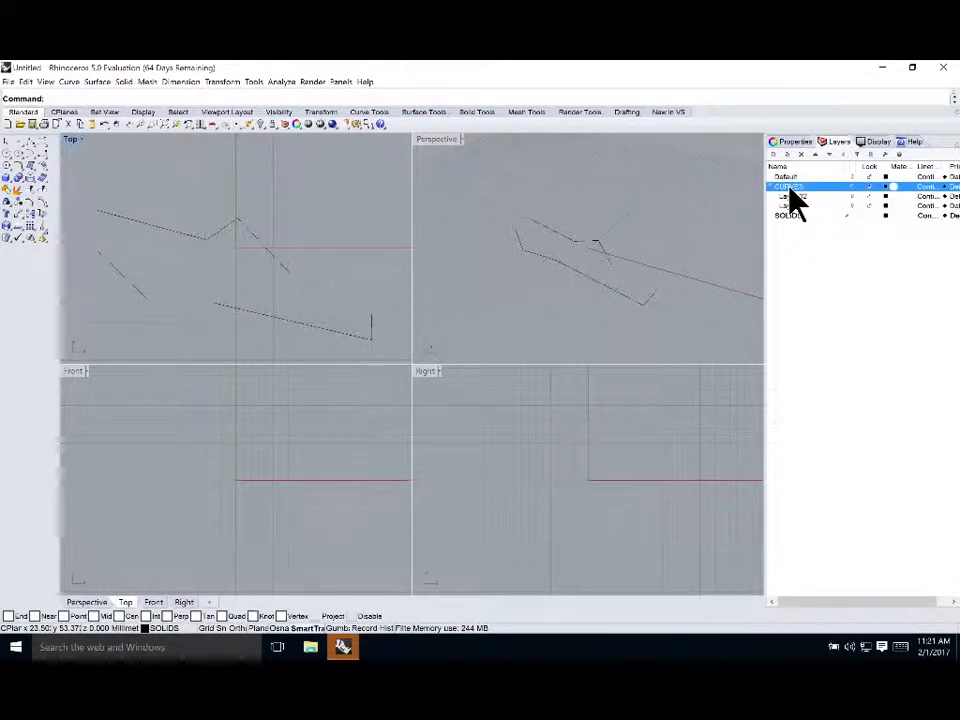
left_click(852, 186)
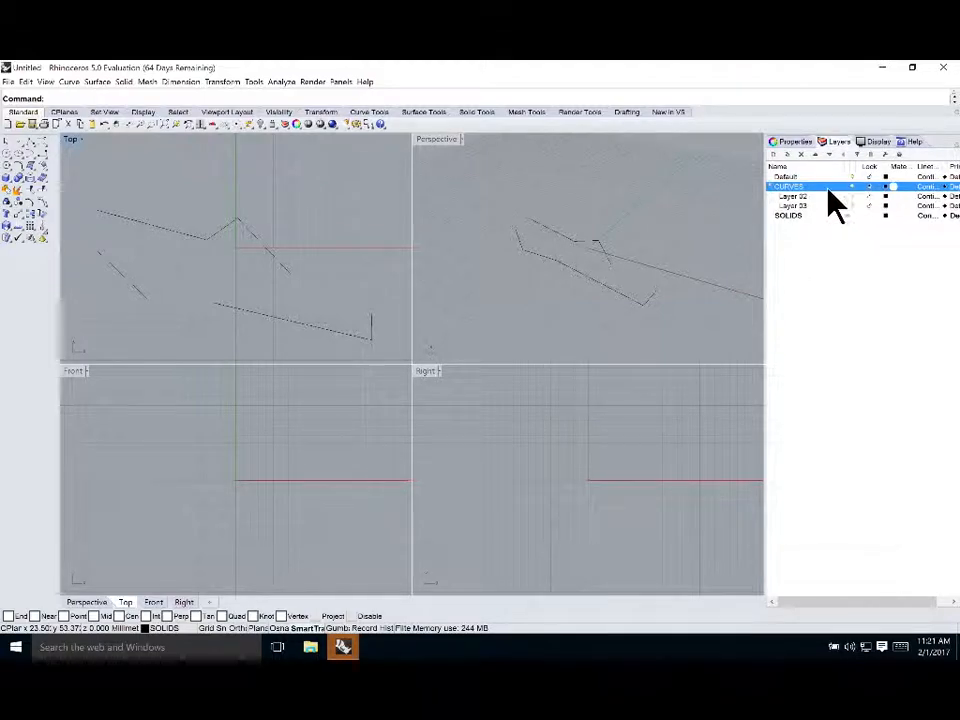
left_click(787, 197)
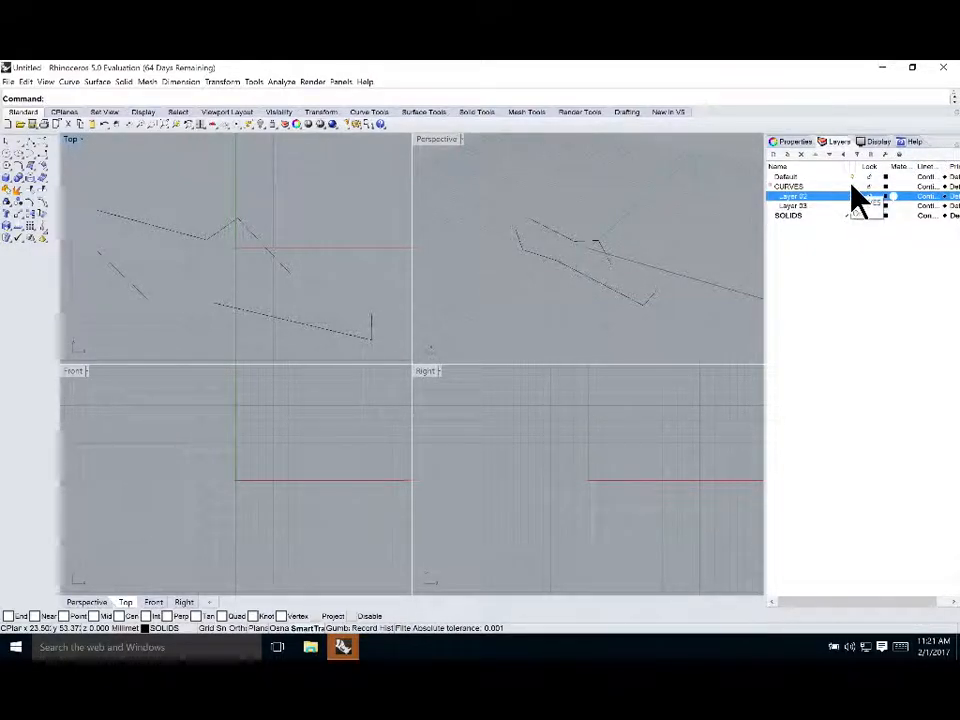
left_click(786, 188)
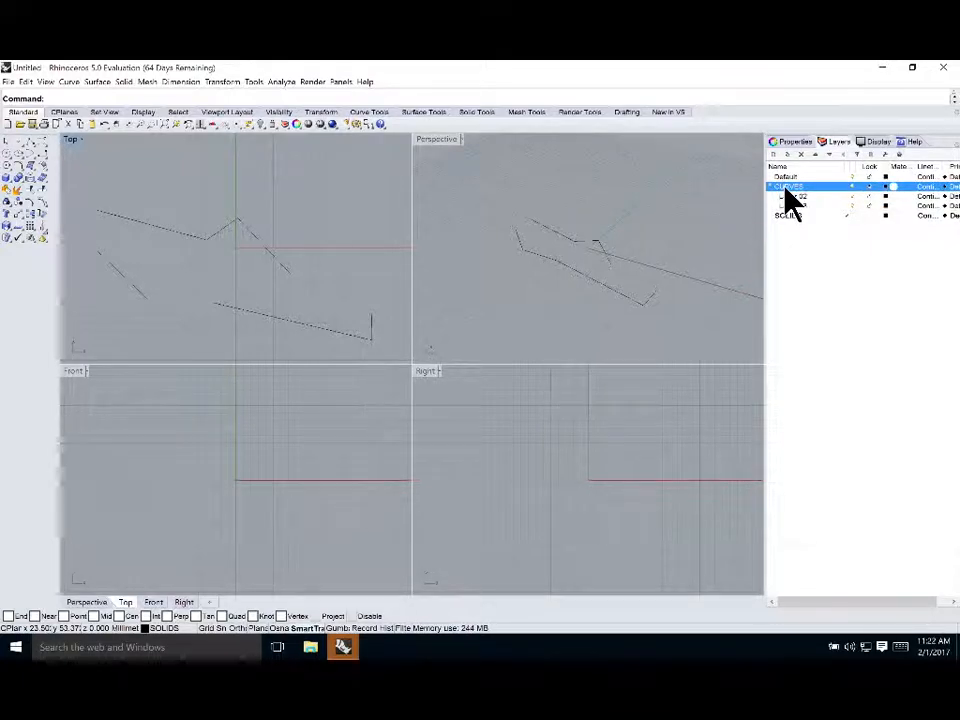
left_click(794, 216)
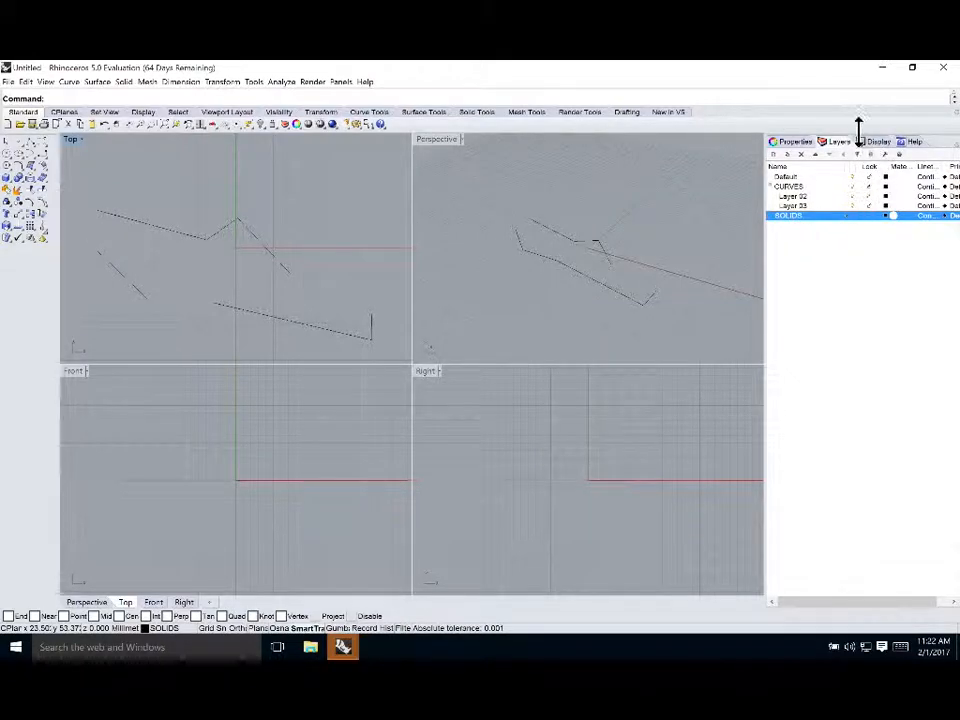
Select a polyline in the Top view and view its object properties
left_click(200, 238)
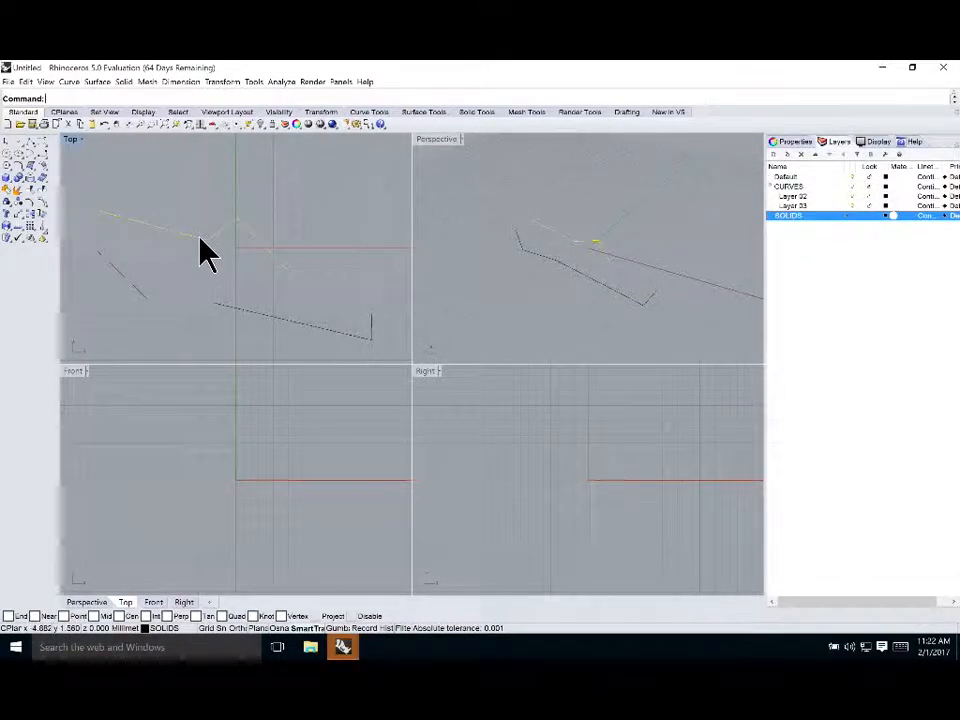
left_click(797, 143)
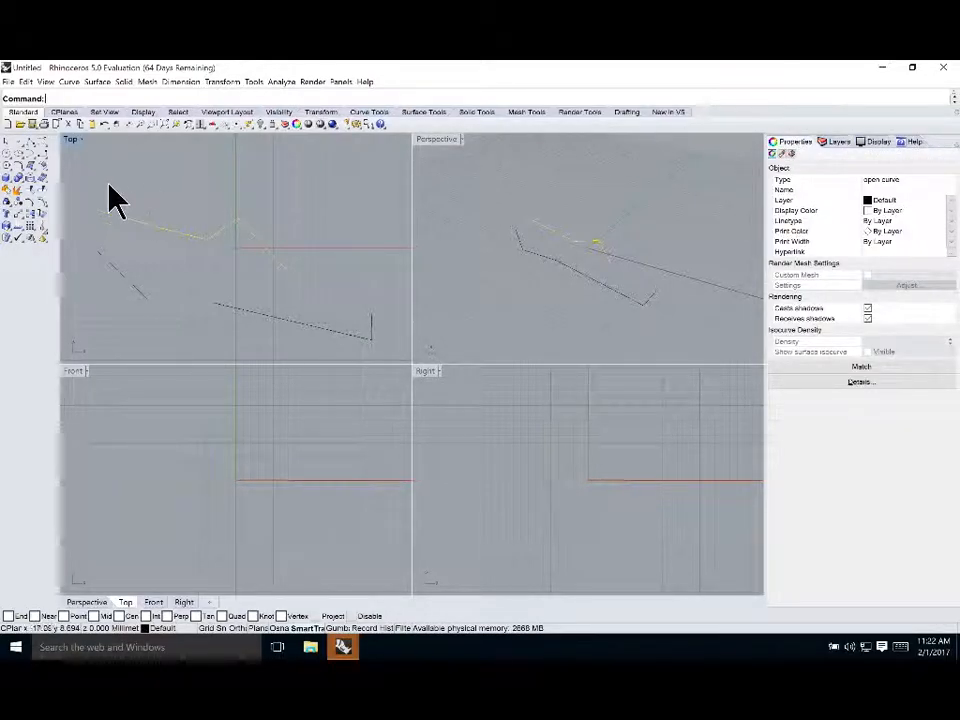
left_click(163, 194)
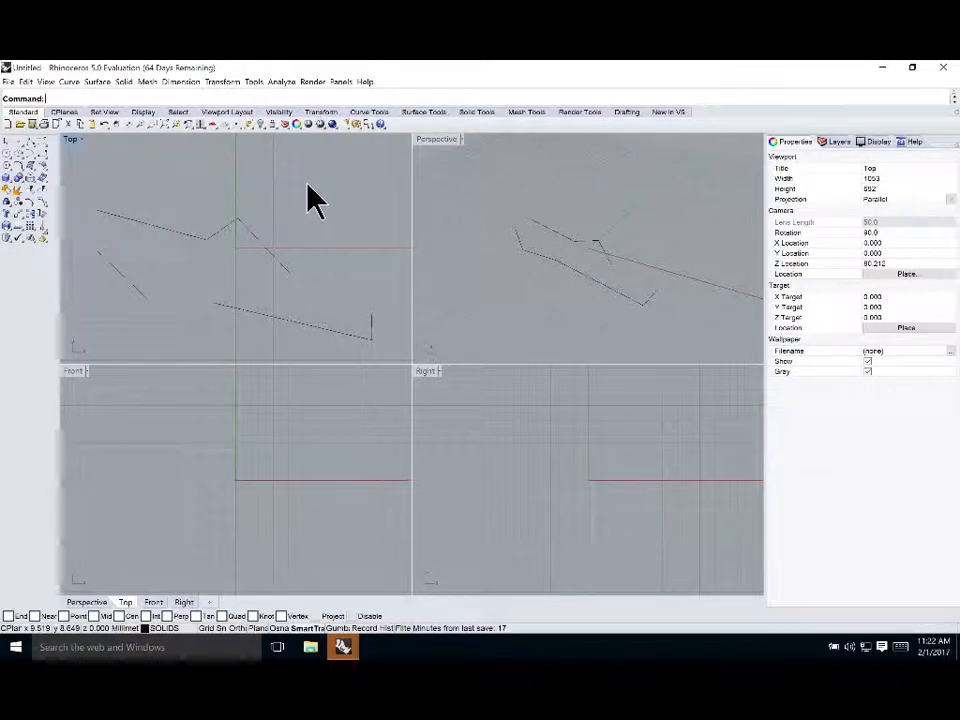
Activate the Perspective, Front, Right and Top viewports in turn to compare their viewport properties
left_click(454, 206)
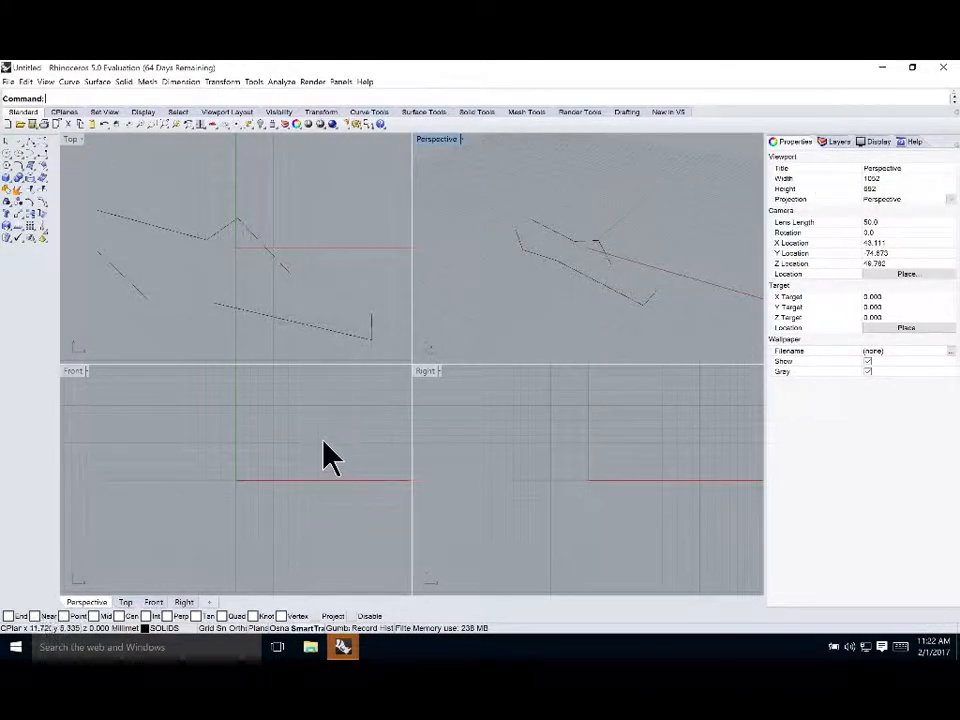
left_click(216, 457)
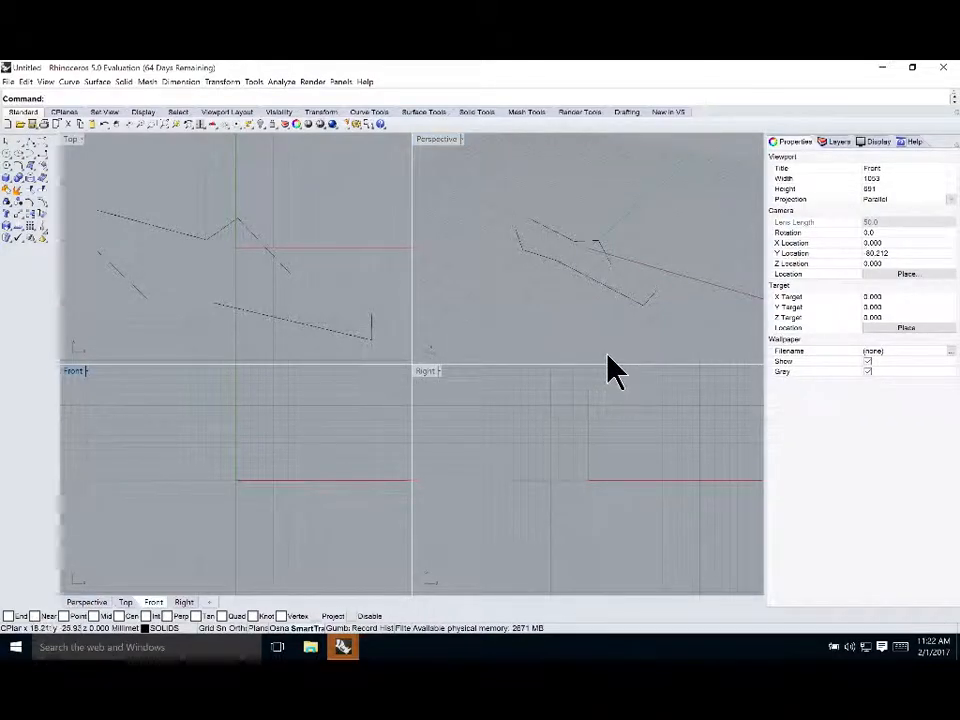
left_click(560, 408)
left_click(242, 176)
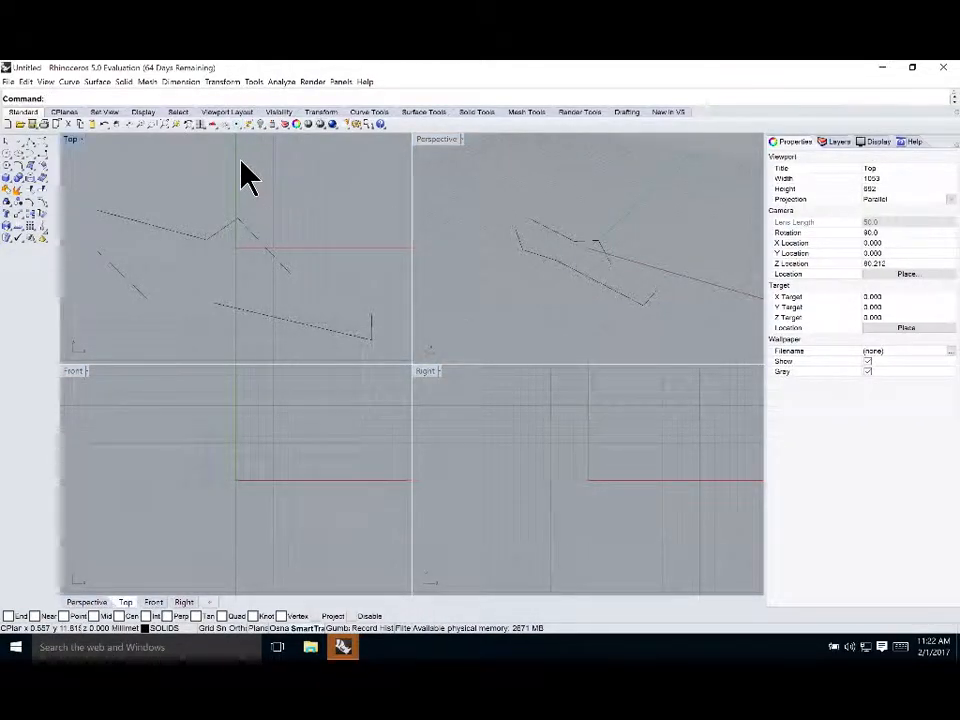
left_click(472, 214)
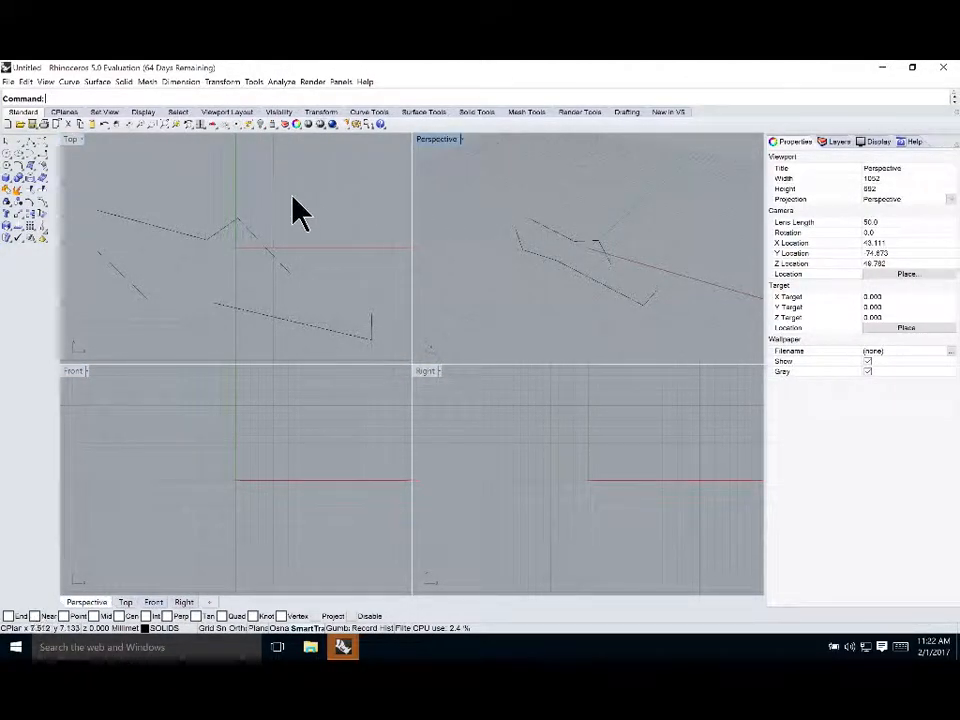
left_click(197, 192)
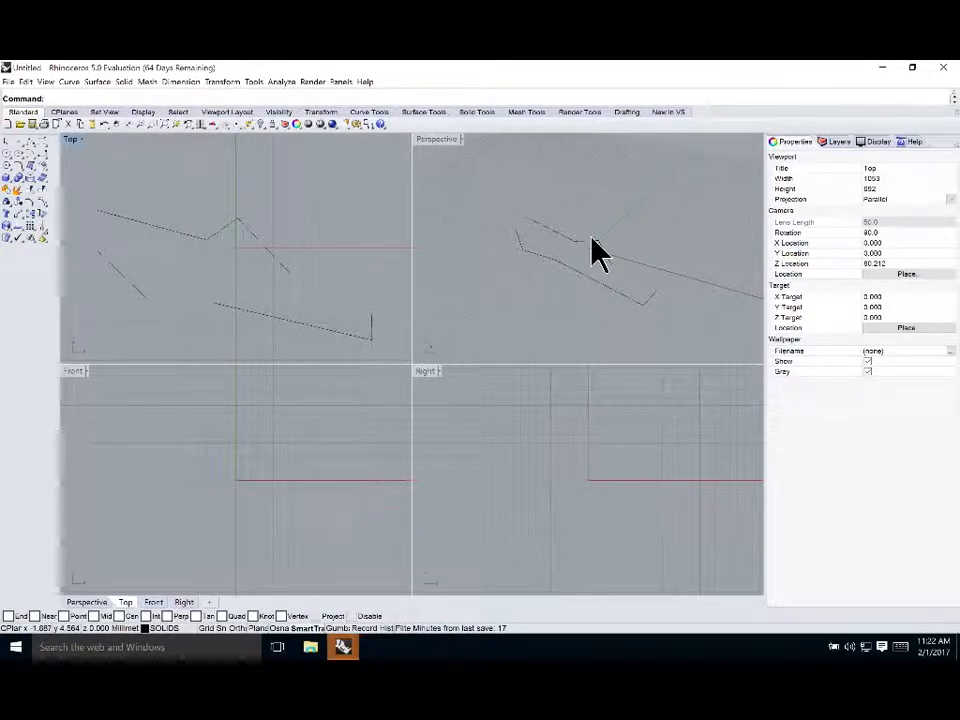
left_click(420, 199)
left_click(500, 535)
left_click(270, 471)
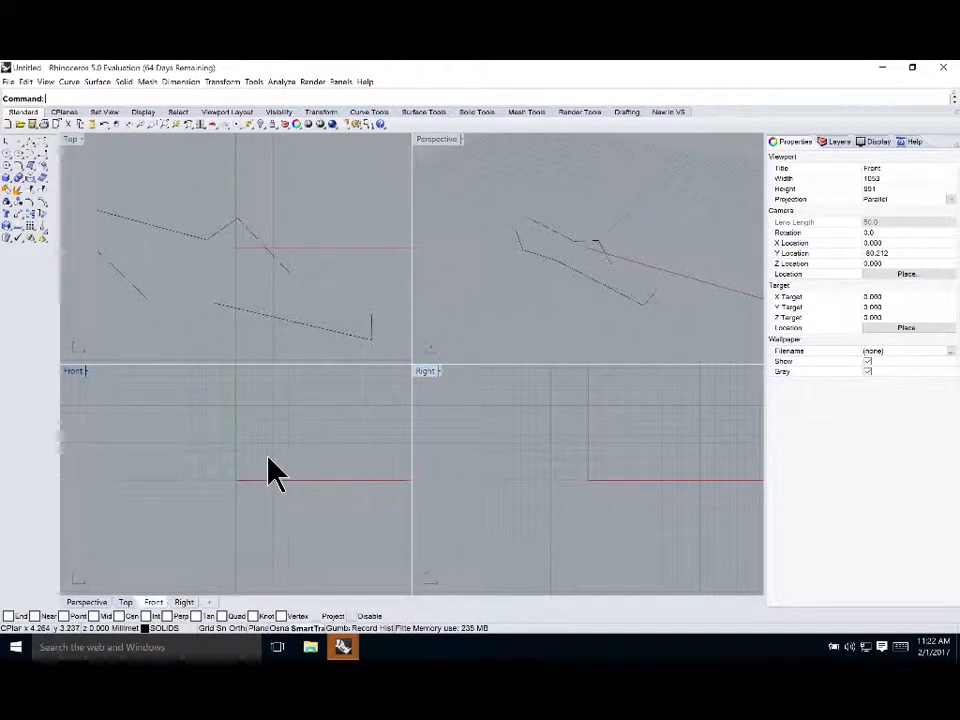
left_click(268, 189)
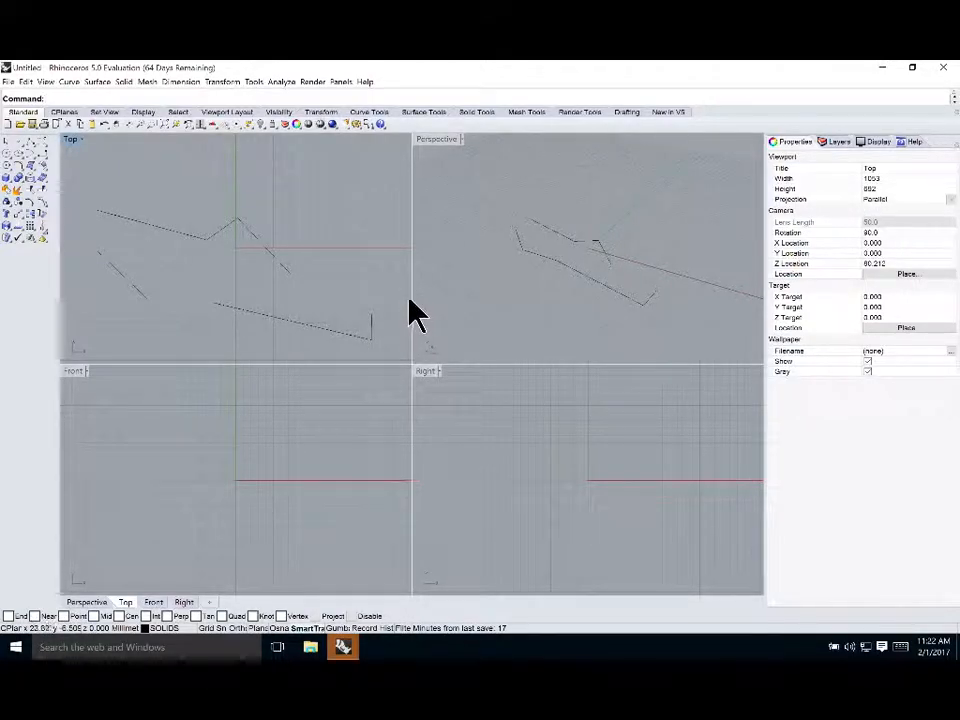
mouse_move(411, 297)
left_mouse_down()
mouse_move(474, 293)
mouse_move(433, 306)
mouse_move(369, 306)
mouse_move(422, 311)
mouse_move(411, 311)
left_mouse_up()
left_click_drag(505, 364, 499, 306)
left_click(505, 385)
left_click_drag(505, 385, 495, 364)
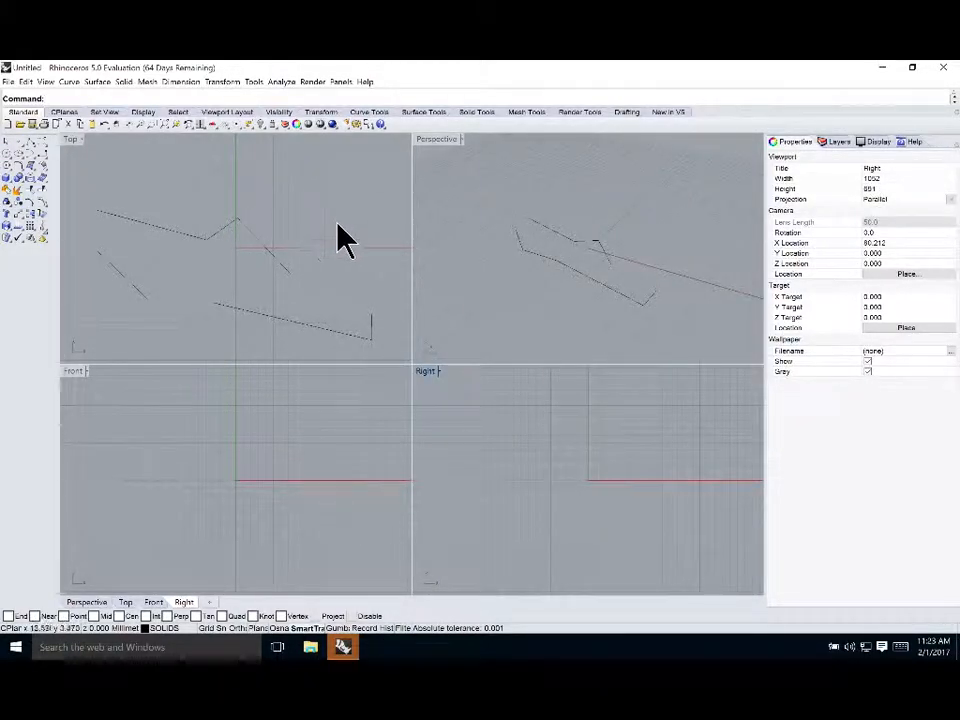
left_click(198, 242)
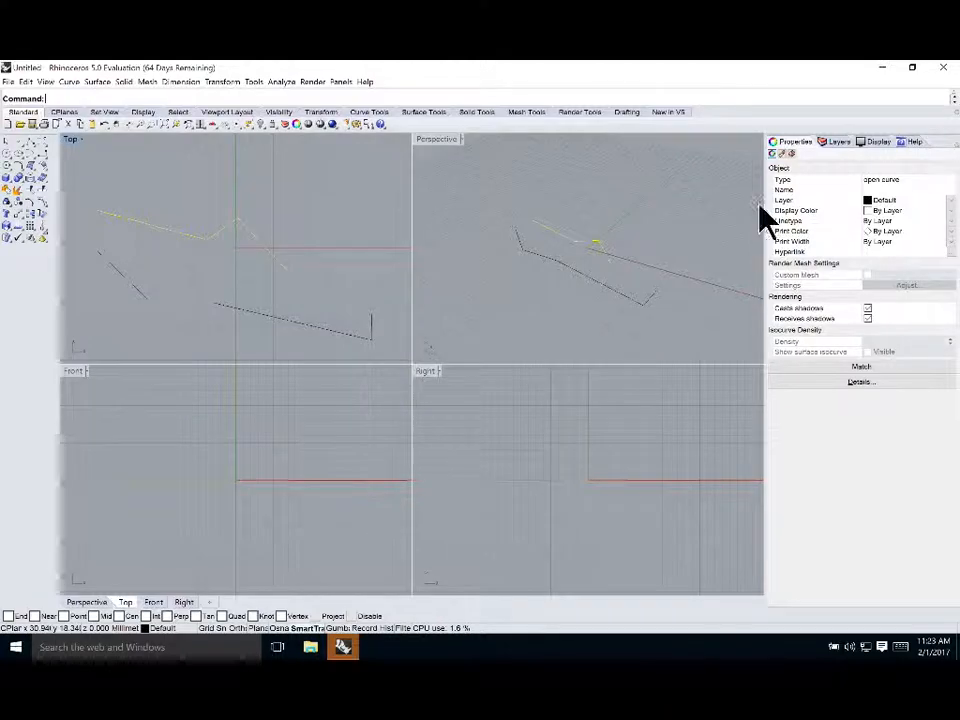
left_click(158, 179)
Draw a closed five-sided polyline in the upper part of the Top view on the SOLIDS layer
left_click(31, 142)
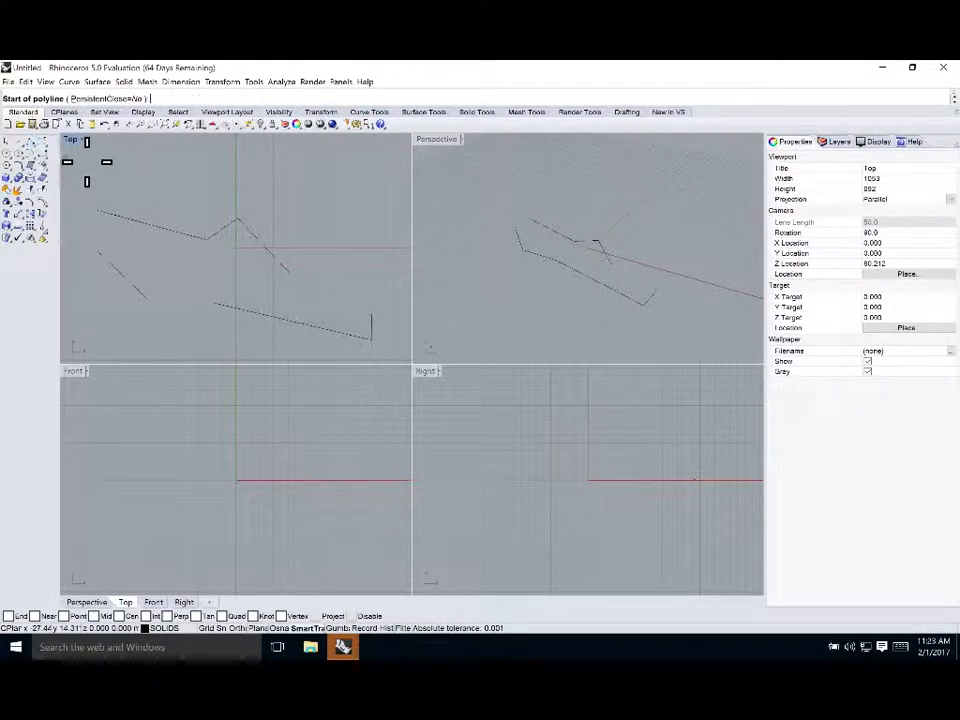
left_click(124, 165)
left_click(160, 157)
left_click(337, 181)
left_click(322, 219)
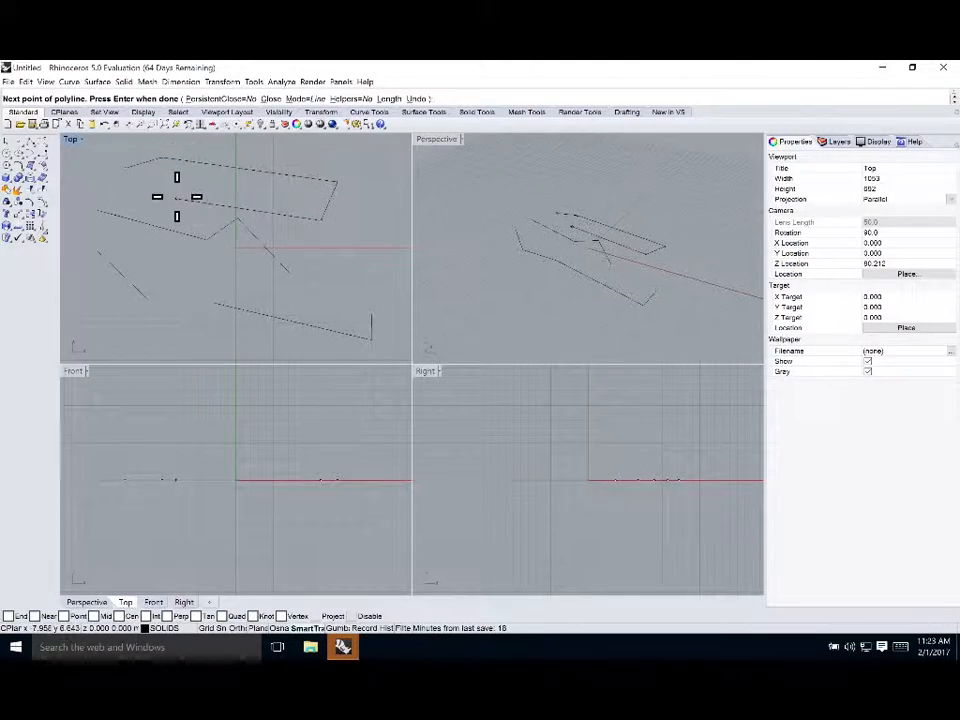
left_click(125, 170)
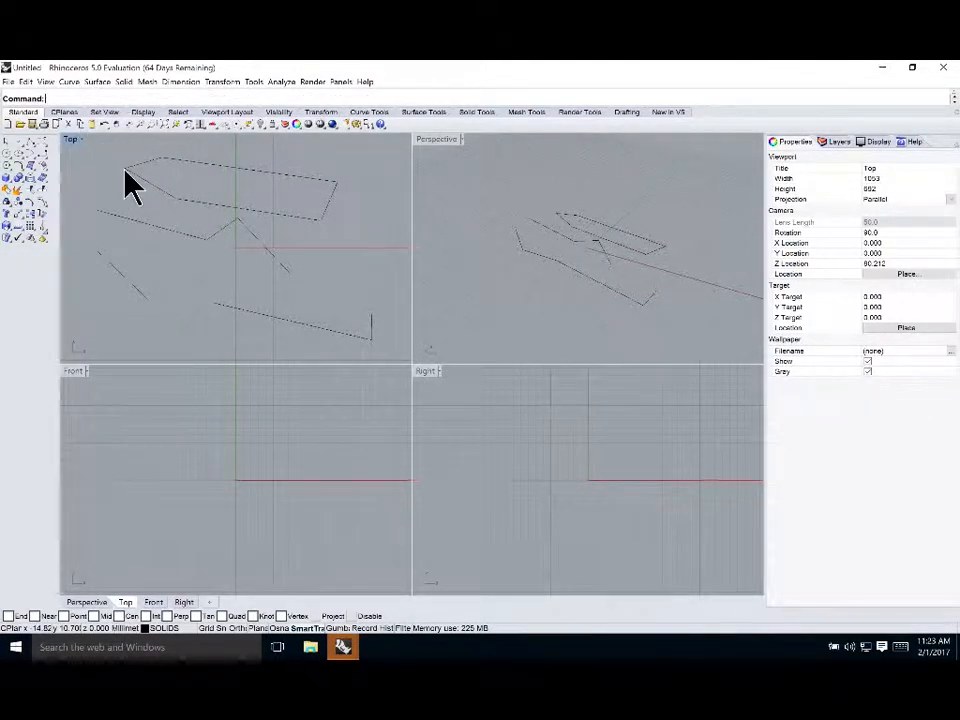
Select the new closed polyline to check its object properties and layer
left_click(279, 212)
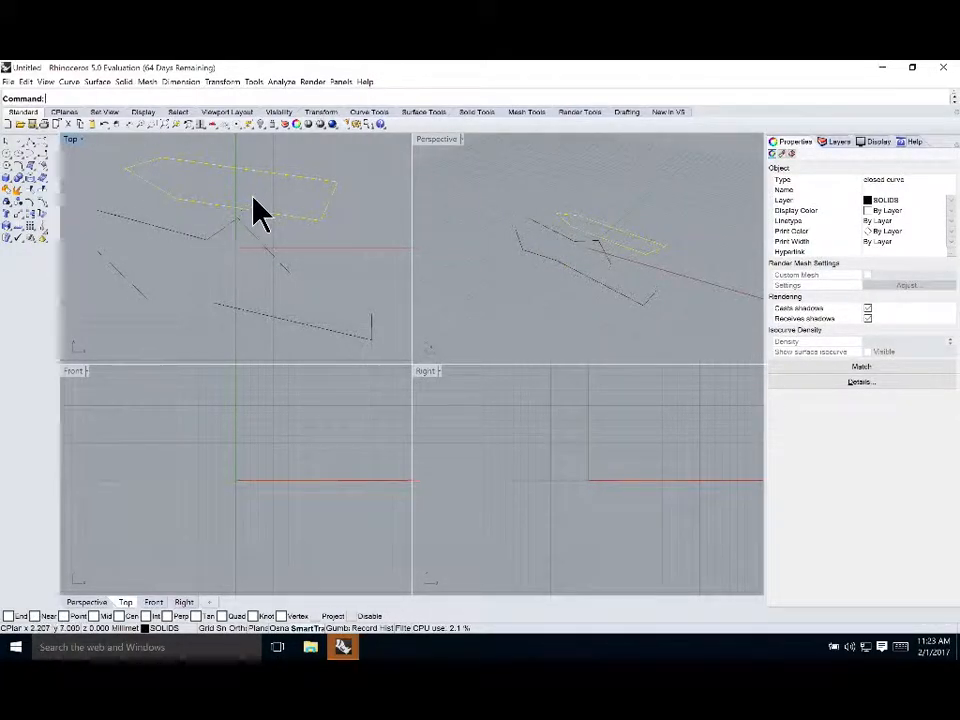
left_click(129, 205)
left_click(182, 205)
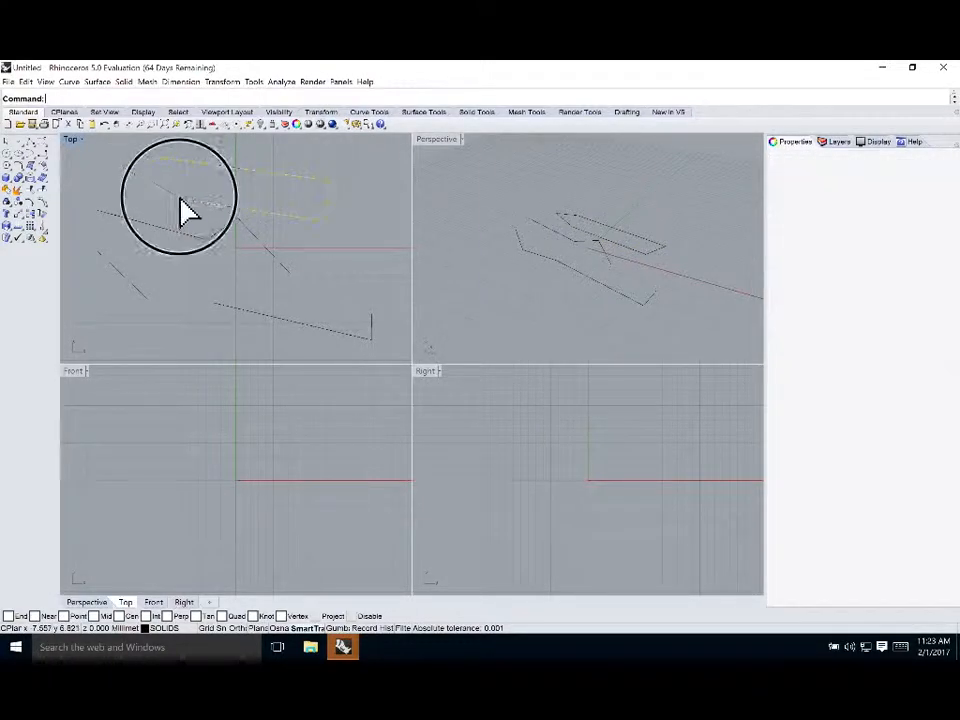
Select the open polyline and the closed polyline in turn in the Top view to compare their object properties
left_click(222, 229)
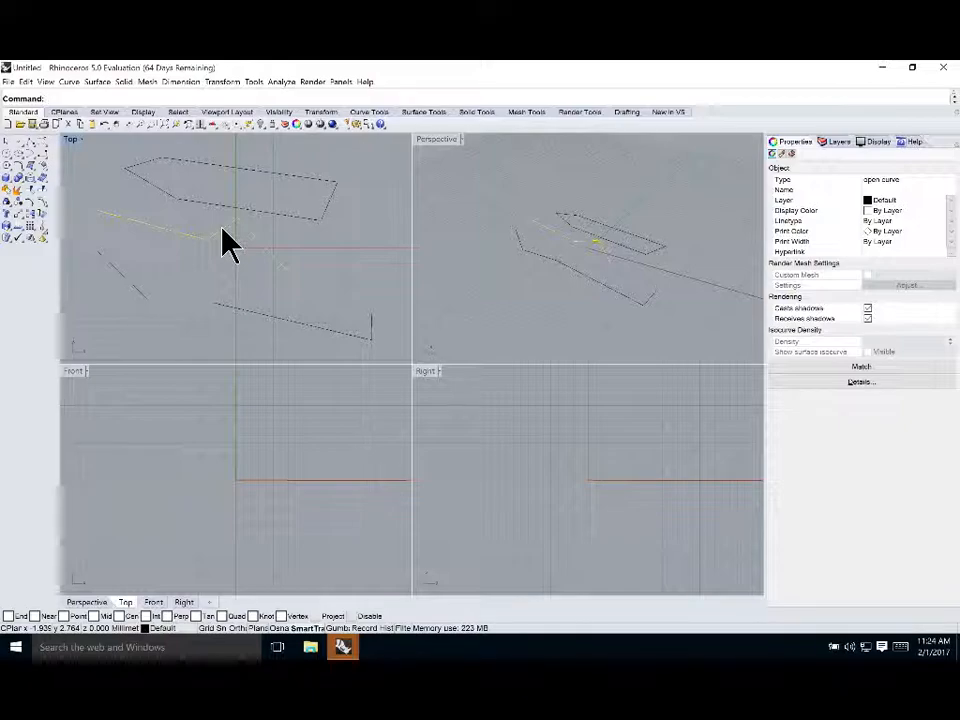
left_click(201, 218)
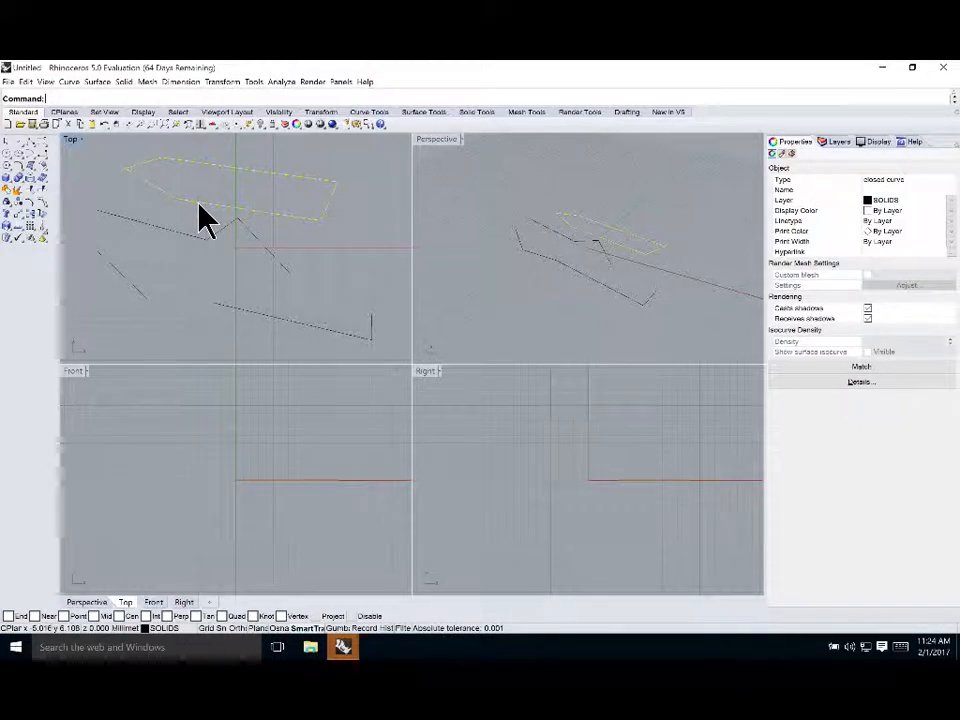
left_click(159, 219)
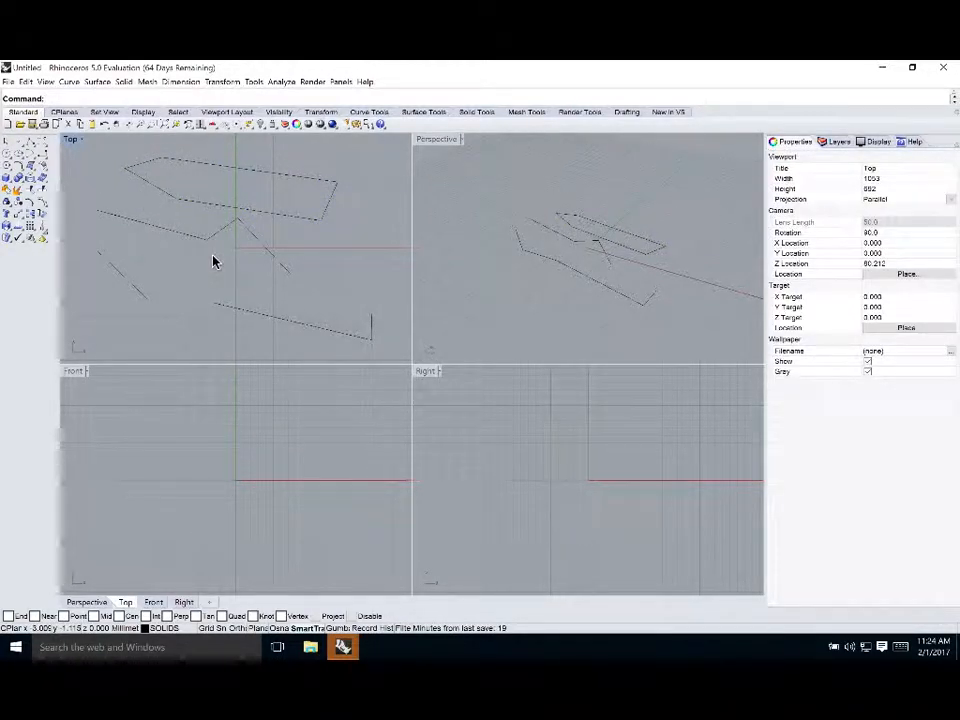
Zoom out the Top view and draw a six-point open polyline around the existing curves on the SOLIDS layer
scroll(138, 165, "up", 4)
scroll(137, 175, "up", 2)
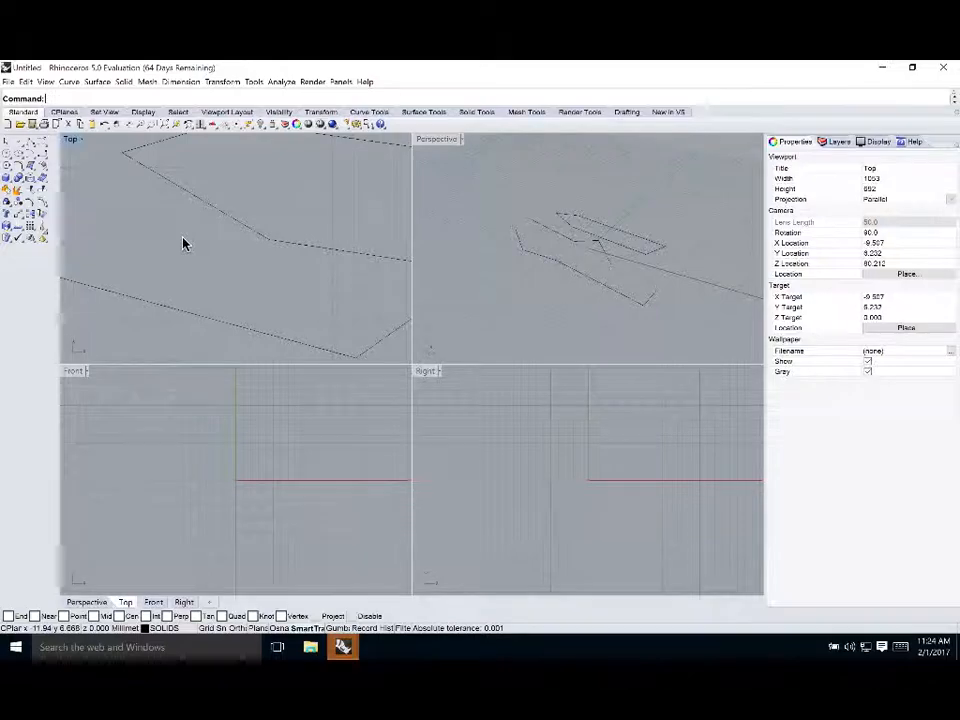
scroll(173, 234, "down", 5)
scroll(173, 234, "down", 5)
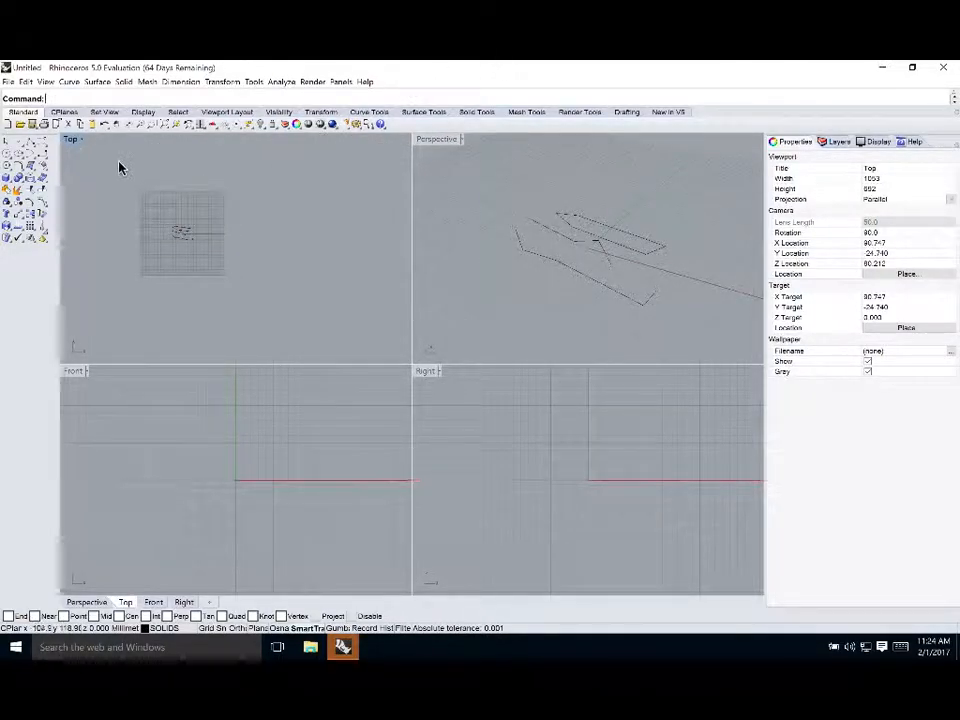
left_click(30, 143)
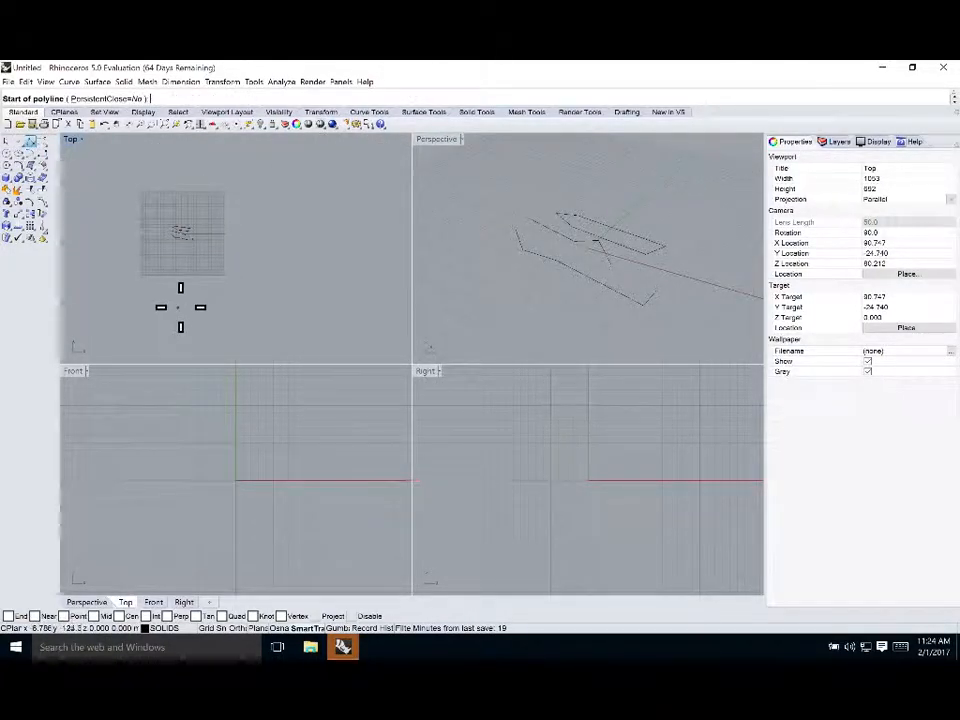
left_click(107, 261)
left_click(196, 337)
left_click(319, 303)
left_click(320, 198)
left_click(264, 243)
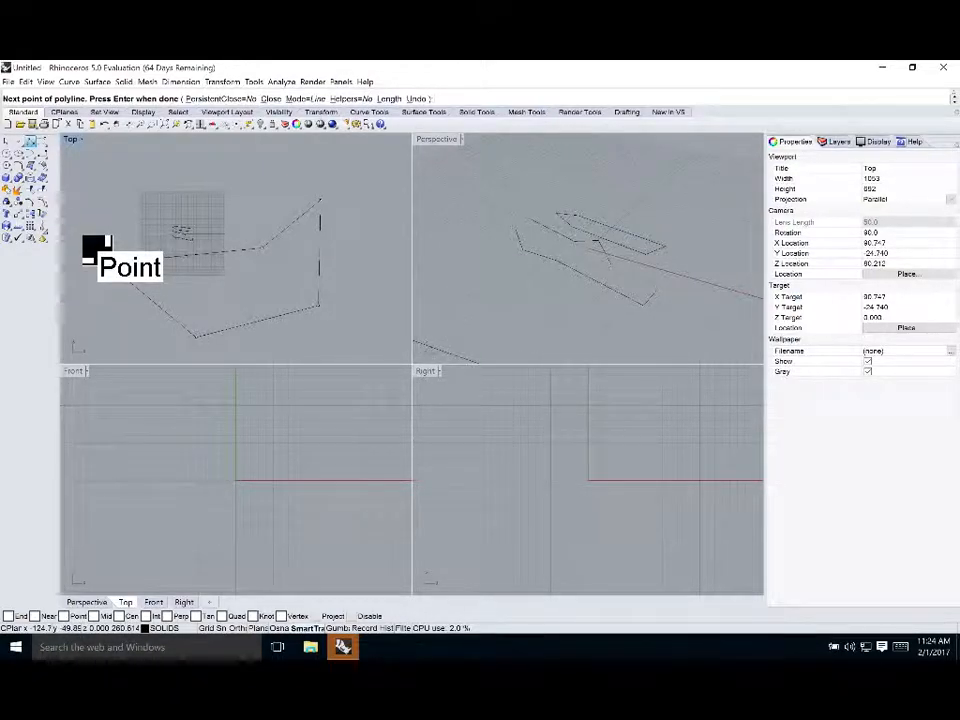
left_click(104, 258)
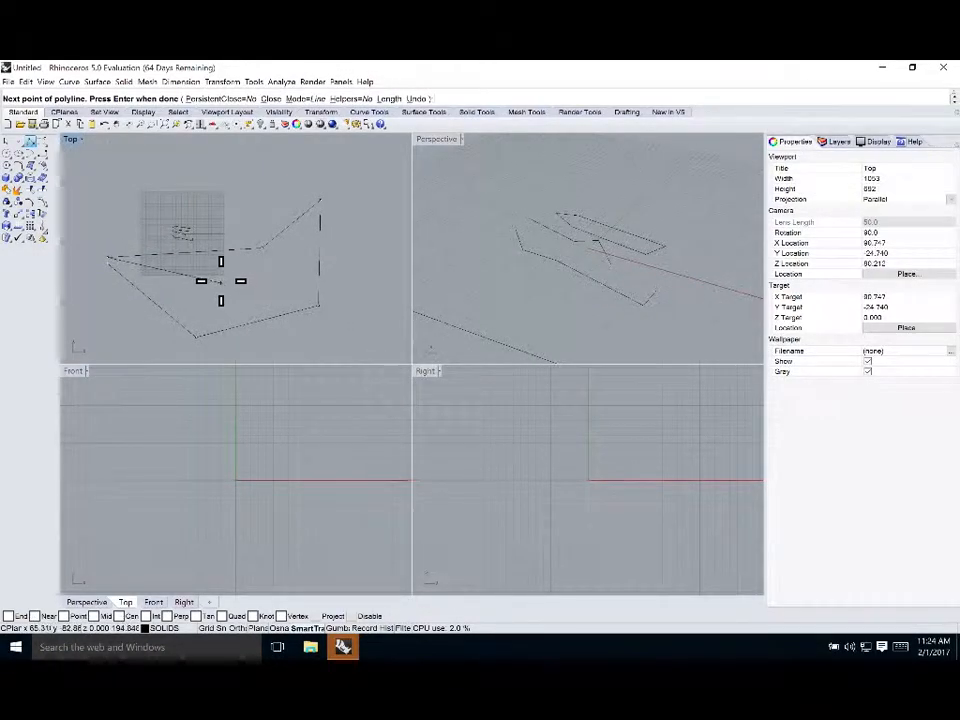
scroll(199, 288, "down", 3)
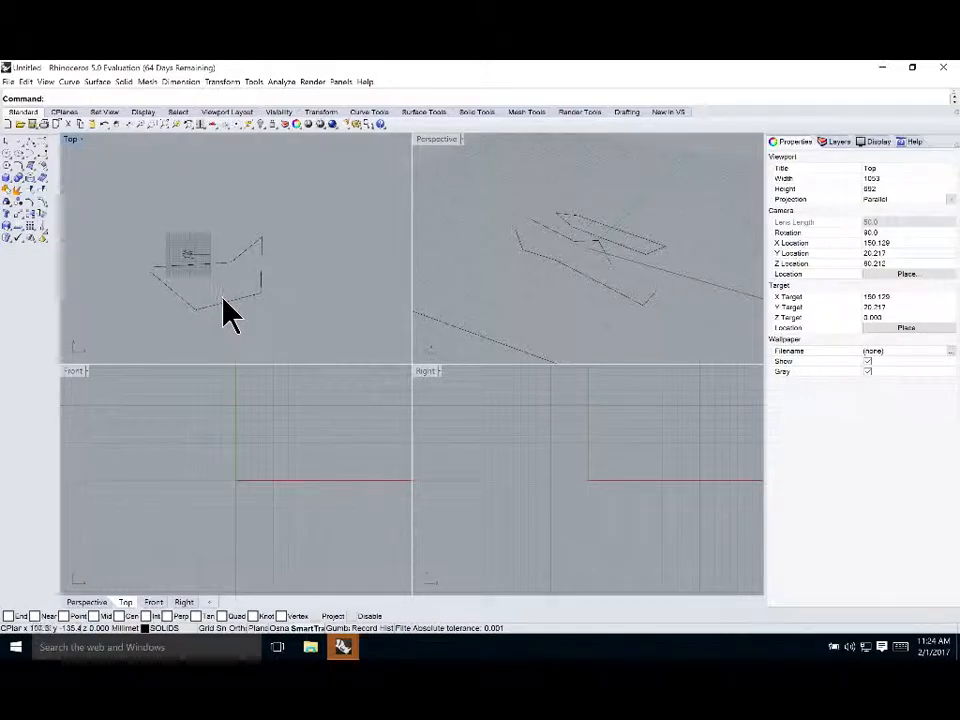
Select the new open polyline and zoom the Top view to check its object properties and layer
left_click(227, 303)
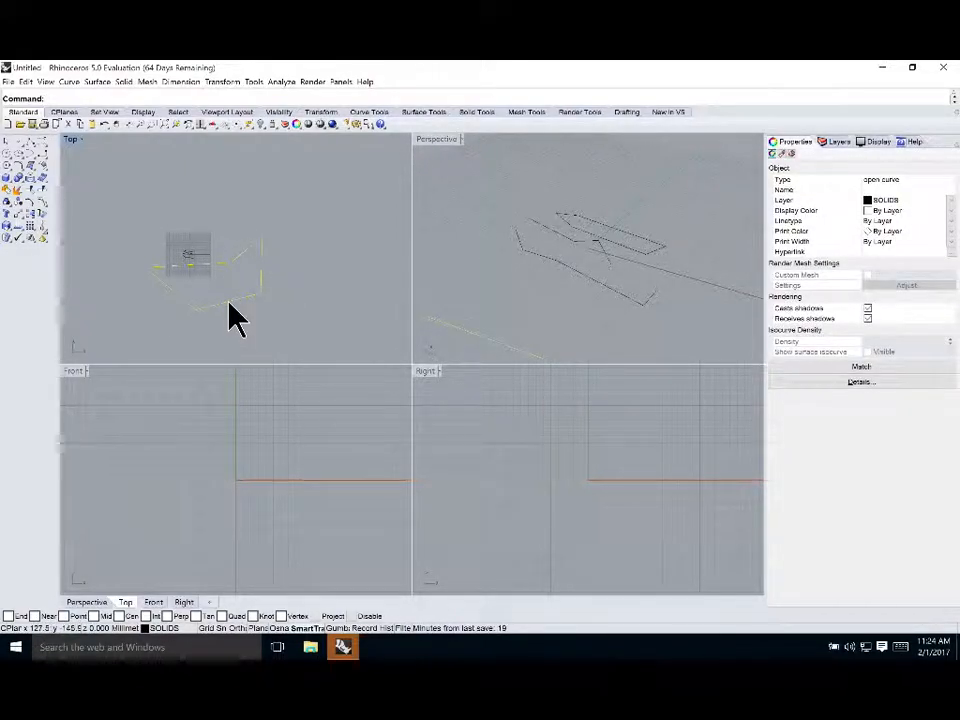
scroll(150, 275, "up", 3)
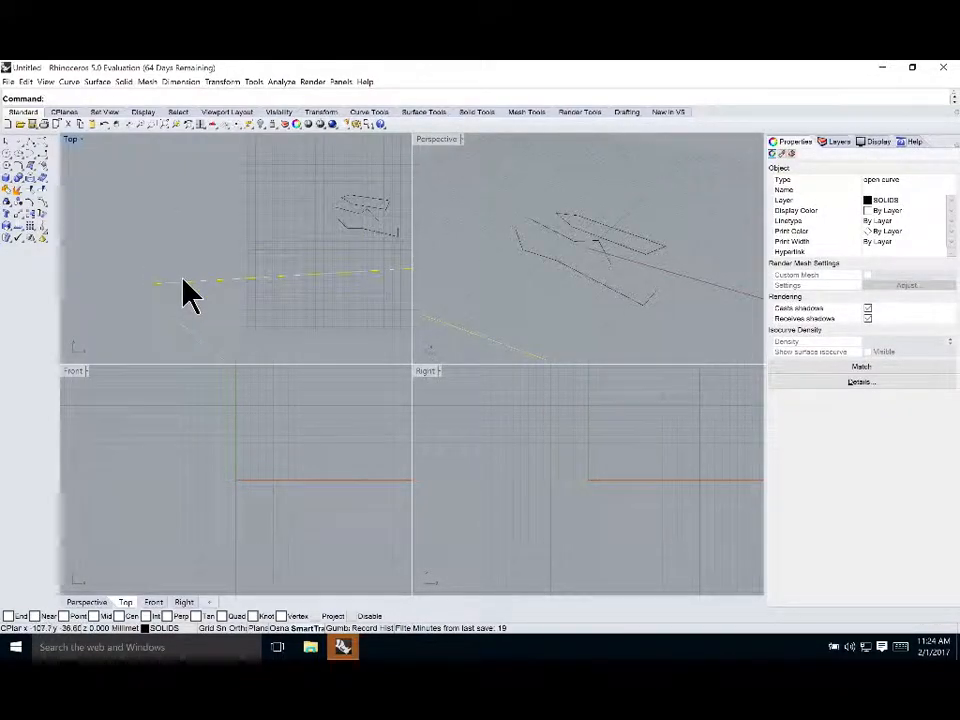
scroll(183, 281, "down", 3)
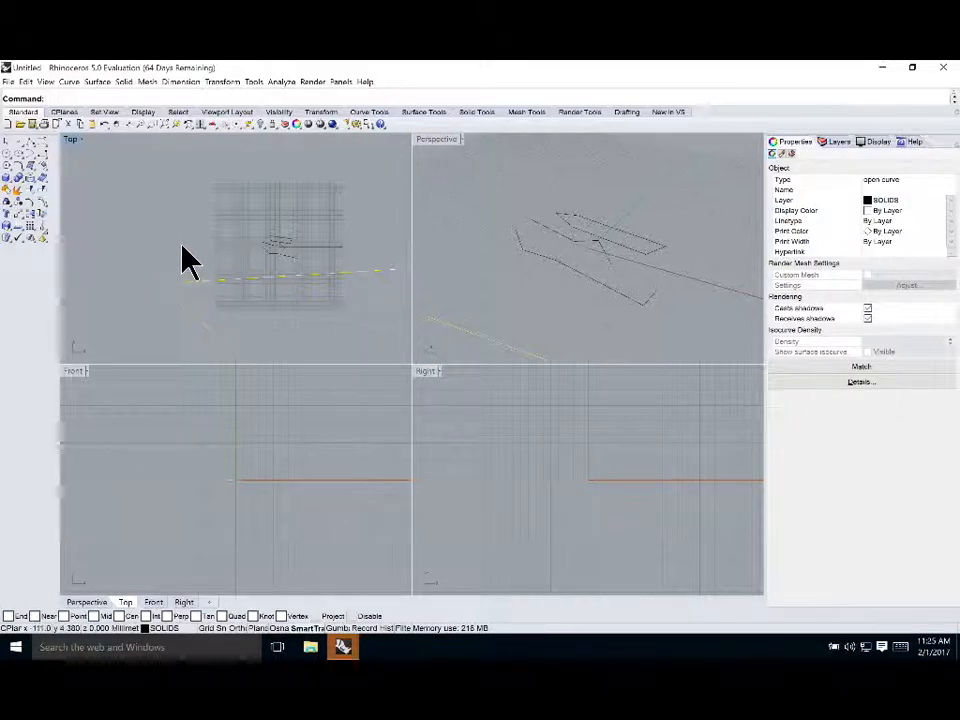
left_click(182, 246)
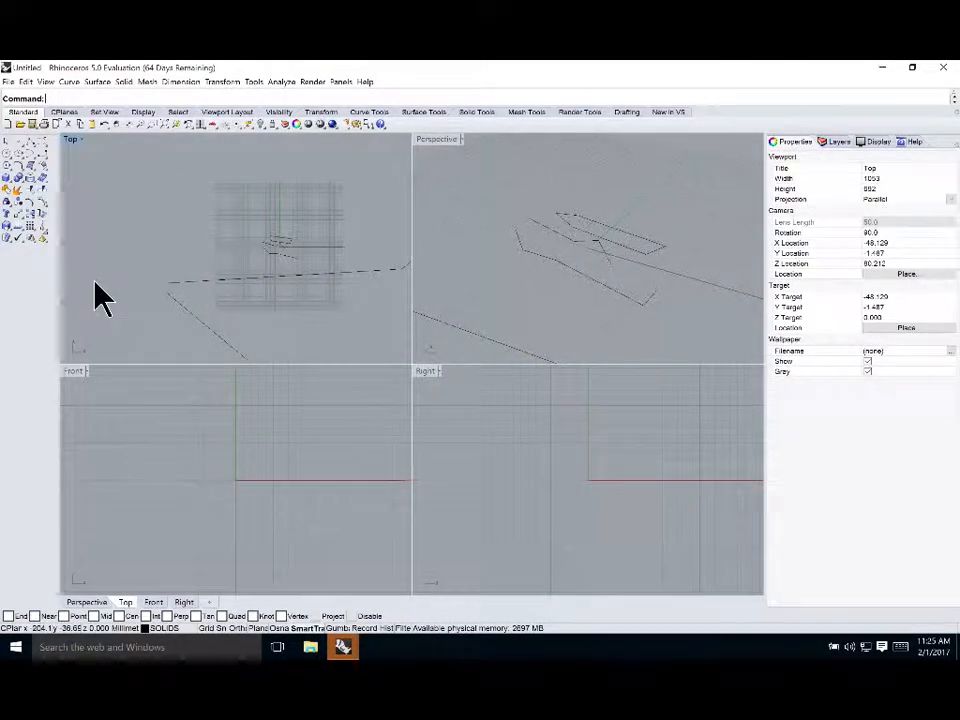
left_click(207, 281)
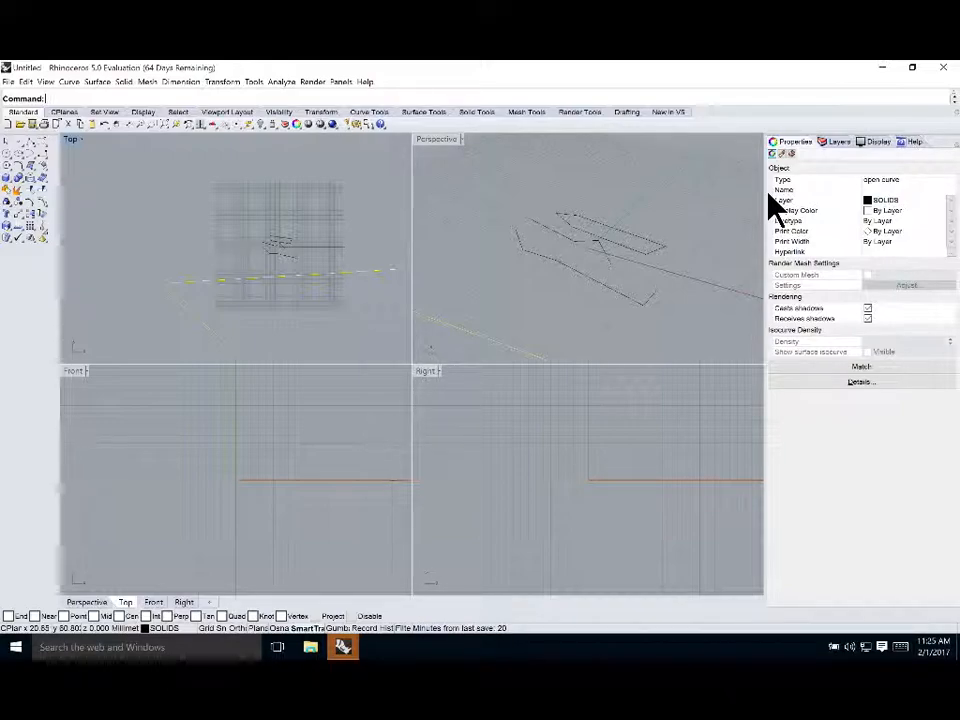
left_click(167, 270)
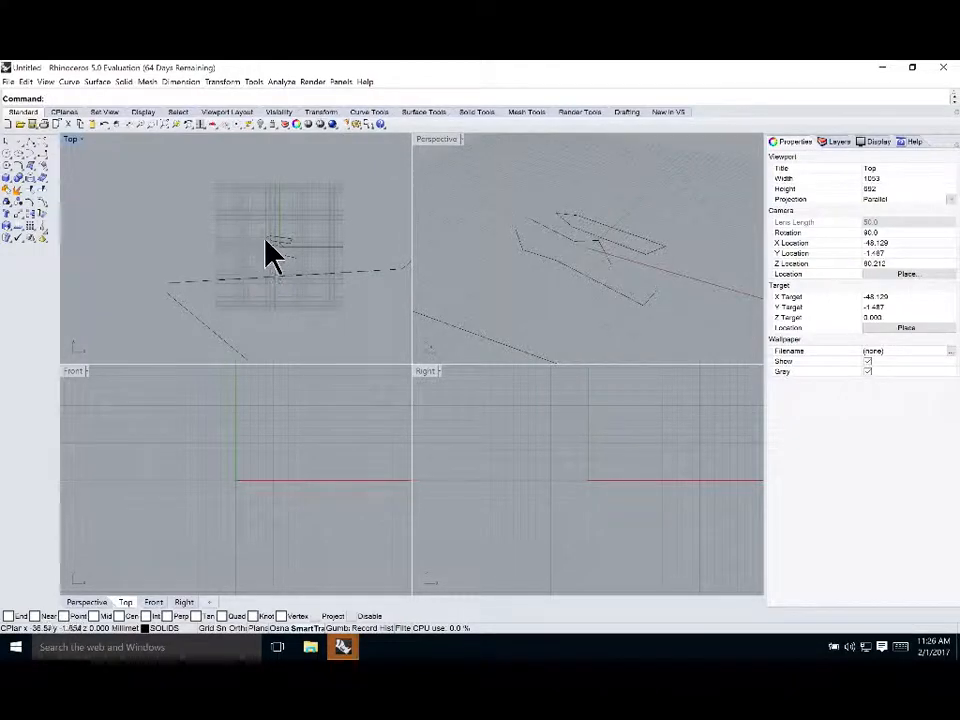
left_click_drag(260, 288, 140, 175)
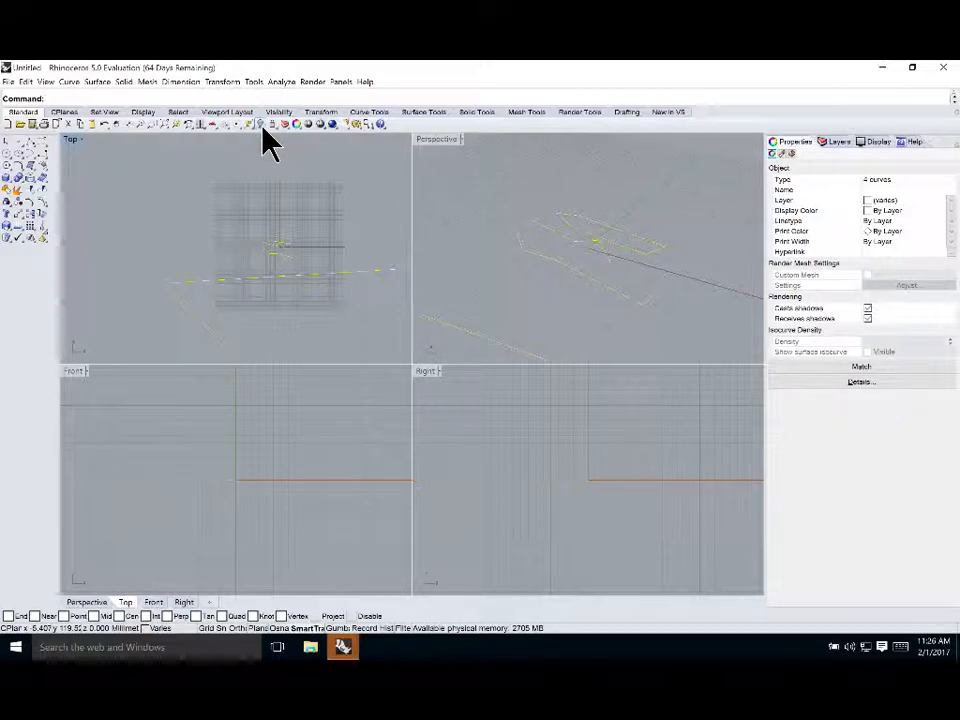
left_click(261, 124)
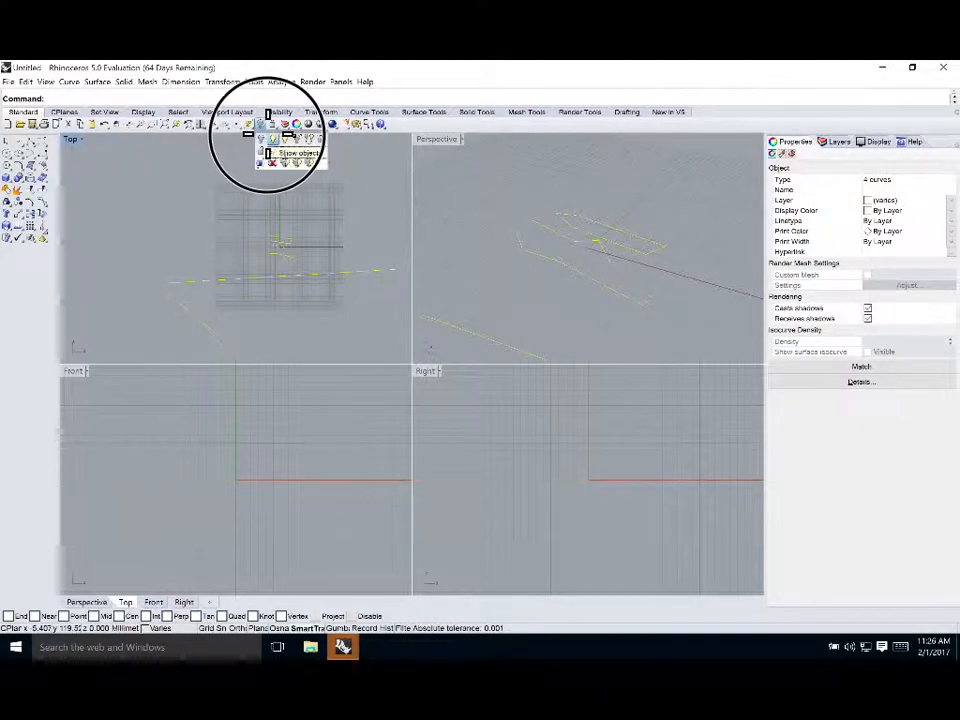
left_click(165, 193)
left_click(285, 250)
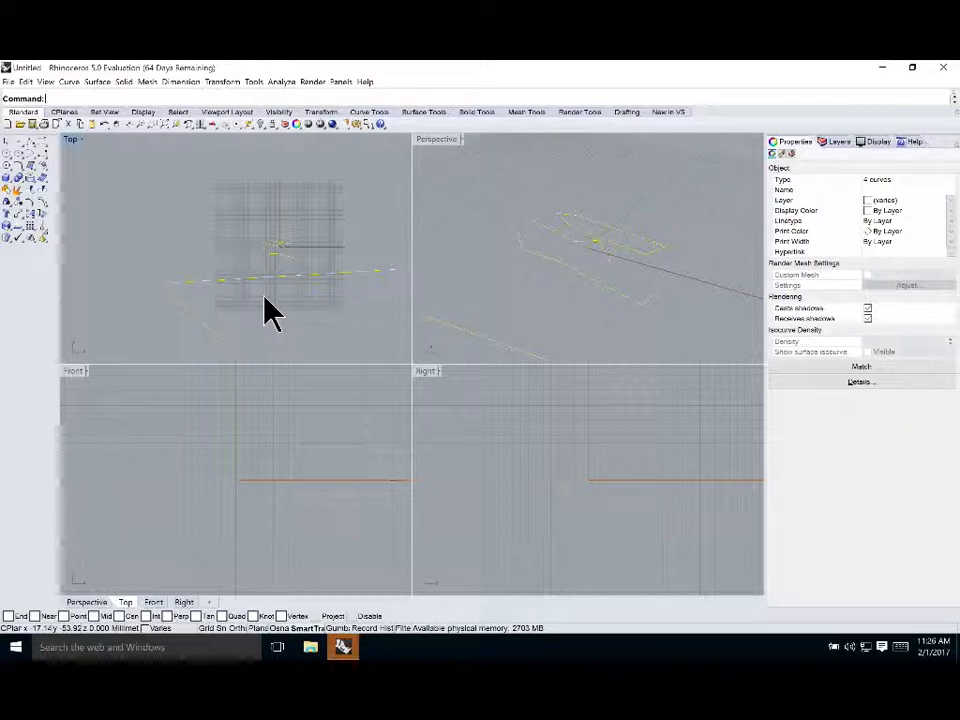
left_click(316, 214)
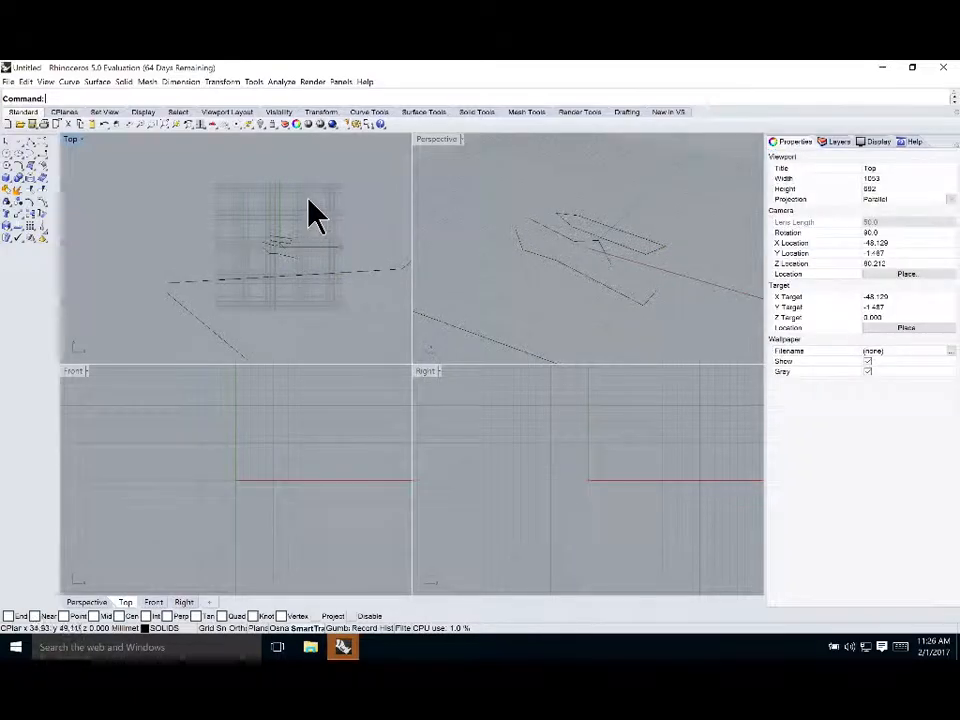
Window-select the curves in the Top view and hide them with the Hide command
left_click_drag(308, 200, 281, 309)
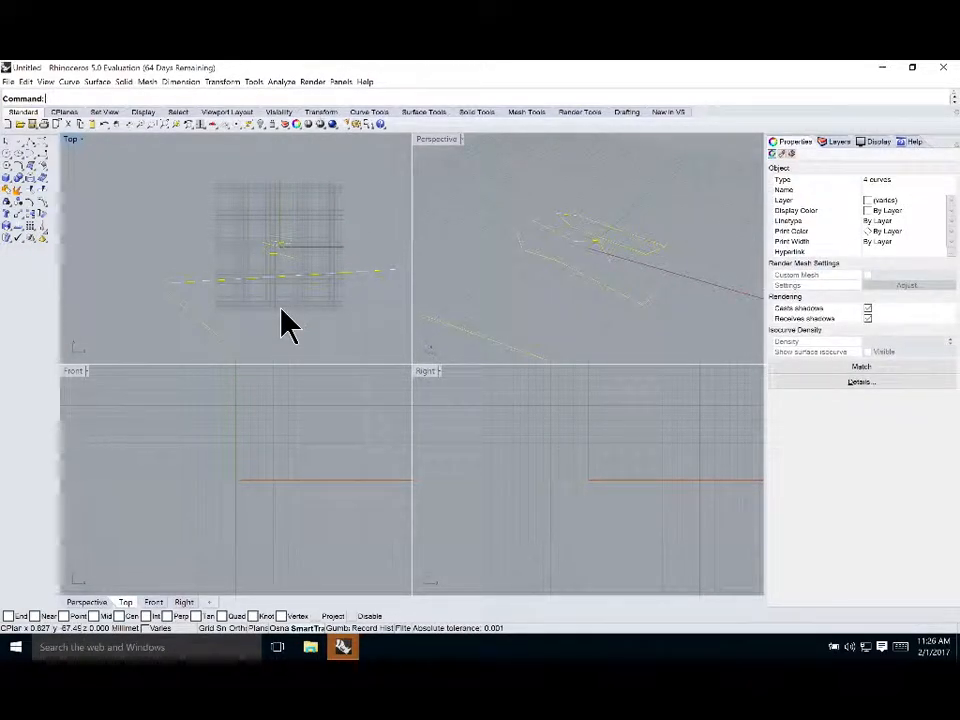
type("Hide")
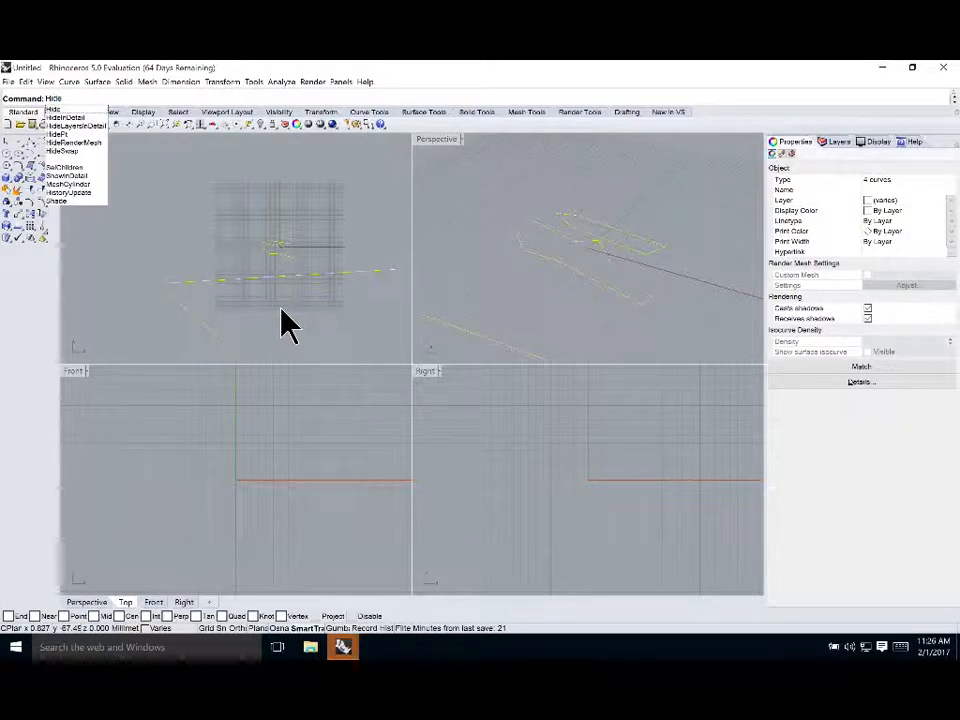
key("Return")
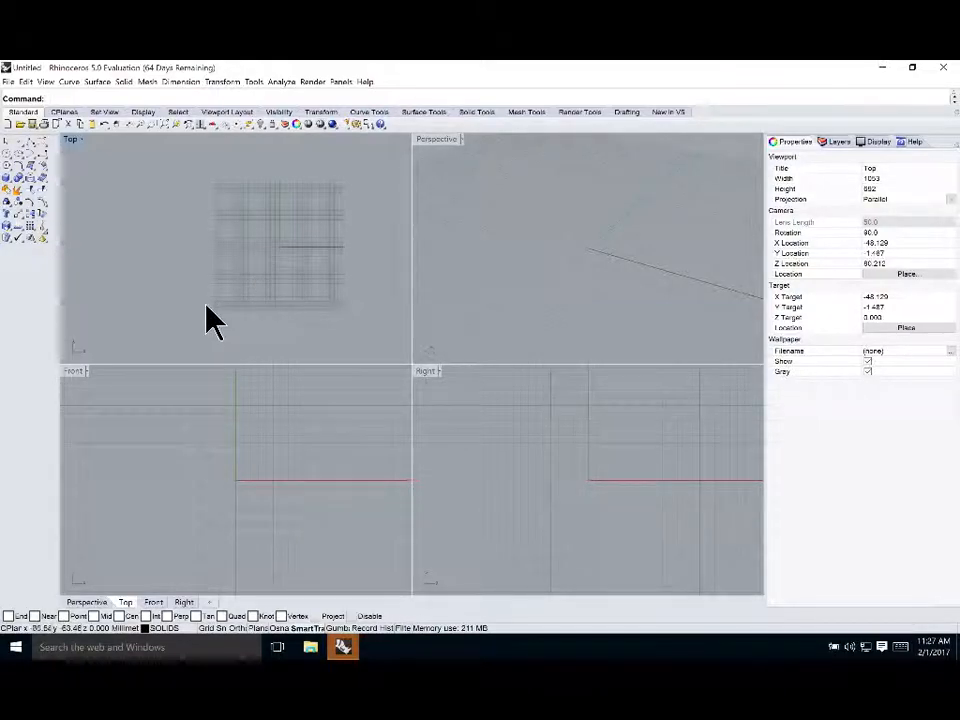
key("super")
type("y")
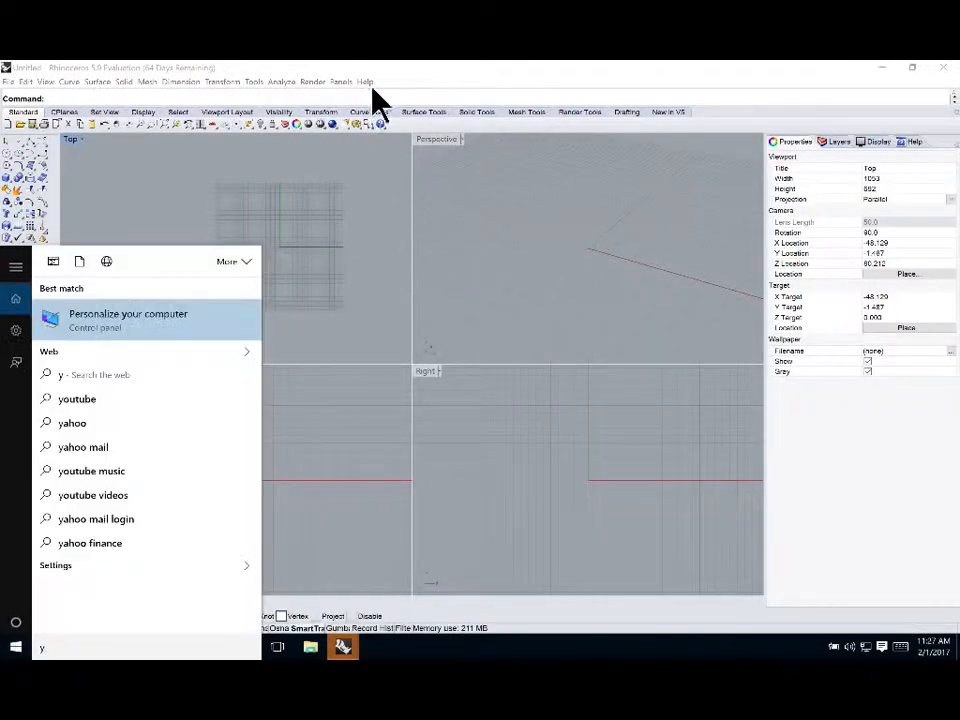
left_click(325, 243)
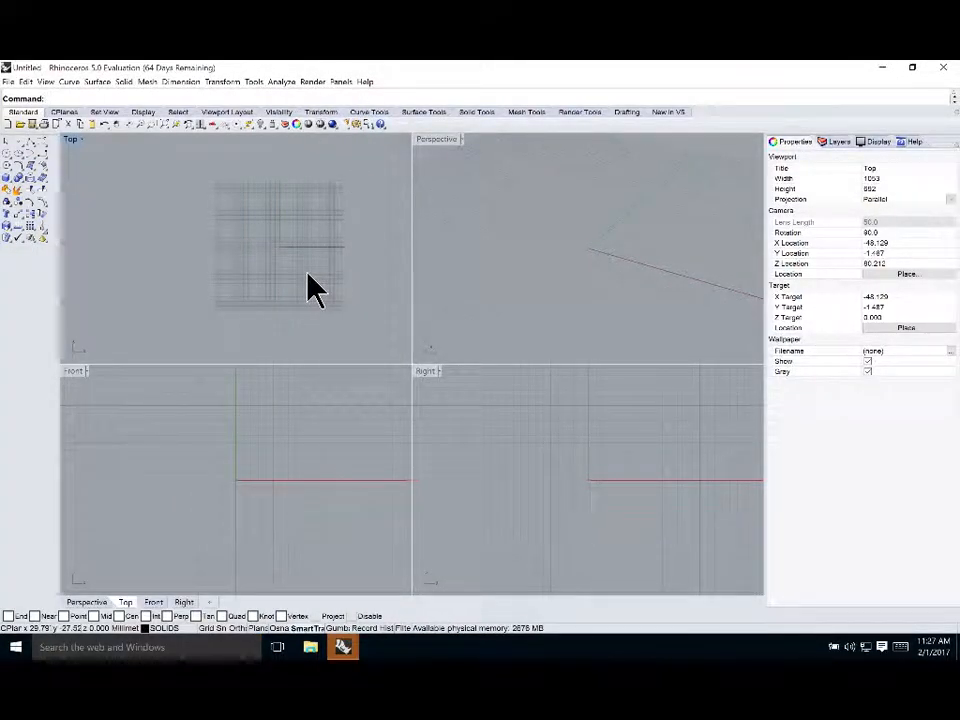
key("super")
left_click(239, 183)
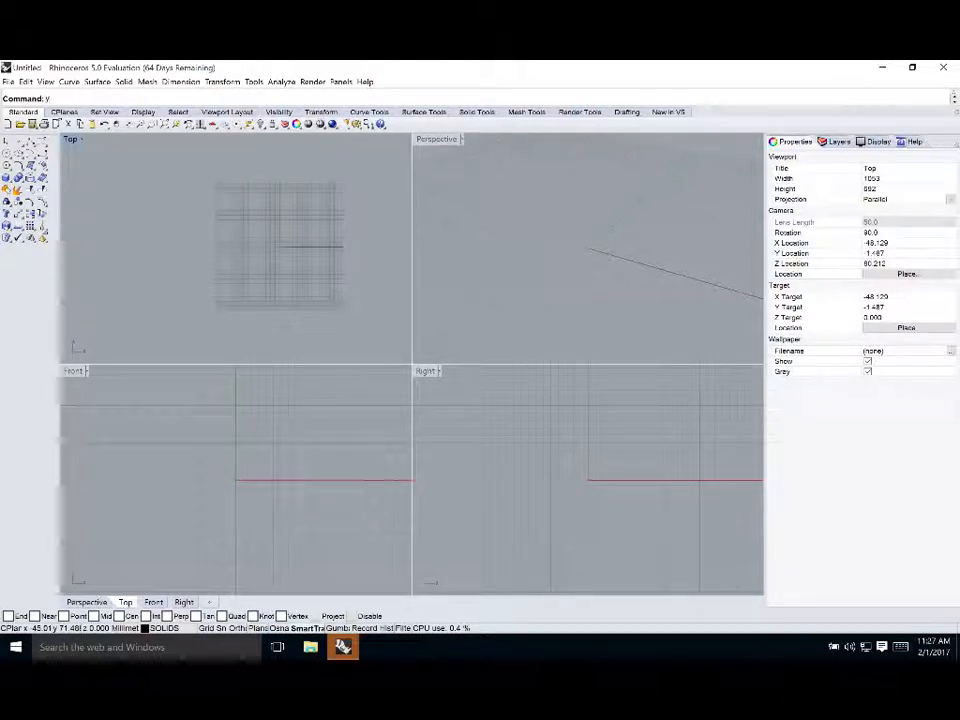
type("y")
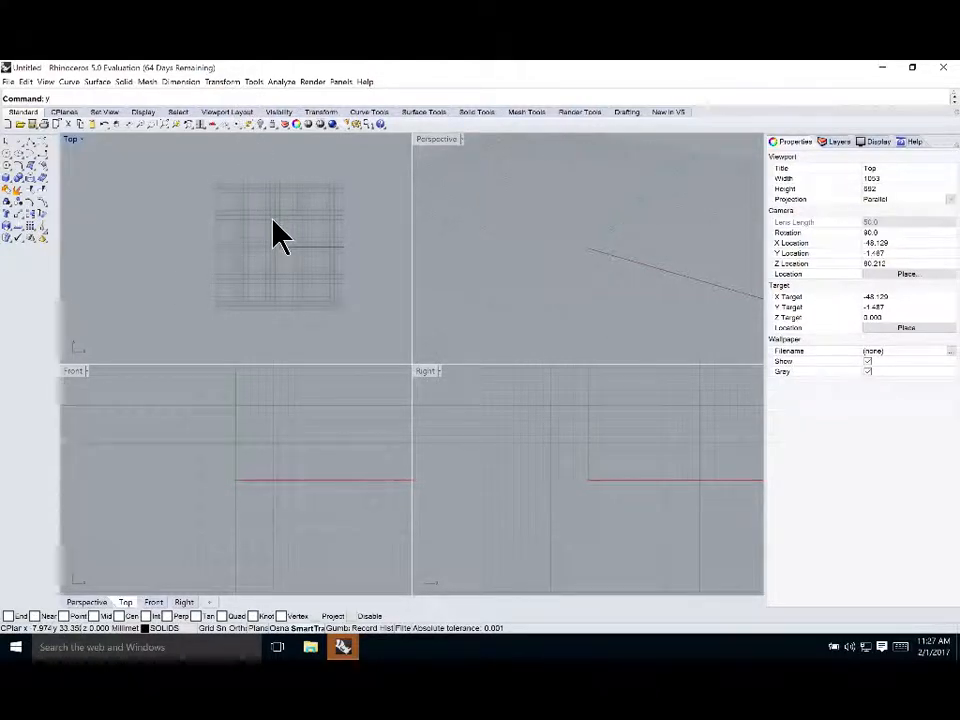
Show all hidden objects again
left_click(261, 125)
left_click(264, 127)
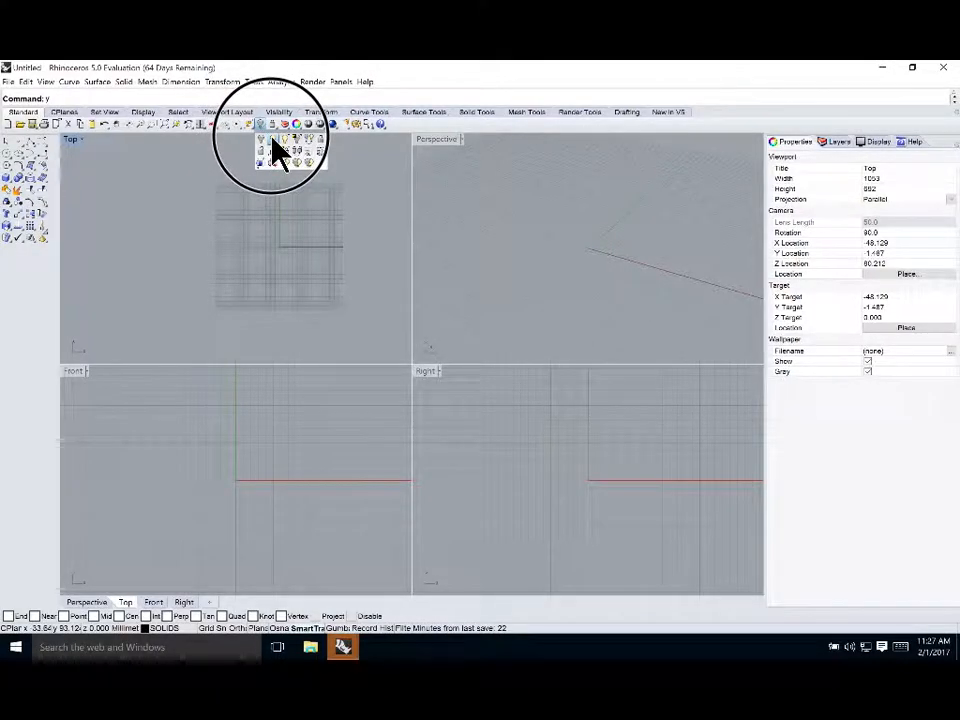
left_click(269, 133)
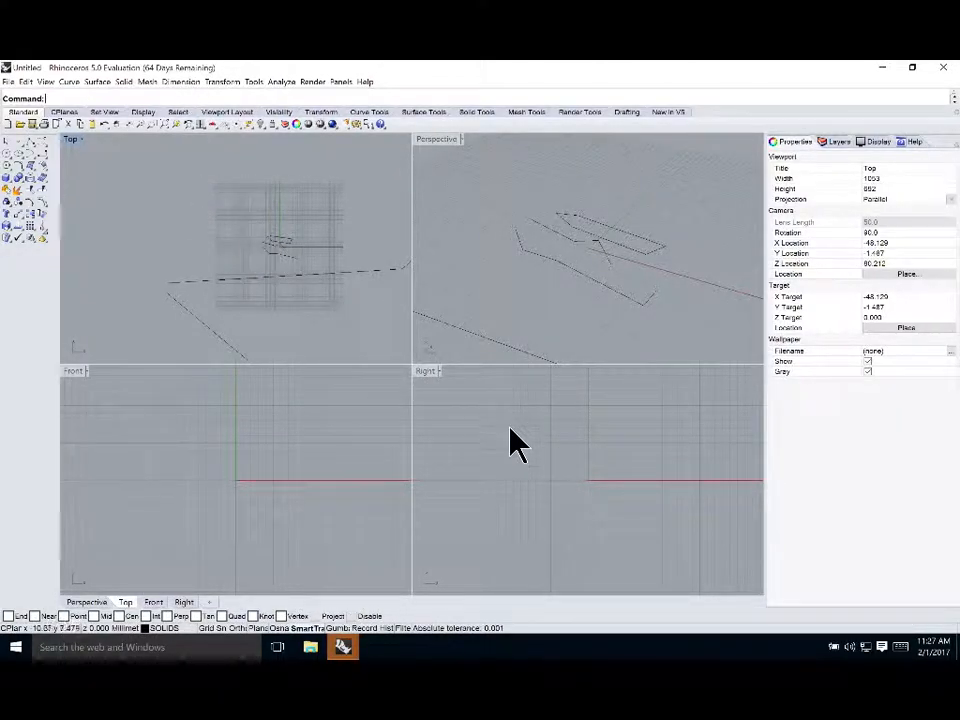
Maximize the Top viewport and zoom its view
double_click(72, 142)
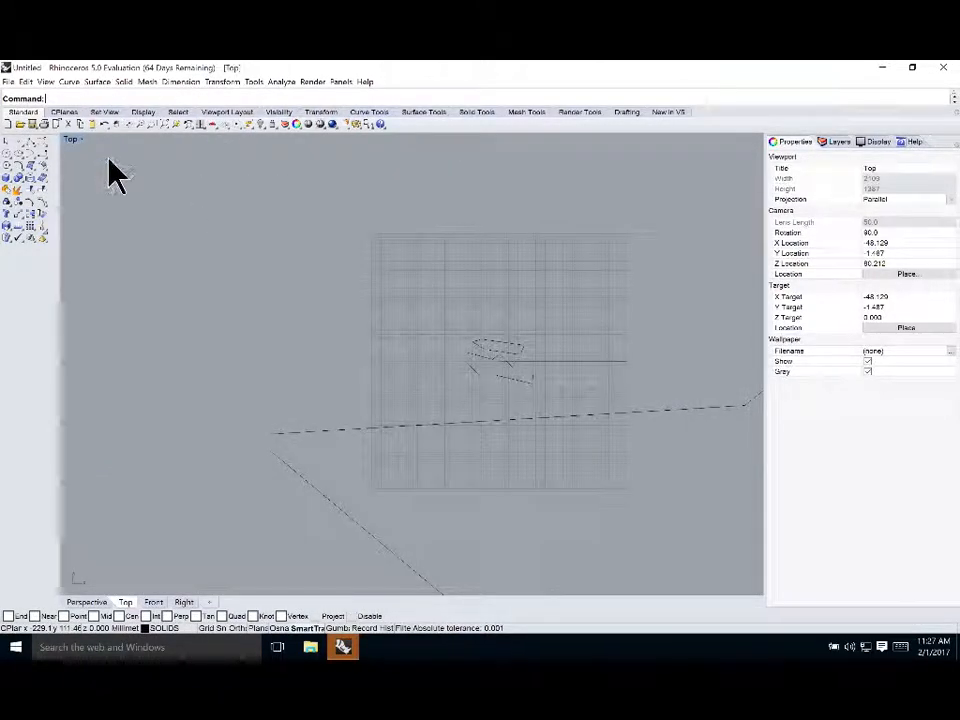
scroll(591, 321, "down", 3)
scroll(591, 321, "up", 5)
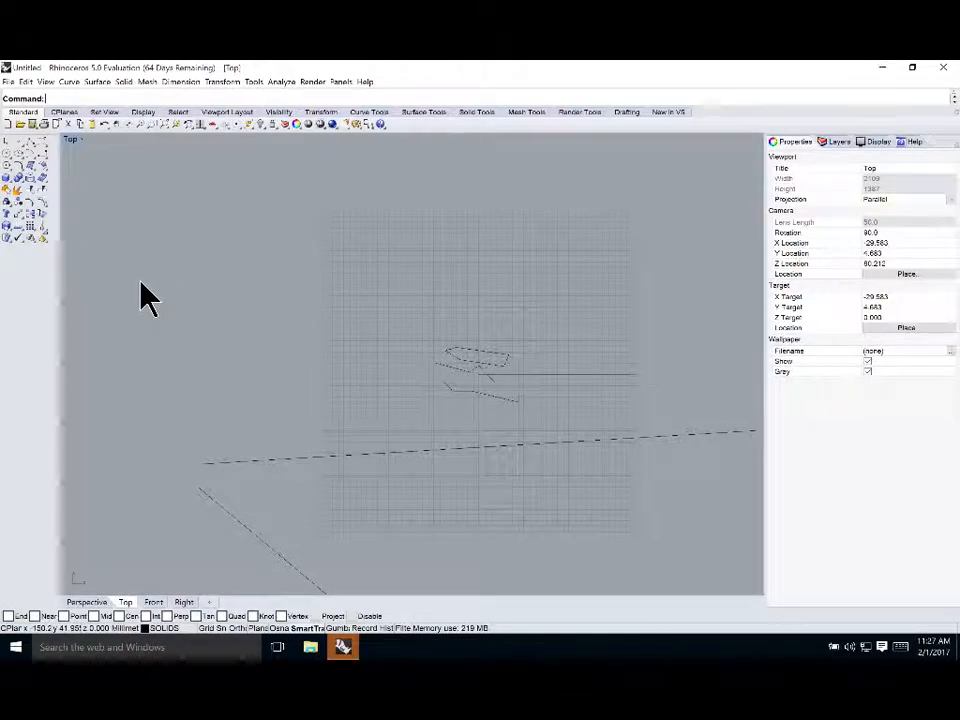
Window-select the curves near the origin in the maximized Top view to check their properties
left_click_drag(130, 211, 585, 520)
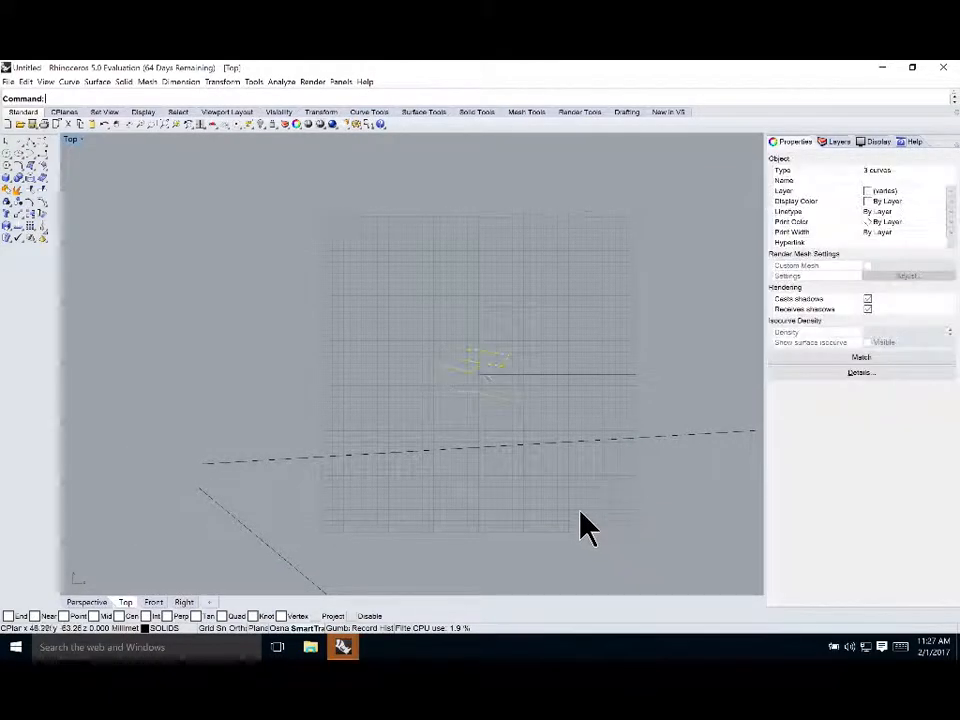
left_click(294, 339)
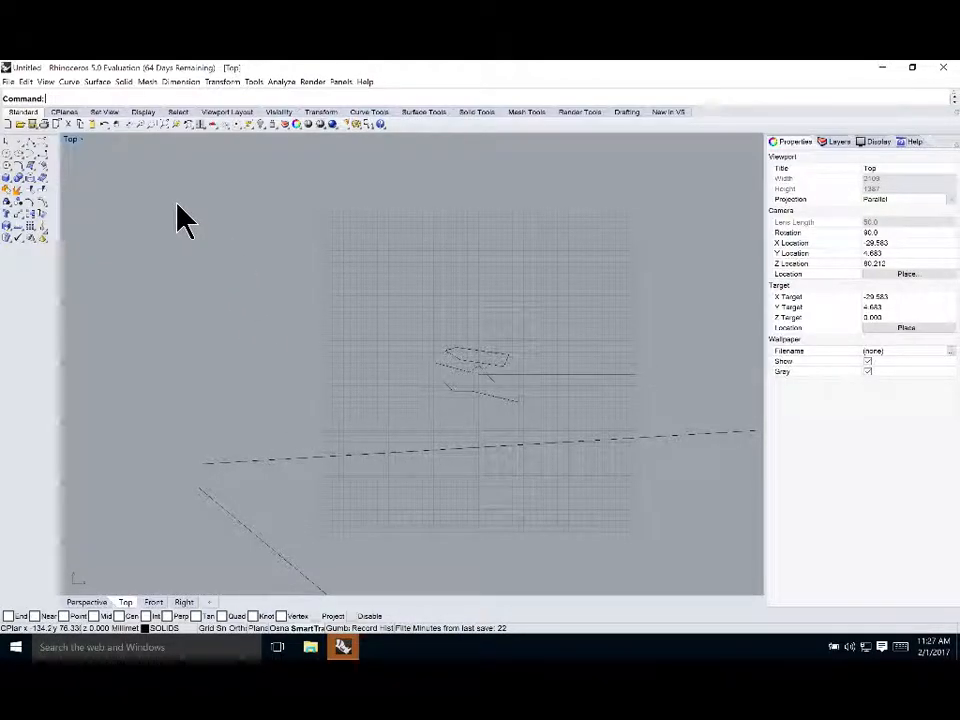
left_click_drag(207, 196, 650, 540)
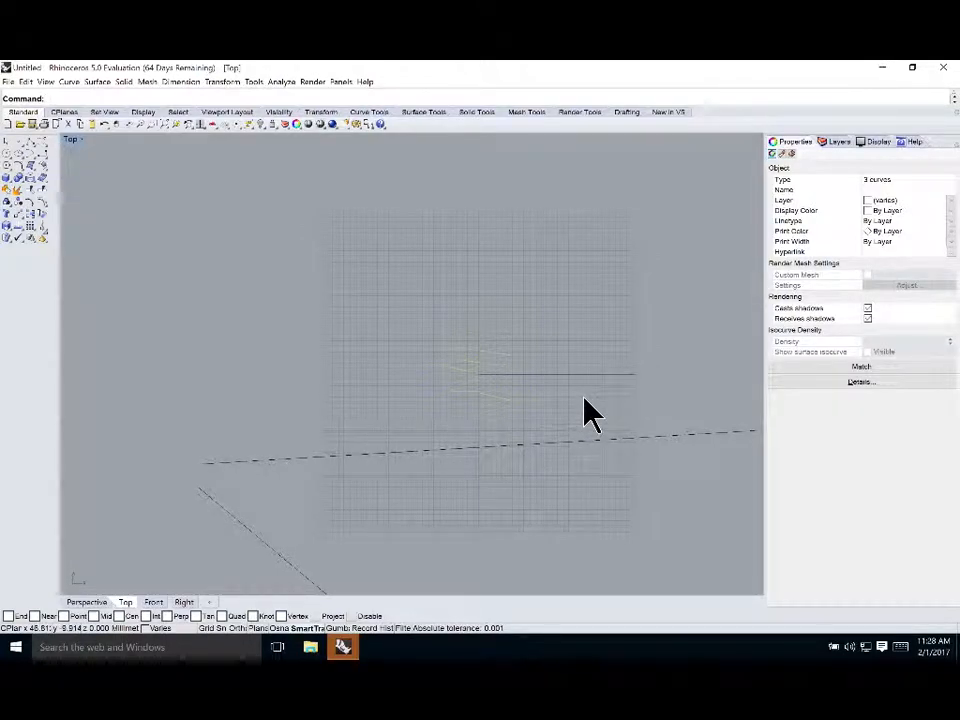
scroll(495, 351, "down", 6)
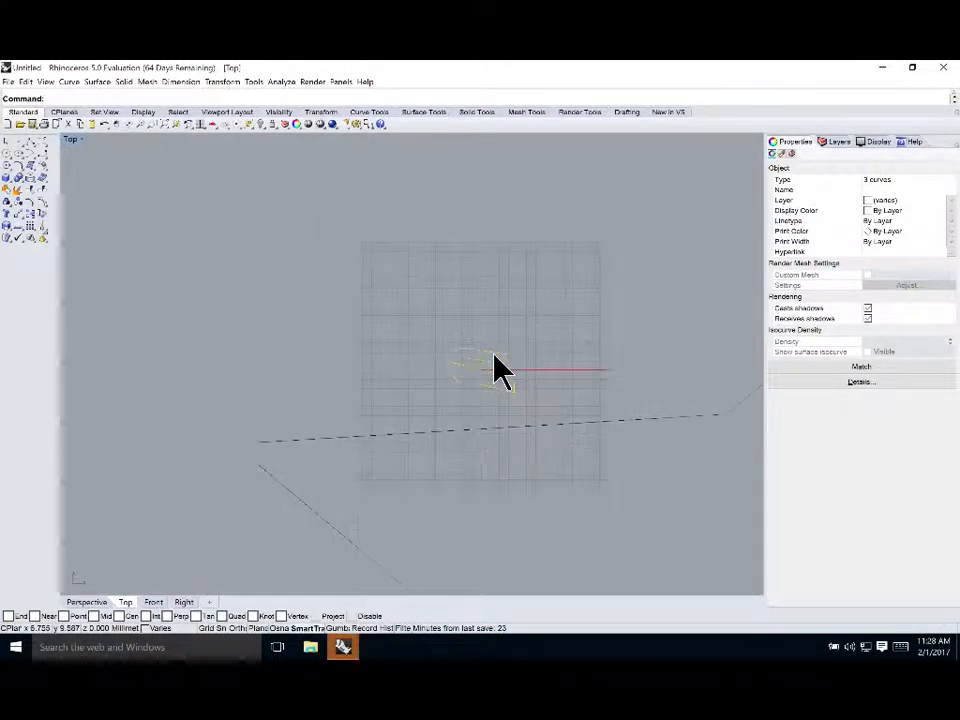
left_click_drag(170, 144, 671, 555)
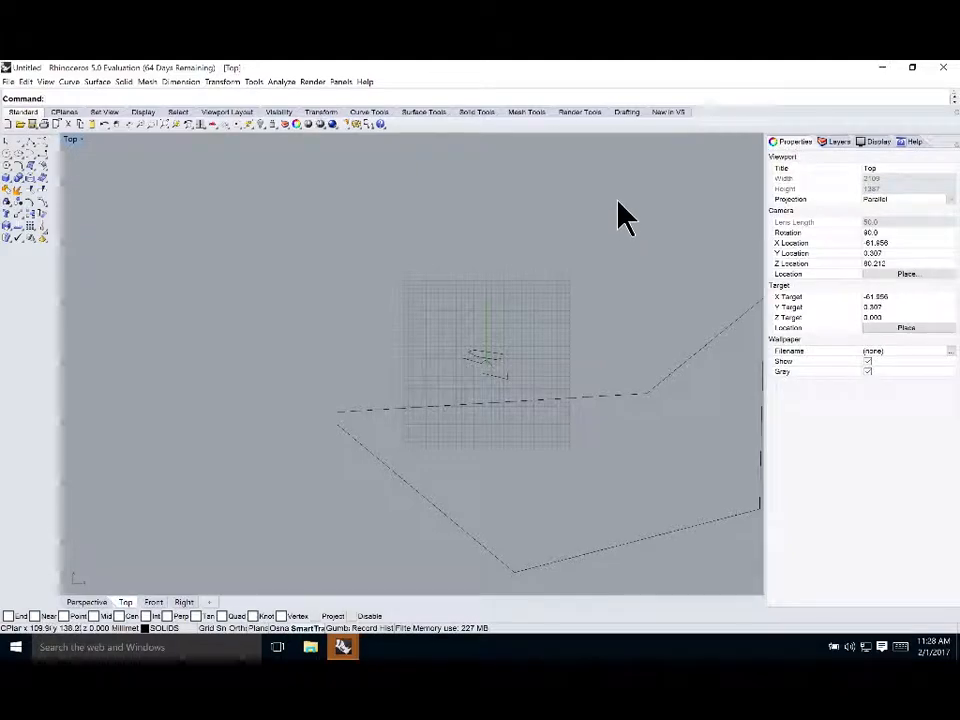
Select the curves near the origin individually and by window to compare their properties, then clear the selection
left_click_drag(658, 208, 265, 491)
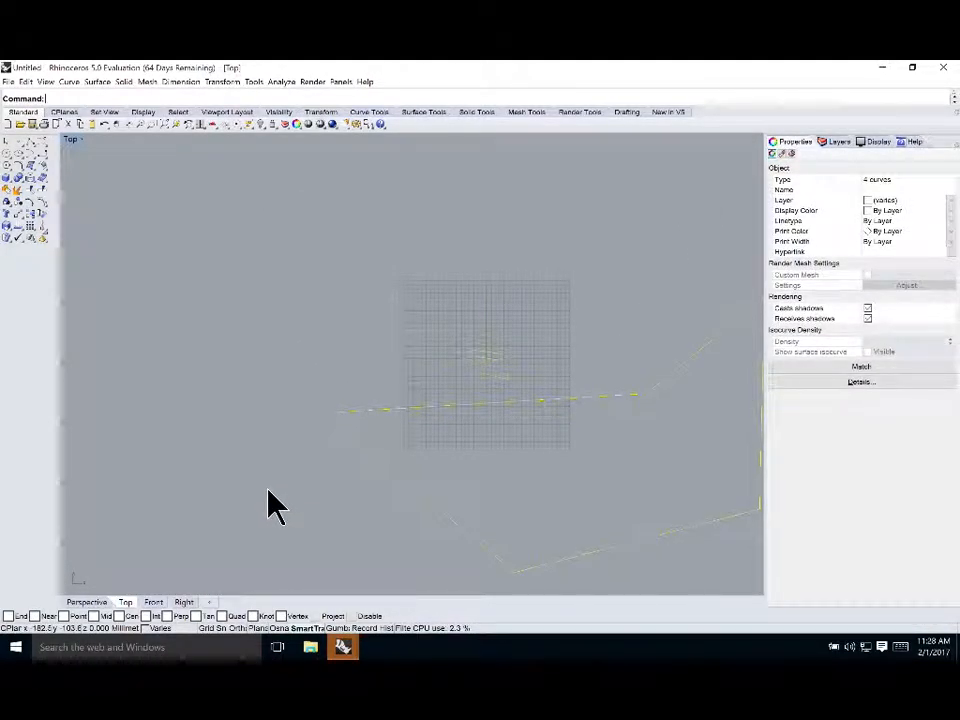
left_click(568, 343)
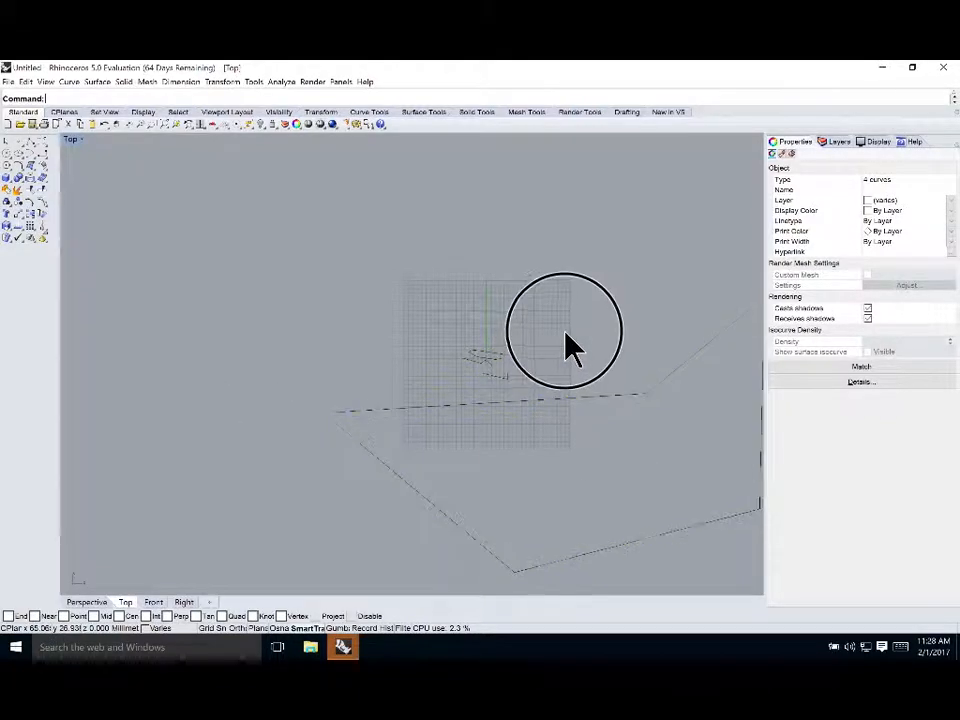
scroll(506, 379, "up", 5)
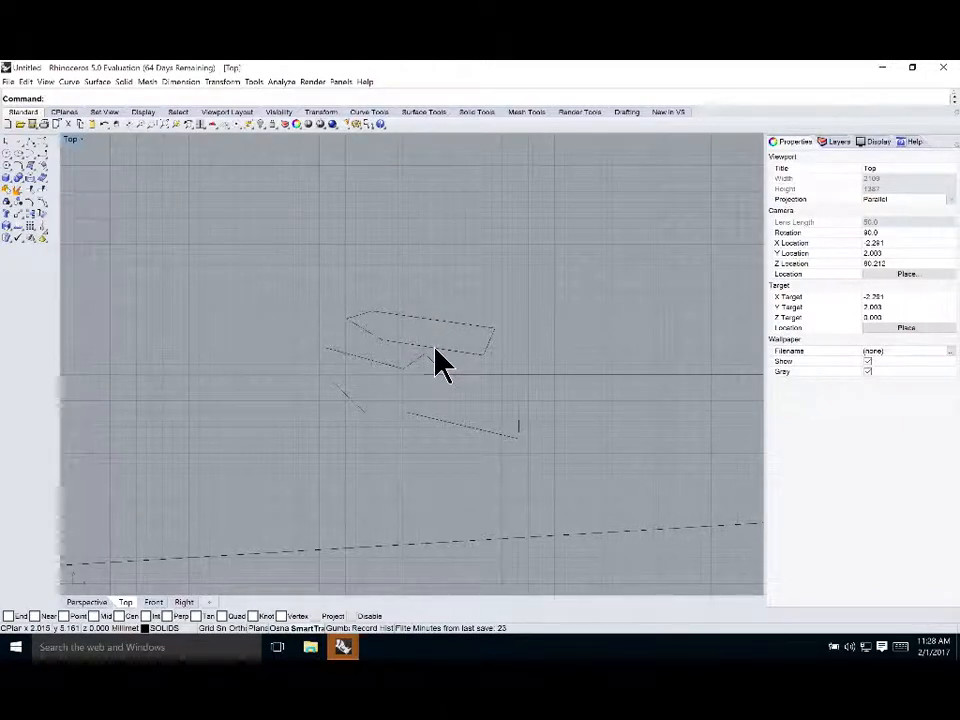
left_click(435, 350)
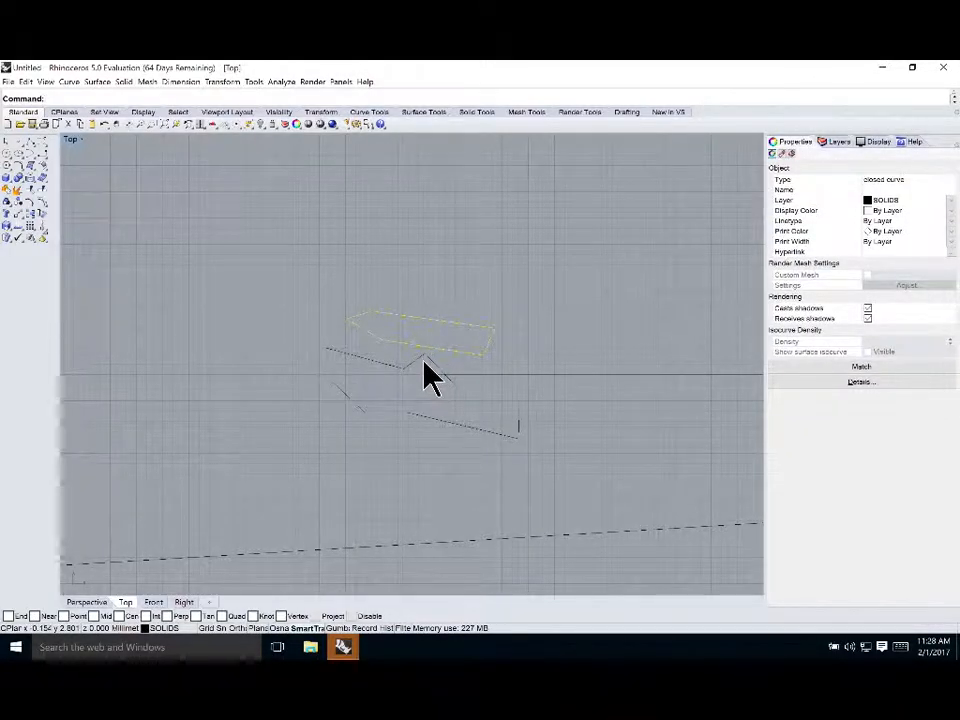
left_click(418, 357, "shift")
left_click(355, 407, "shift")
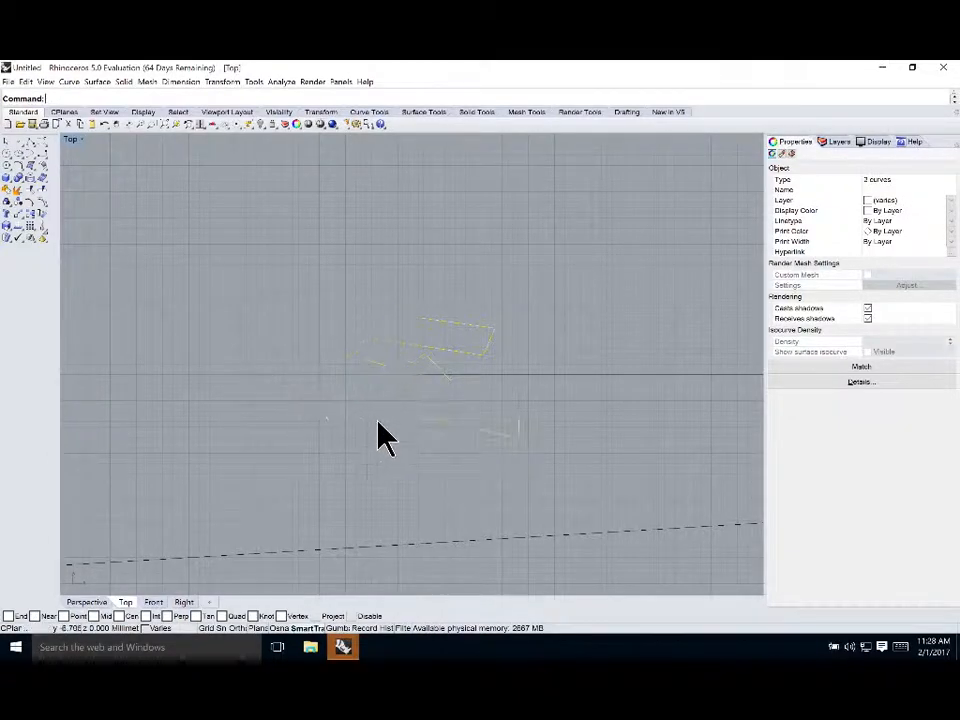
left_click(520, 545, "shift")
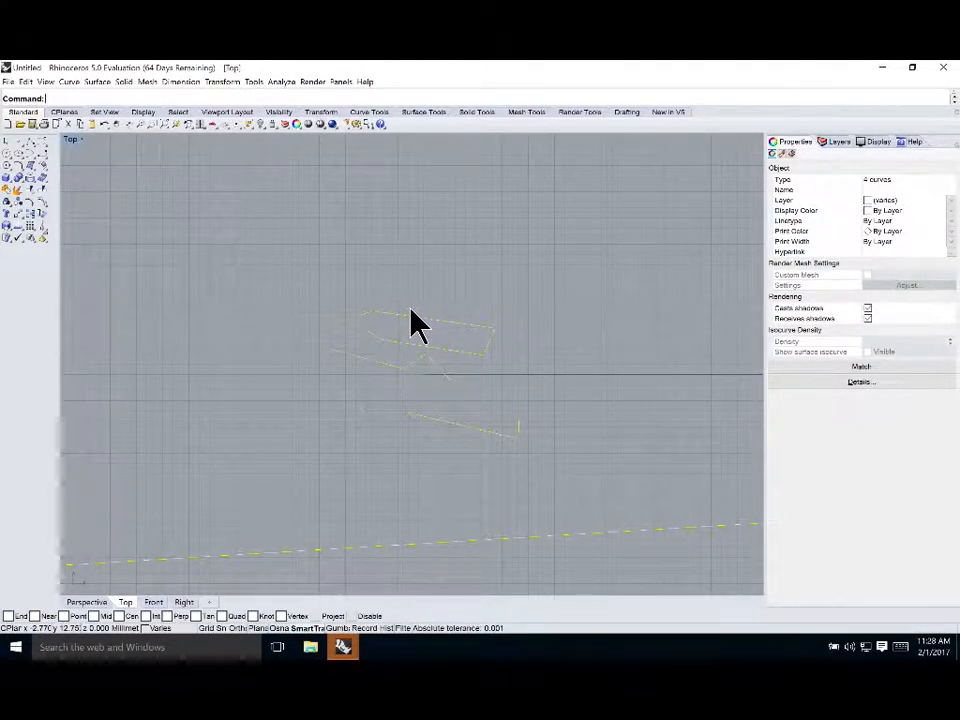
left_click(441, 324)
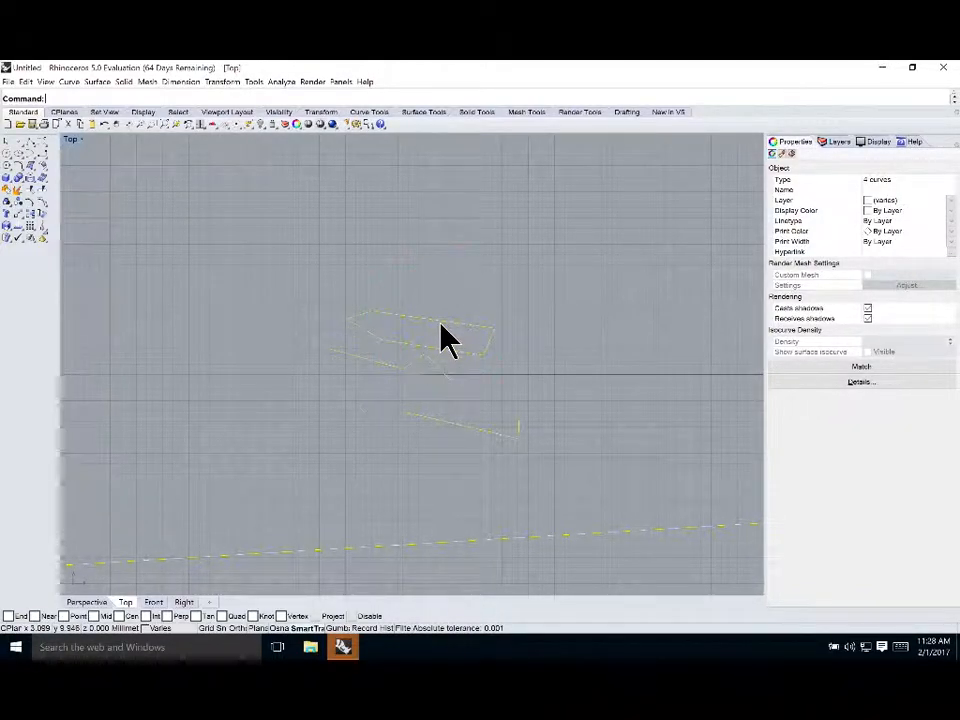
key("super")
left_click(353, 183)
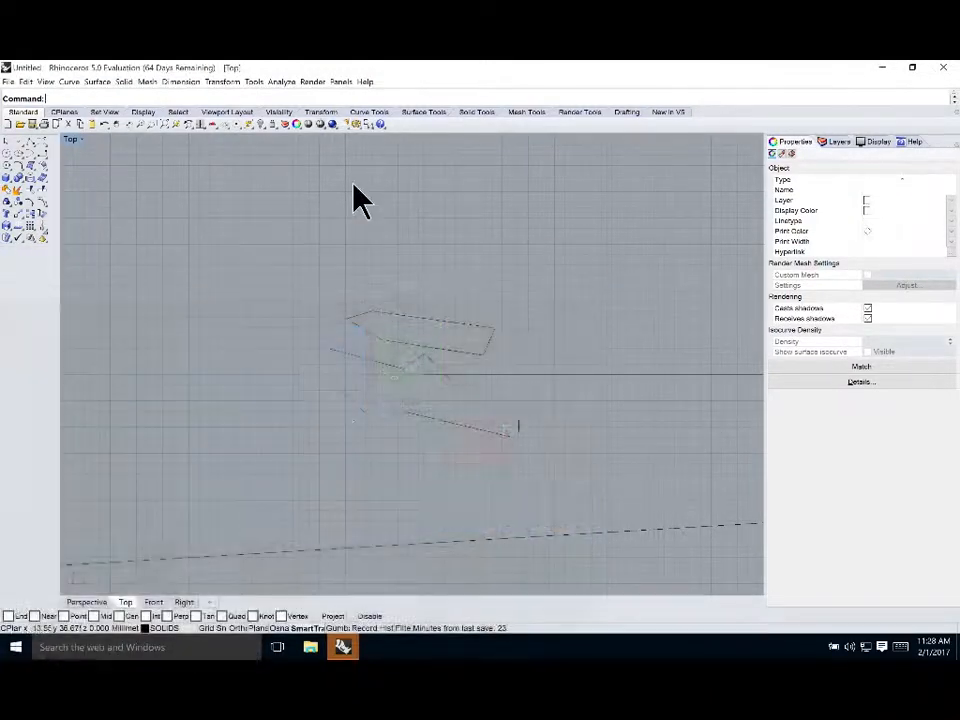
left_click(289, 240)
left_click_drag(291, 241, 531, 542)
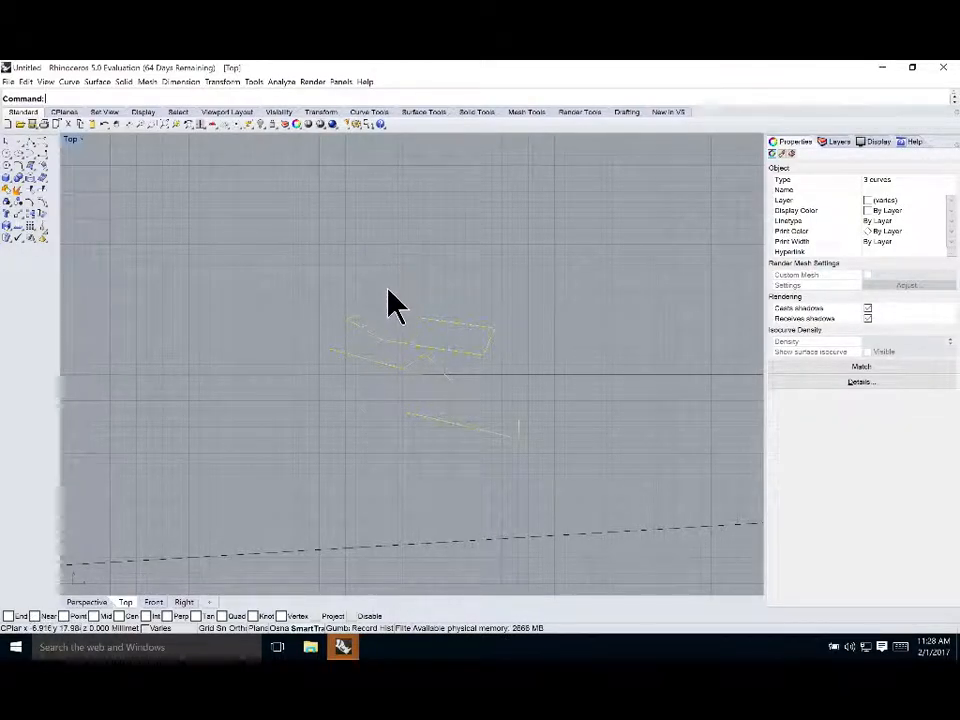
left_click(392, 312, "ctrl")
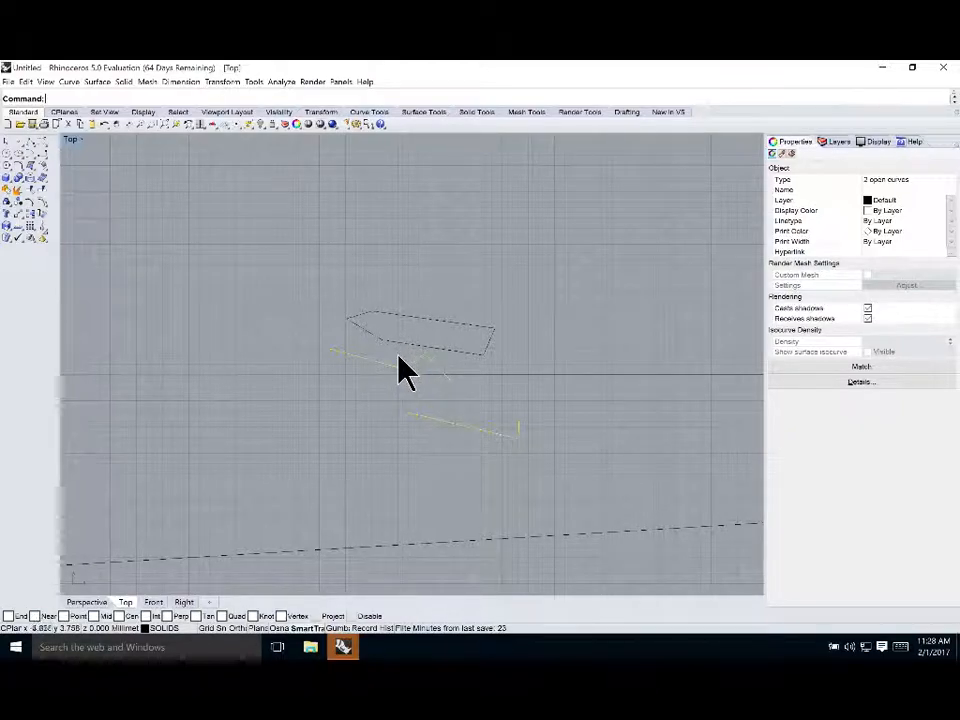
left_click(372, 365, "ctrl")
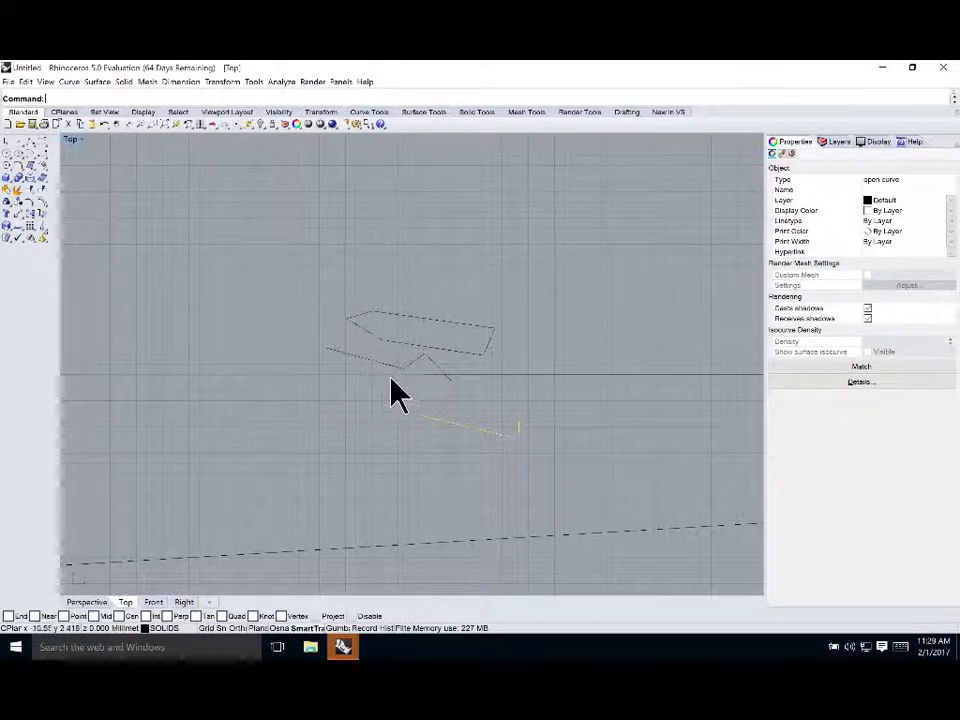
key("Escape")
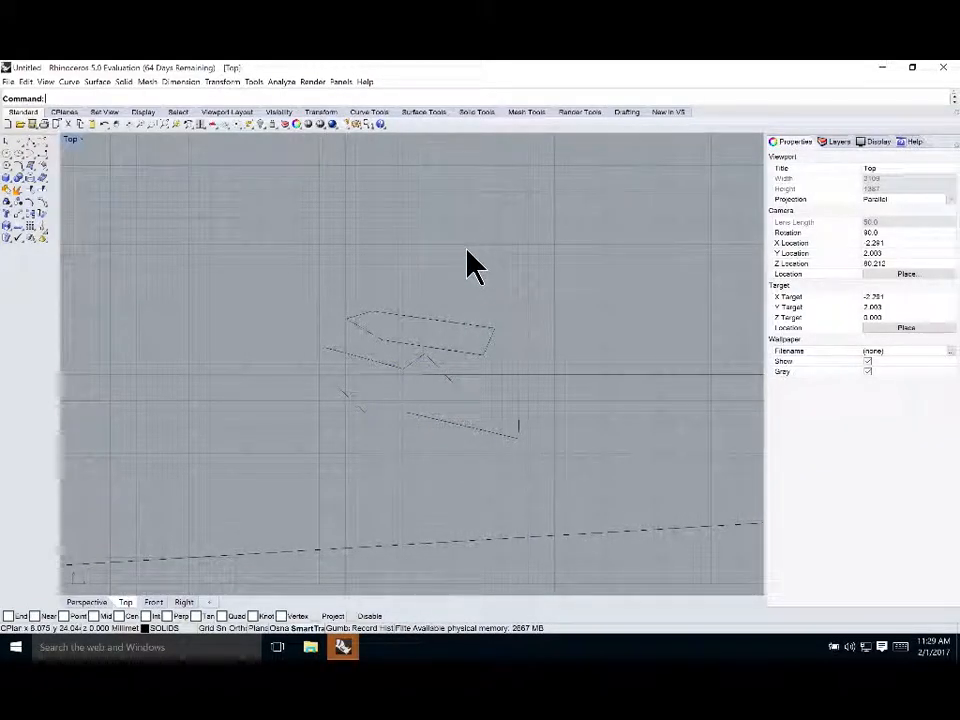
Window-select the curves again, add the long polyline, then deselect and restore the four-viewport layout
left_click_drag(272, 232, 617, 489)
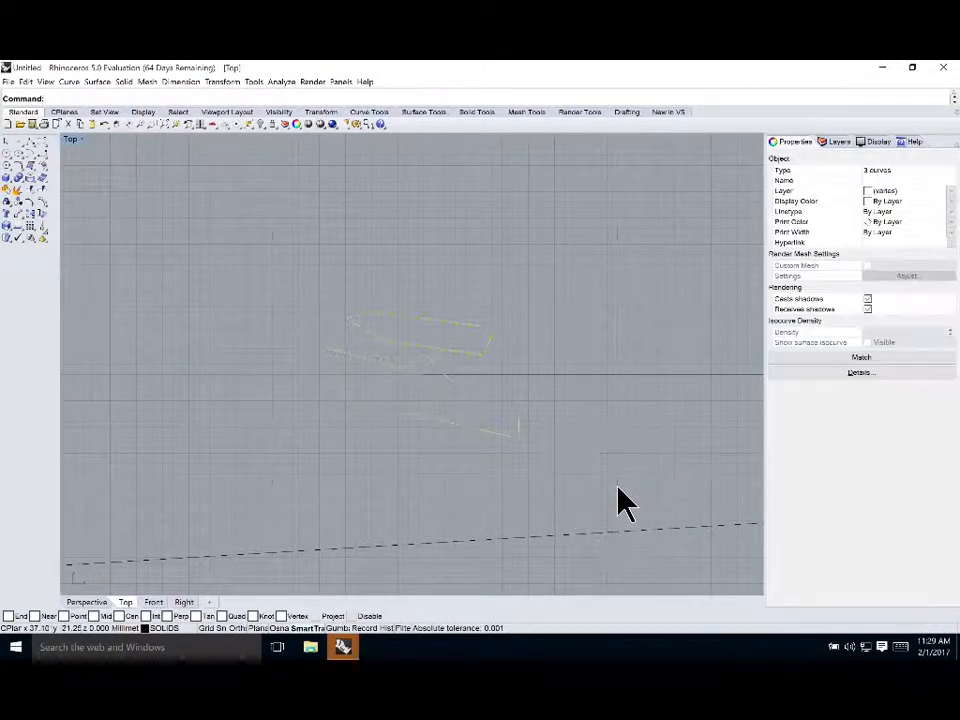
left_click(577, 540, "shift")
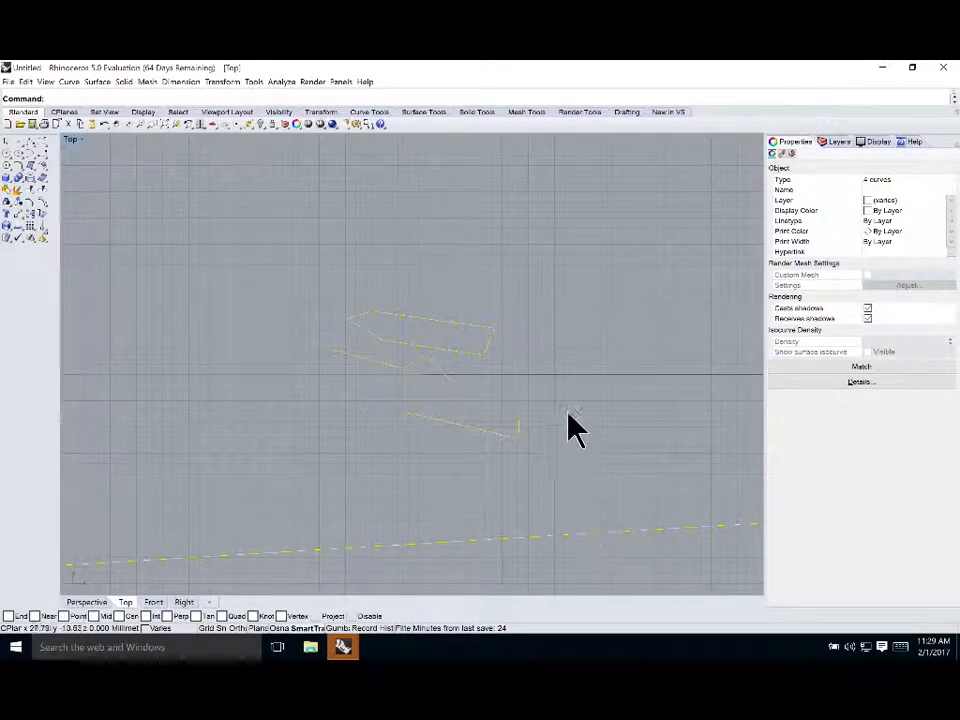
scroll(570, 379, "down", 3)
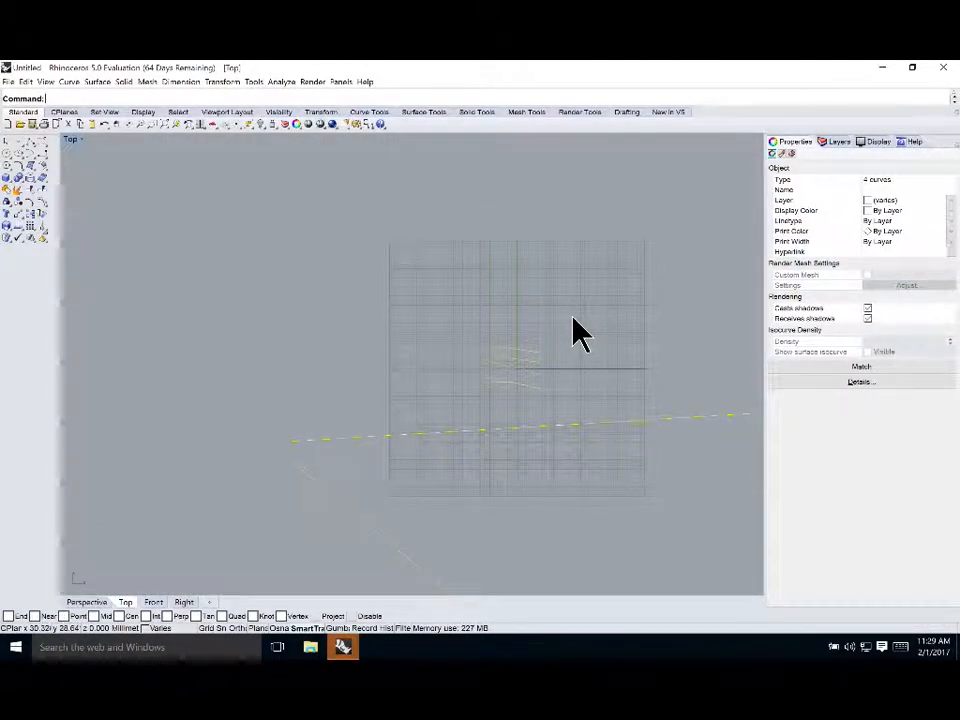
key("Escape")
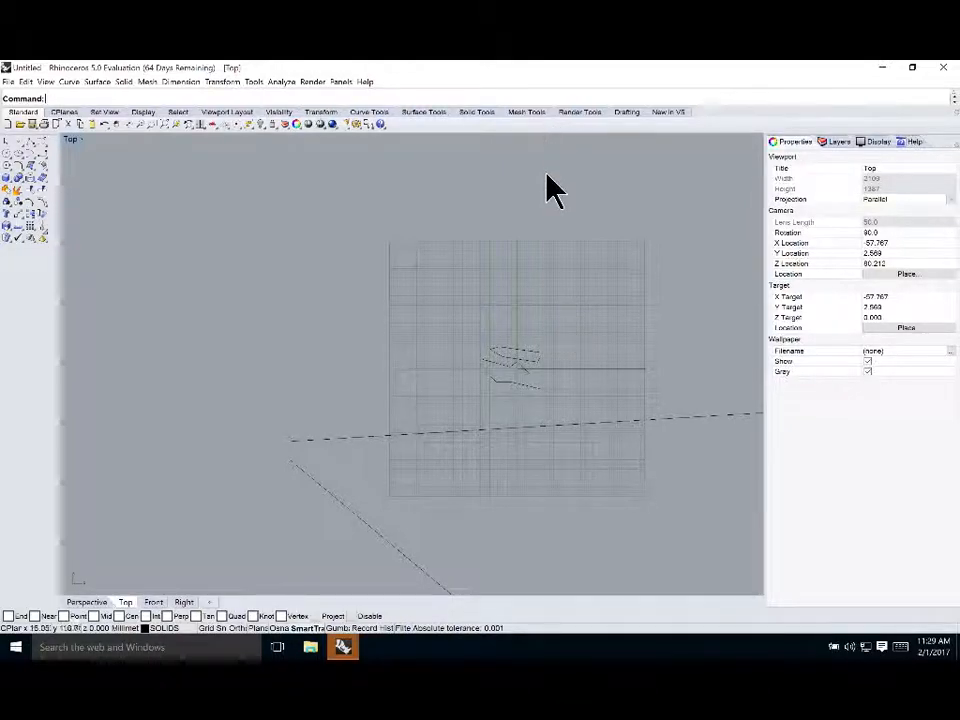
right_click_drag(583, 379, 455, 330)
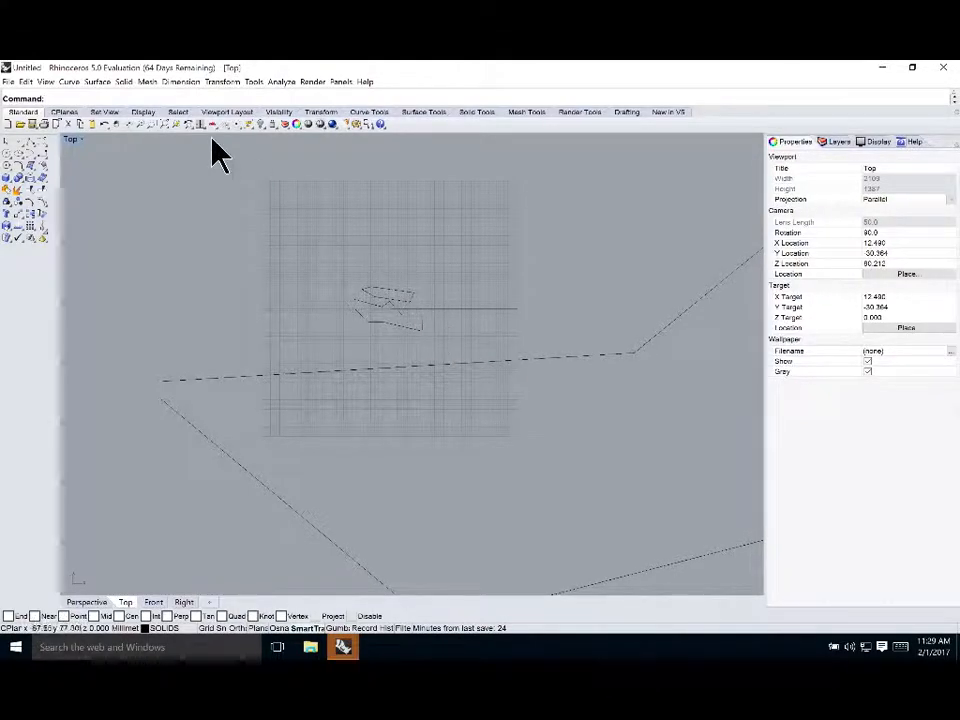
double_click(76, 141)
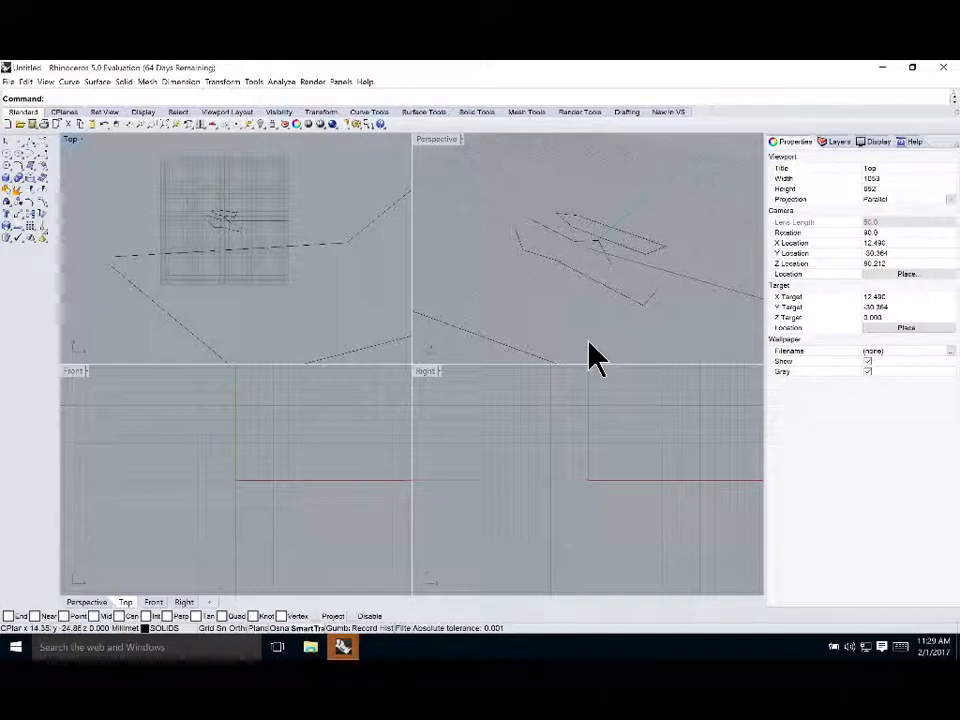
Window-select the curves in the Top view and clear the selection
left_click(165, 178)
left_click_drag(161, 162, 315, 337)
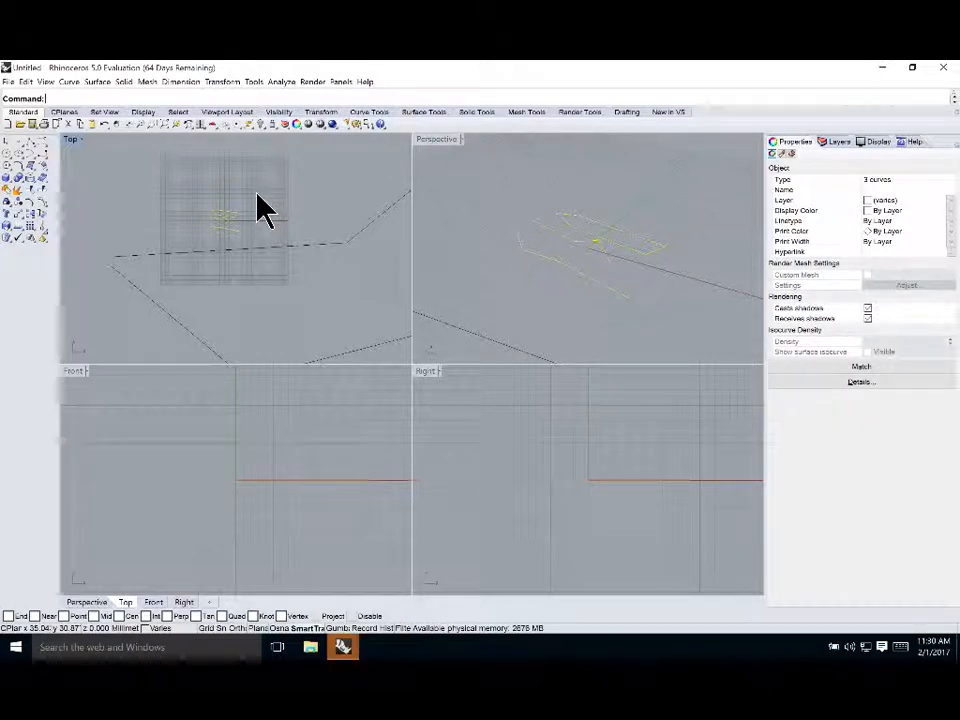
left_click(110, 207)
Draw a solid cylinder beside the curves in the Top view, setting its height in the Perspective view
left_click(11, 179)
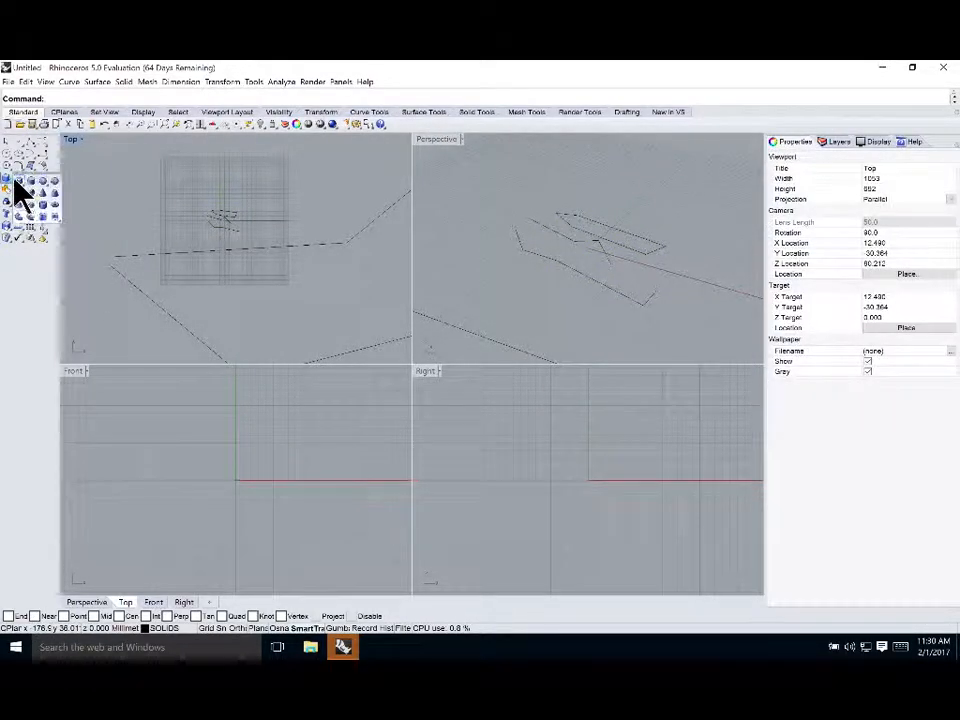
left_click(22, 186)
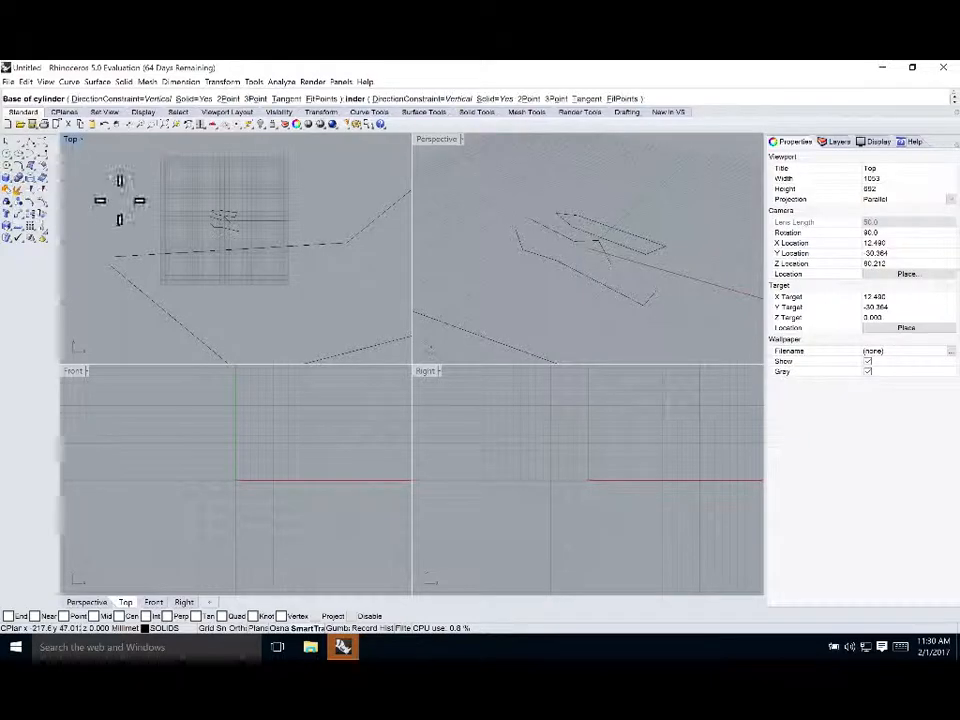
left_click(274, 194)
left_click(289, 208)
scroll(655, 221, "down", 3)
scroll(653, 216, "down", 2)
left_click(671, 242)
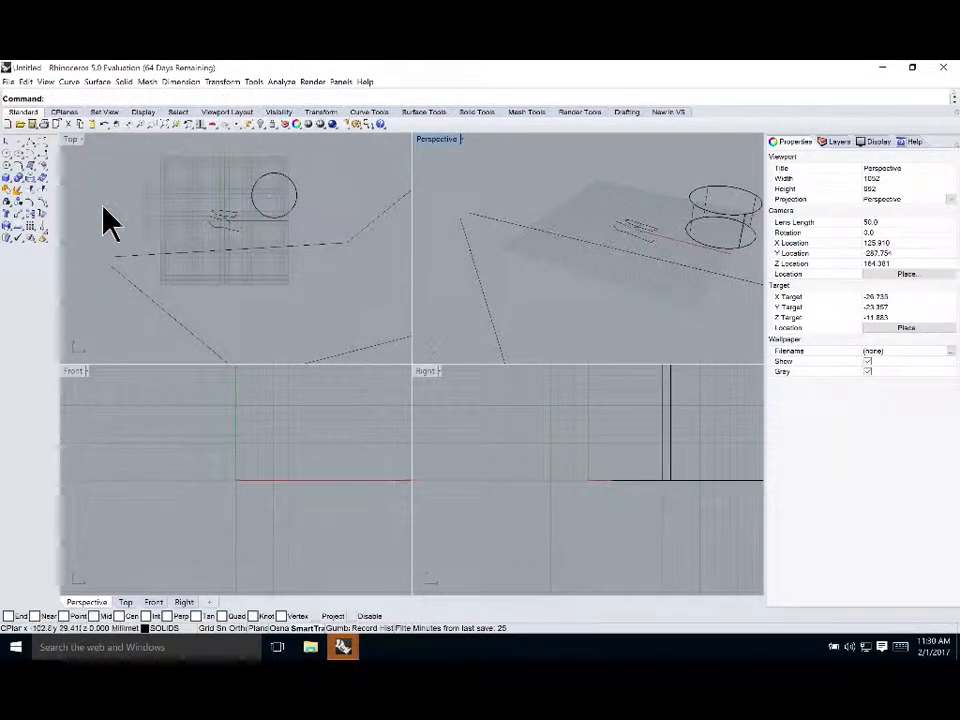
Create a corner-point surface by picking four corners in the Perspective view
left_click(31, 166)
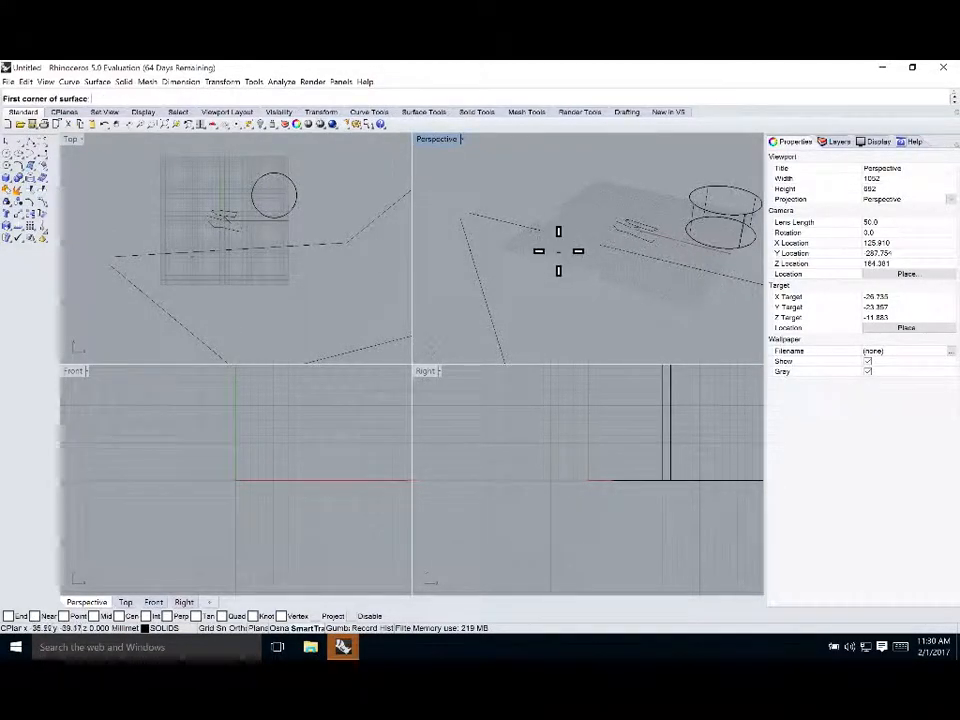
left_click(551, 210)
left_click(560, 215)
left_click(585, 208)
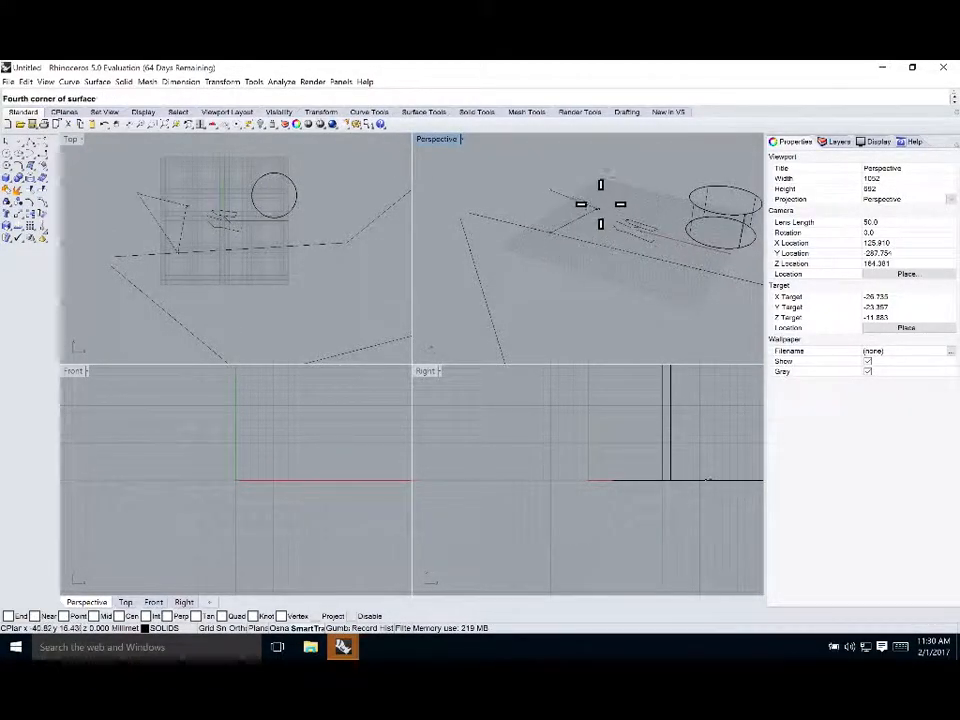
left_click(610, 180)
scroll(257, 251, "down", 2)
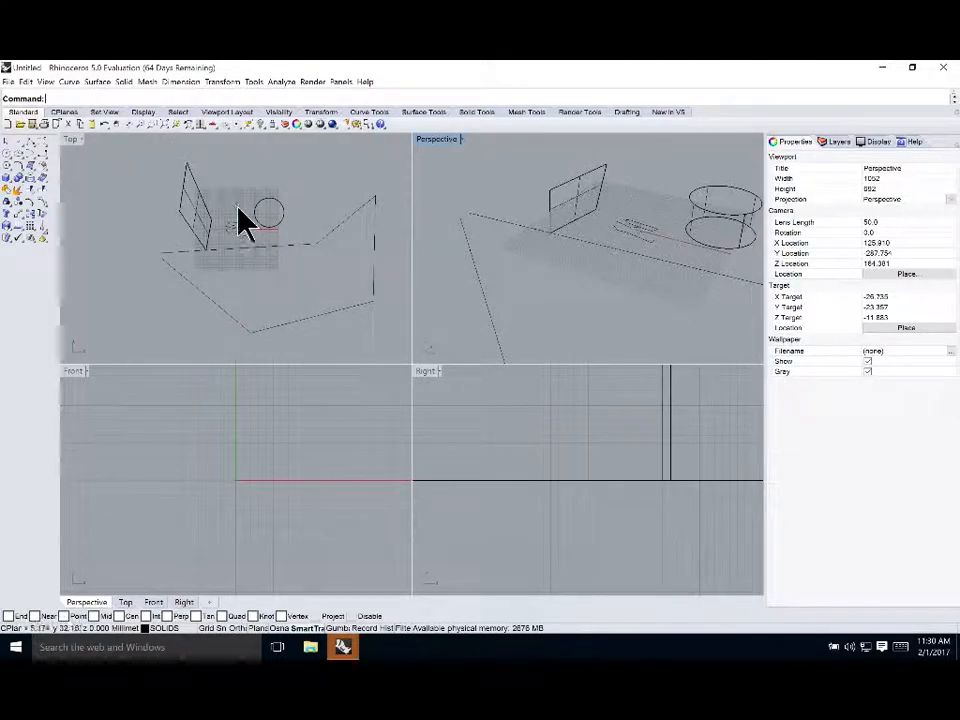
Window-select all objects in the Top view to inspect their combined properties, then deselect
left_click_drag(145, 147, 319, 264)
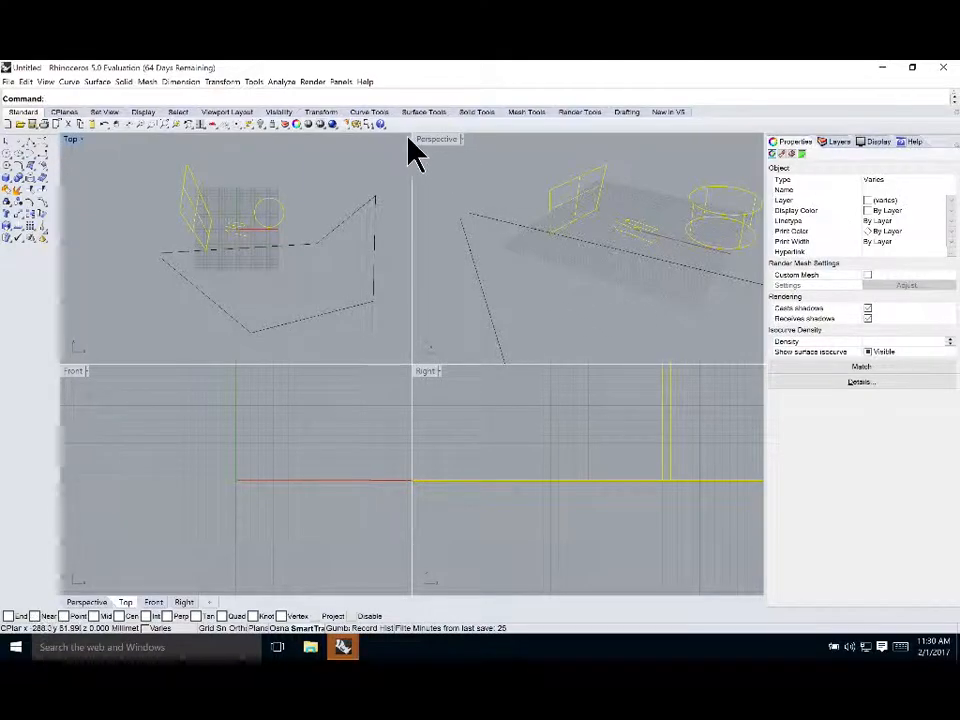
left_click(224, 163)
scroll(236, 210, "up", 6)
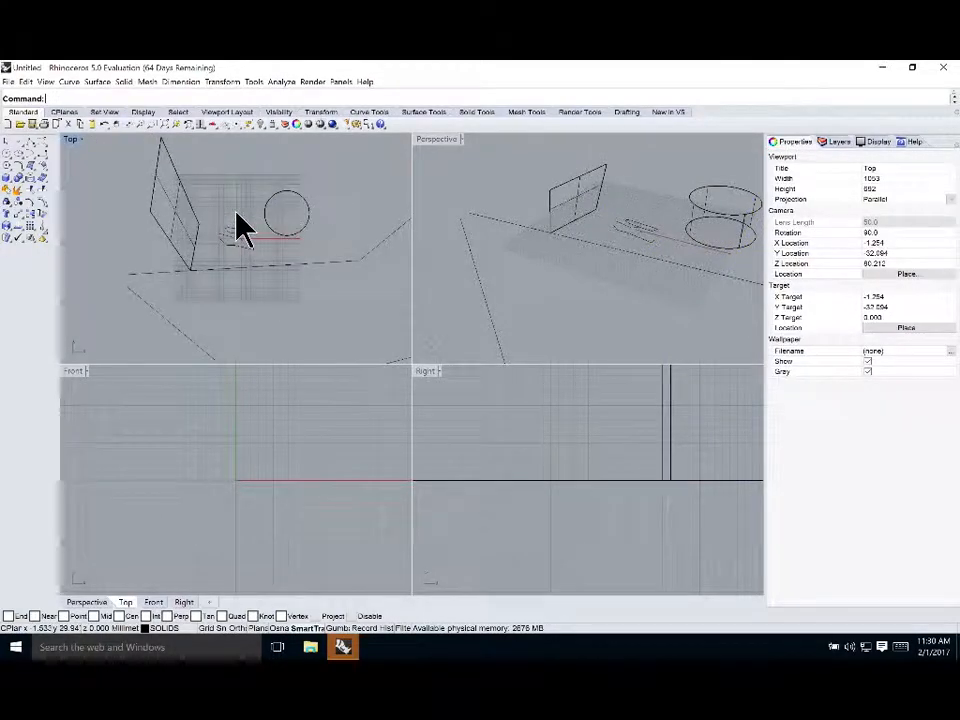
Select all curves in the model with the SelCrv command
left_click(178, 112)
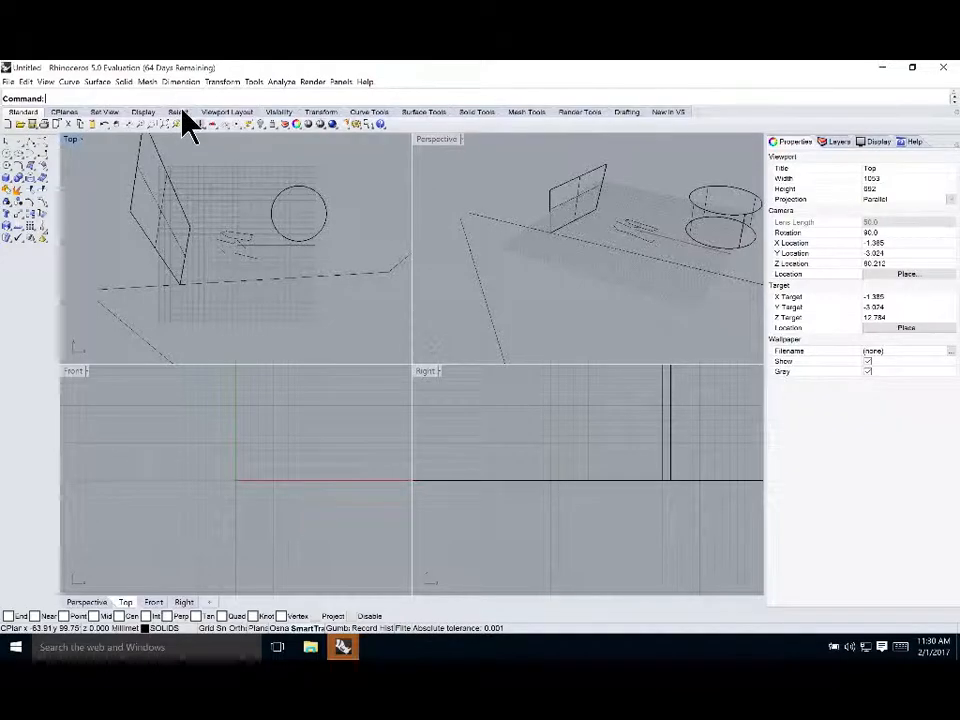
left_click(67, 97)
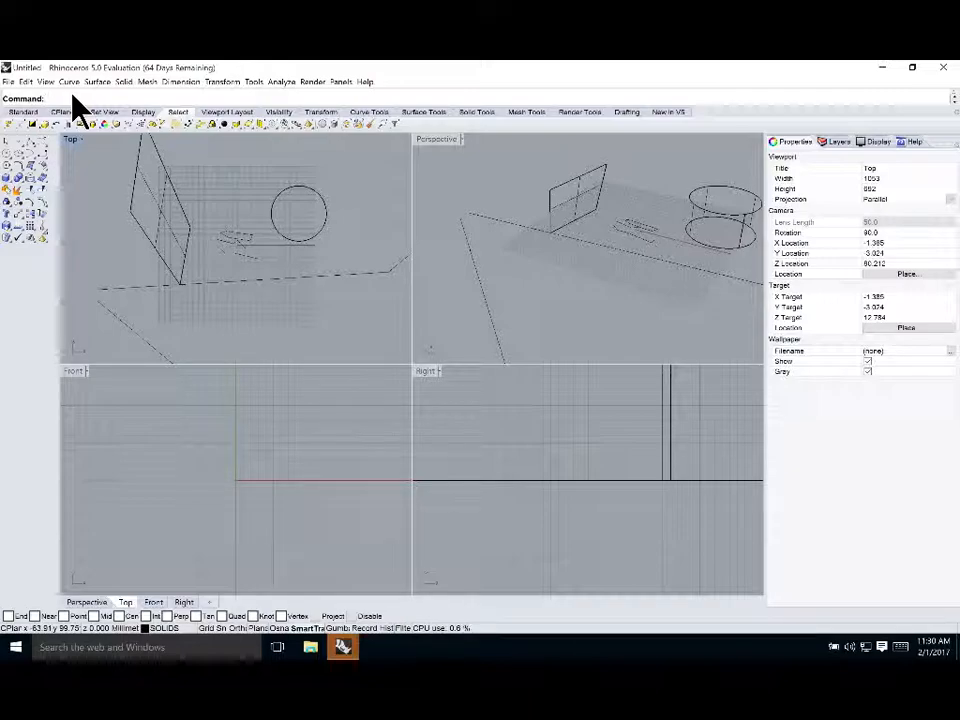
type("8el")
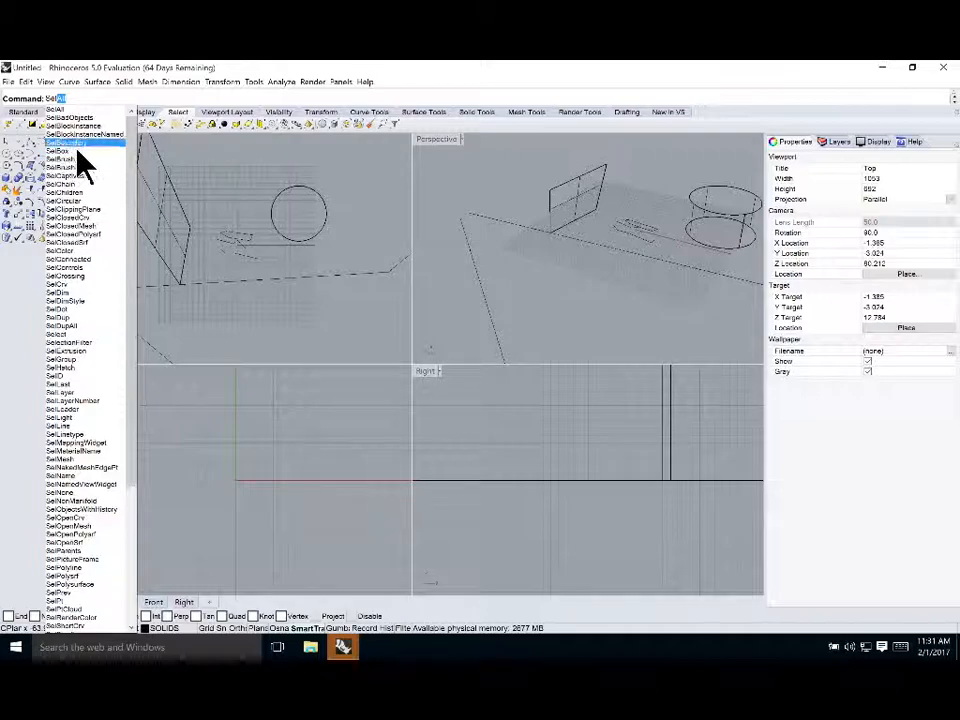
left_click(70, 285)
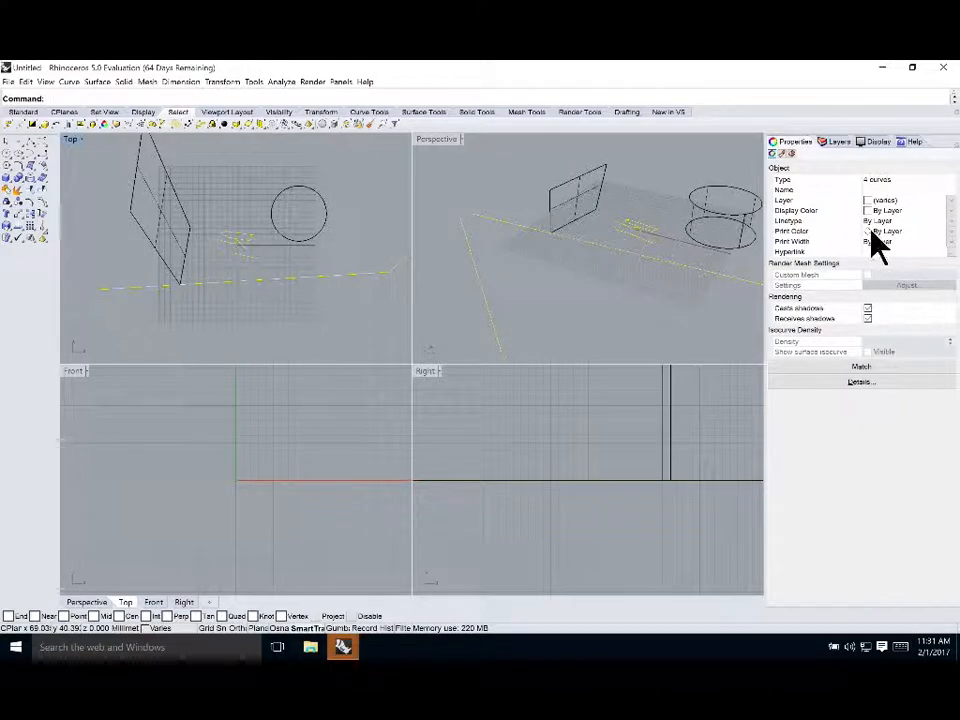
Deselect, maximize the Perspective viewport and switch its display mode to Ghosted
left_click(360, 155)
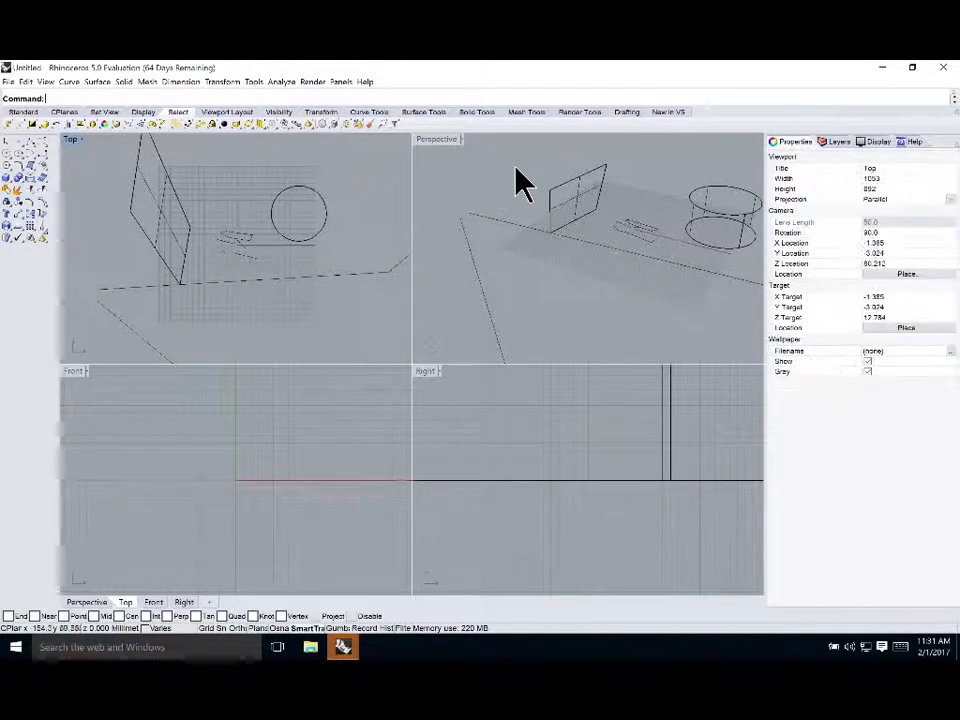
double_click(435, 140)
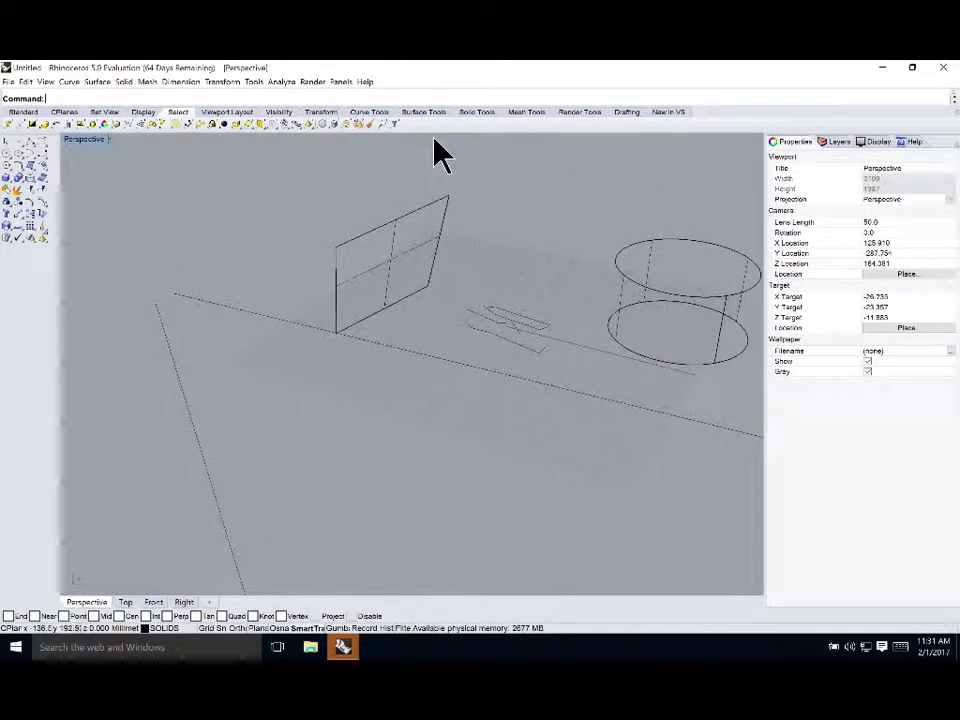
left_click(95, 140)
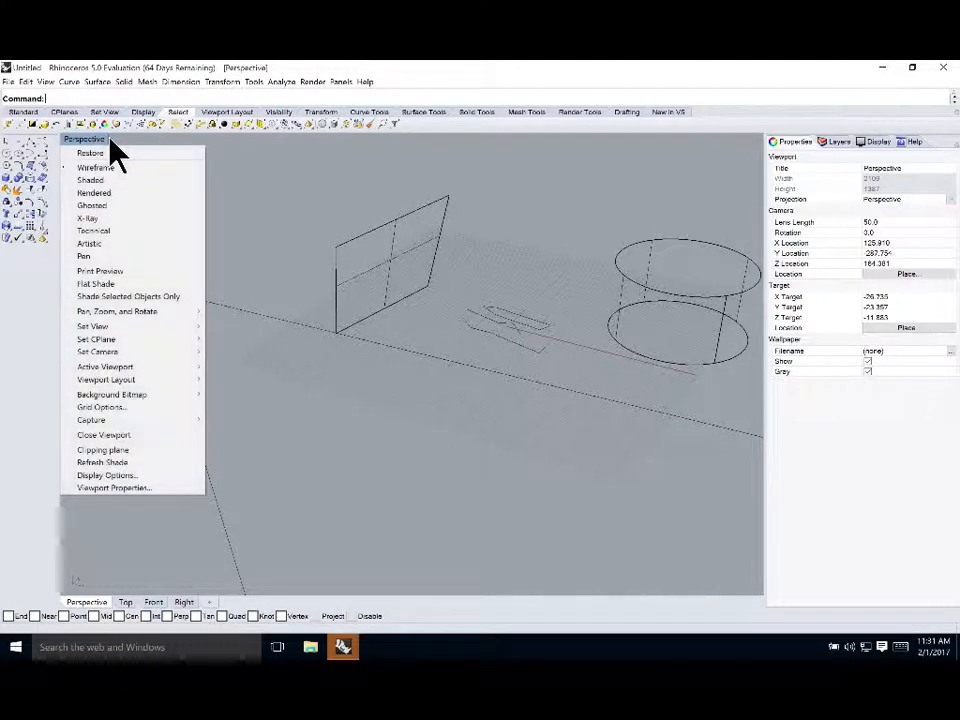
left_click(107, 205)
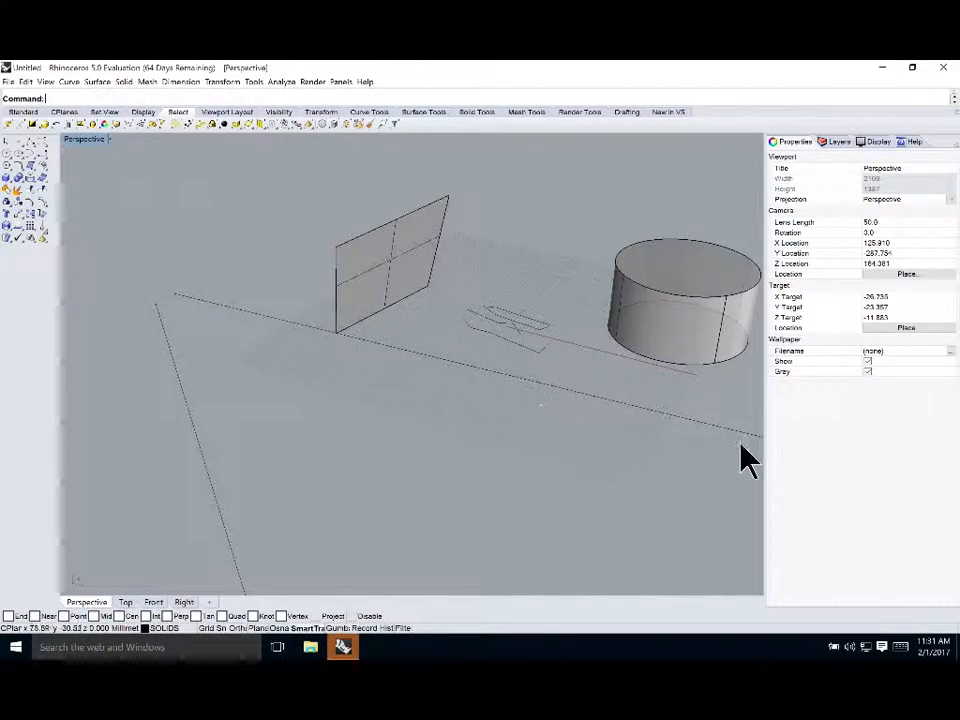
Orbit the Perspective view and select the surface and cylinder to inspect their object properties
right_click_drag(530, 245, 690, 186)
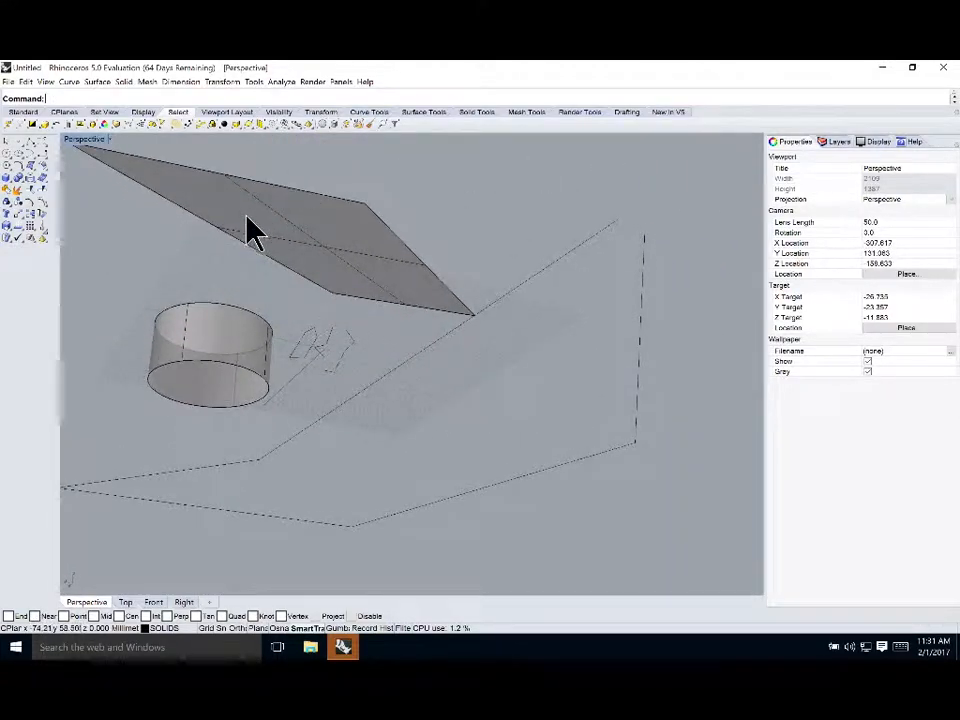
left_click(365, 195)
right_click_drag(364, 193, 470, 205)
left_click(653, 540)
left_click(502, 365)
left_click(349, 385)
right_click_drag(225, 231, 305, 265)
left_click(336, 521)
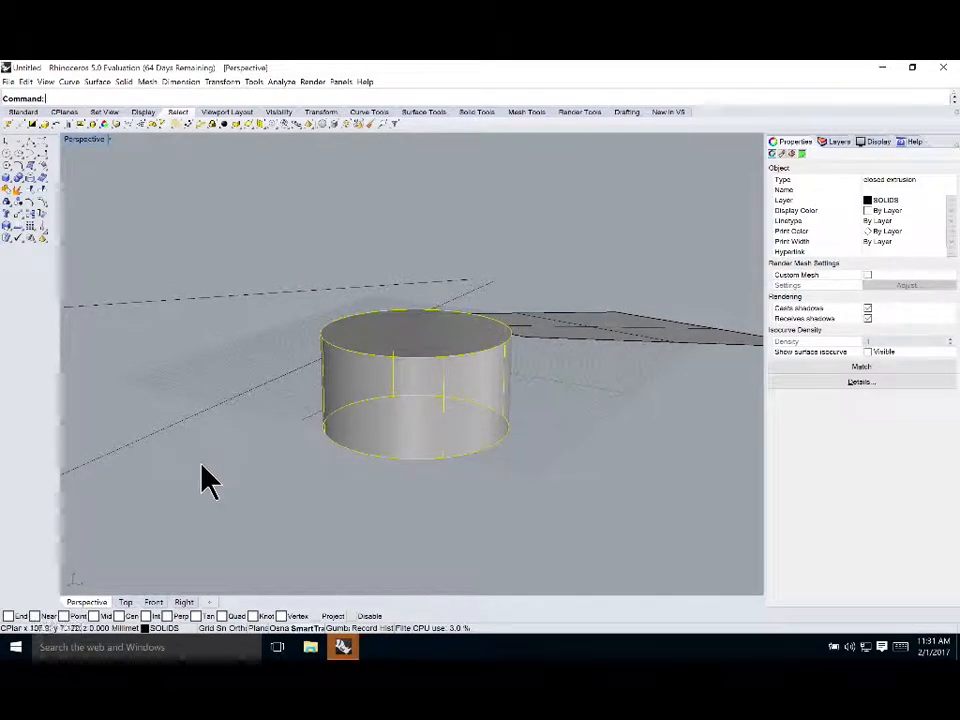
right_click_drag(223, 454, 362, 472)
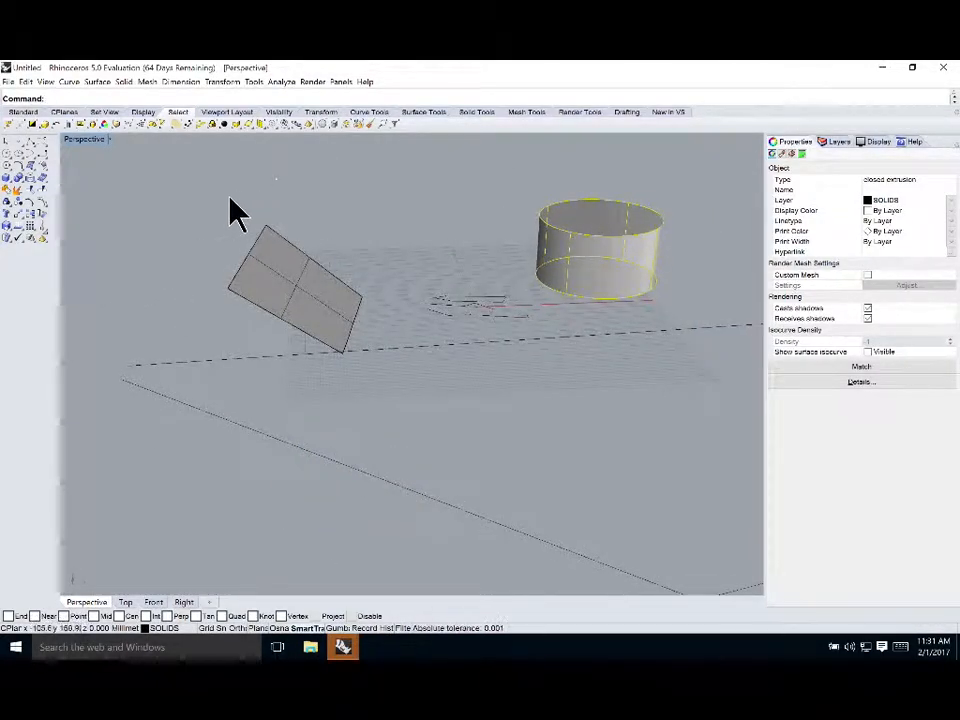
Restore the four-viewport layout and set the Top viewport's display mode to Shaded
double_click(91, 137)
left_click(70, 140)
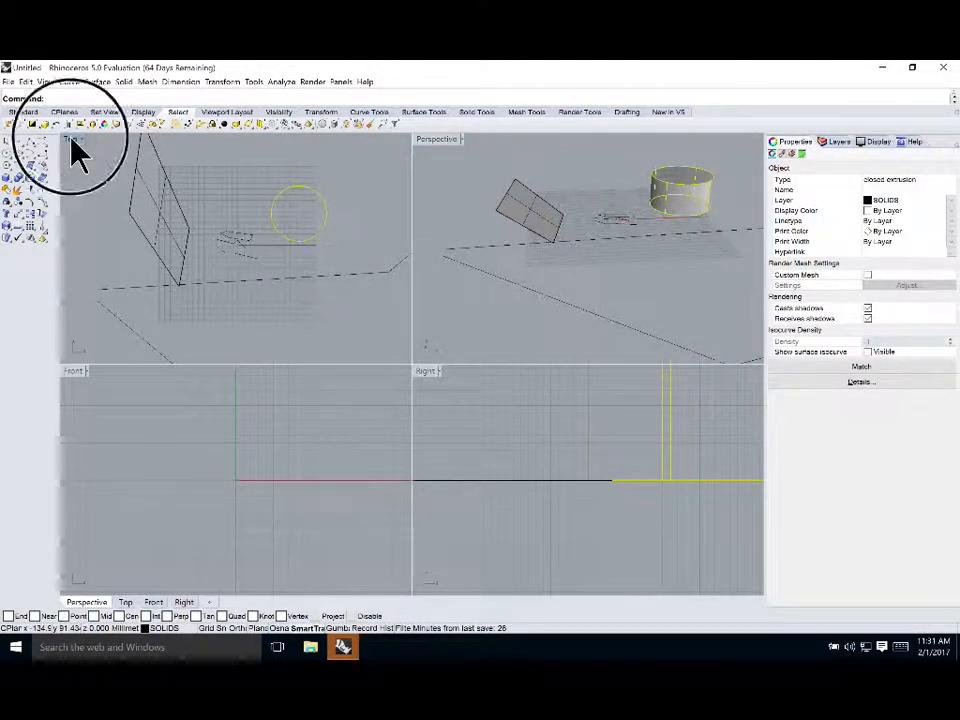
left_click(81, 150)
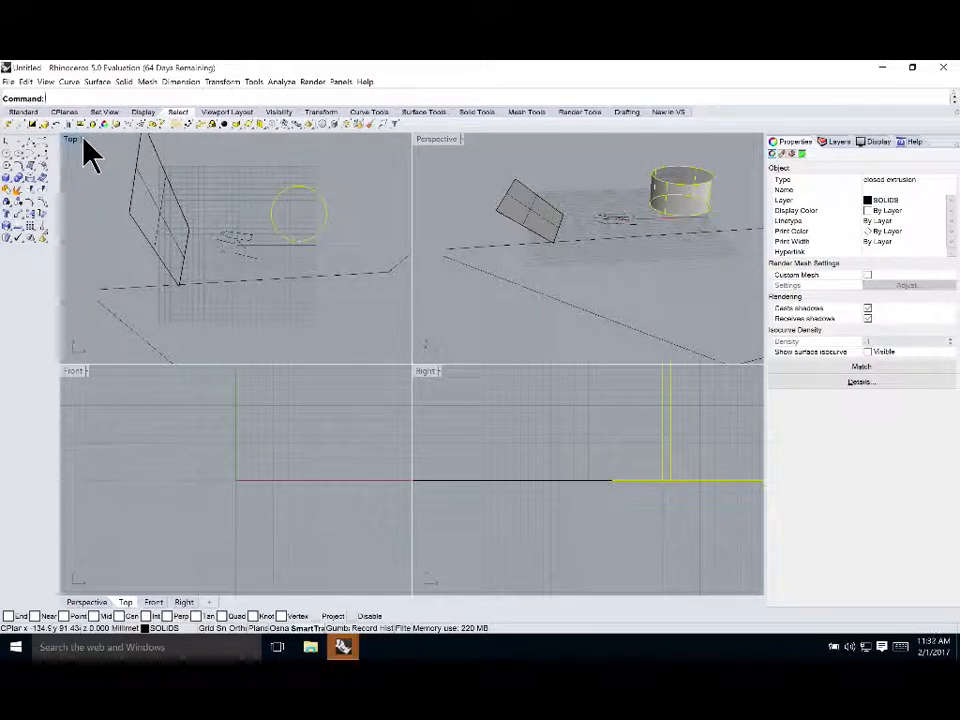
left_click(84, 140)
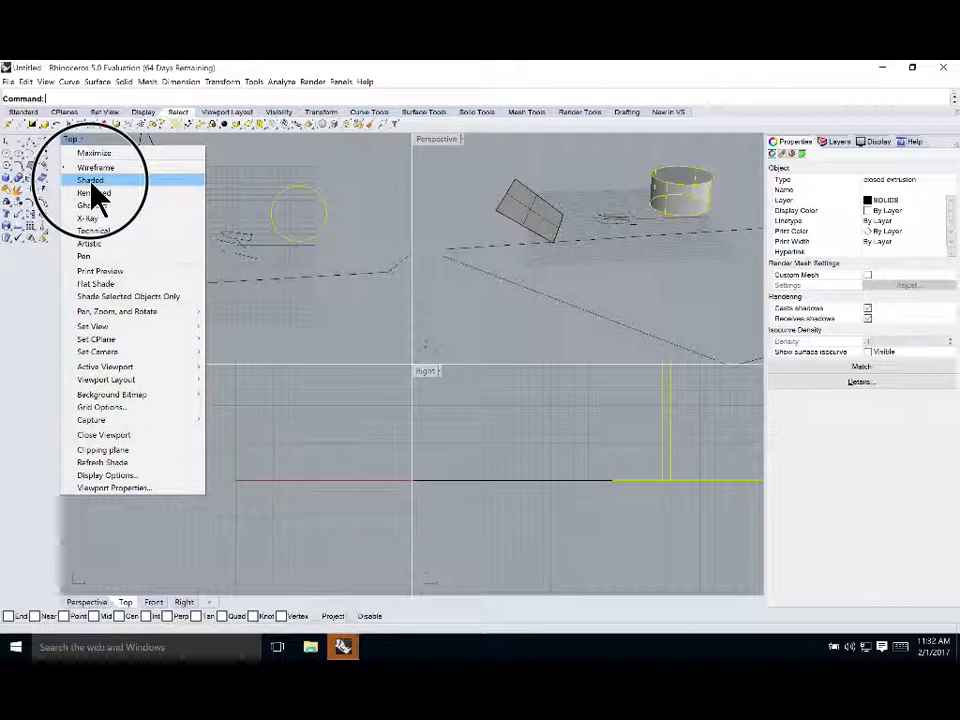
left_click(92, 182)
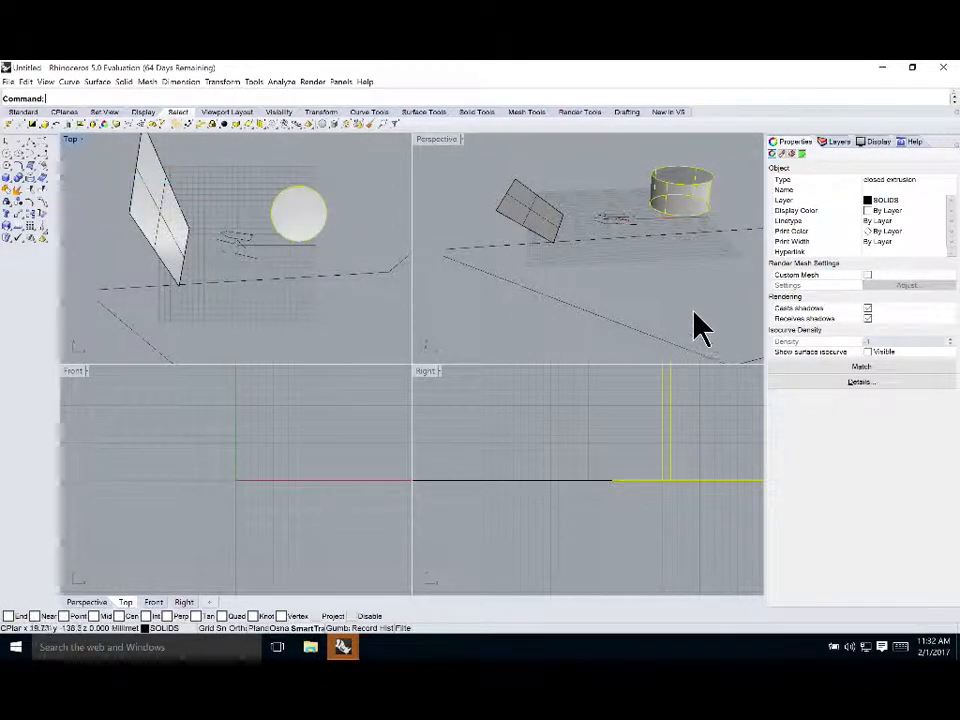
Deselect, activate the Perspective viewport and switch its display mode to Rendered
left_click(330, 216)
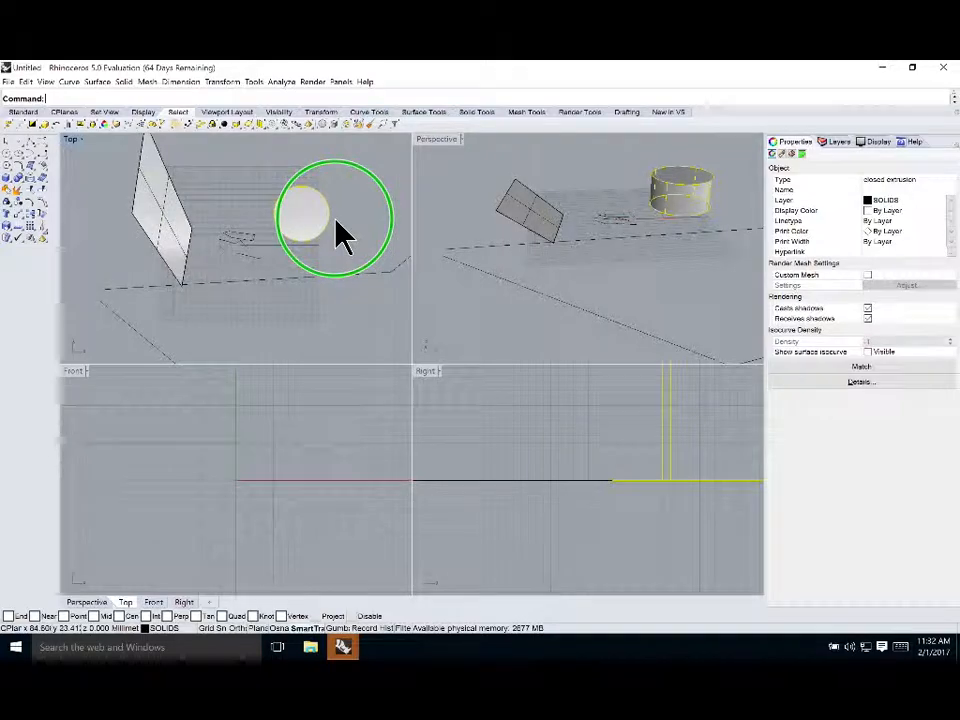
left_click(205, 204)
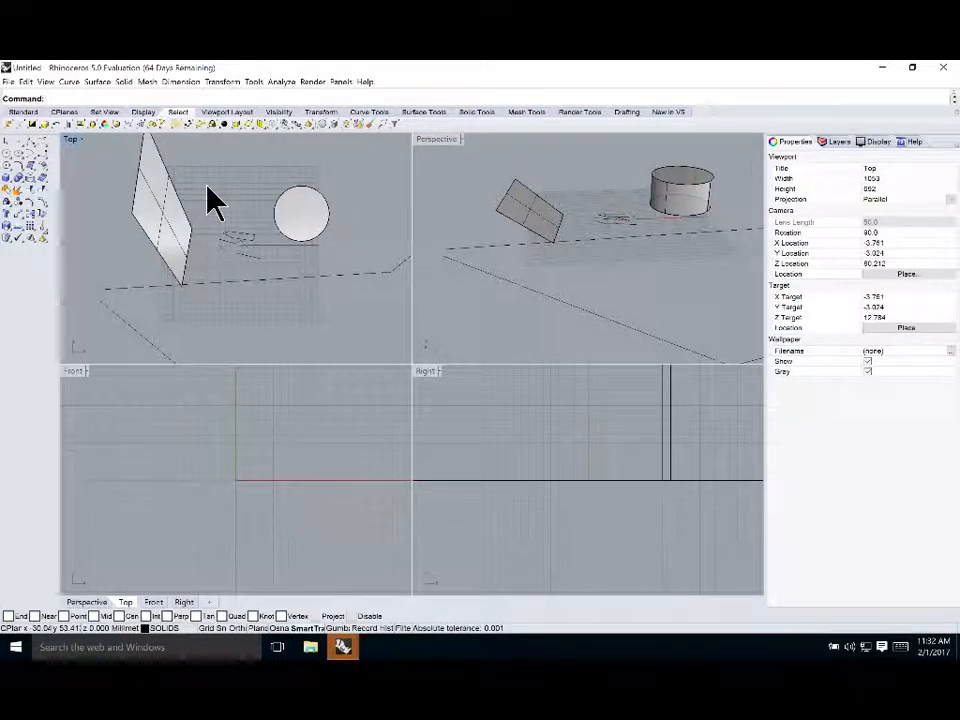
left_click(536, 161)
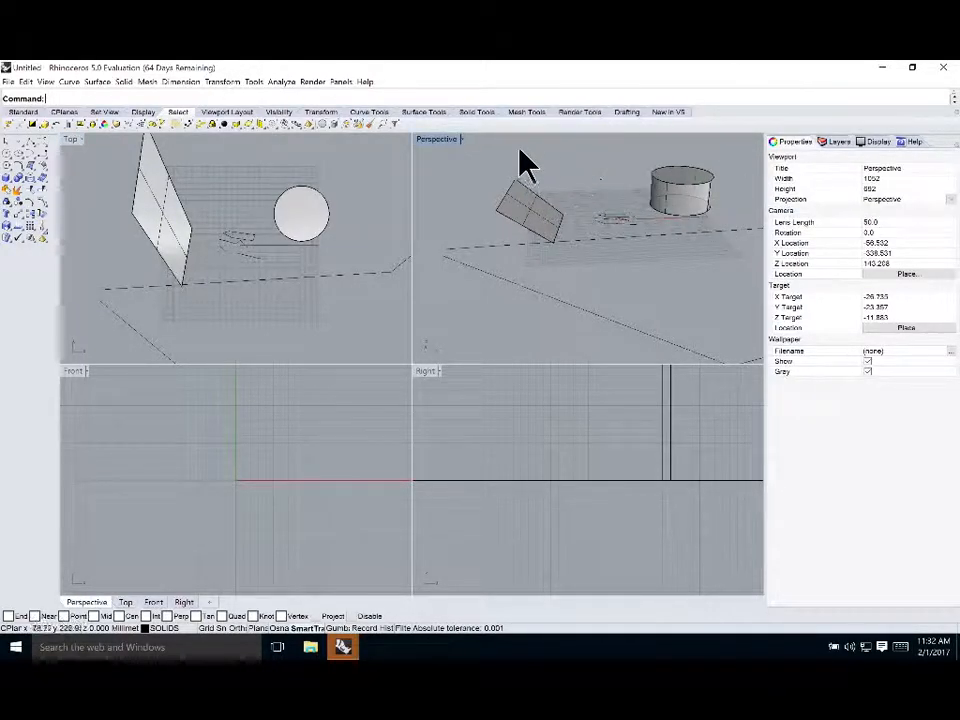
left_click(460, 140)
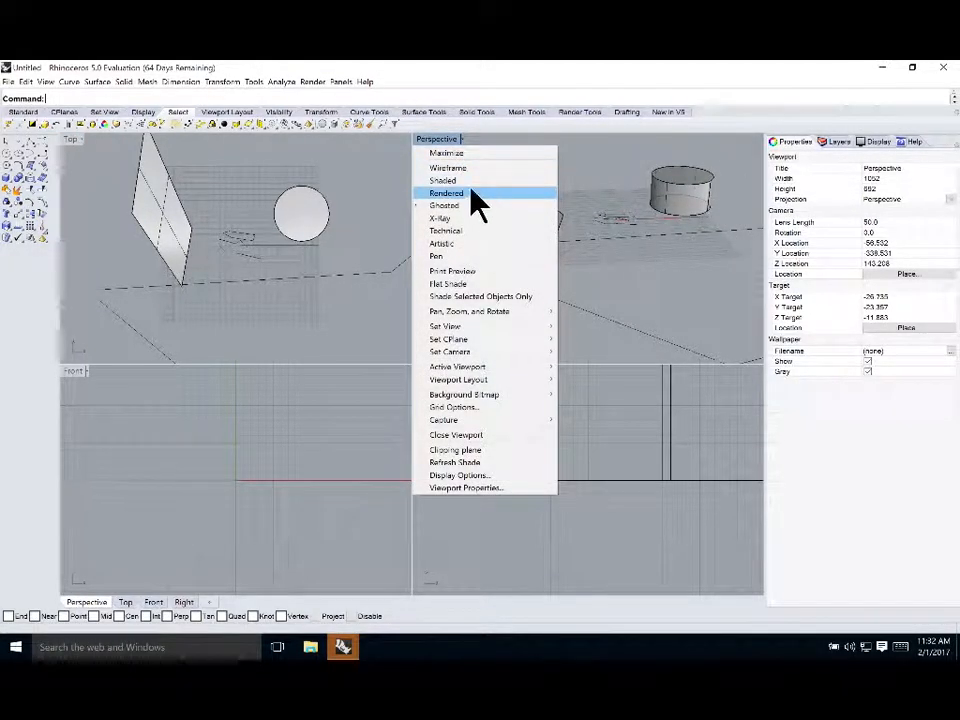
left_click(472, 194)
right_click_drag(730, 195, 701, 204)
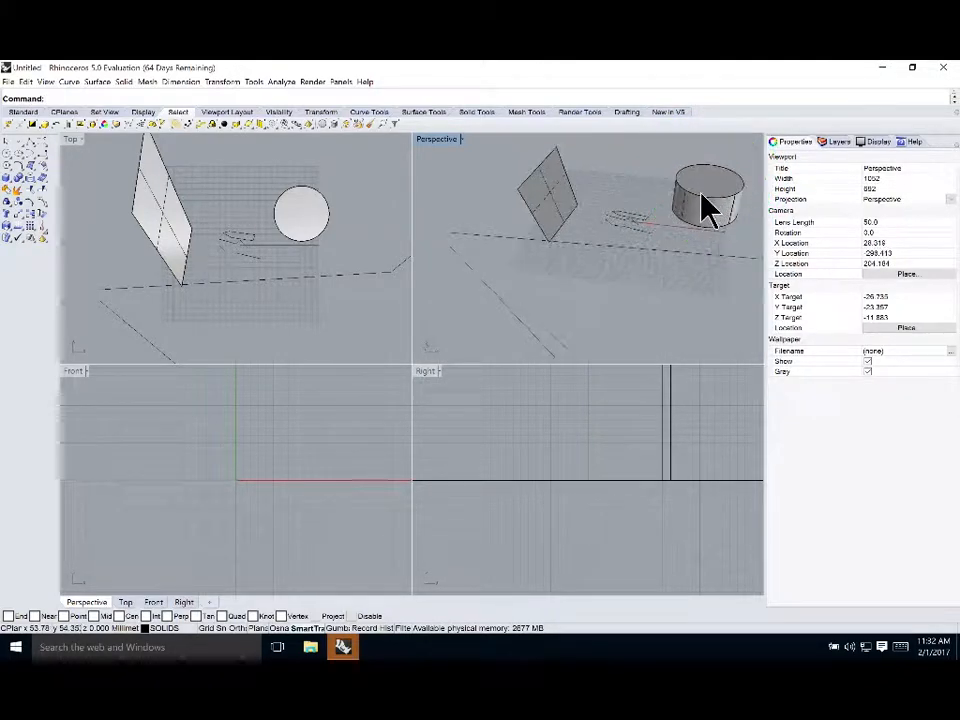
Switch the Perspective viewport's display mode to X-Ray
left_click(462, 139)
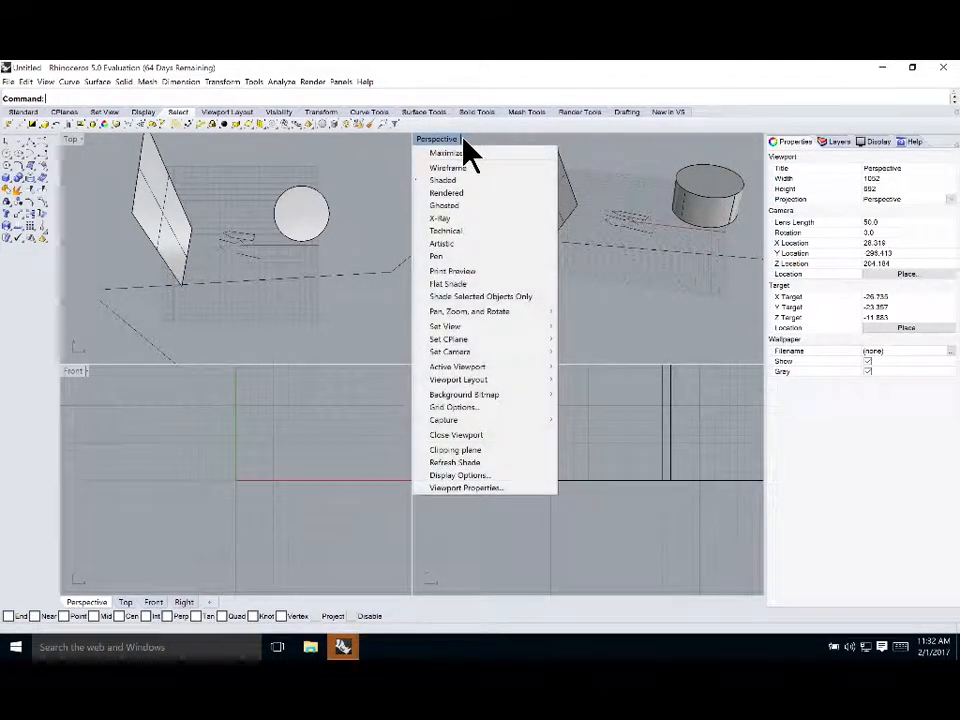
left_click(465, 219)
right_click_drag(690, 279, 555, 245)
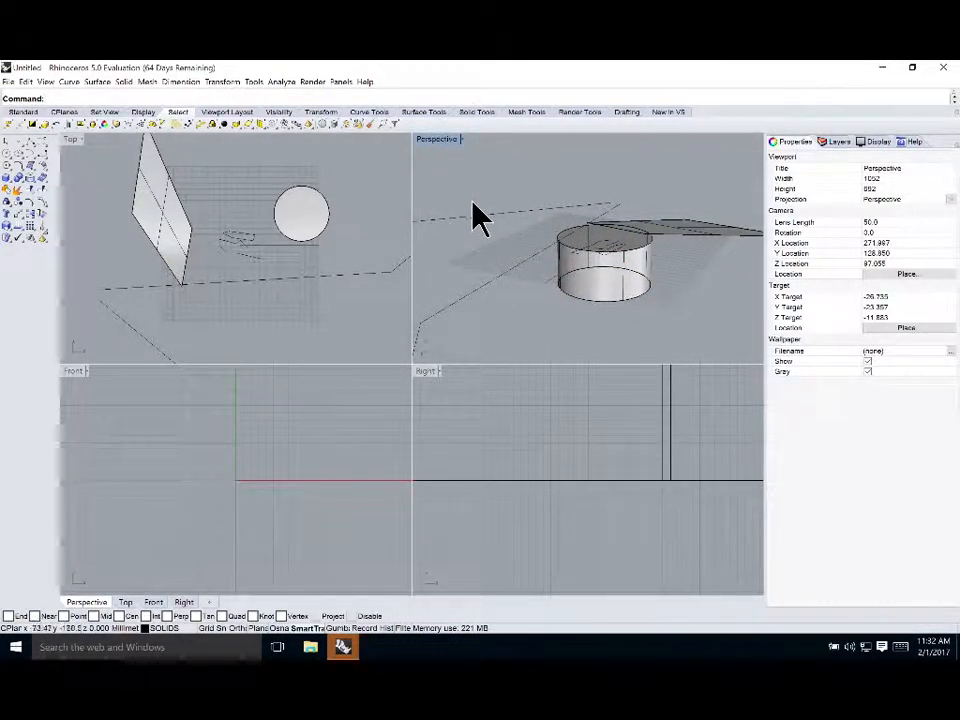
Switch the Perspective viewport's display mode back to Rendered
left_click(462, 142)
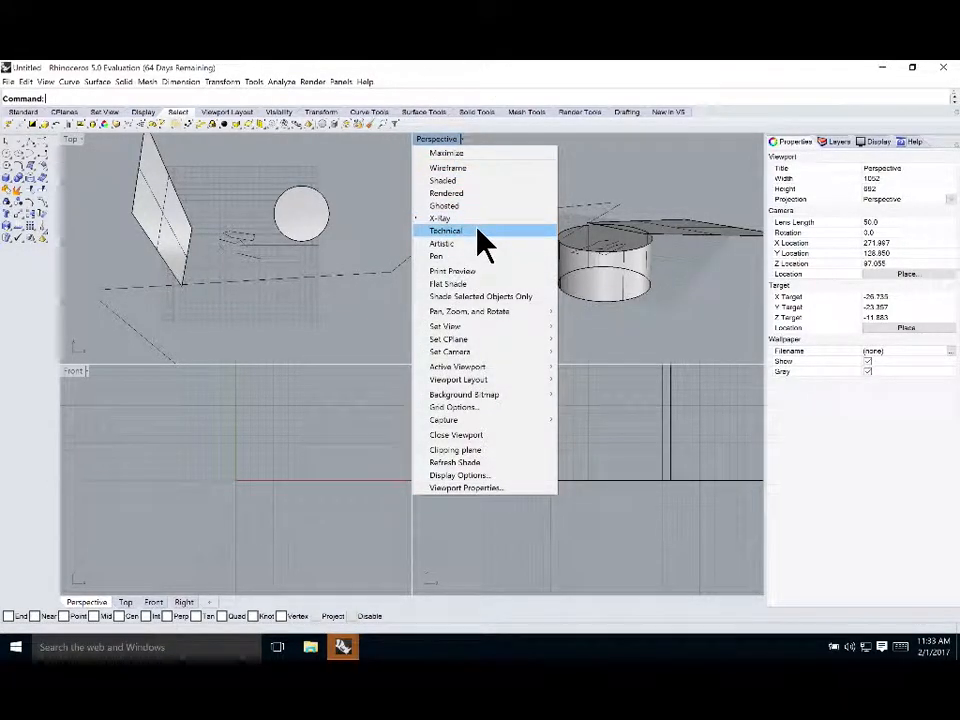
left_click(460, 194)
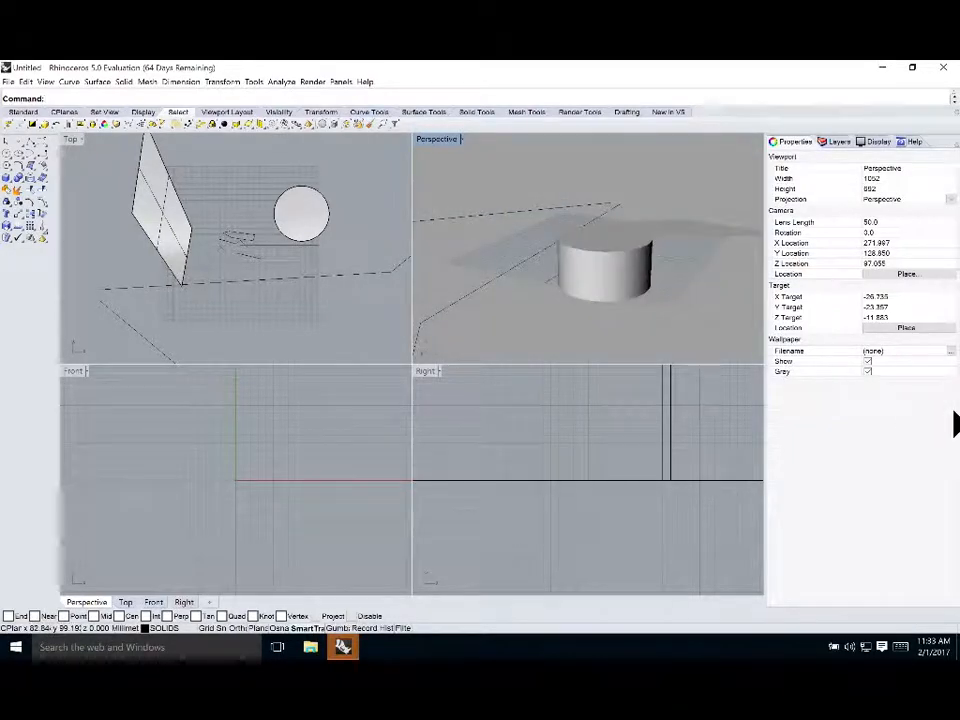
right_click_drag(738, 322, 656, 285)
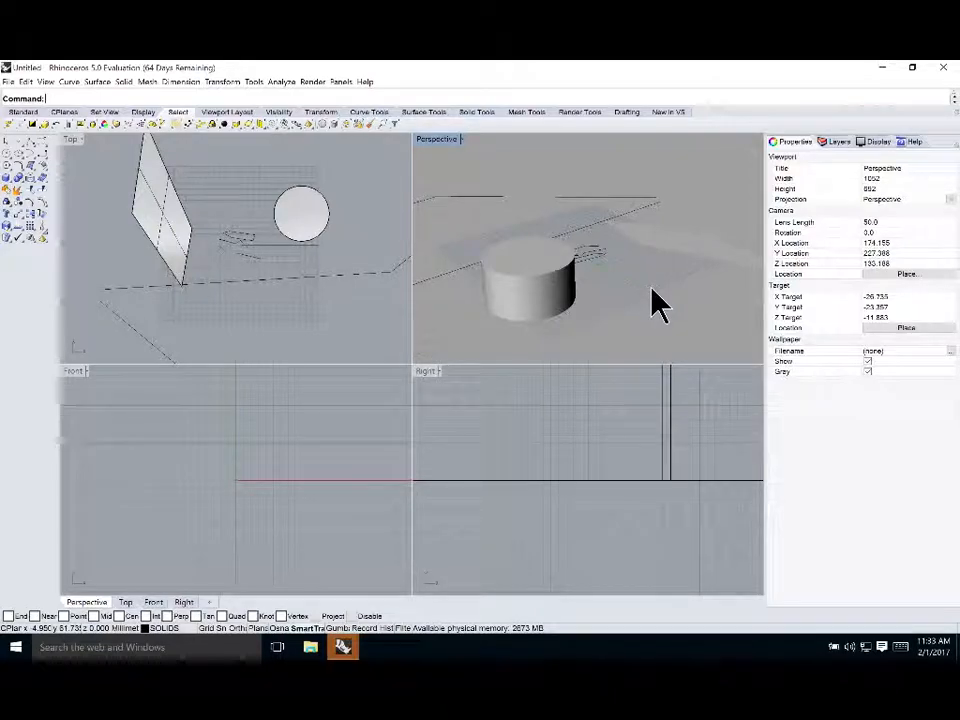
Switch the Perspective viewport's display mode to Artistic
left_click(459, 140)
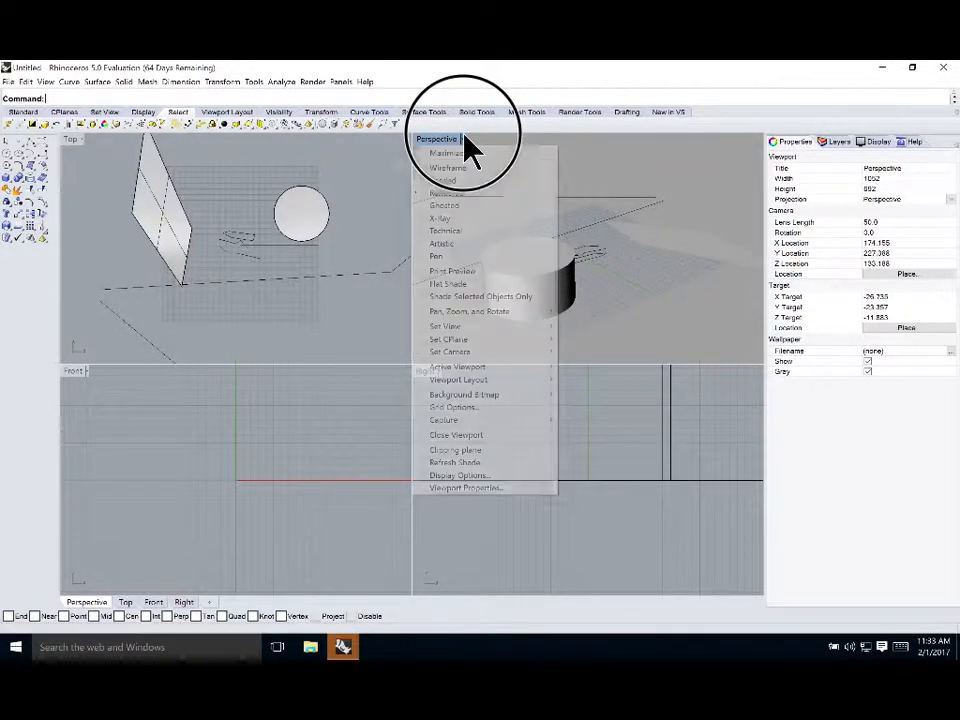
left_click(458, 250)
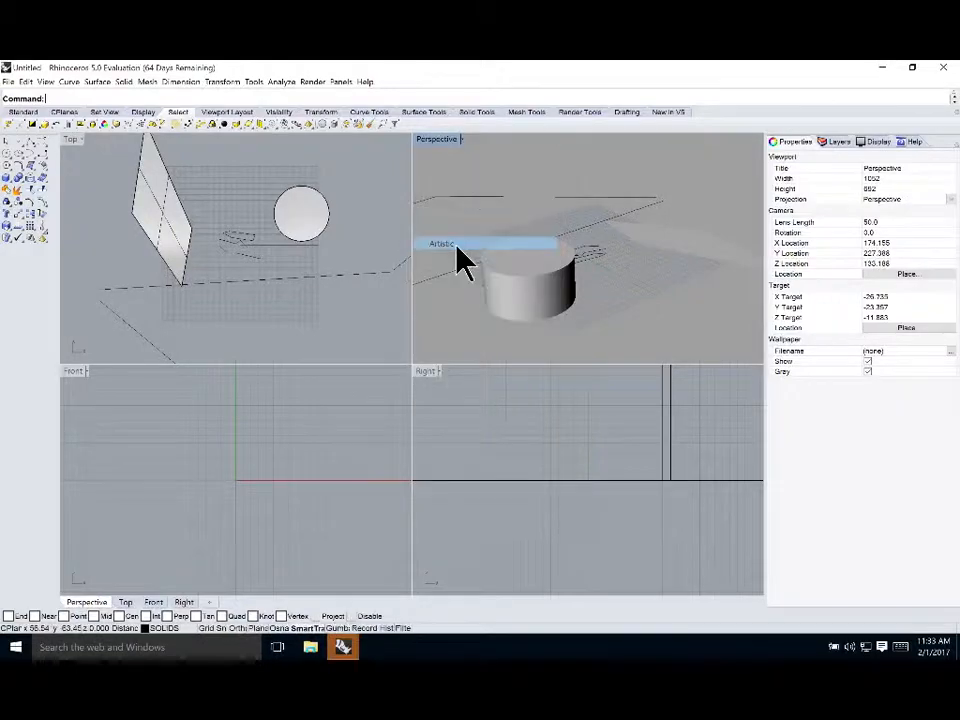
right_click_drag(606, 317, 638, 320)
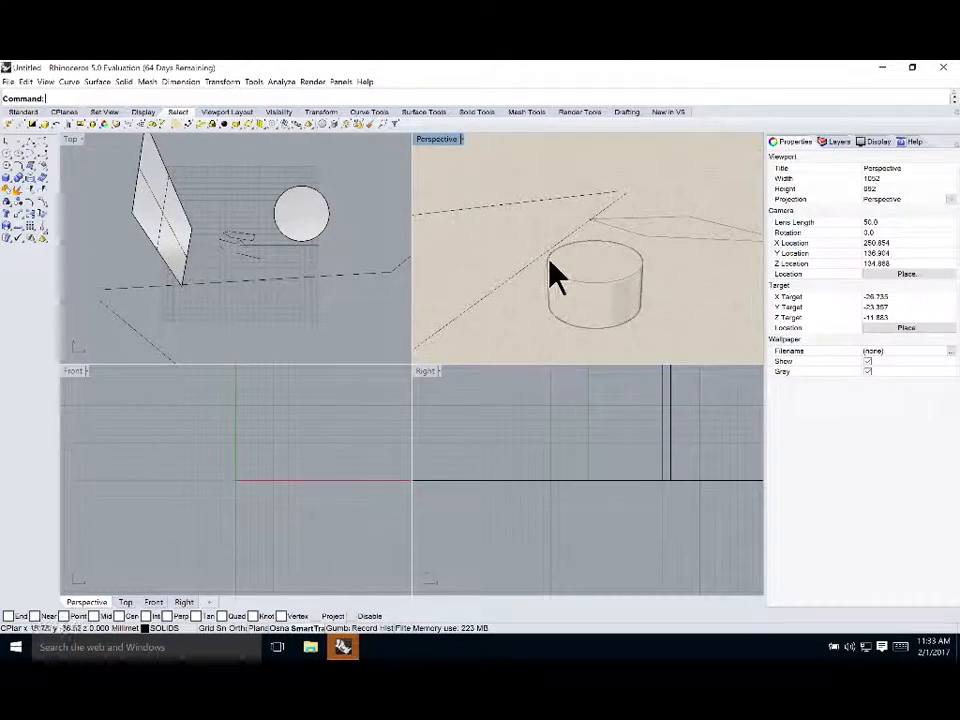
Switch the Perspective viewport's display mode to Pen
left_click(465, 142)
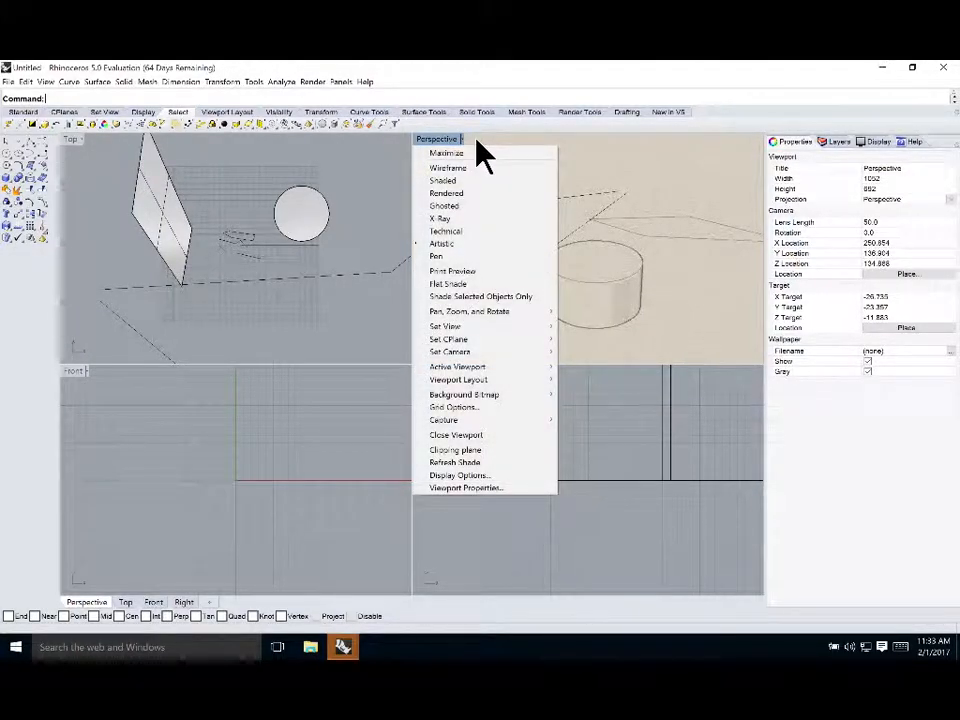
left_click(476, 259)
right_click_drag(668, 310, 688, 311)
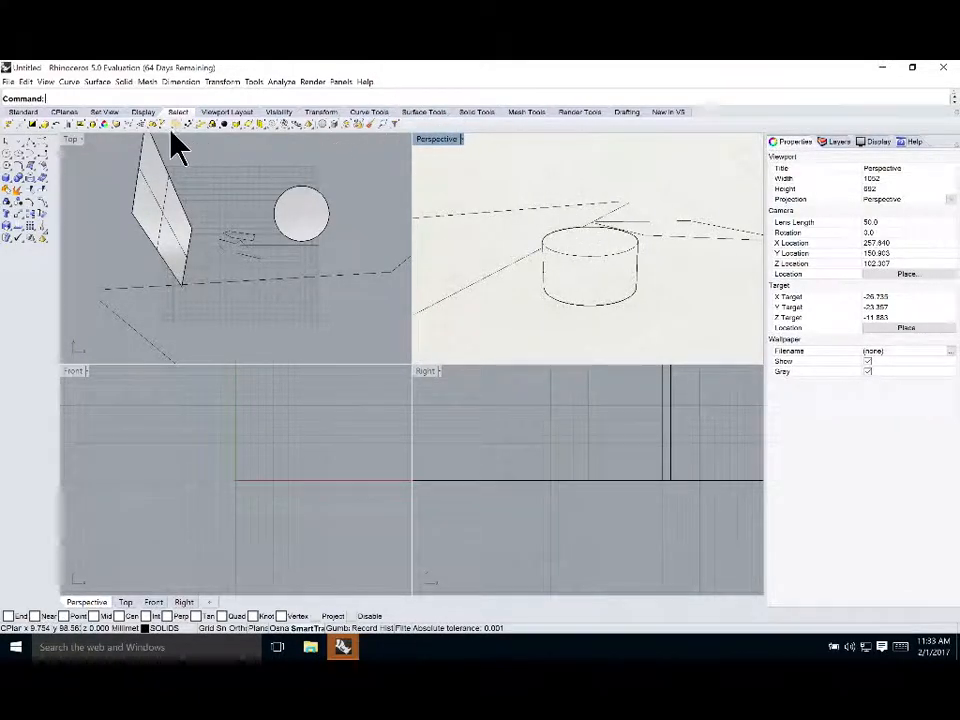
Maximize the Top viewport and turn on the End object snap
left_click(73, 139)
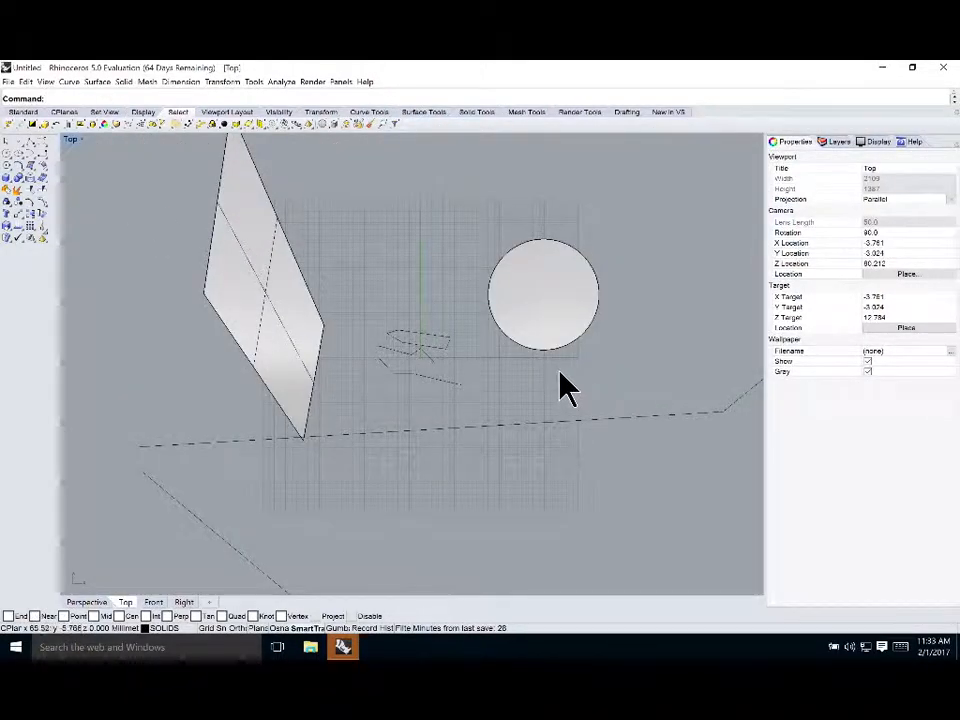
scroll(437, 419, "down", 2)
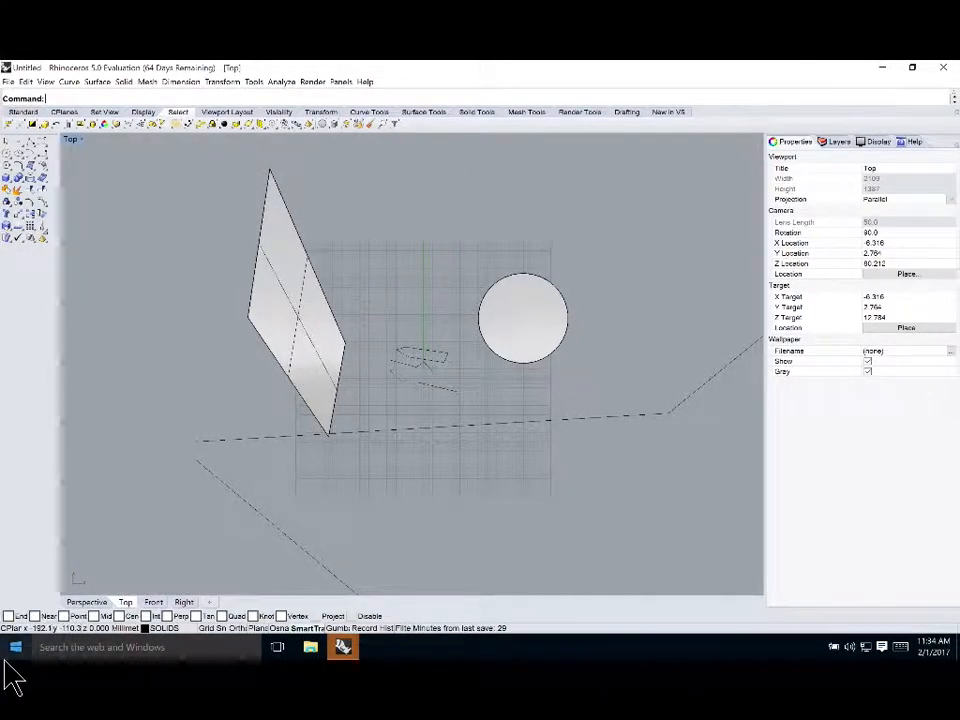
left_click(9, 616)
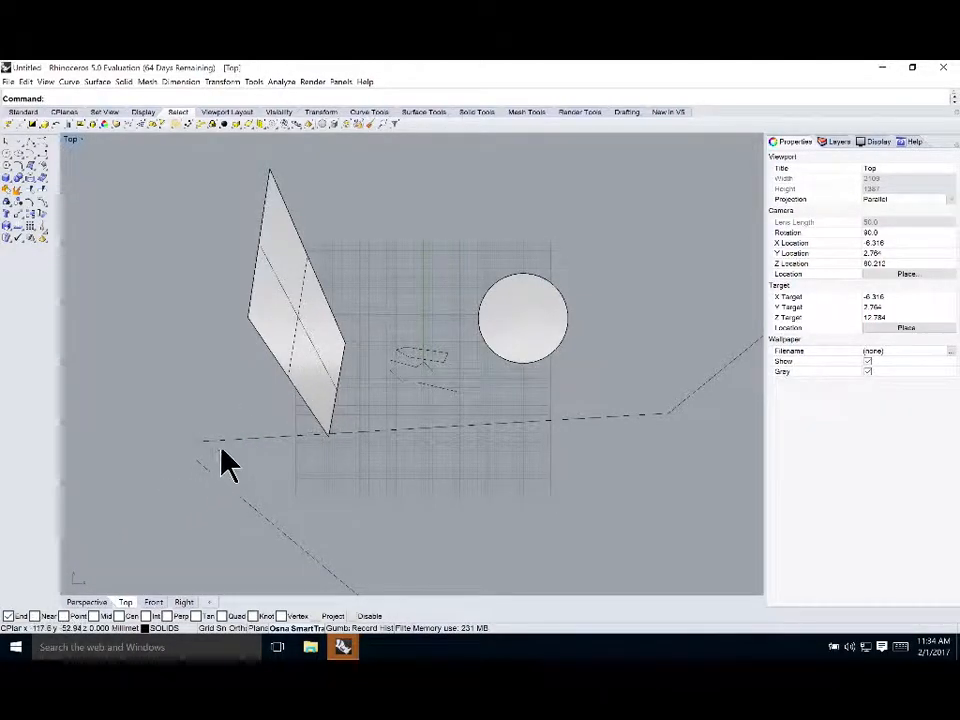
left_click(240, 393)
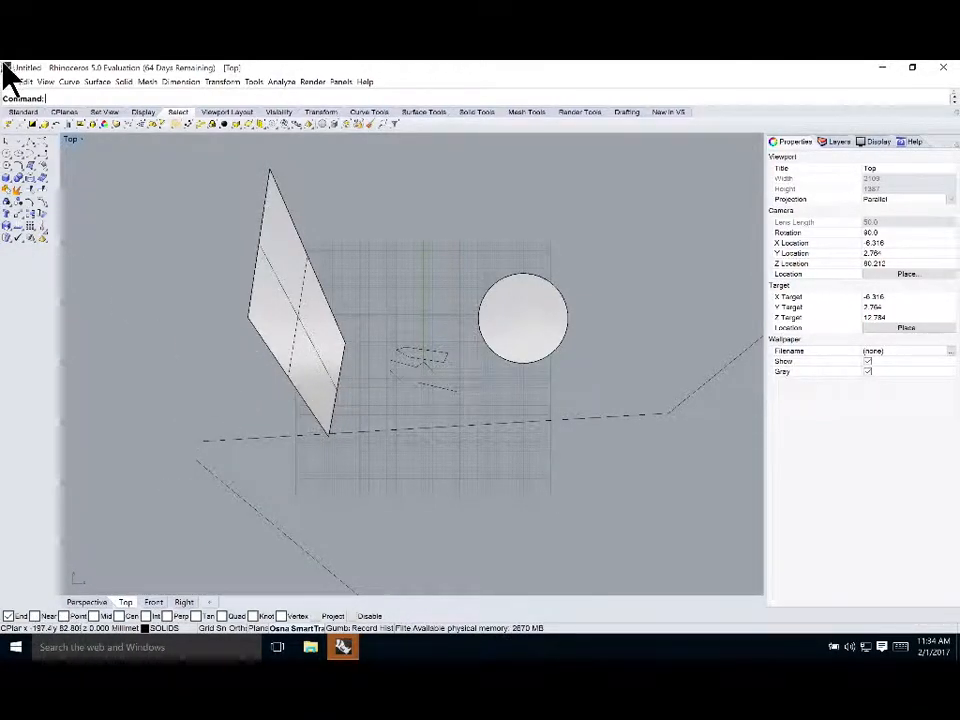
Draw a one-segment polyline starting from the end of an existing line using the End snap
left_click(17, 152)
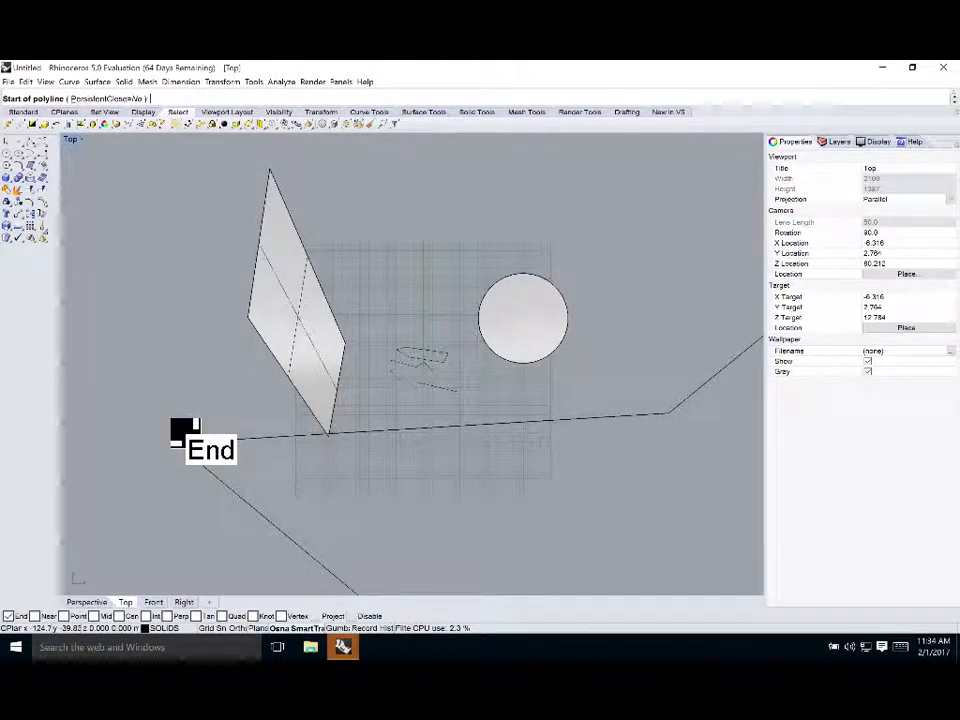
left_click(202, 446)
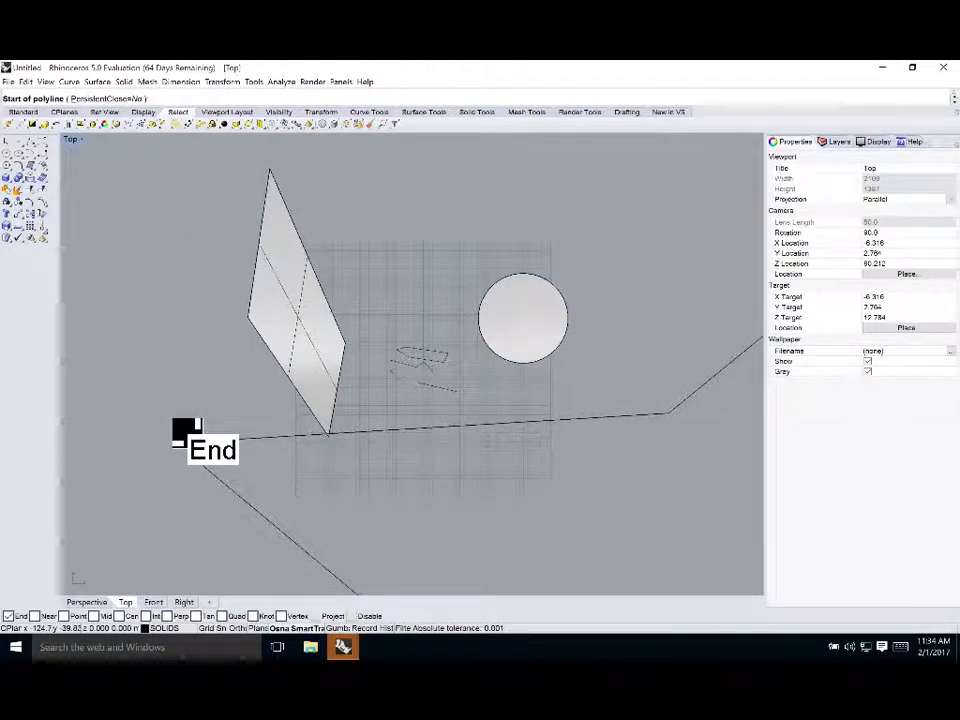
left_click(195, 439)
left_click(214, 350)
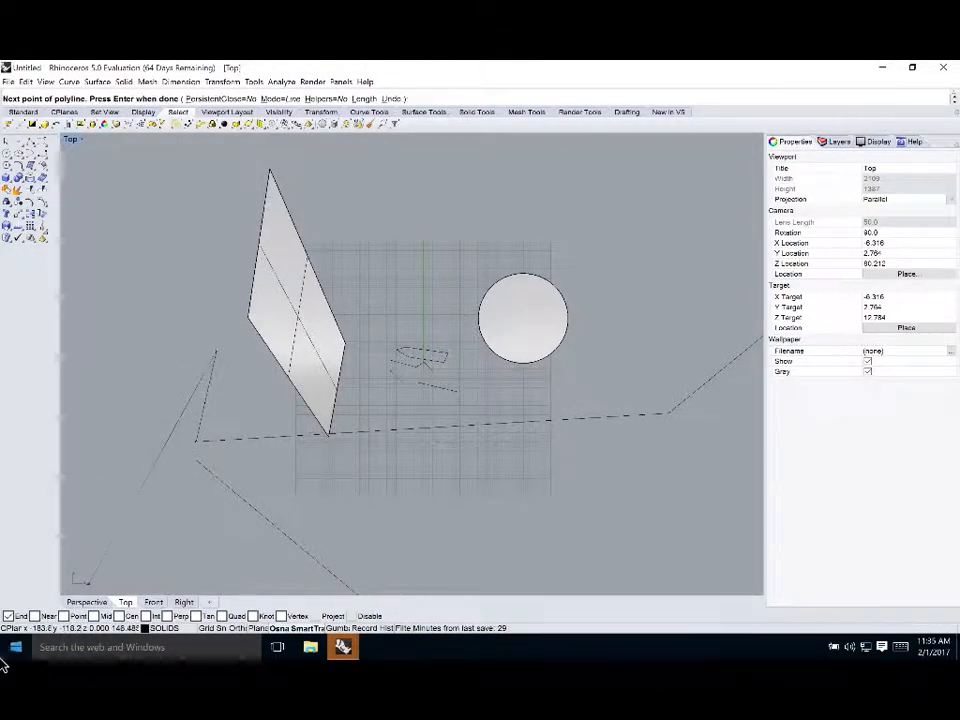
key("Return")
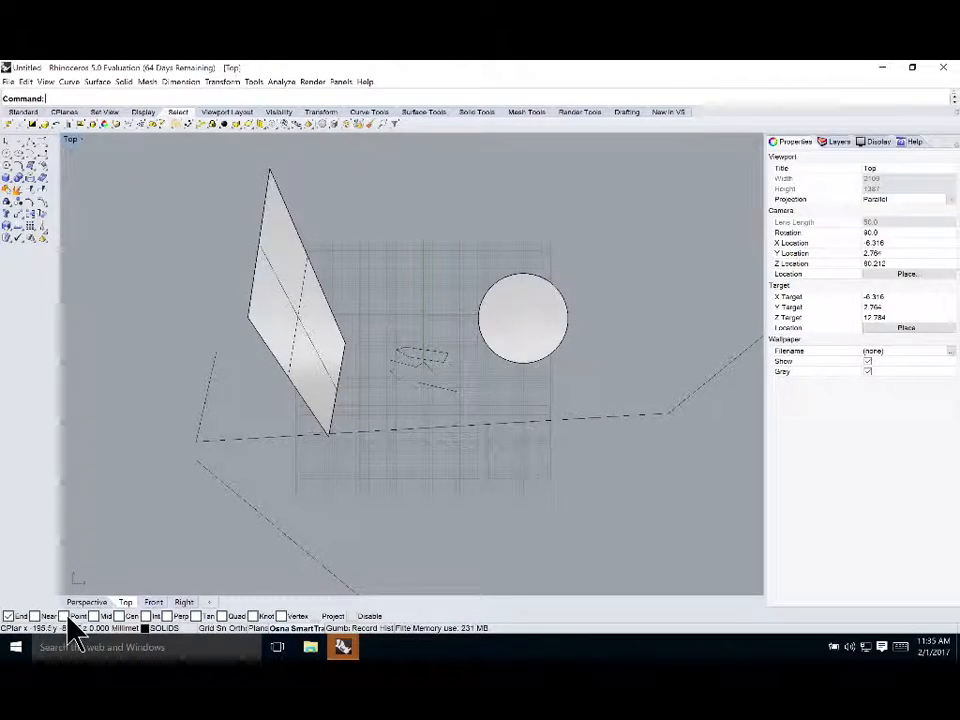
Turn on the Point and Mid object snaps, and set Midpoint on through the Osnap command options
left_click(72, 620)
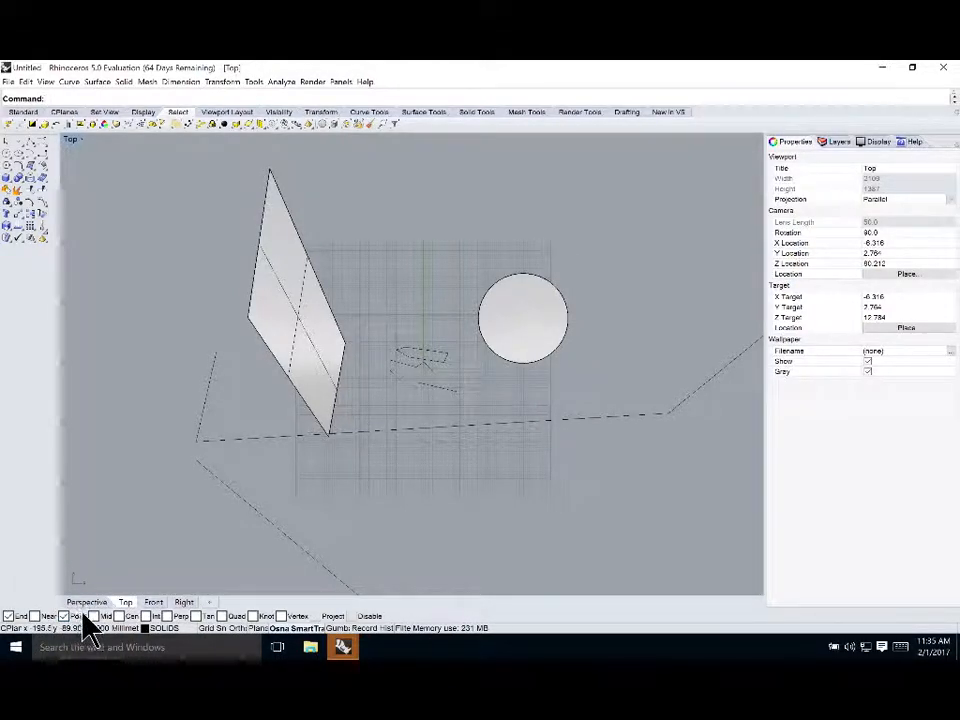
left_click(93, 616)
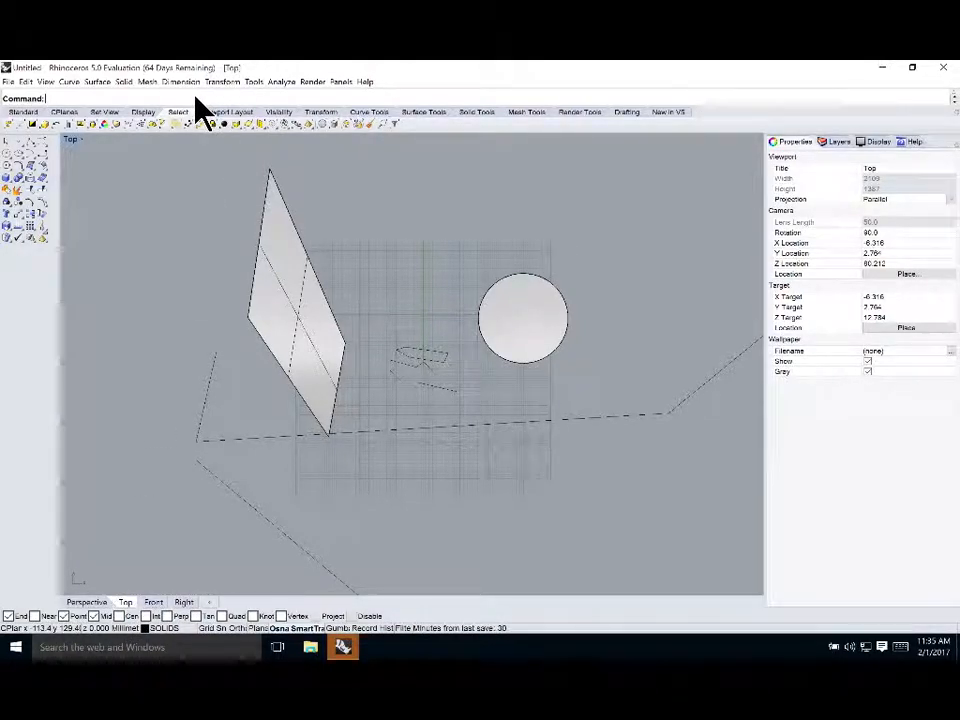
type("osnap")
key("Return")
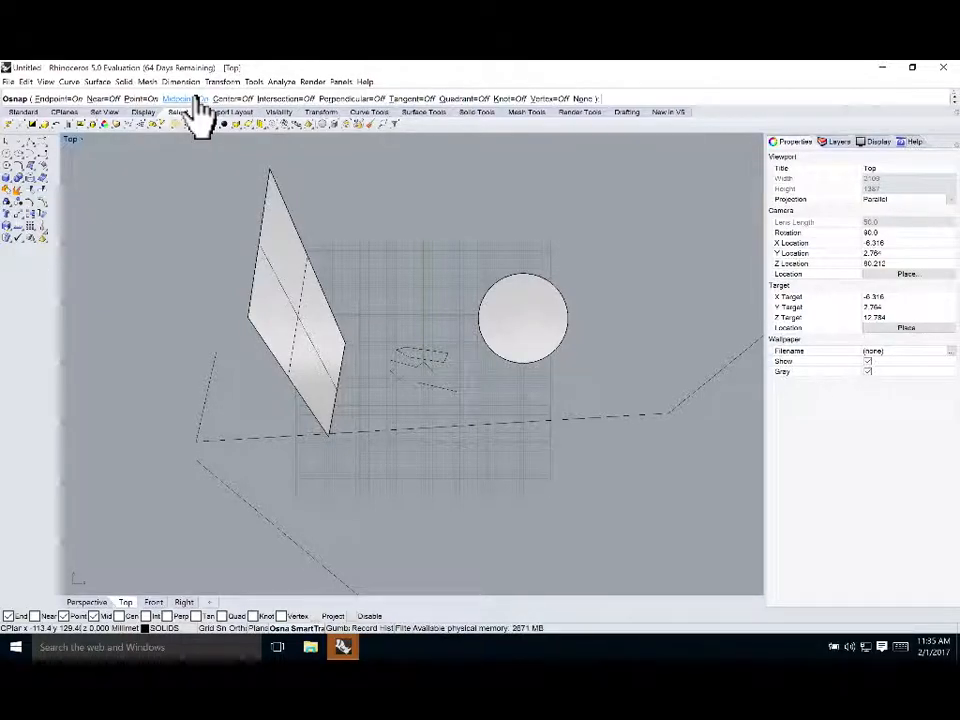
left_click(197, 99)
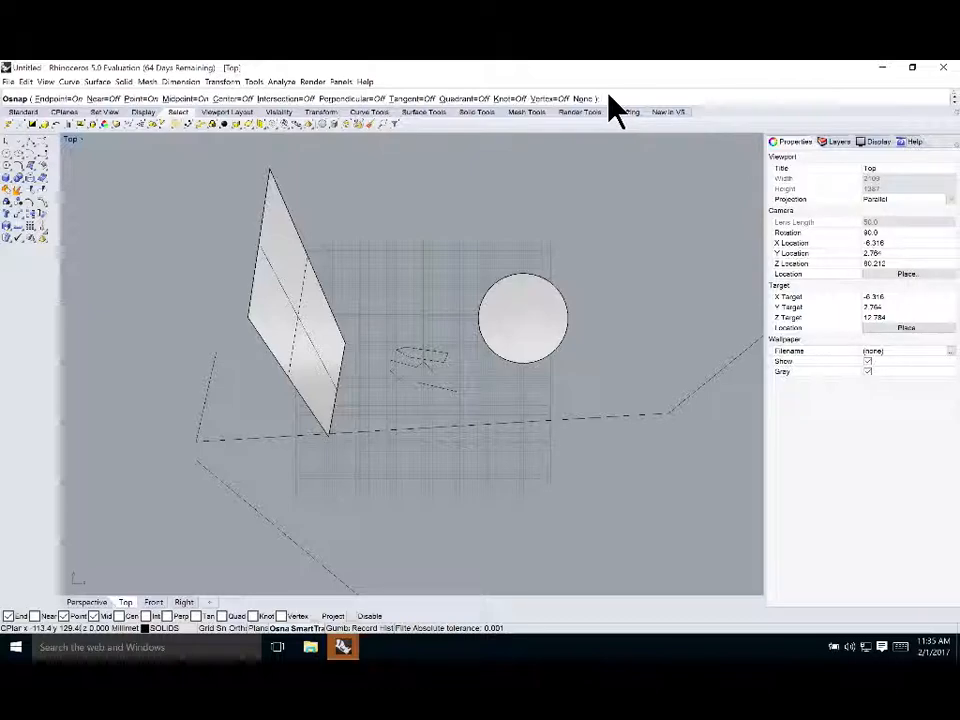
key("Escape")
Hide the Osnap toolbar by toggling the ShowOsnap command
type("Osnap")
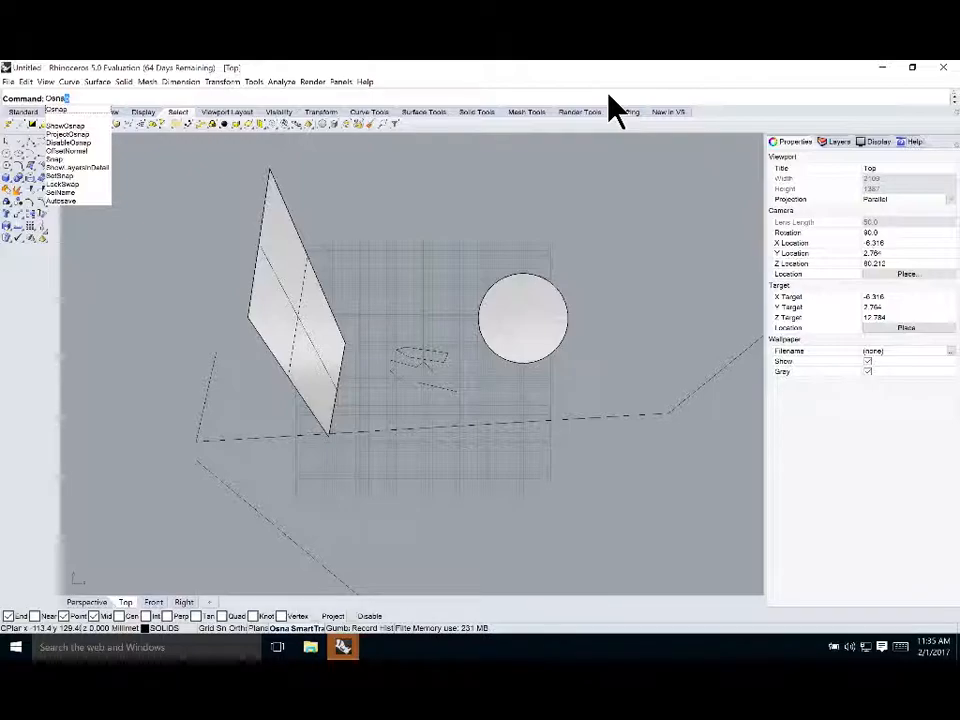
key("Down")
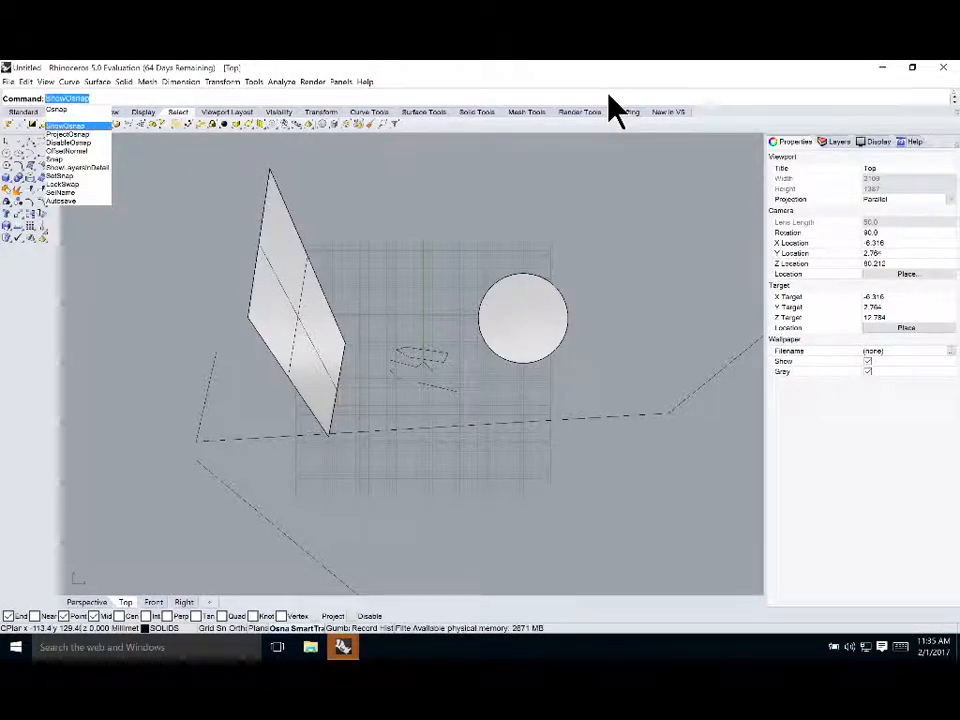
key("Return")
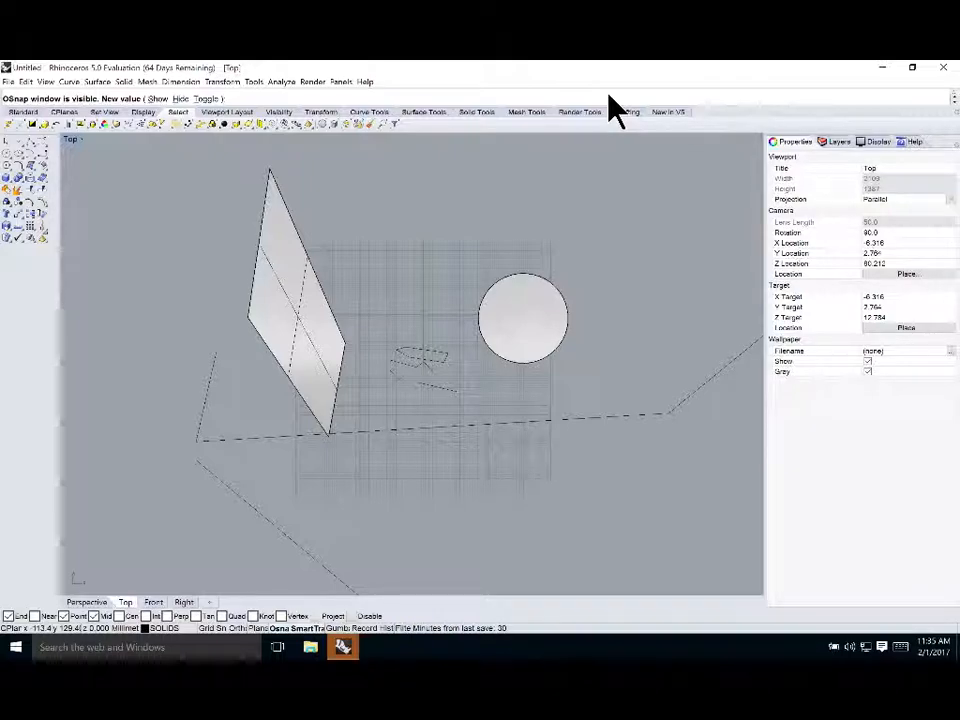
type("t")
key("Return")
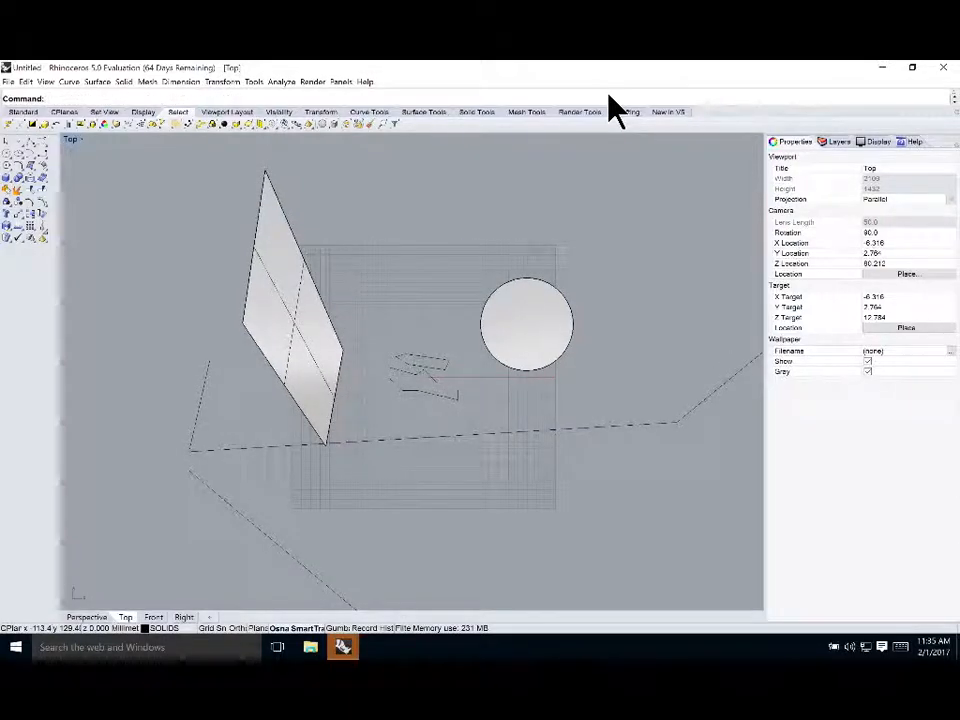
Show the Osnap toolbar again by toggling the ShowOsnap command
type("ShowOsnap")
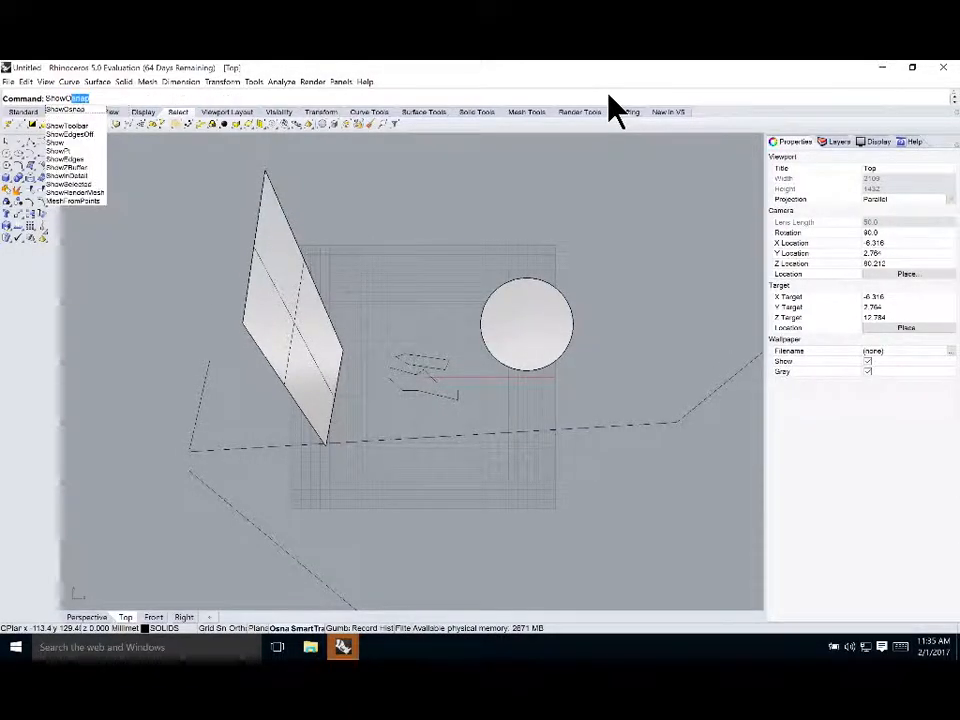
key("Return")
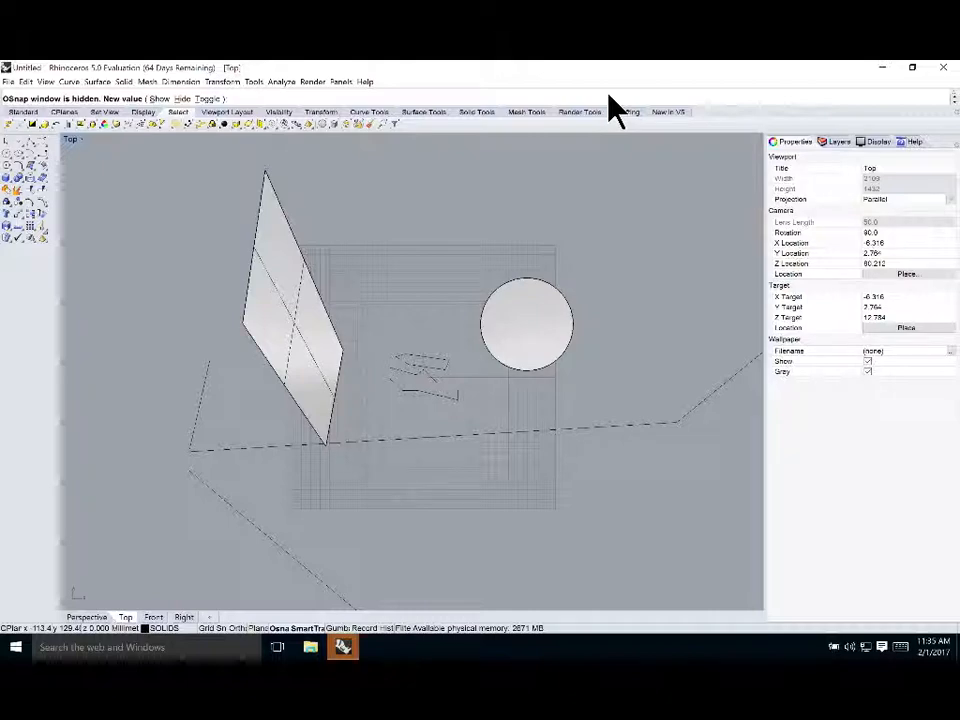
type("t")
key("Return")
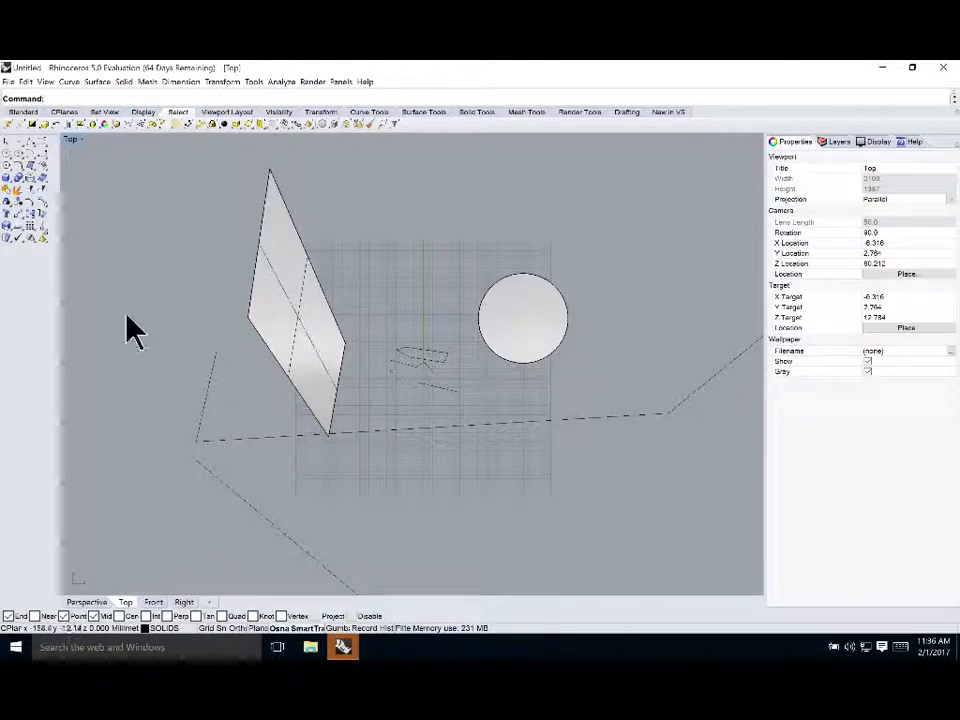
Turn on the Near object snap and try drawing a polyline starting from a Near point on the dashed line
left_click(35, 616)
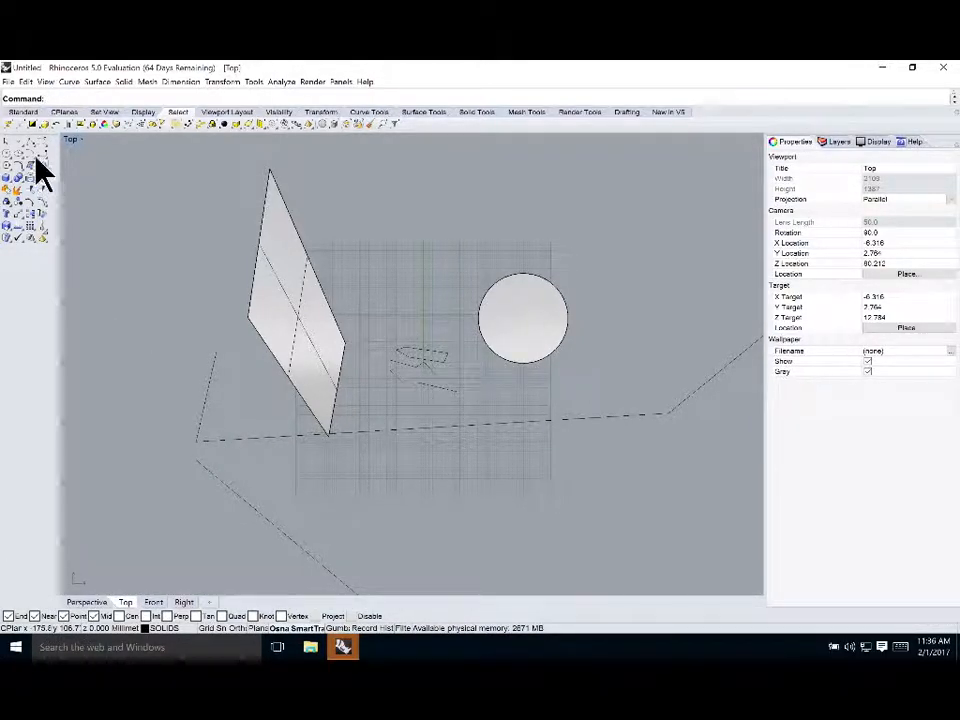
left_click(30, 151)
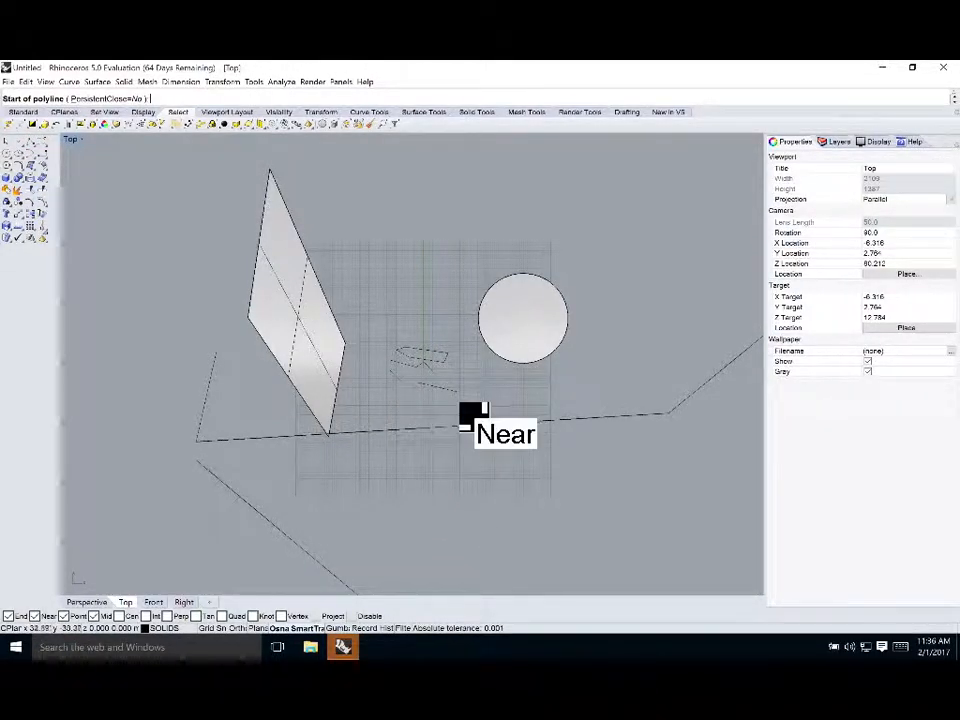
left_click(590, 412)
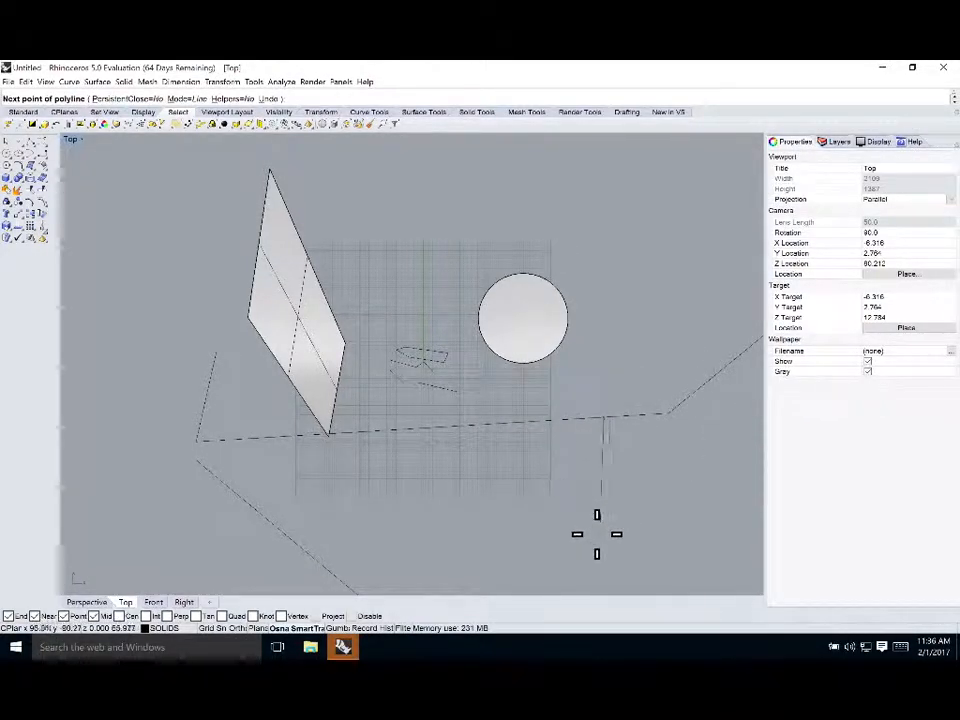
left_click(497, 551)
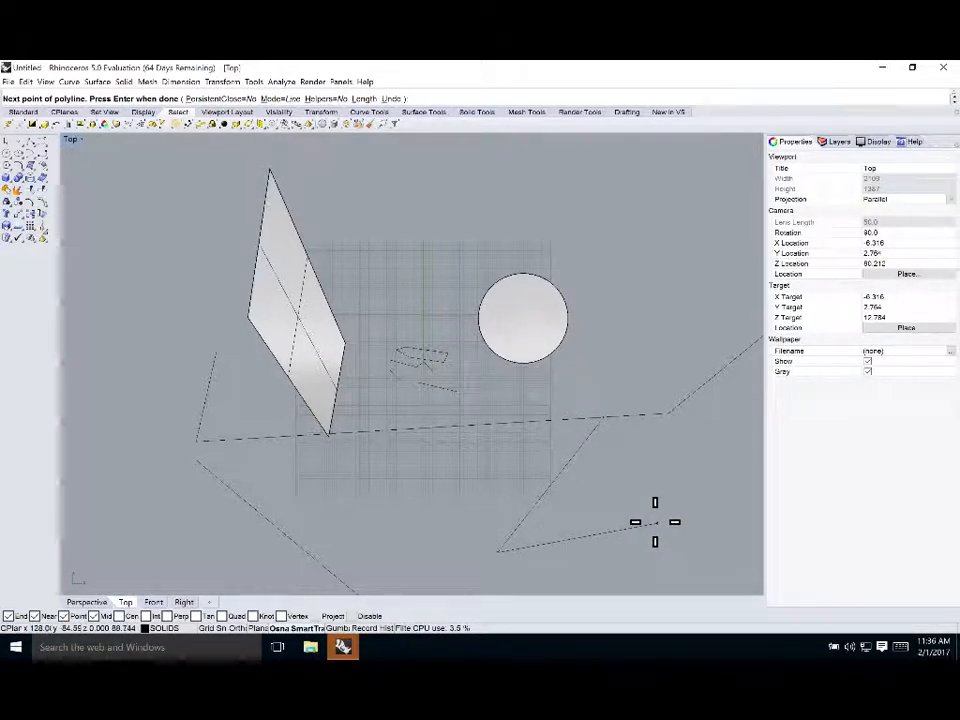
key("Escape")
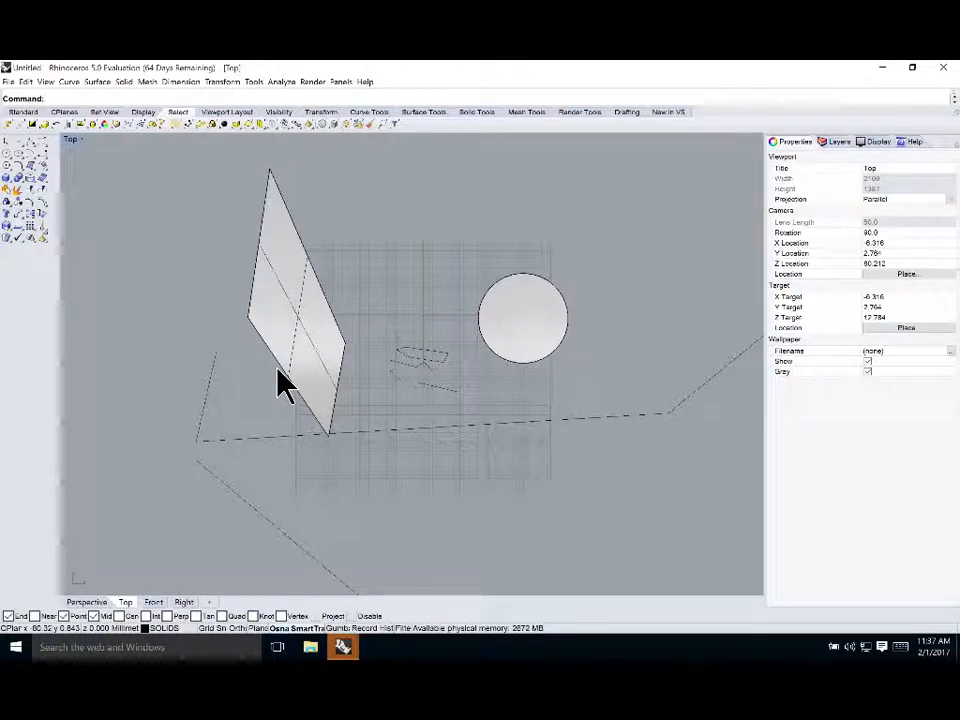
Turn on the Center object snap
left_click(121, 617)
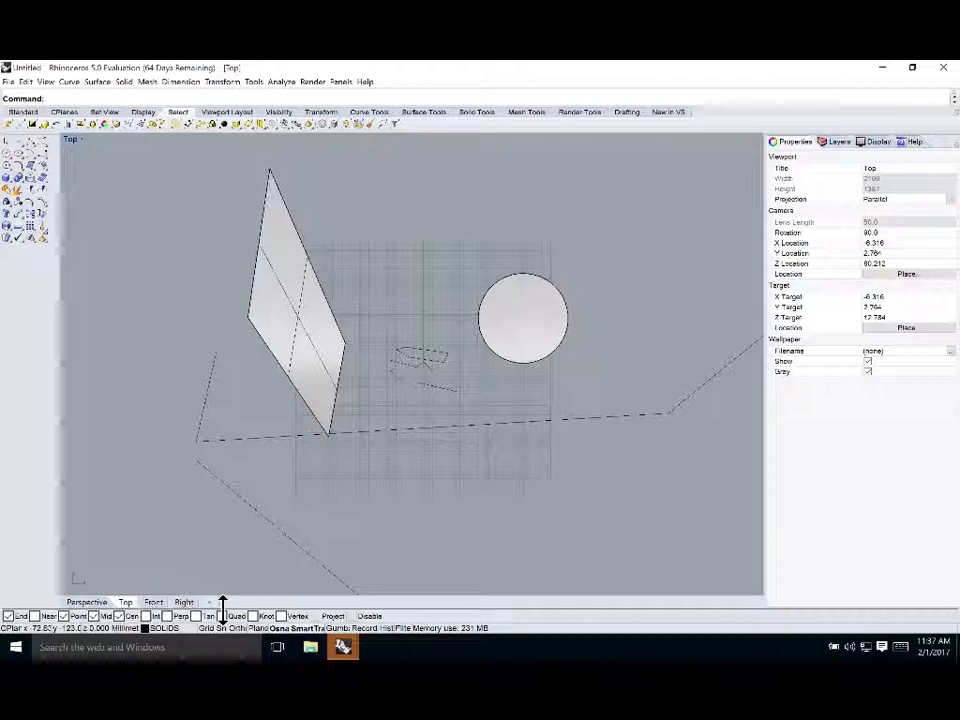
type("ShowOsnap")
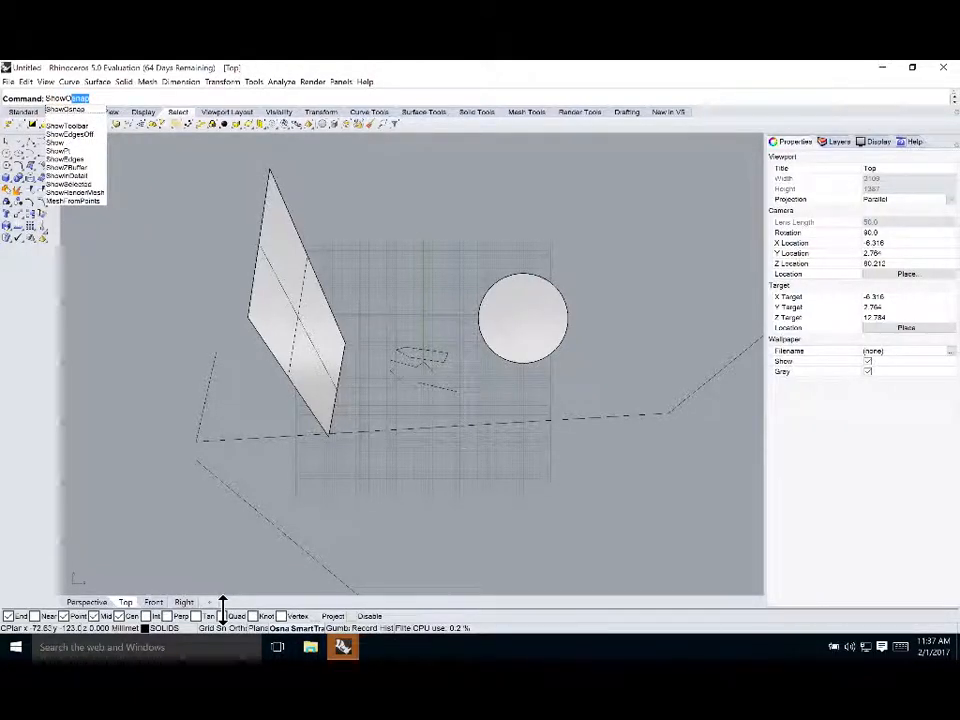
key("Return")
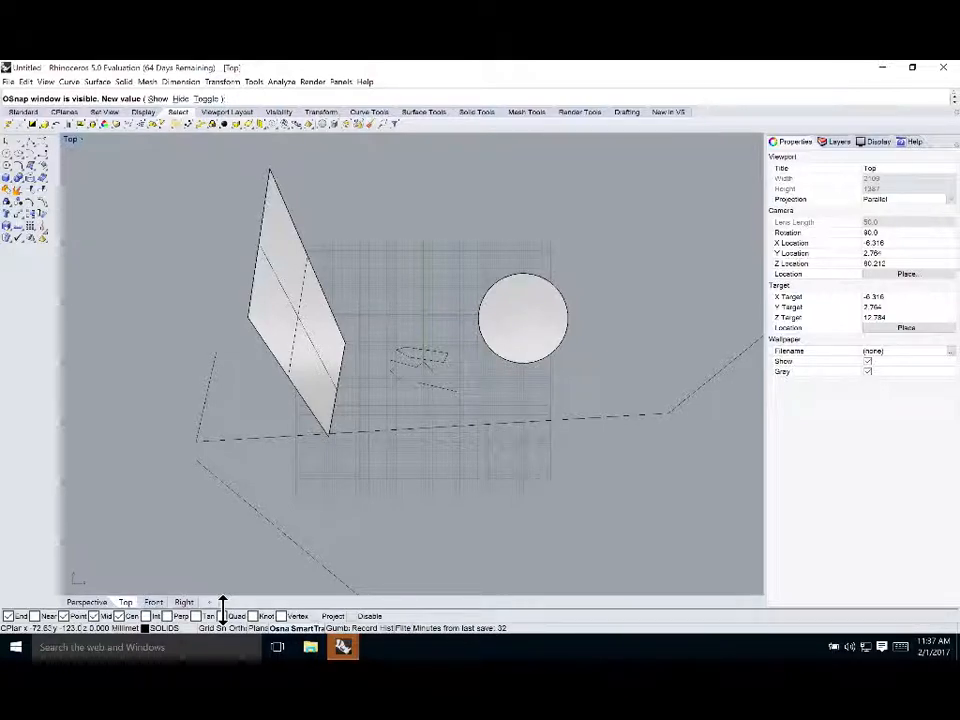
type("t")
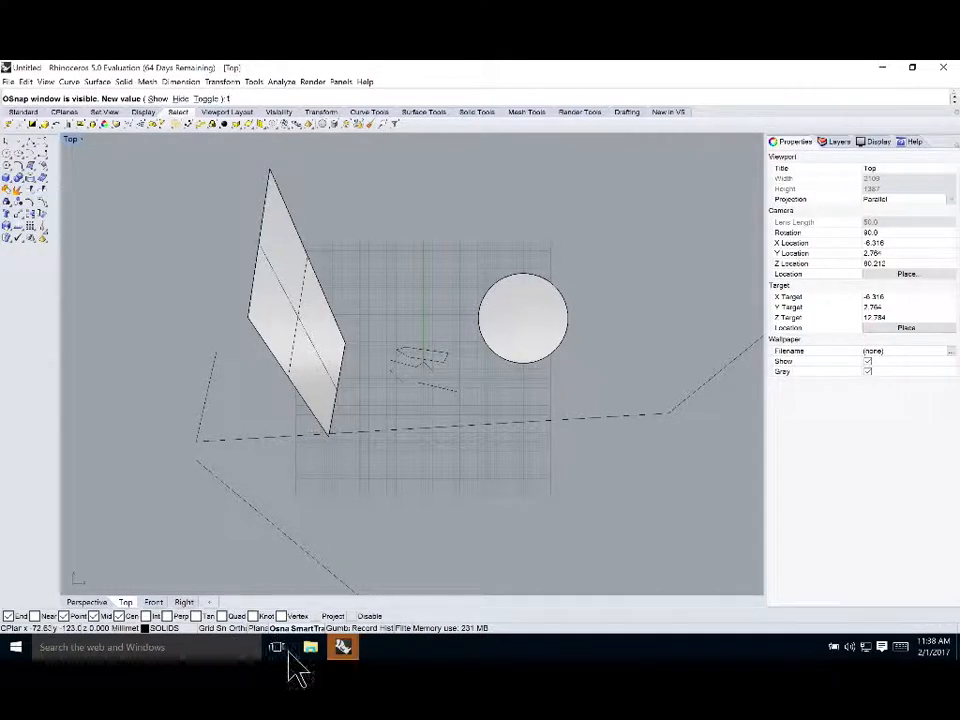
key("Escape")
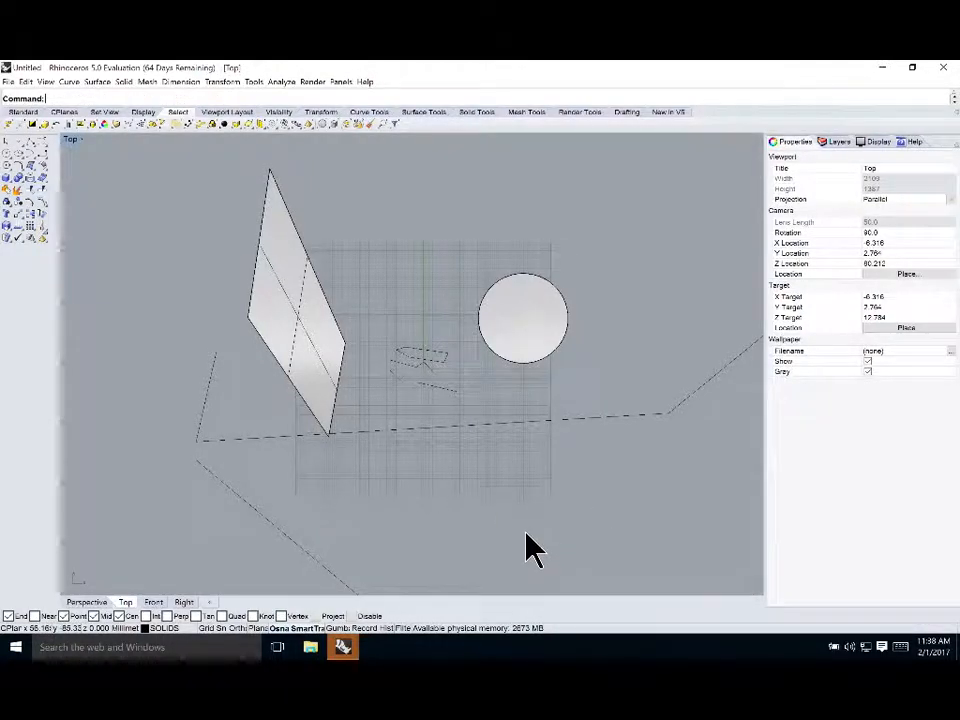
Turn on Grid Snap mode
left_click(259, 631)
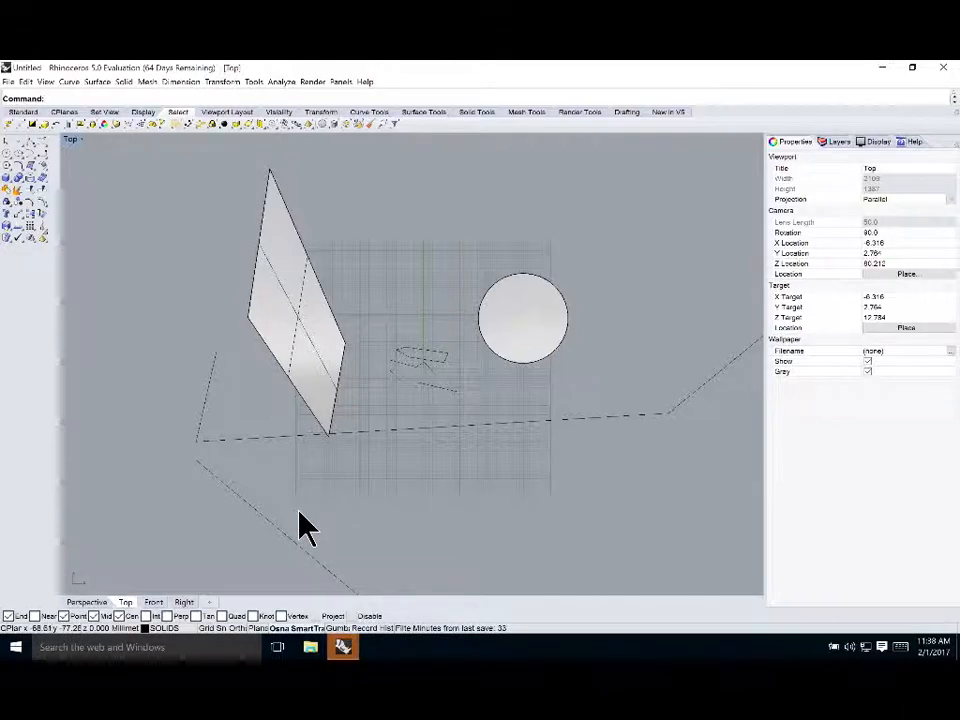
left_click(208, 628)
left_click(208, 628)
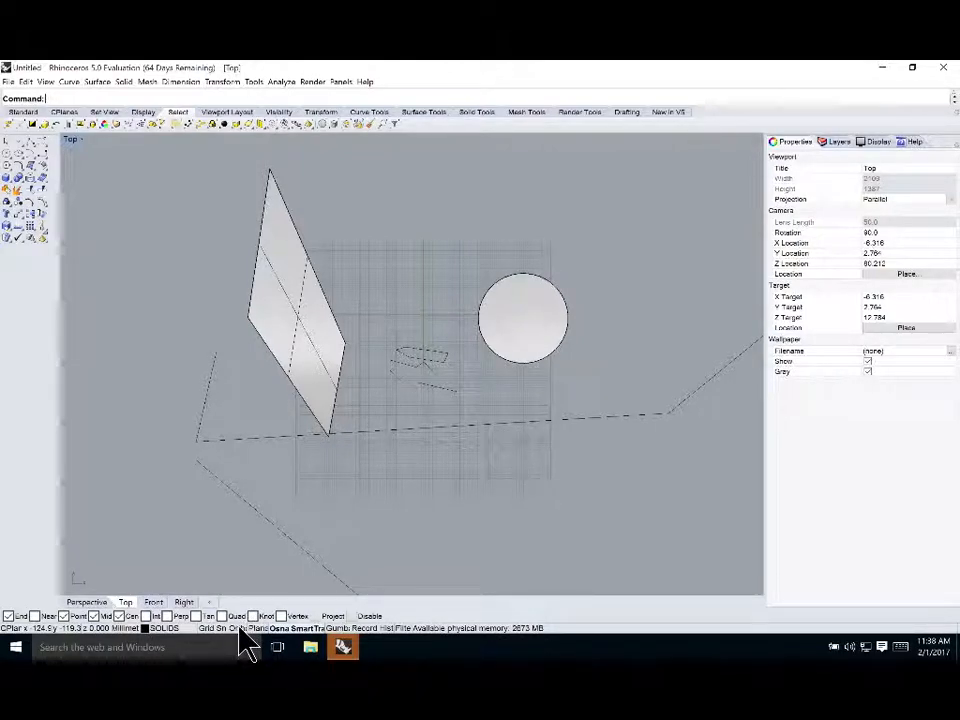
left_click(240, 628)
left_click(240, 628)
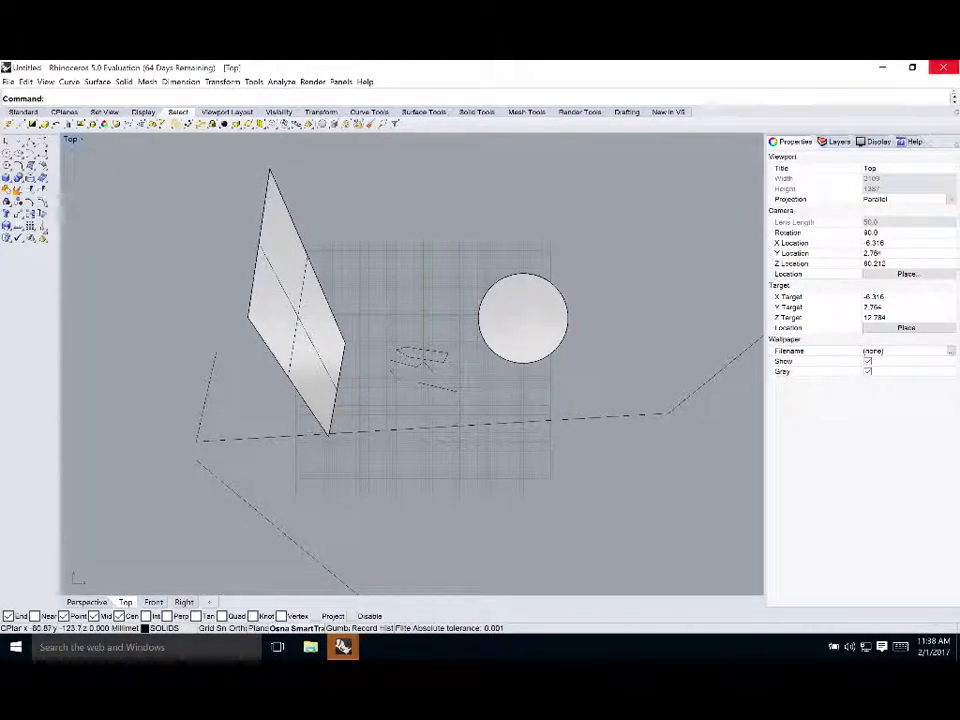
left_click(218, 630)
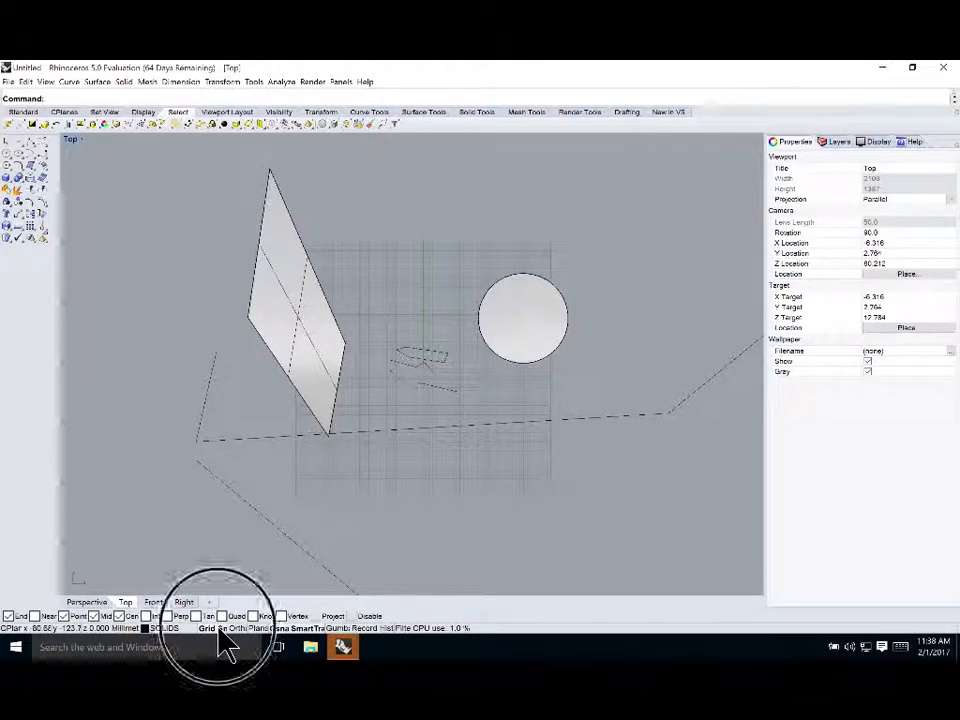
Try starting a polyline on a grid point above the small sketched curves using Grid Snap
scroll(469, 420, "up", 1)
middle_click(469, 420)
scroll(456, 300, "up", 3)
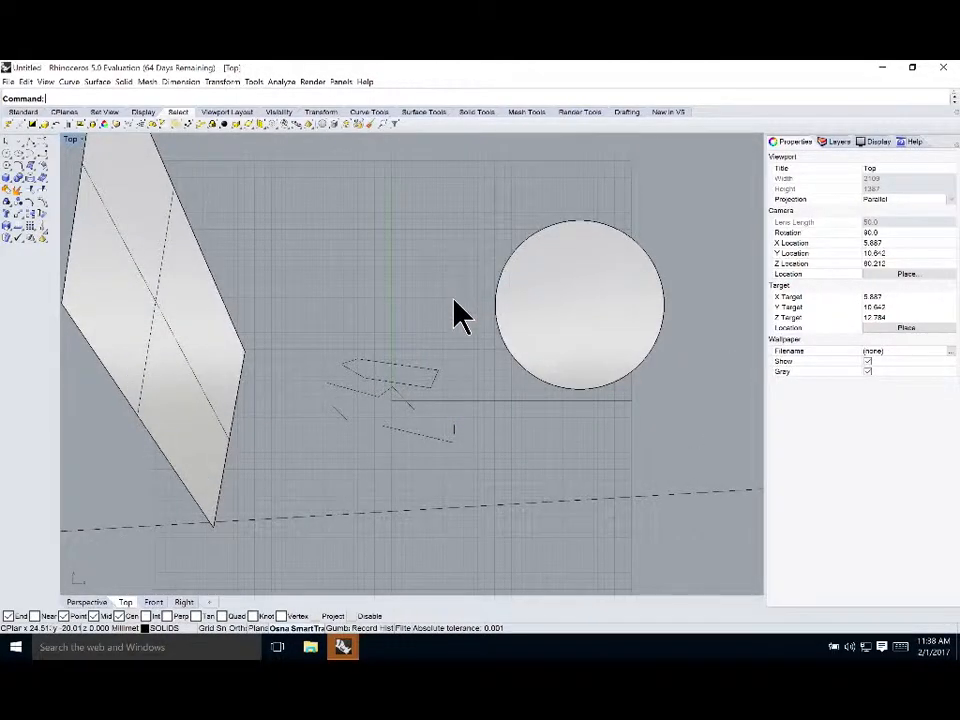
scroll(454, 310, "up", 13)
scroll(452, 354, "down", 4)
right_click_drag(348, 322, 347, 226)
scroll(421, 478, "up", 6)
key("Up")
key("Up")
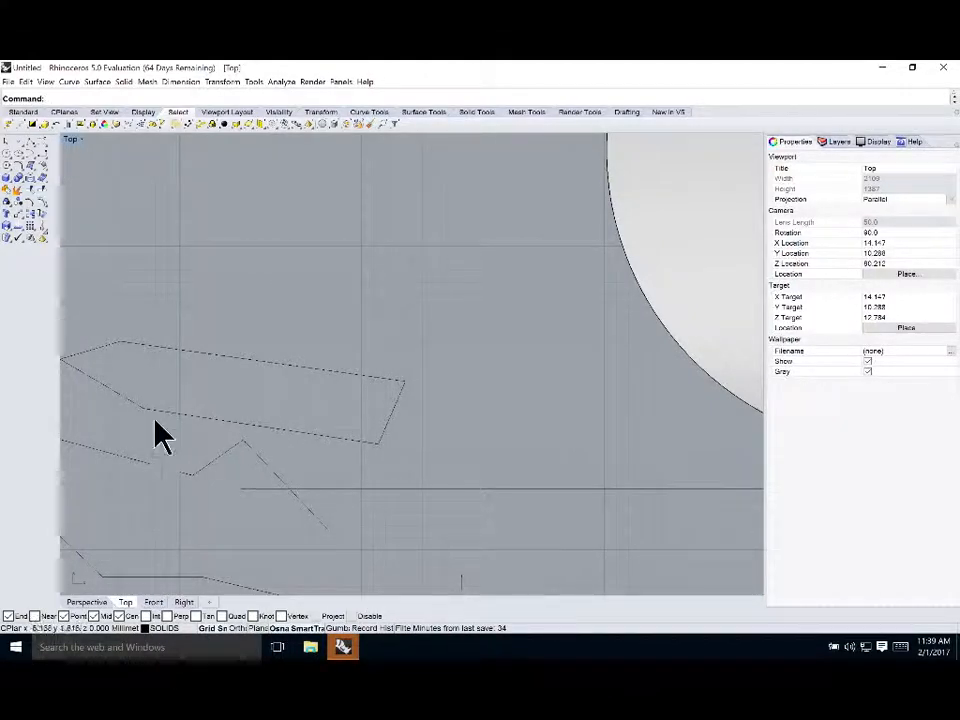
left_click(32, 155)
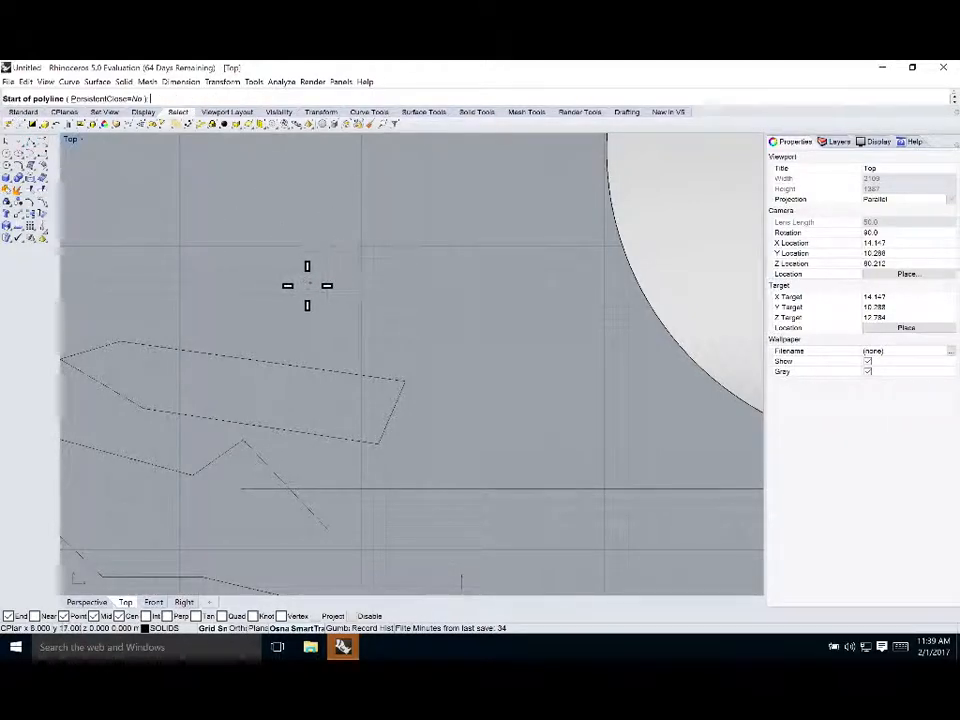
left_click(277, 245)
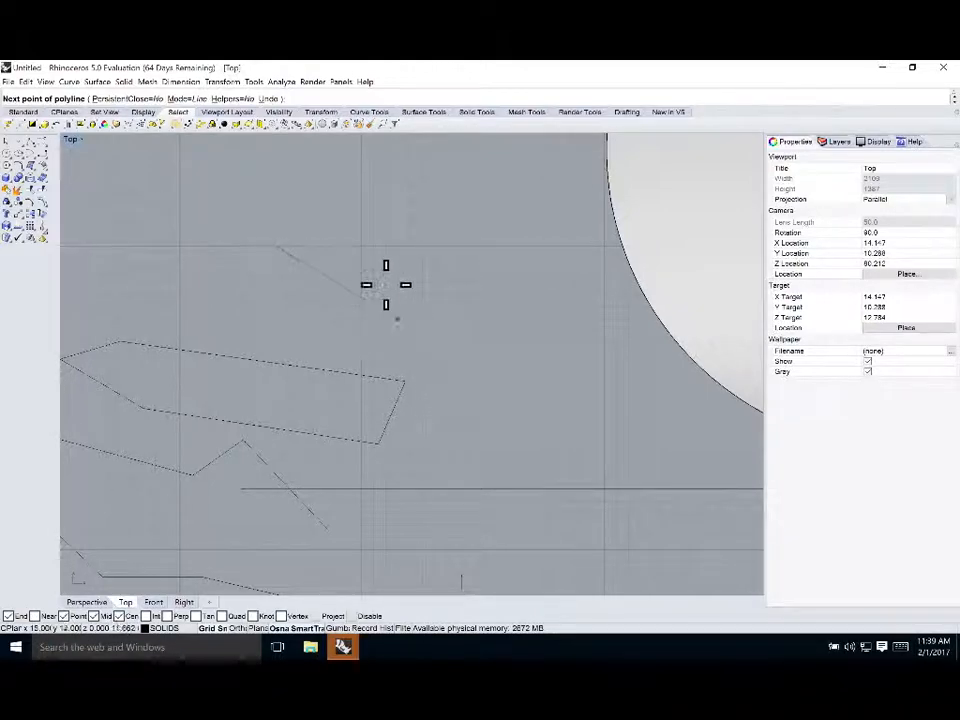
key("Escape")
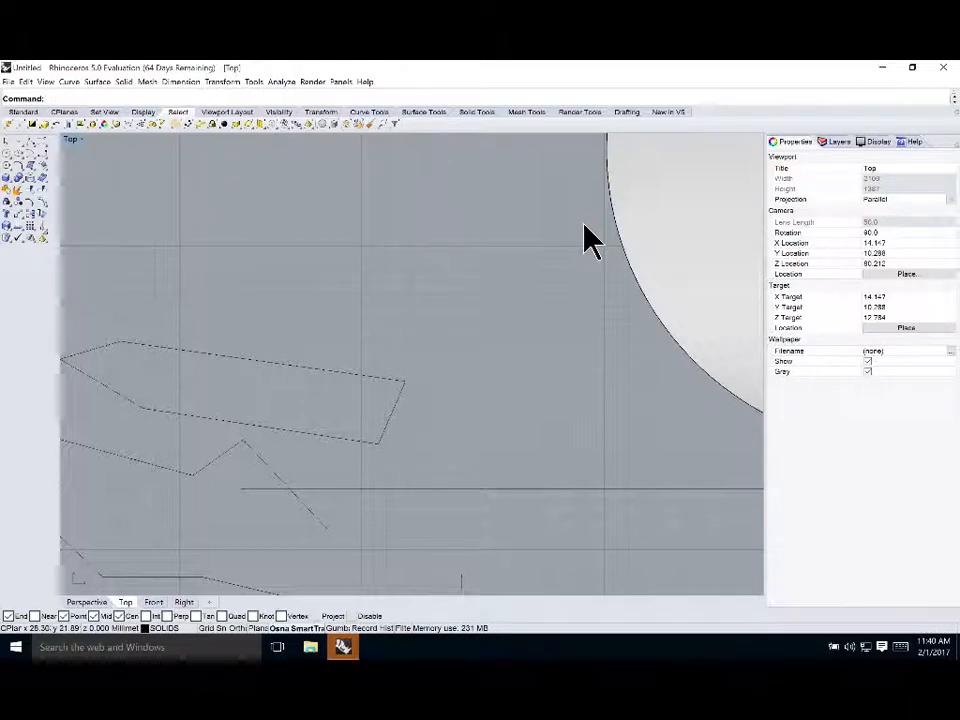
Turn on Ortho and draw a two-segment polyline going straight down then right, above the small curves
left_click(243, 628)
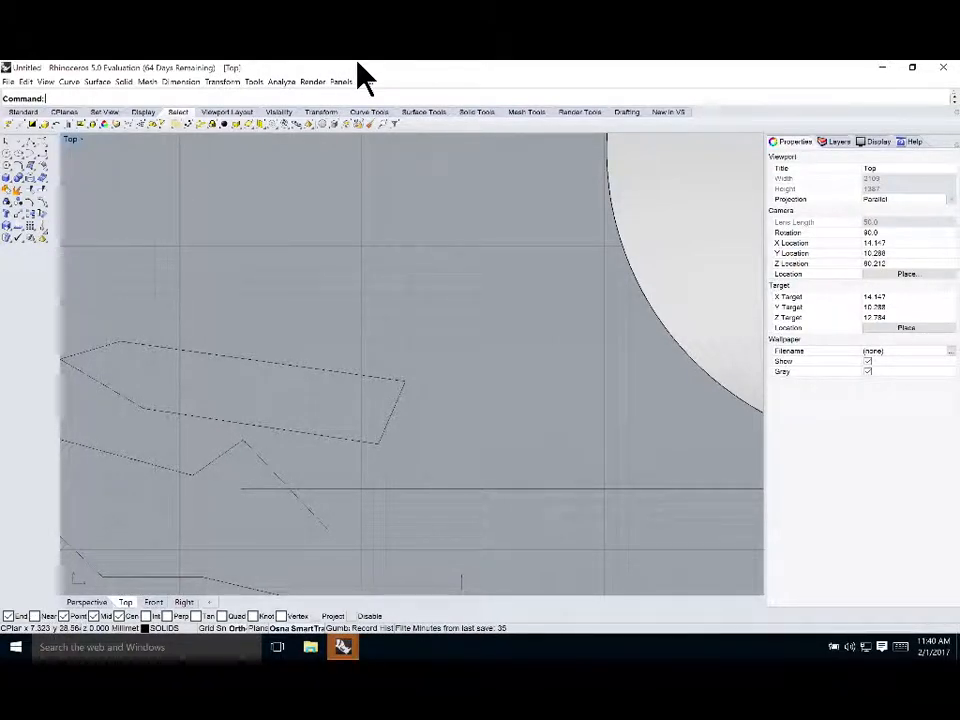
left_click(29, 145)
left_click(348, 212)
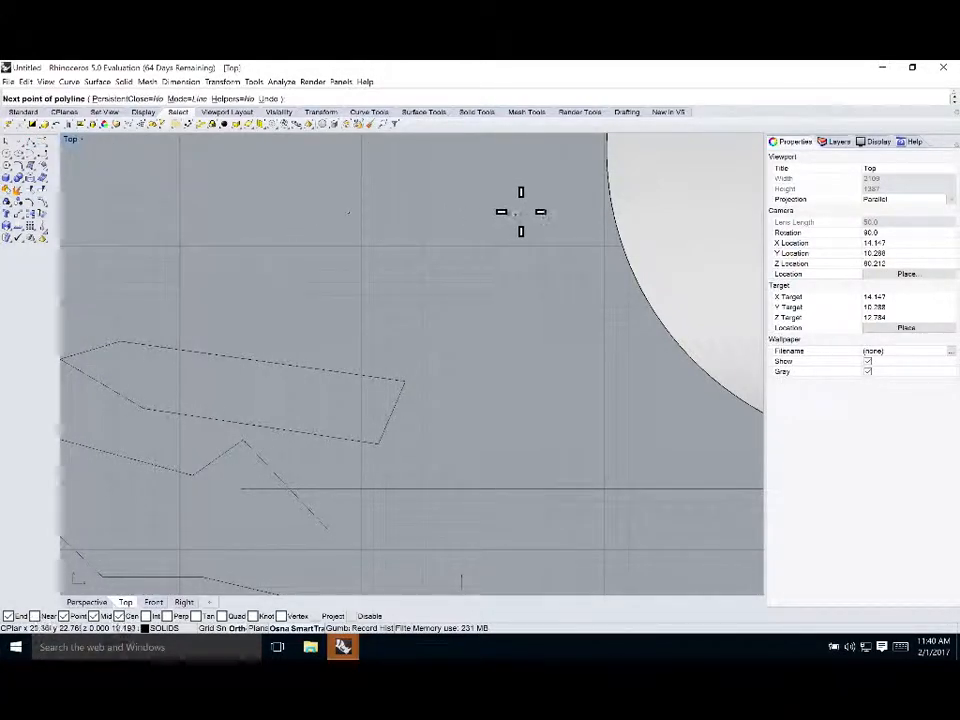
left_click(397, 305)
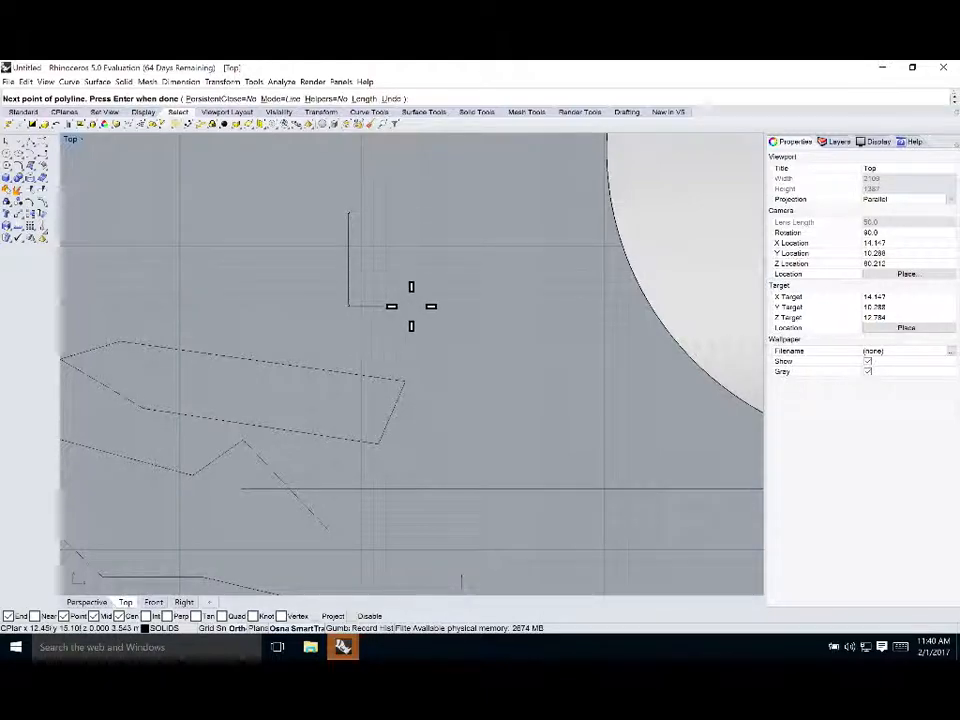
left_click(478, 306)
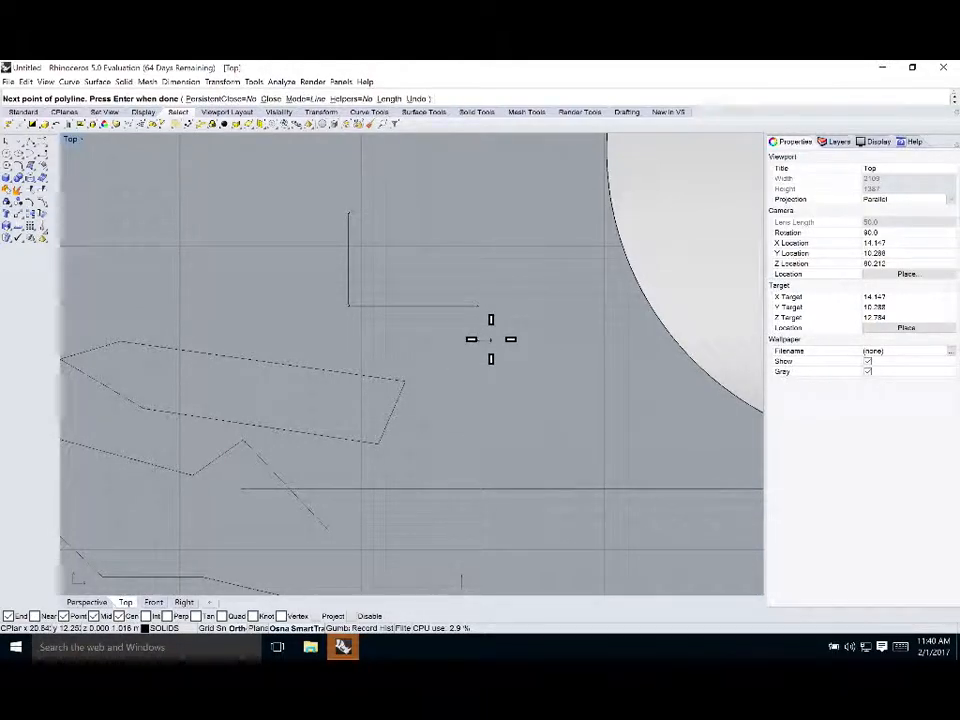
right_click(615, 367)
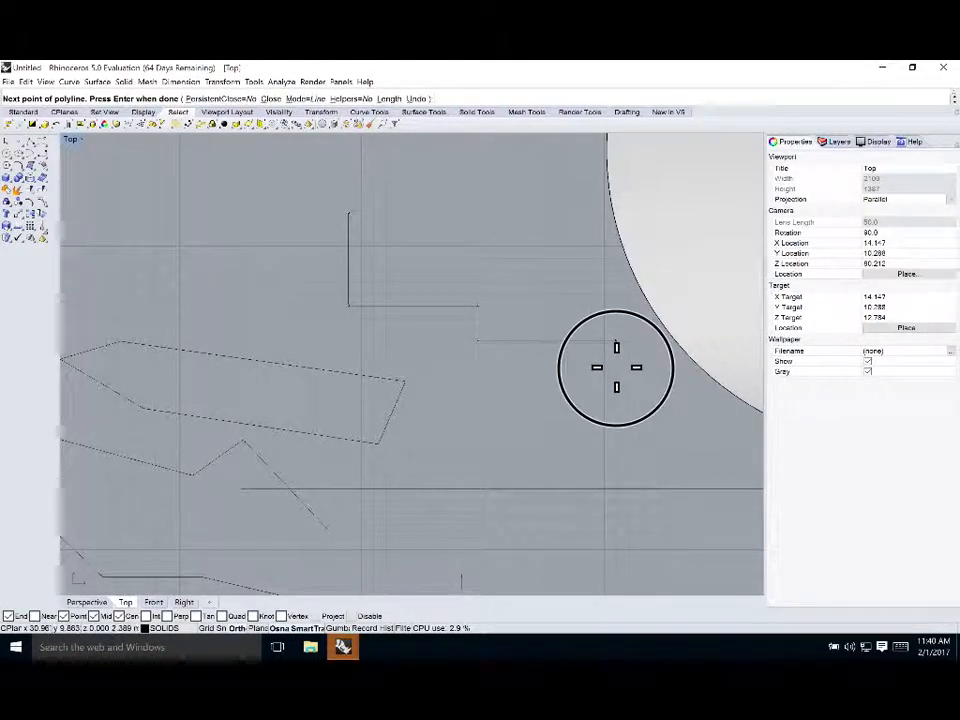
Select the new polyline and examine its object properties
left_click(428, 305)
scroll(433, 321, "down", 3)
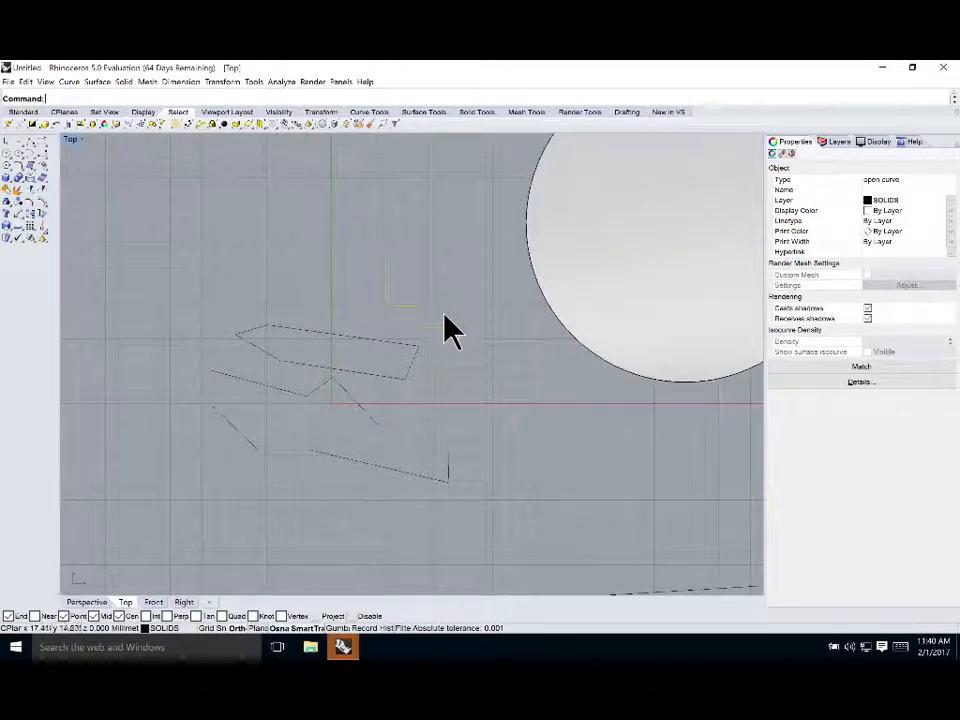
left_click(478, 375)
scroll(434, 301, "up", 4)
scroll(435, 302, "down", 2)
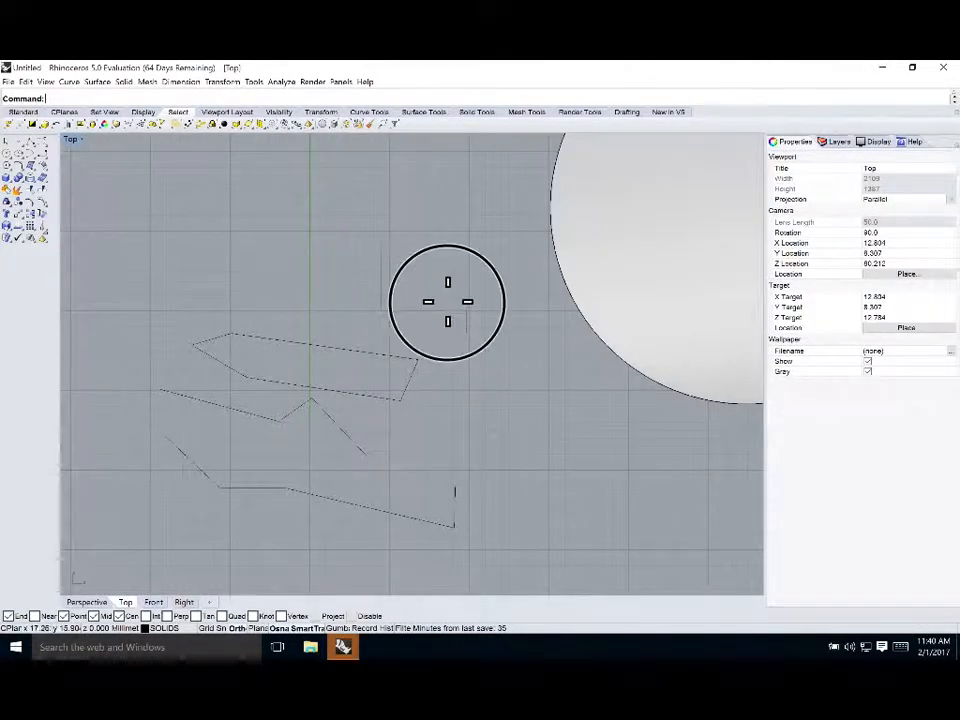
left_click_drag(461, 326, 366, 233)
left_click(411, 321)
scroll(396, 326, "down", 4)
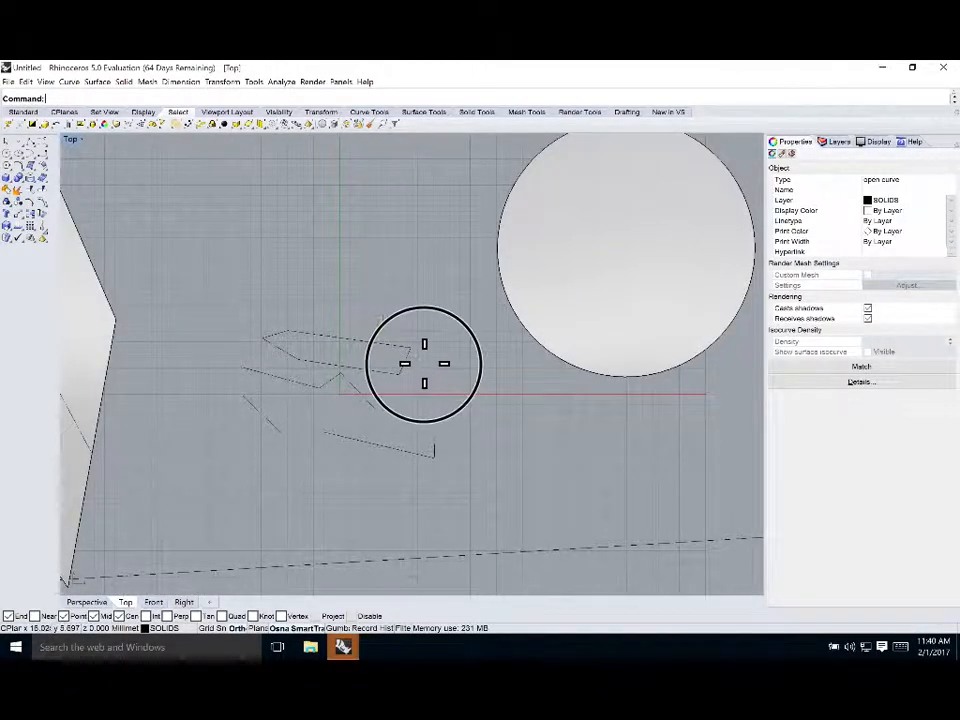
left_click(424, 363)
scroll(411, 343, "up", 3)
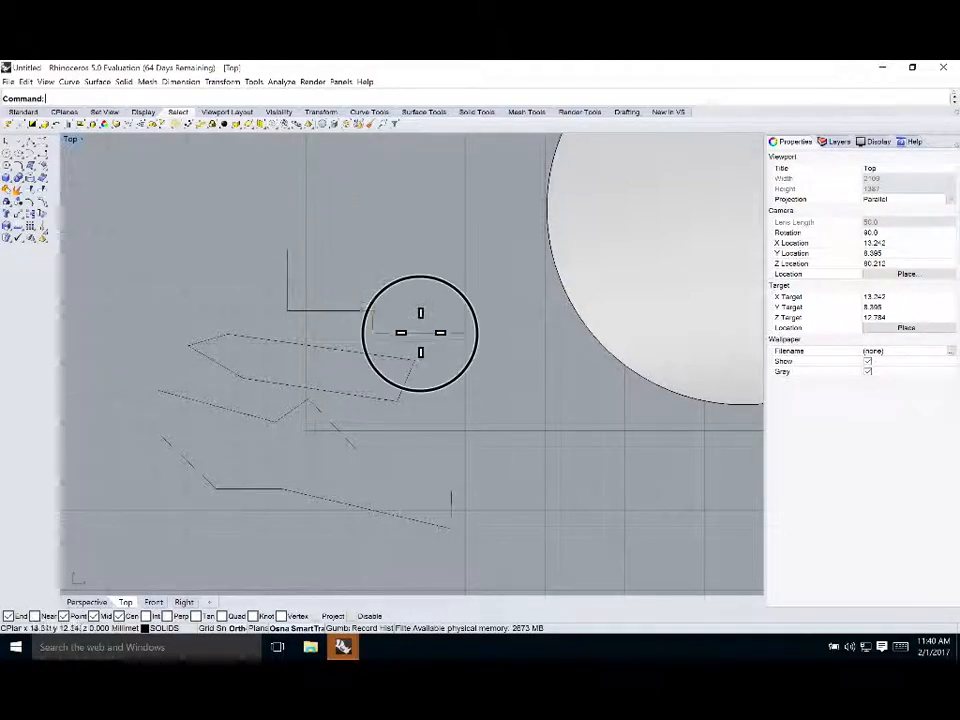
Try drawing a short horizontal polyline segment above the stepped polyline
left_click(421, 335)
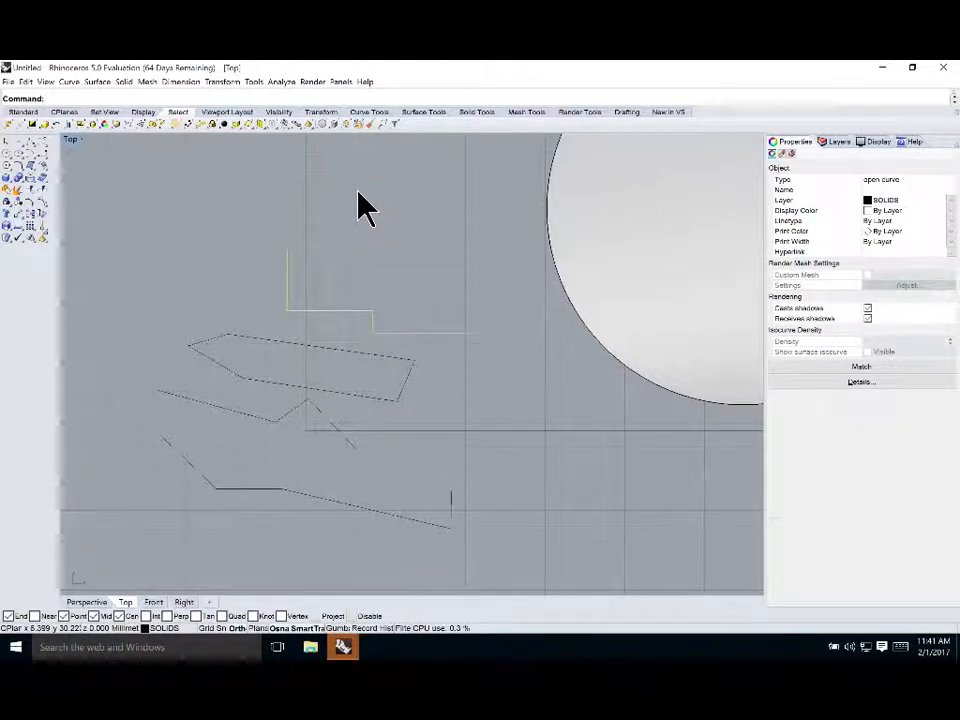
left_click(34, 143)
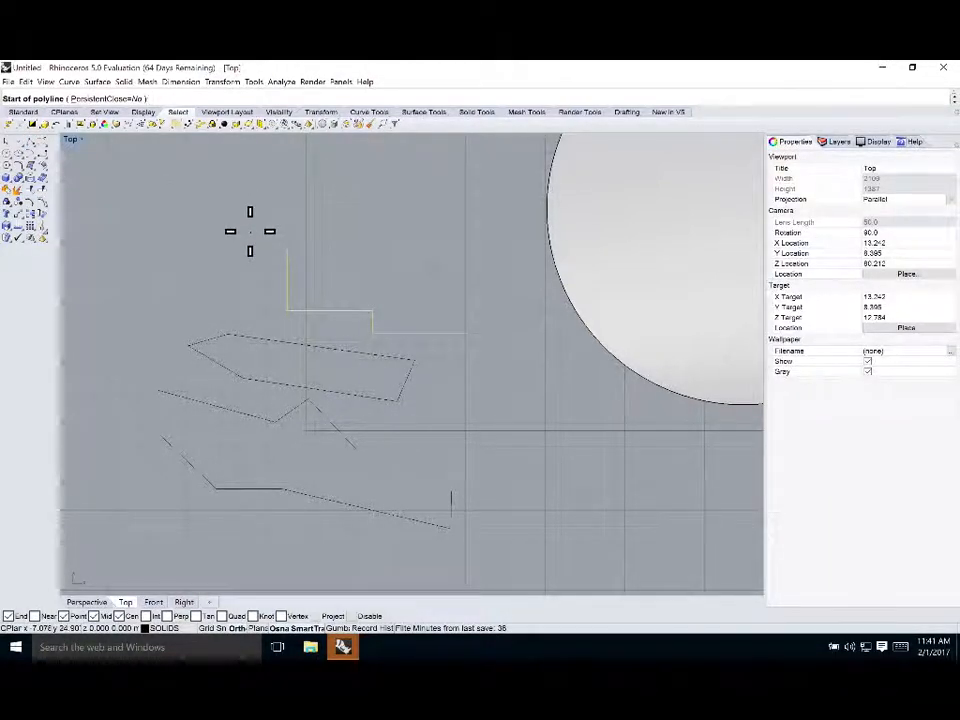
left_click(250, 232)
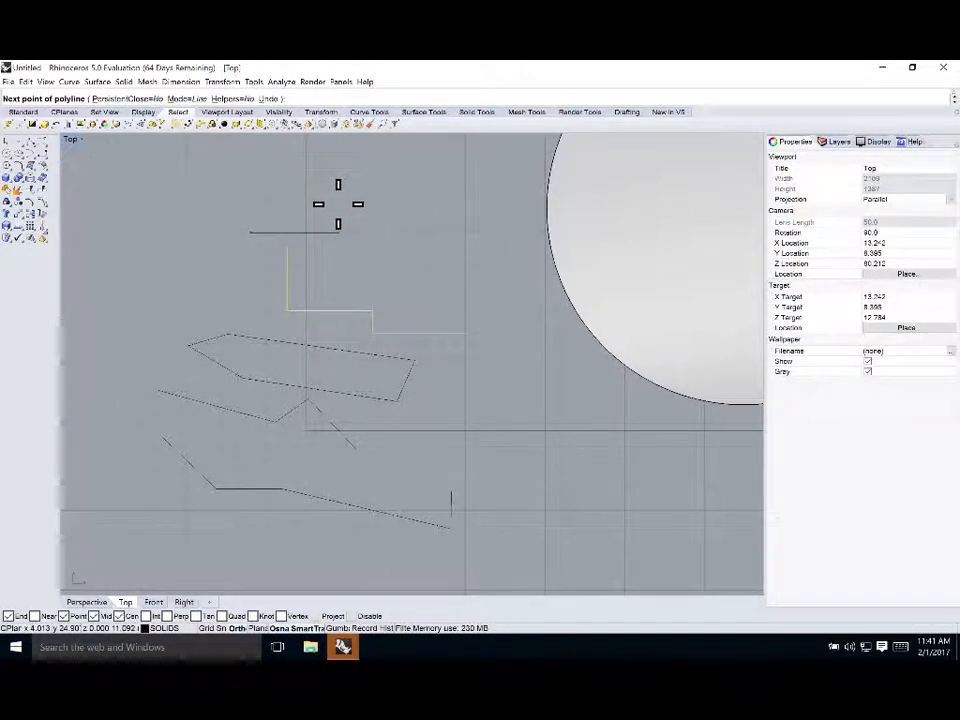
left_click(304, 259)
key("Return")
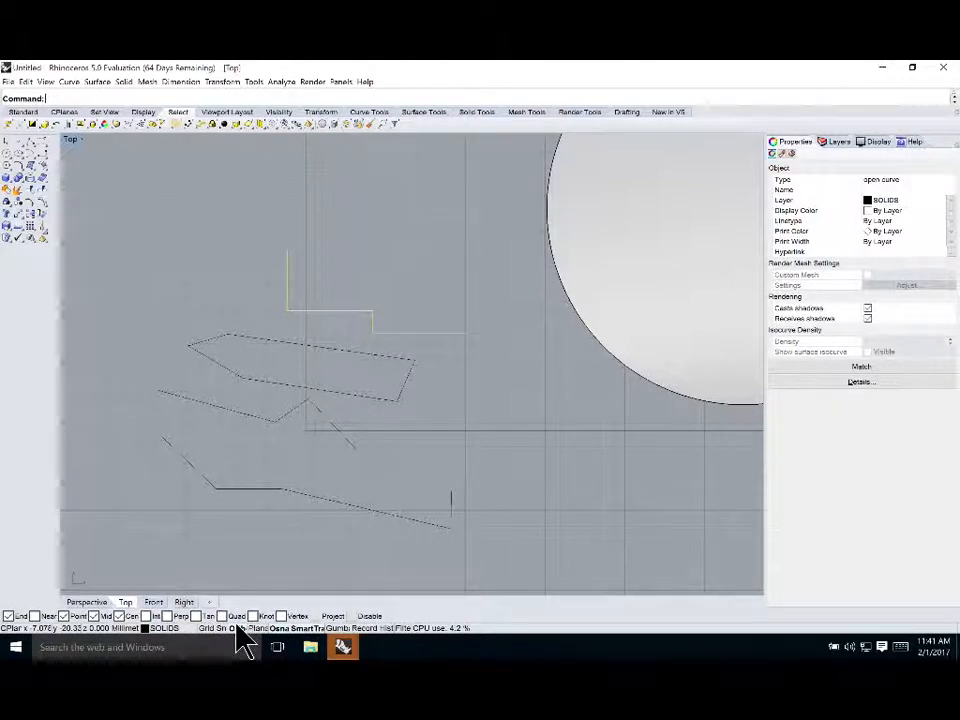
Try drawing a line above the stepped polyline while toggling the Planar and Osnap modes
left_click(252, 629)
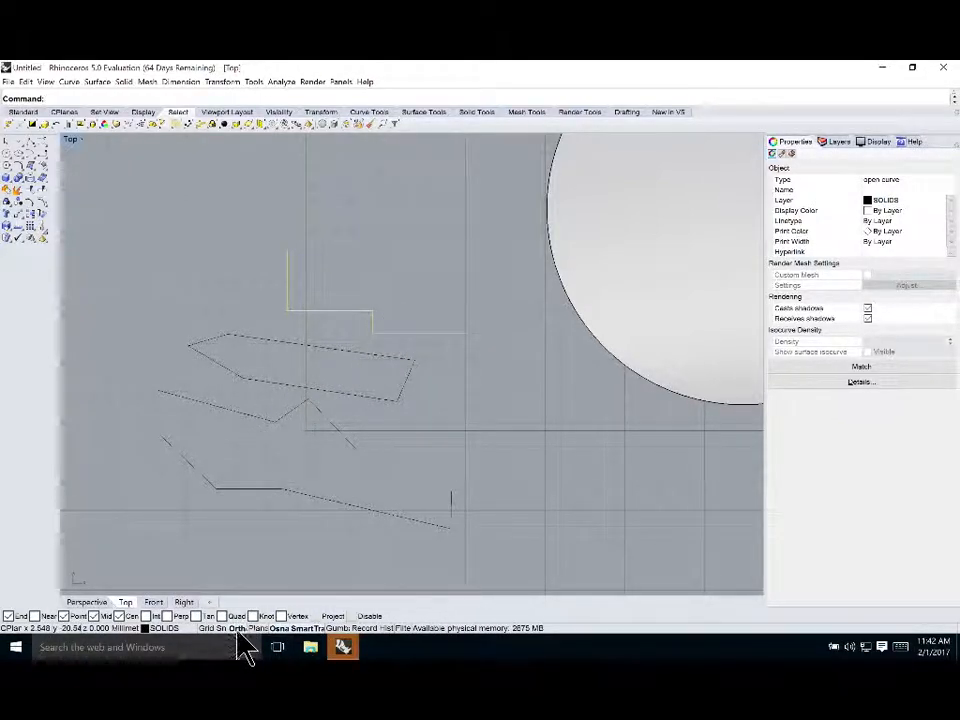
left_click(174, 178)
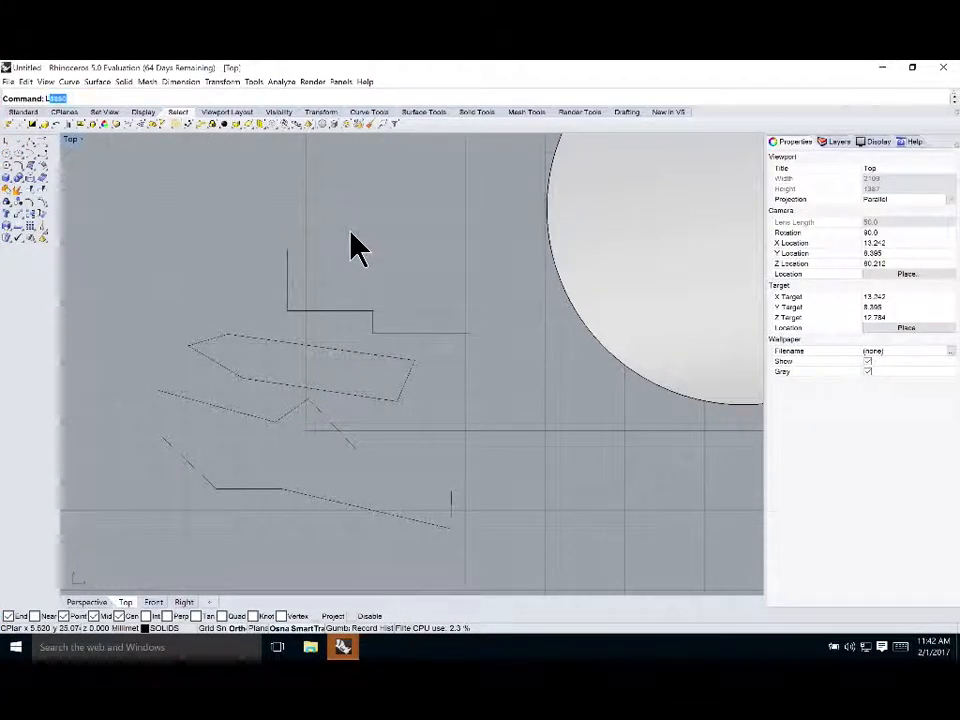
key("Return")
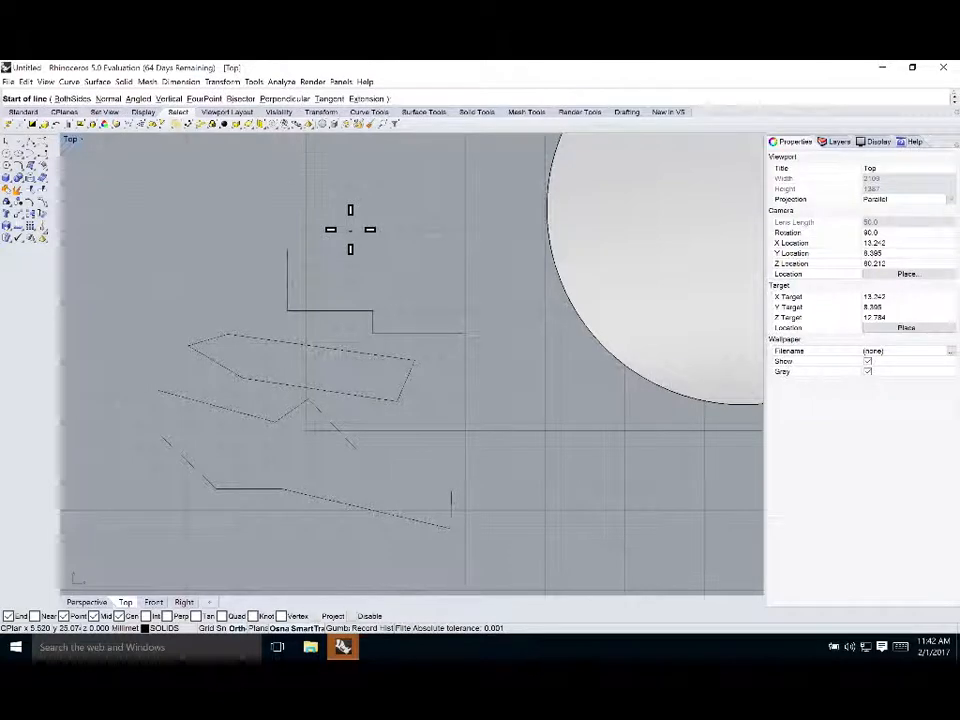
left_click(327, 215)
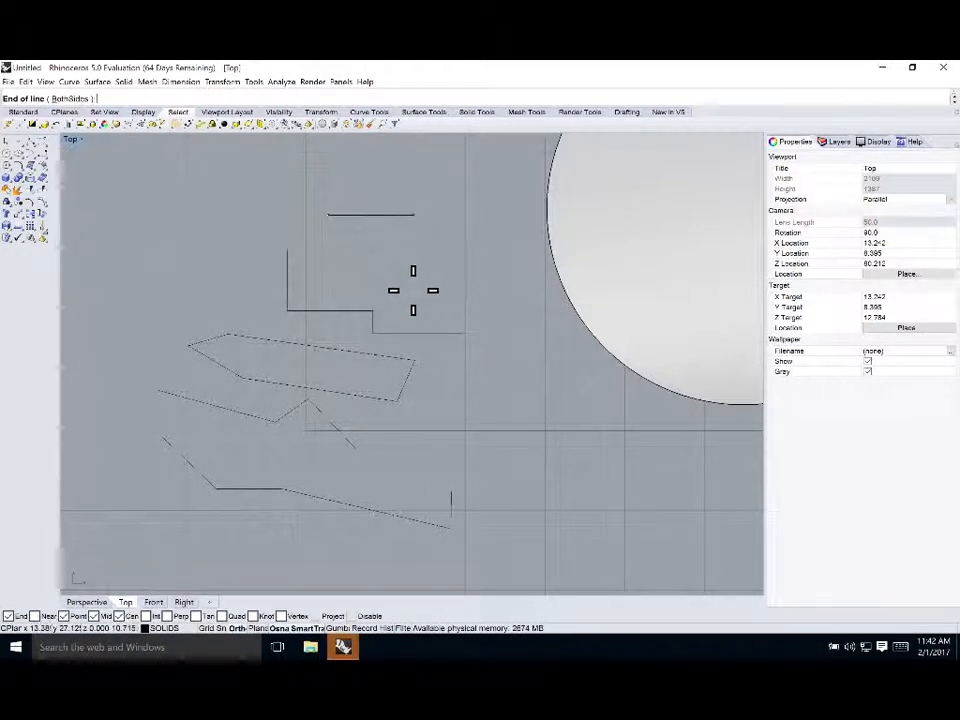
left_click(288, 627)
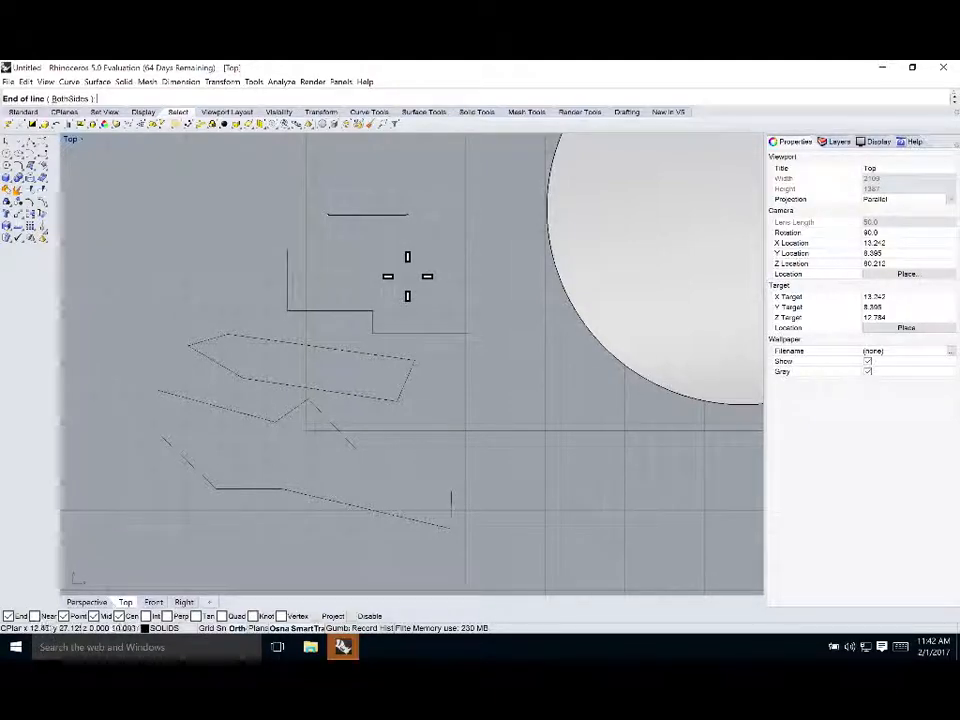
key("Escape")
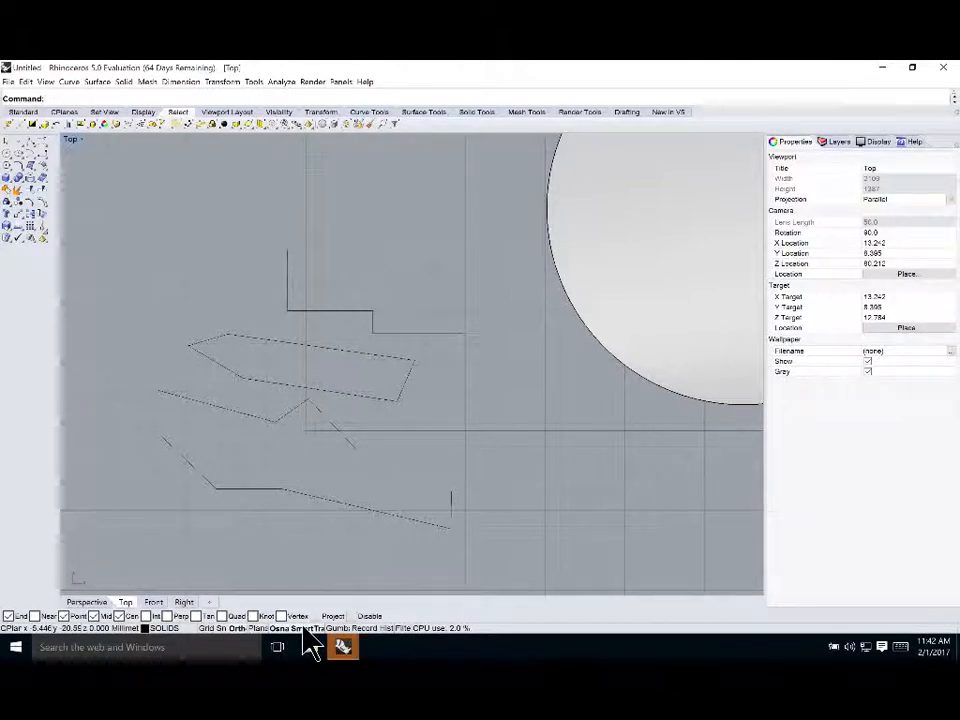
left_click(259, 625)
left_click(259, 628)
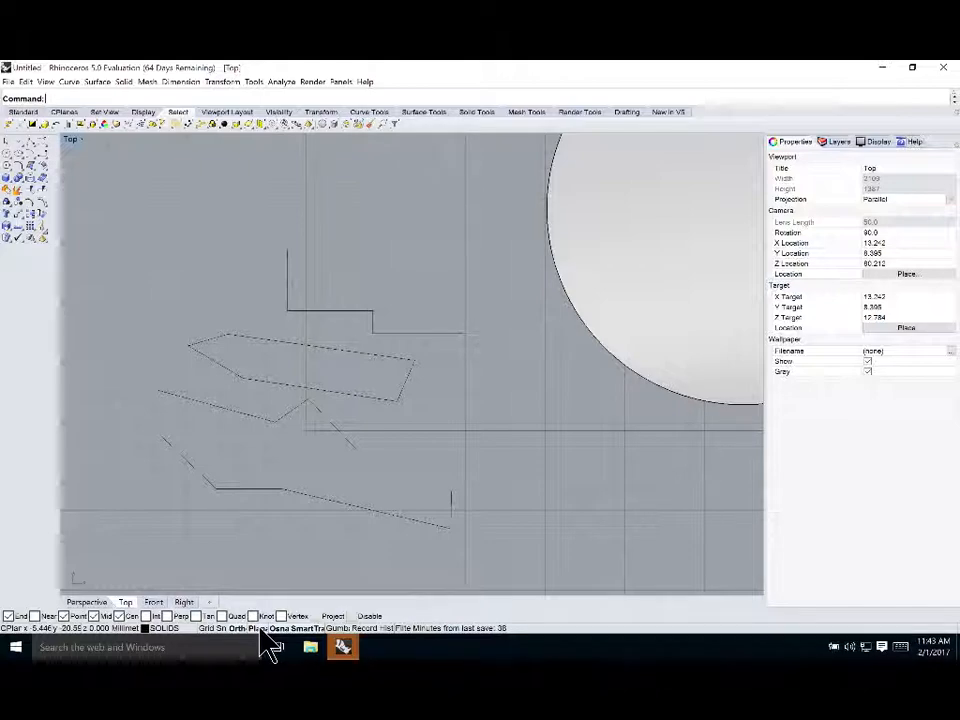
Maximize the Perspective viewport and switch it to Wireframe display mode
double_click(68, 140)
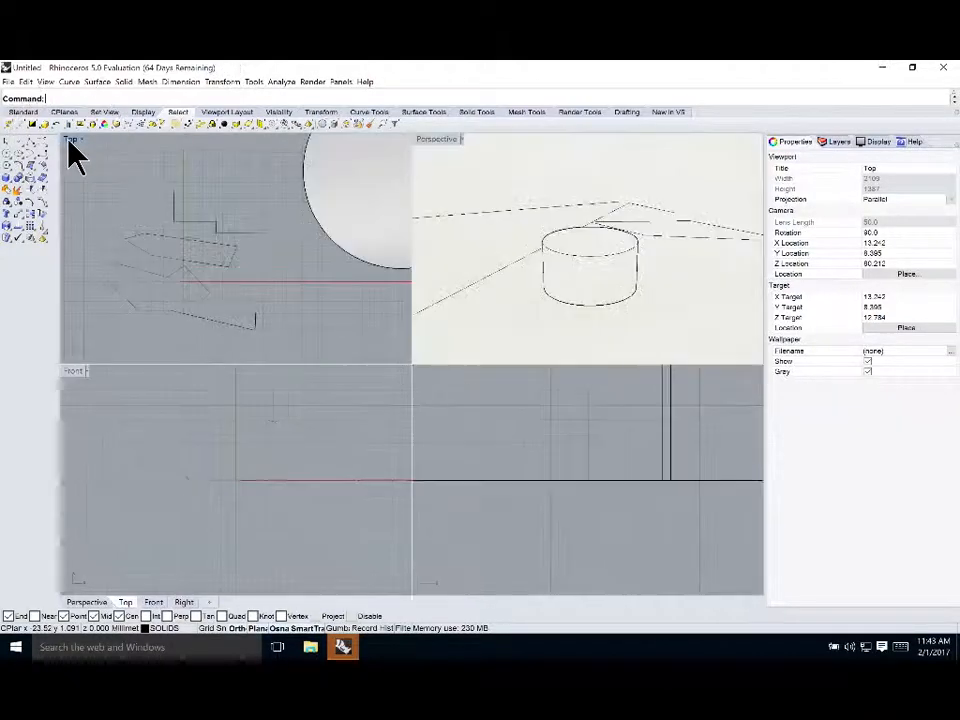
double_click(426, 140)
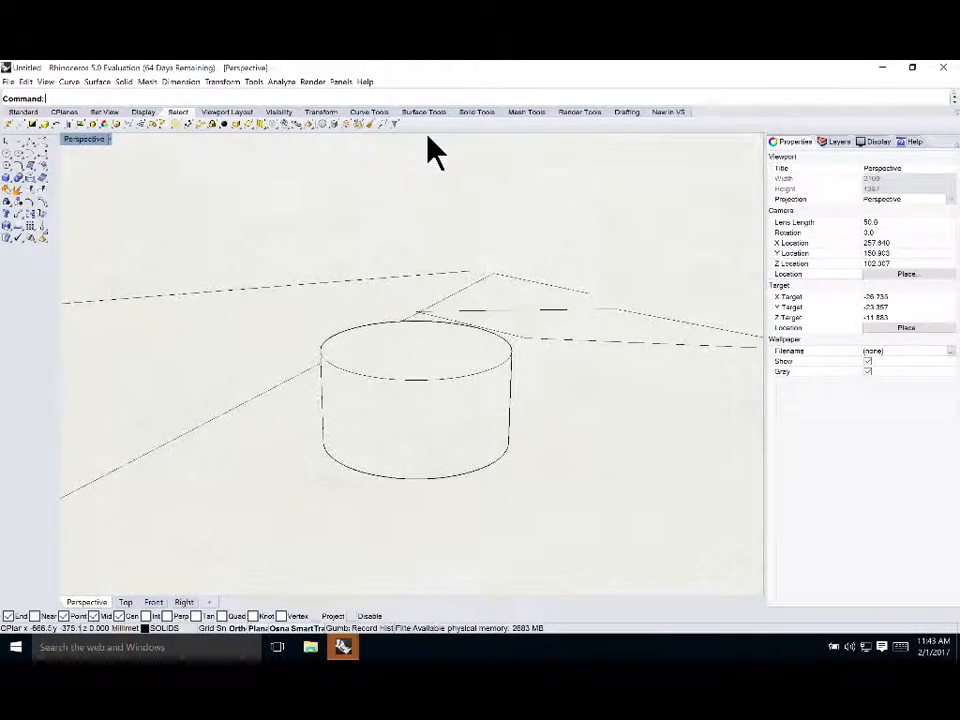
left_click(100, 139)
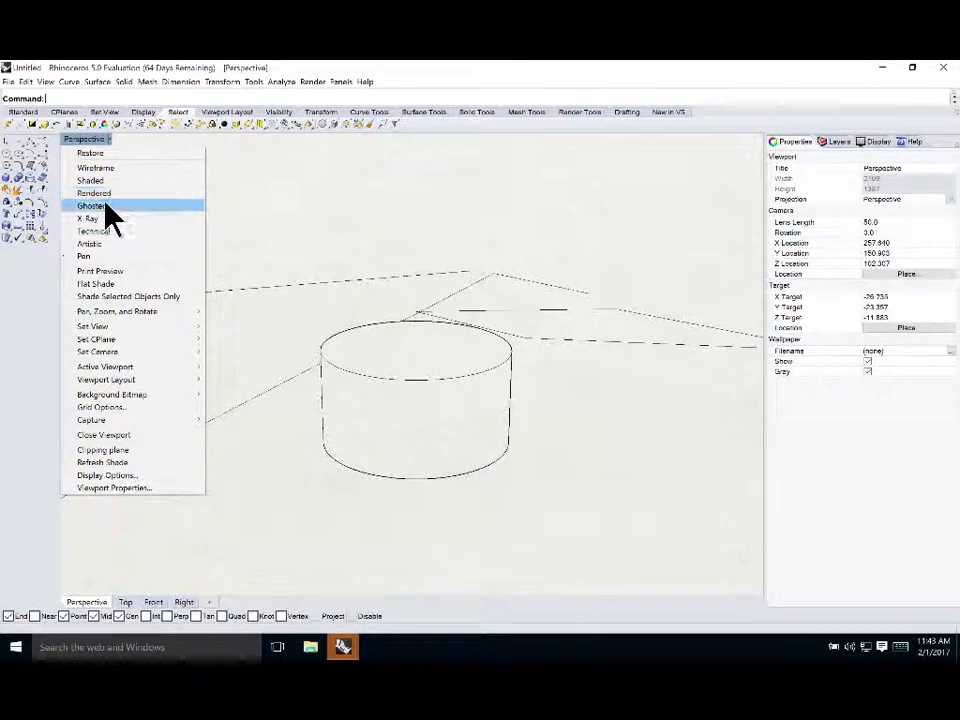
left_click(96, 168)
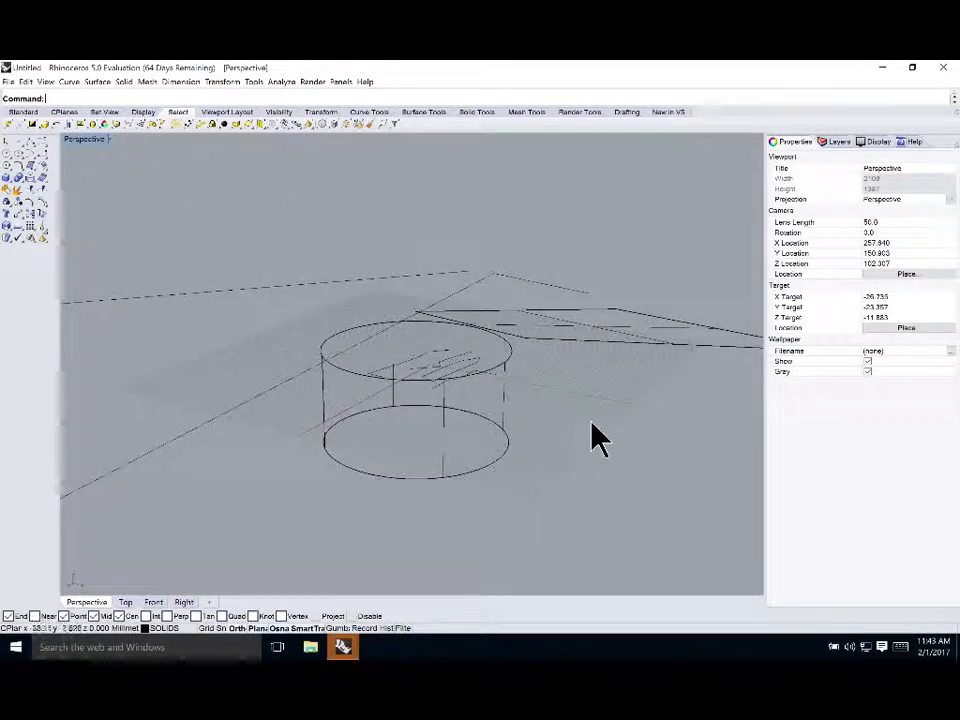
Turn off Osnap and Ortho, then draw a freeform degree-3 curve with eight points across the Perspective view
scroll(615, 432, "down", 4)
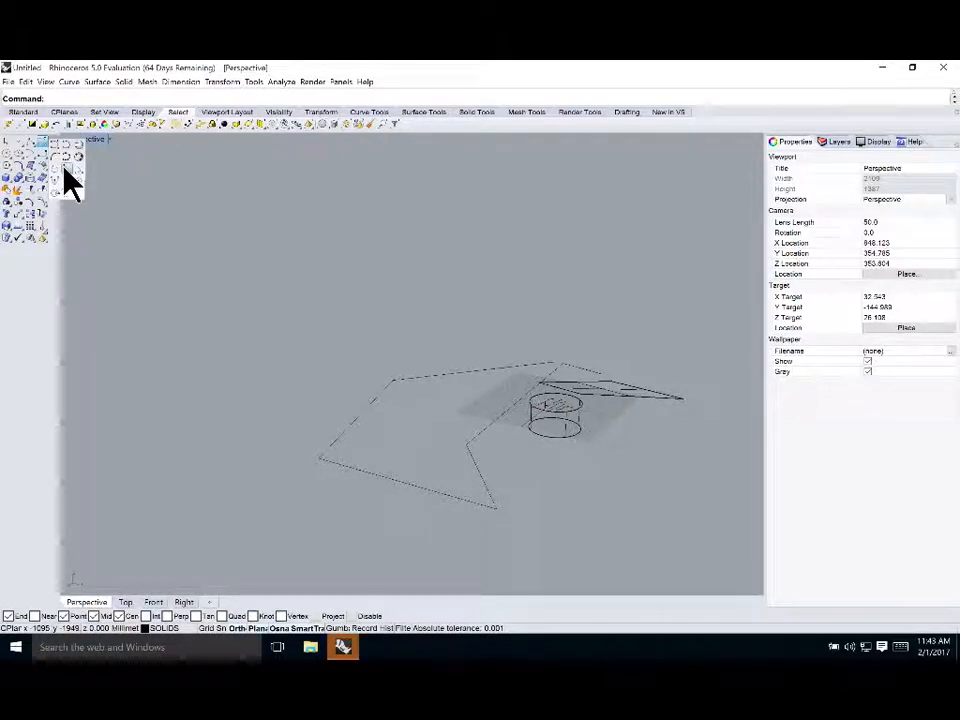
left_click(42, 142)
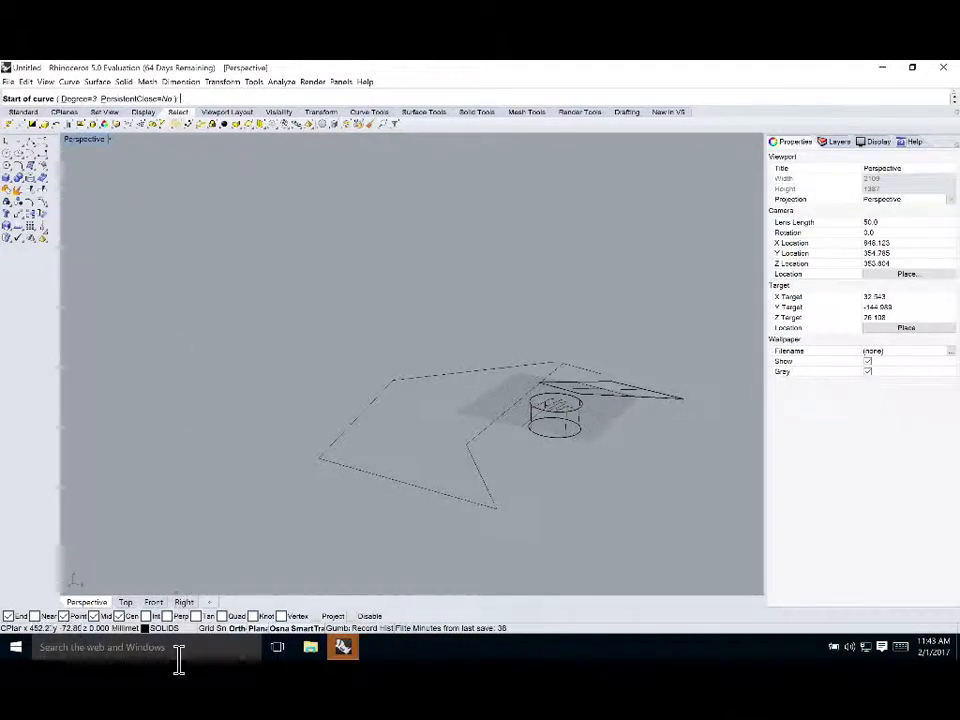
left_click(266, 628)
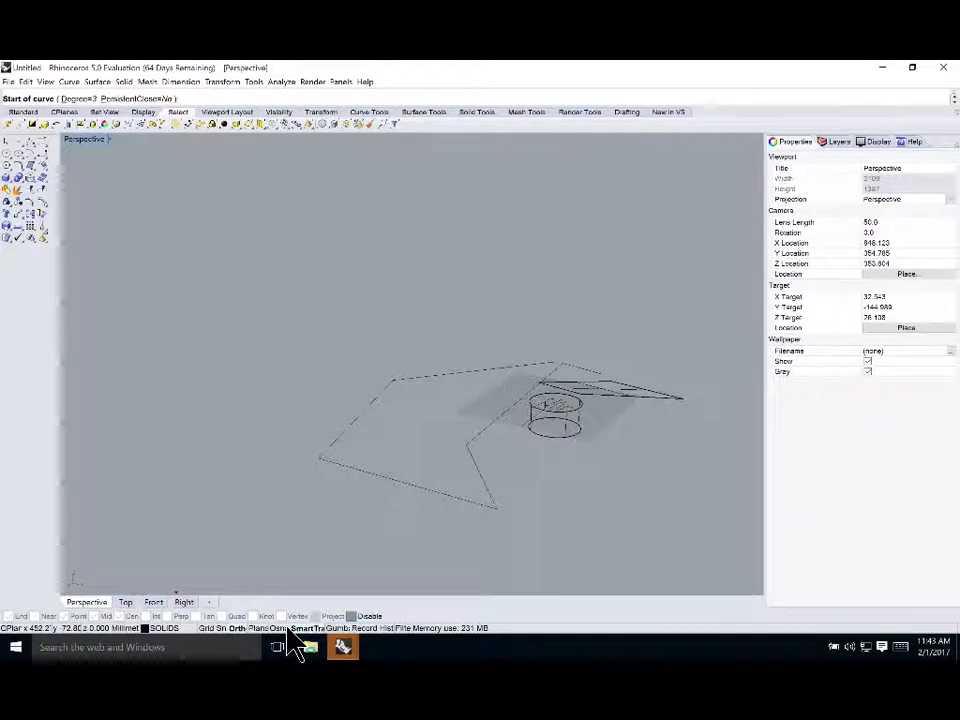
left_click(241, 627)
left_click(157, 387)
left_click(212, 327)
left_click(302, 402)
left_click(360, 298)
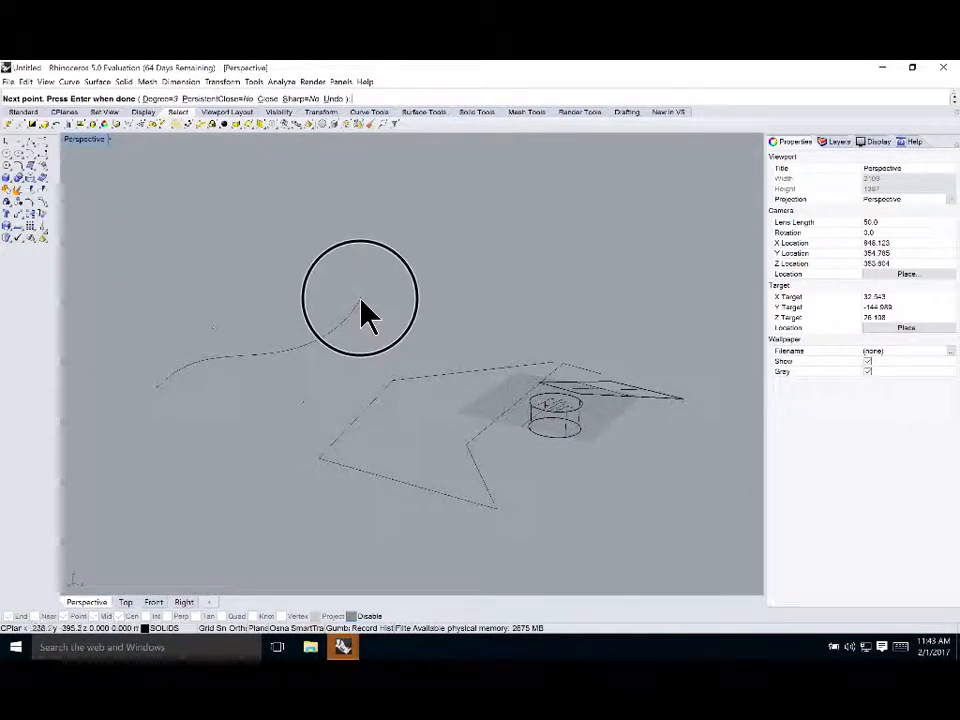
left_click(366, 216)
left_click(586, 266)
left_click(669, 222)
left_click(717, 320)
key("Return")
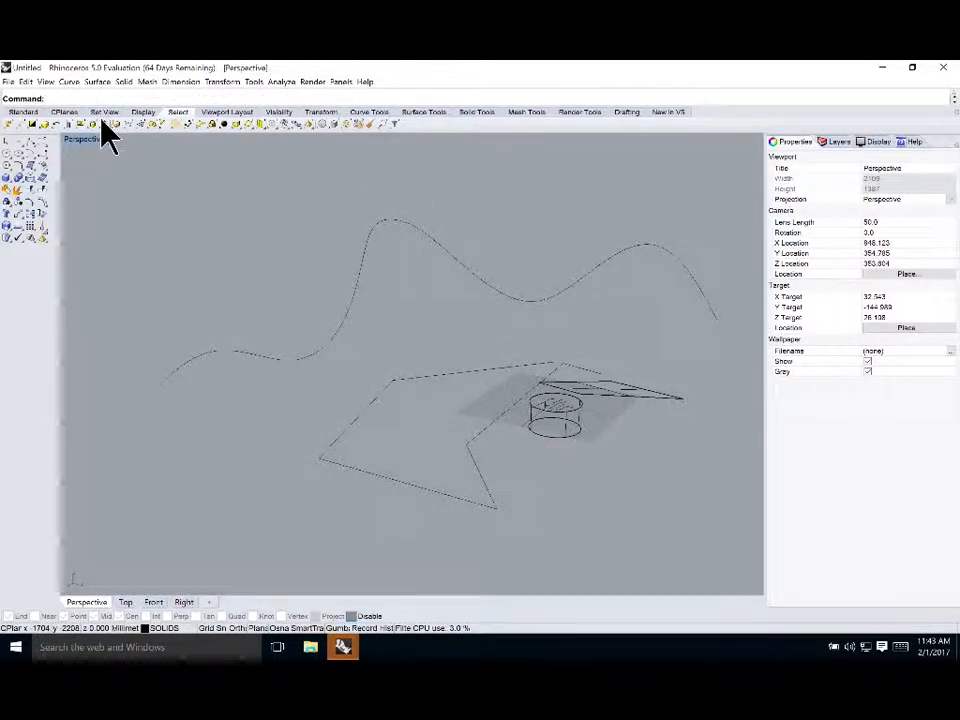
Select the new curve, restore the four-viewport layout and zoom to the selected curve
left_click(360, 304)
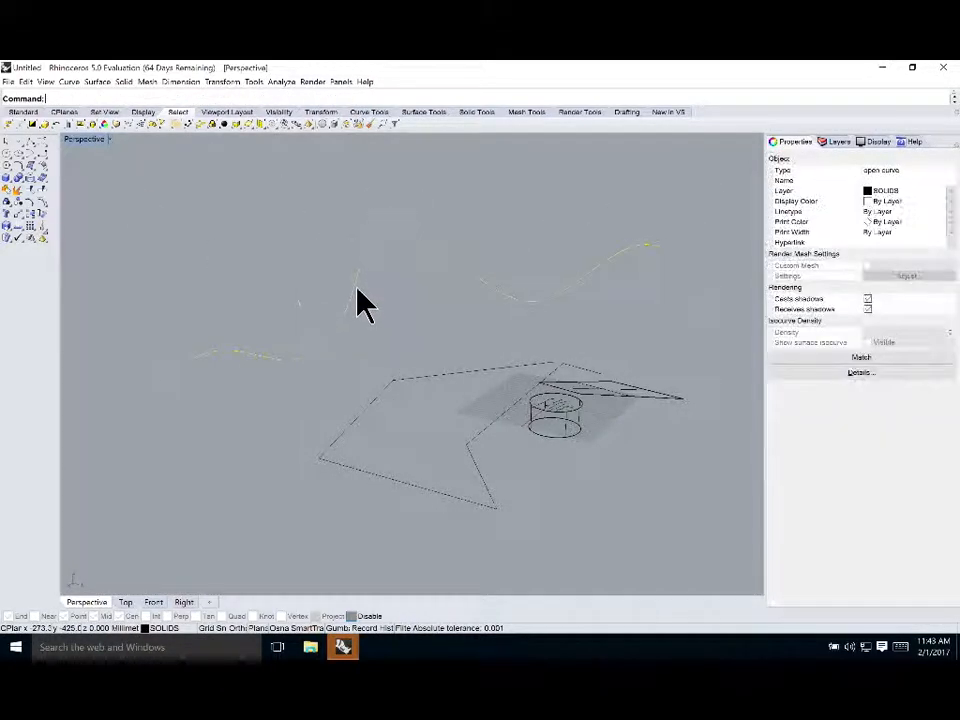
double_click(90, 139)
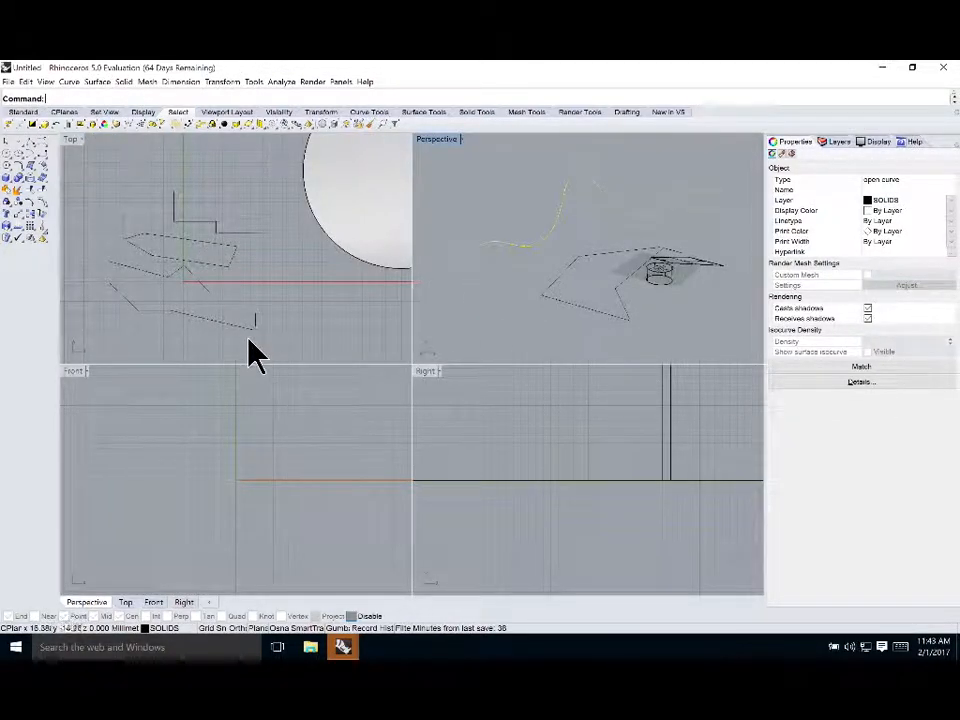
scroll(255, 278, "down", 1)
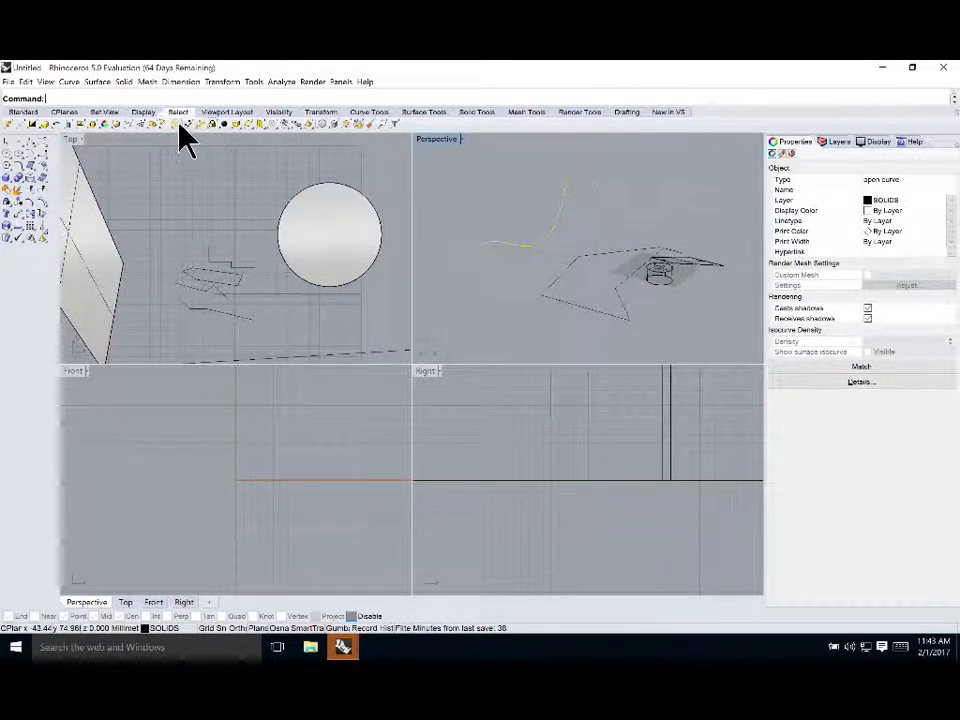
left_click(30, 112)
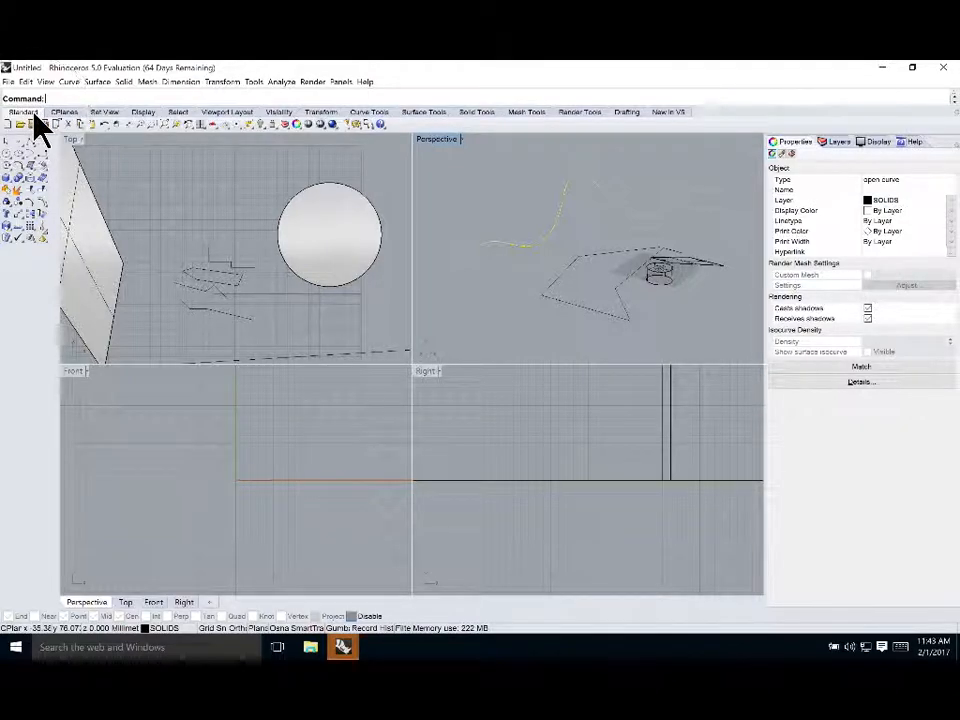
left_click(177, 124)
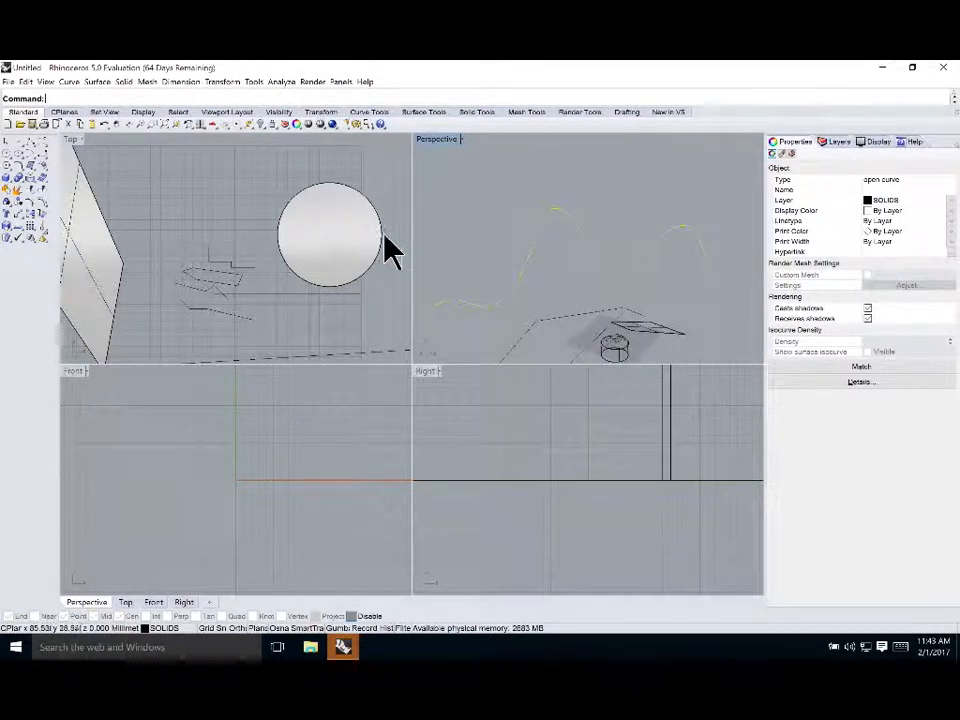
left_click(216, 204)
left_click_drag(518, 241, 452, 313)
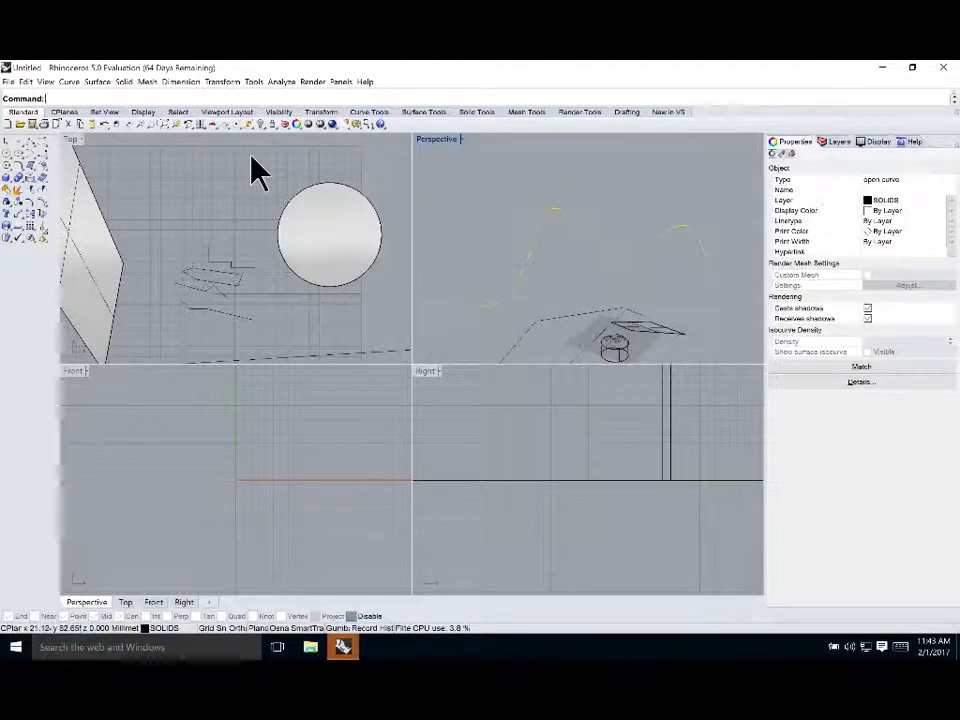
left_click(72, 140)
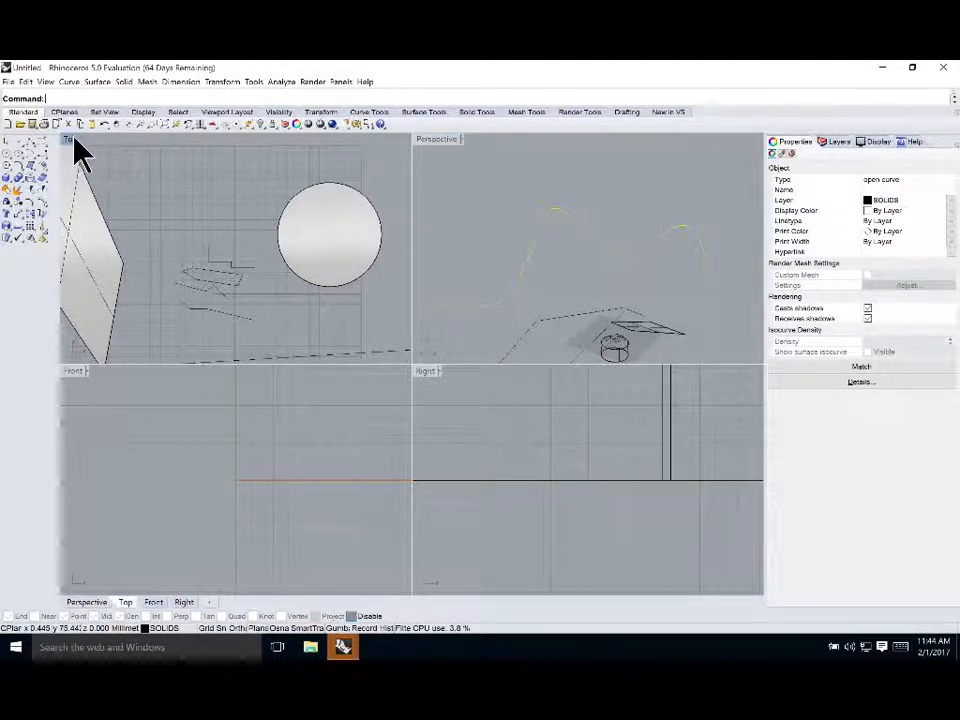
left_click(179, 127)
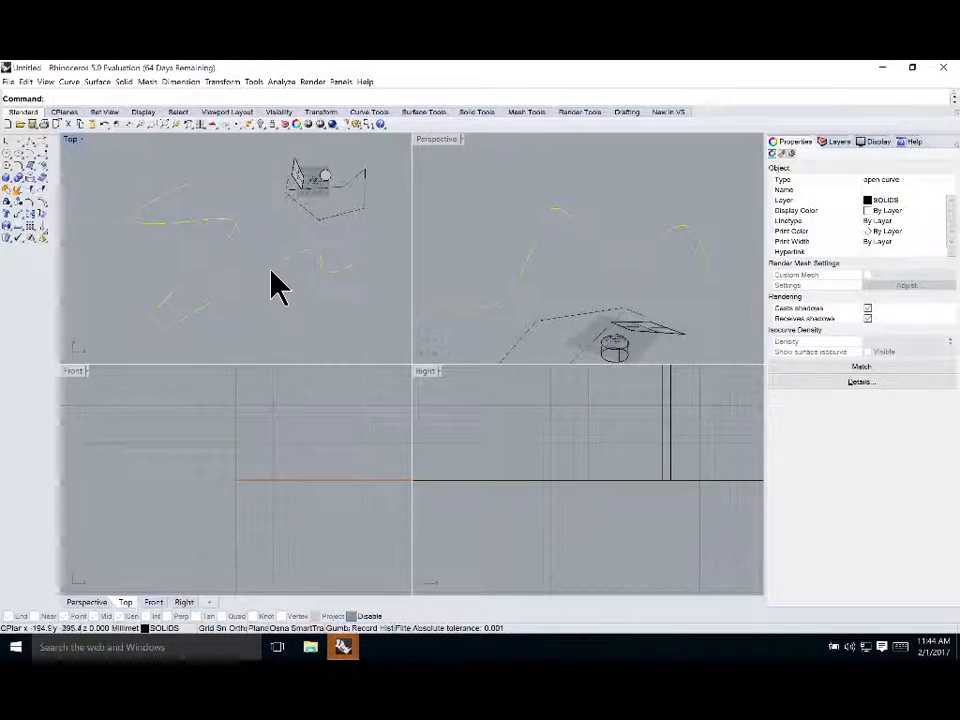
Examine the curve by zooming and rotating in the Top, Front and Perspective viewports
scroll(353, 255, "down", 2)
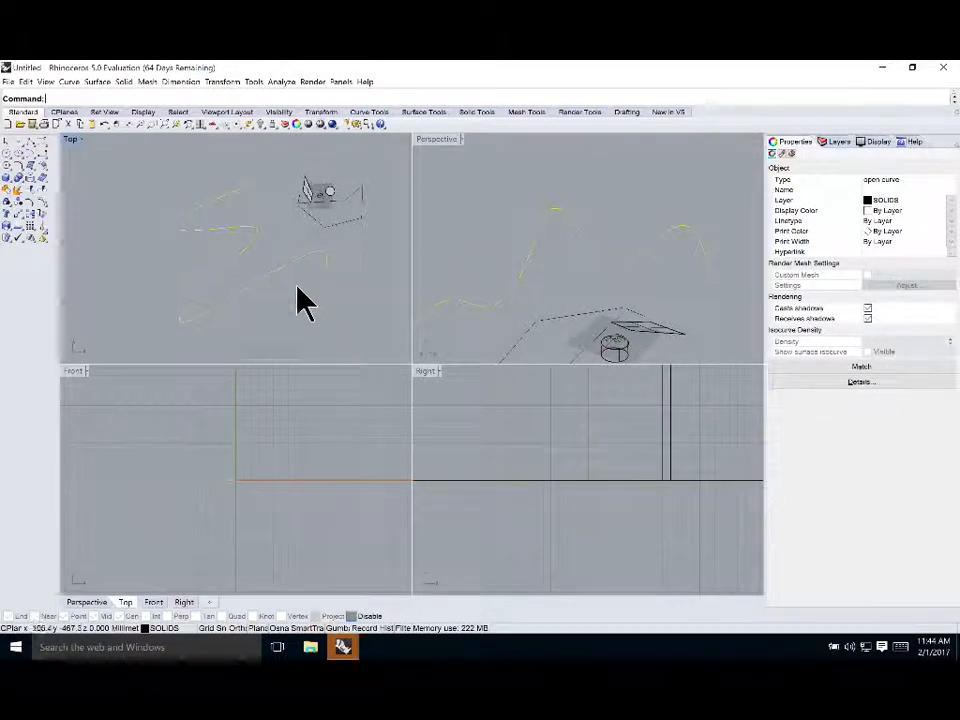
scroll(281, 450, "down", 5)
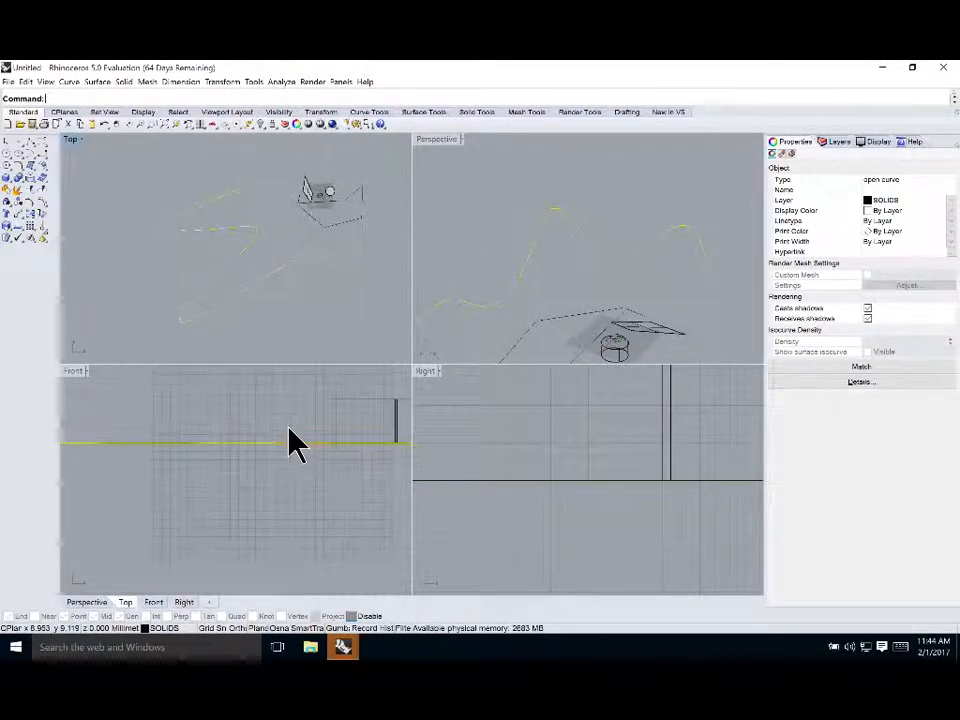
scroll(482, 292, "down", 3)
scroll(339, 449, "down", 8)
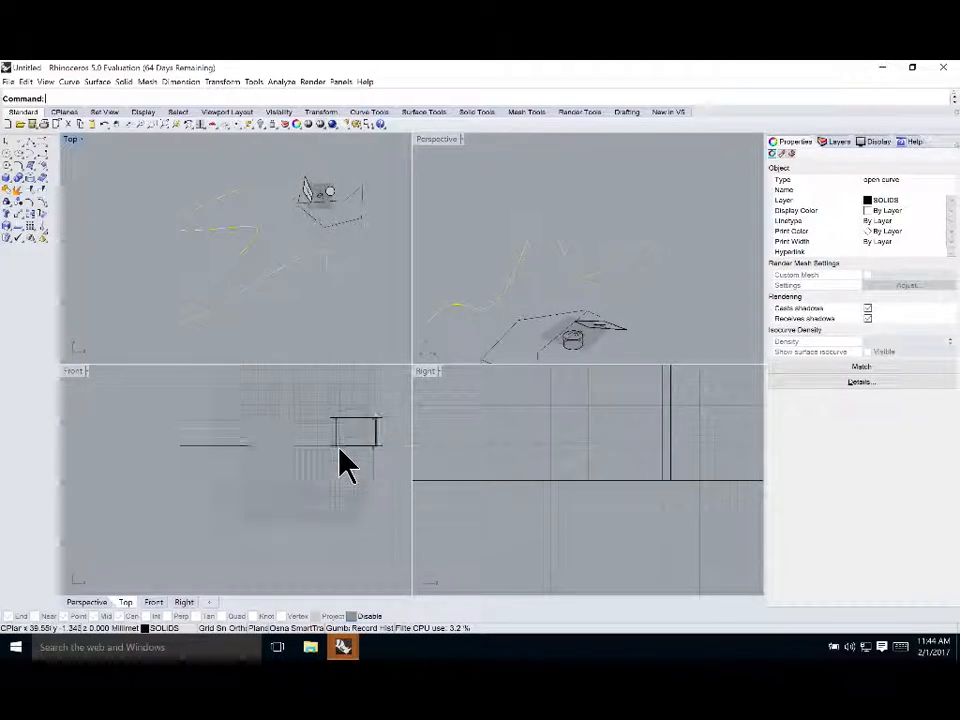
scroll(339, 449, "down", 3)
left_click(440, 140)
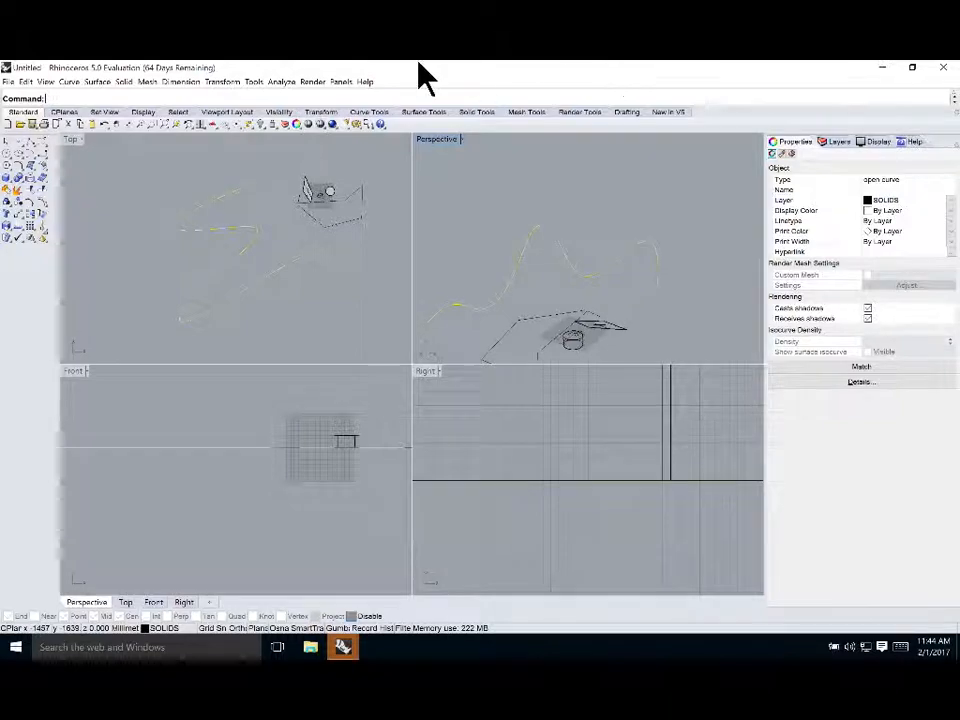
right_click_drag(468, 160, 540, 288)
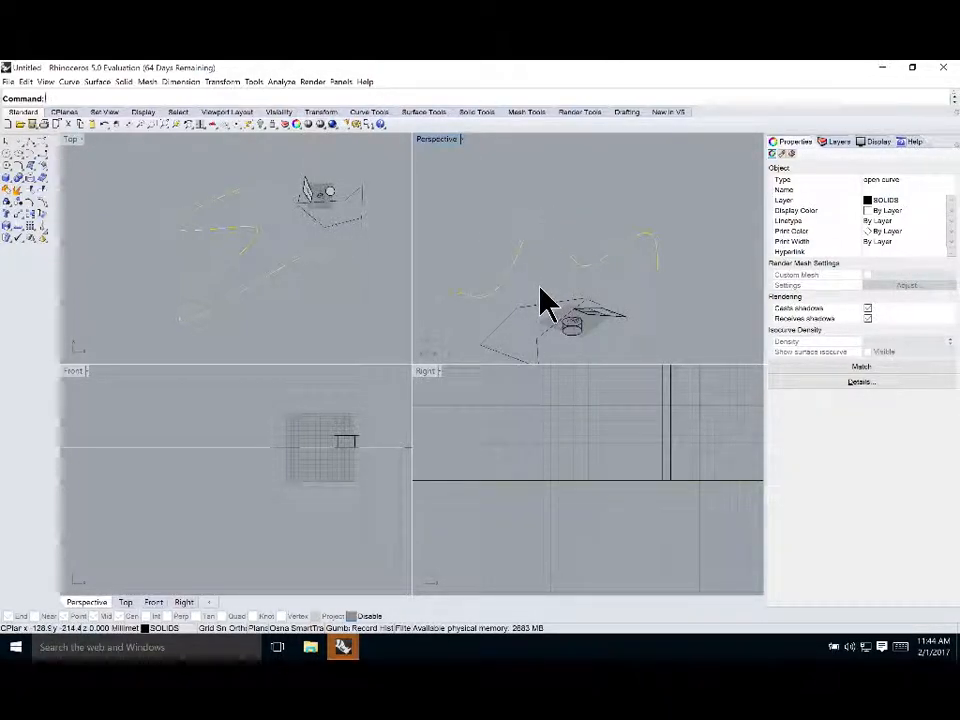
left_click(72, 142)
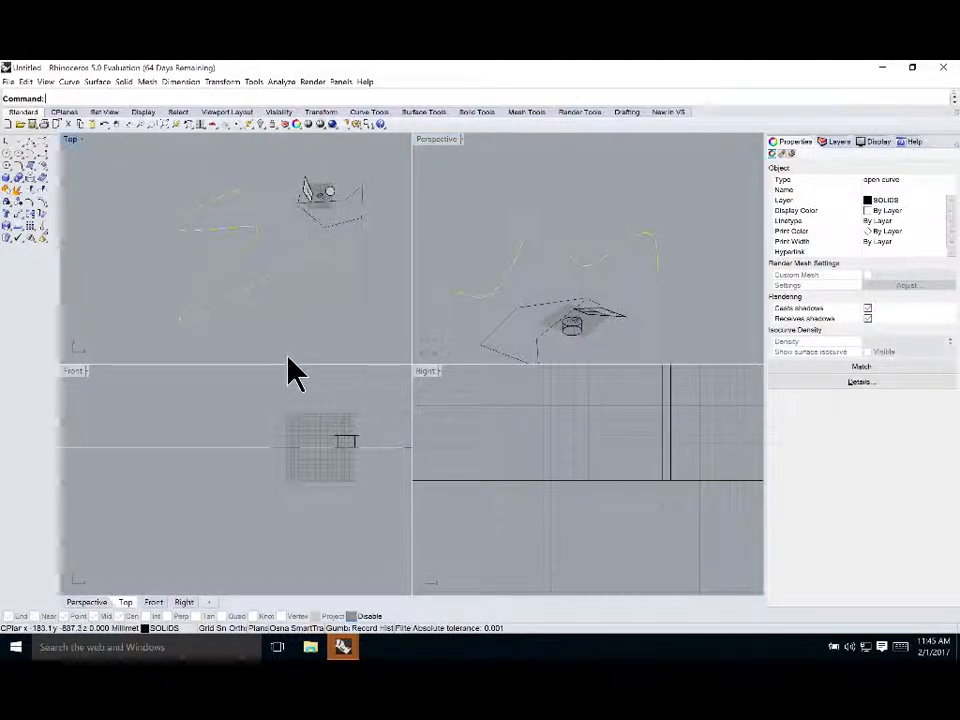
scroll(263, 493, "down", 2)
scroll(263, 493, "down", 1)
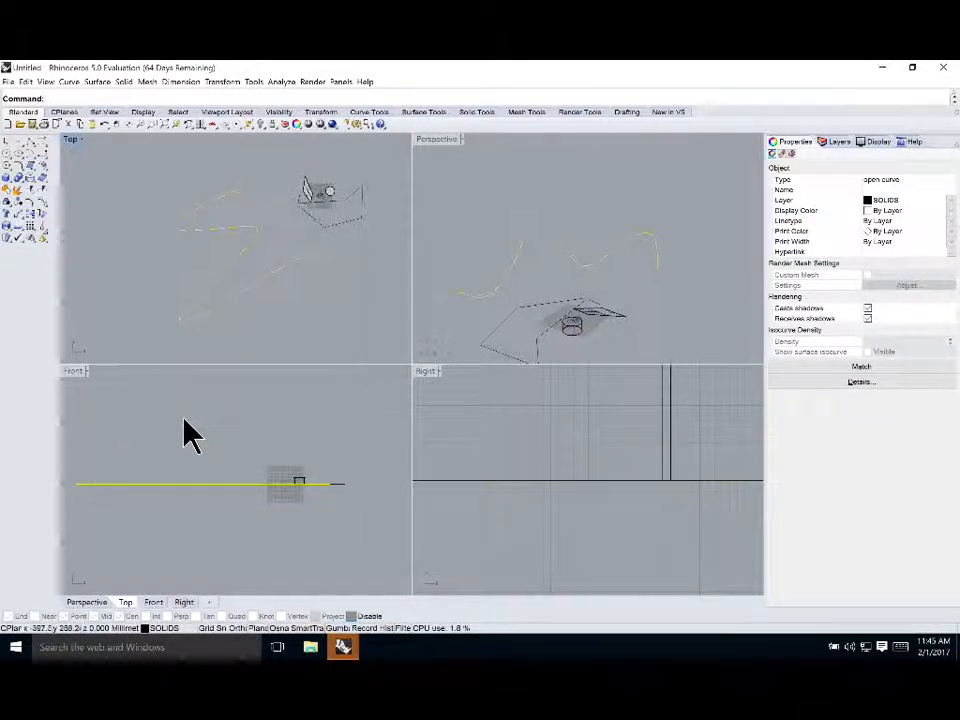
Maximize the Top viewport and turn on persistent object snaps
left_click(246, 553)
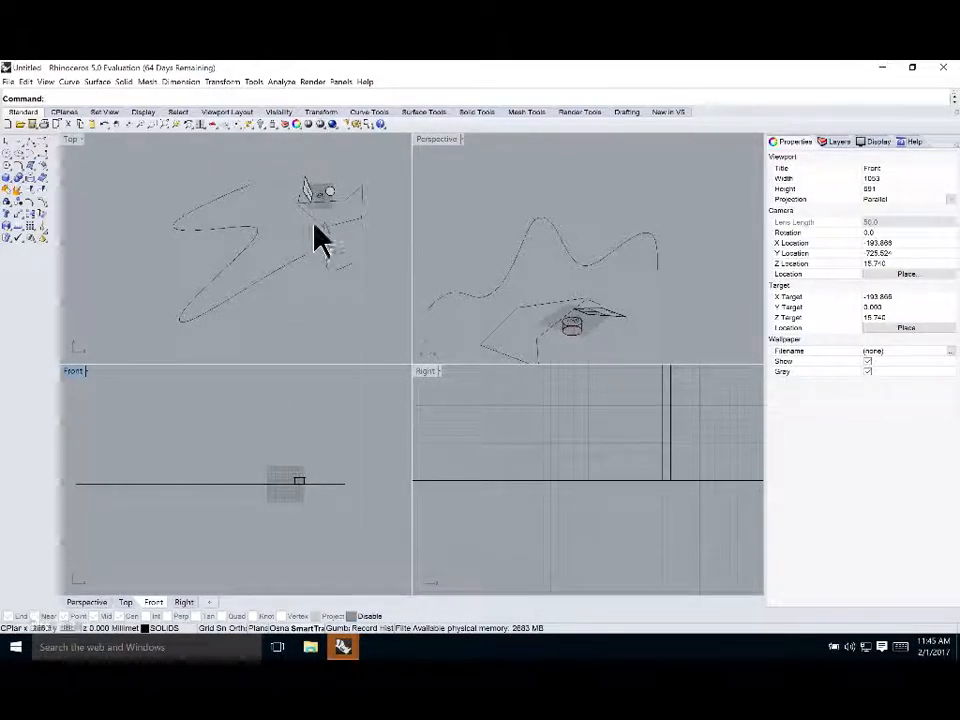
scroll(328, 194, "up", 18)
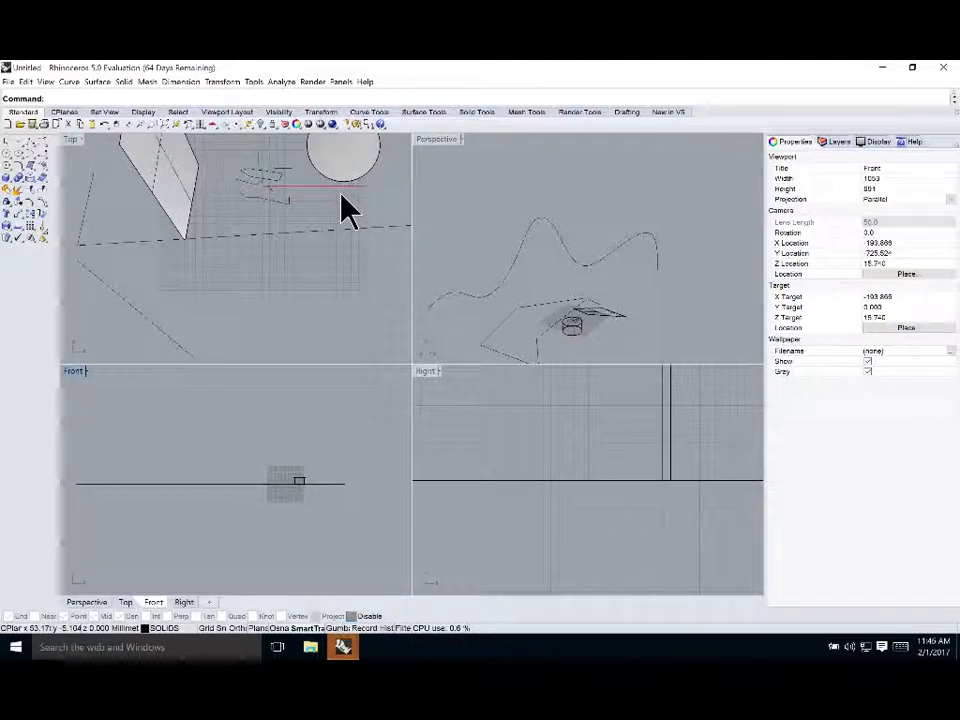
scroll(327, 226, "down", 4)
scroll(308, 191, "up", 16)
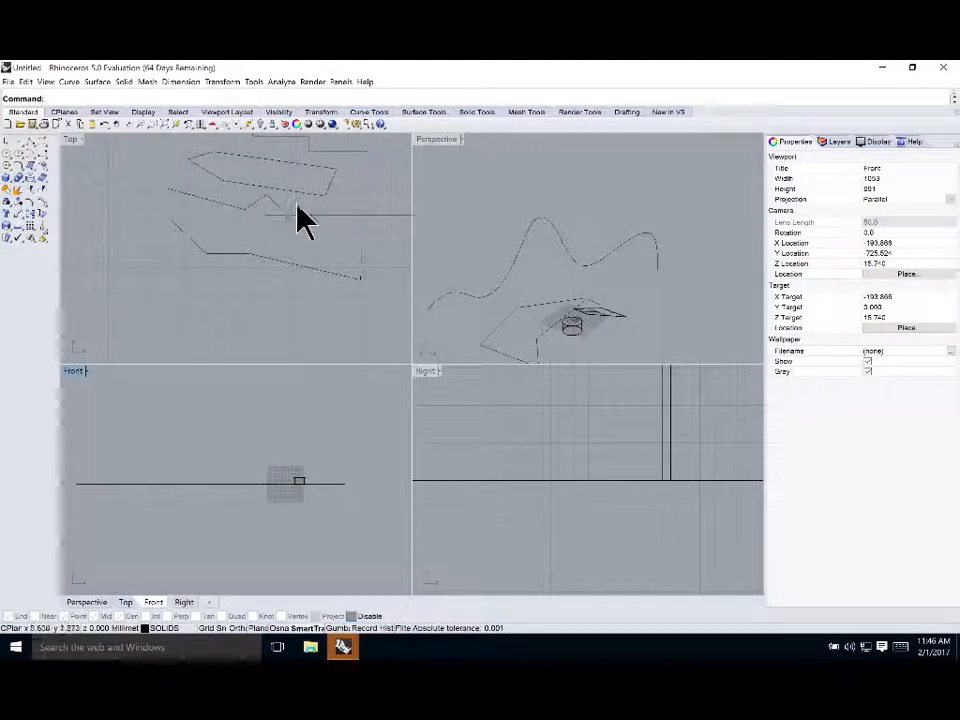
double_click(72, 142)
scroll(574, 386, "up", 6)
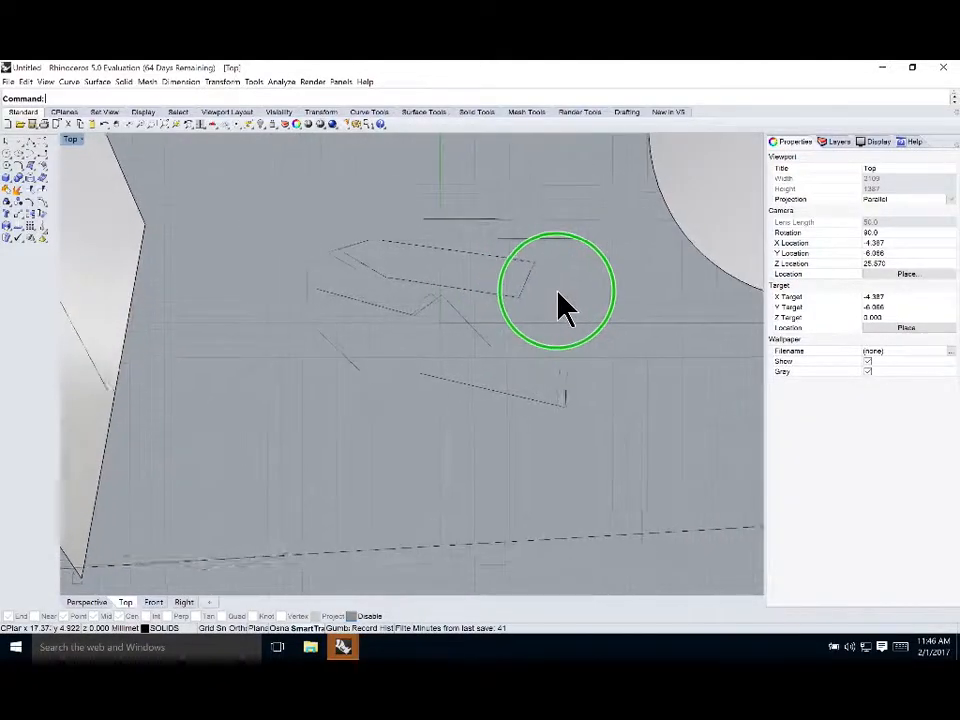
right_click_drag(560, 290, 527, 312)
scroll(535, 335, "up", 2)
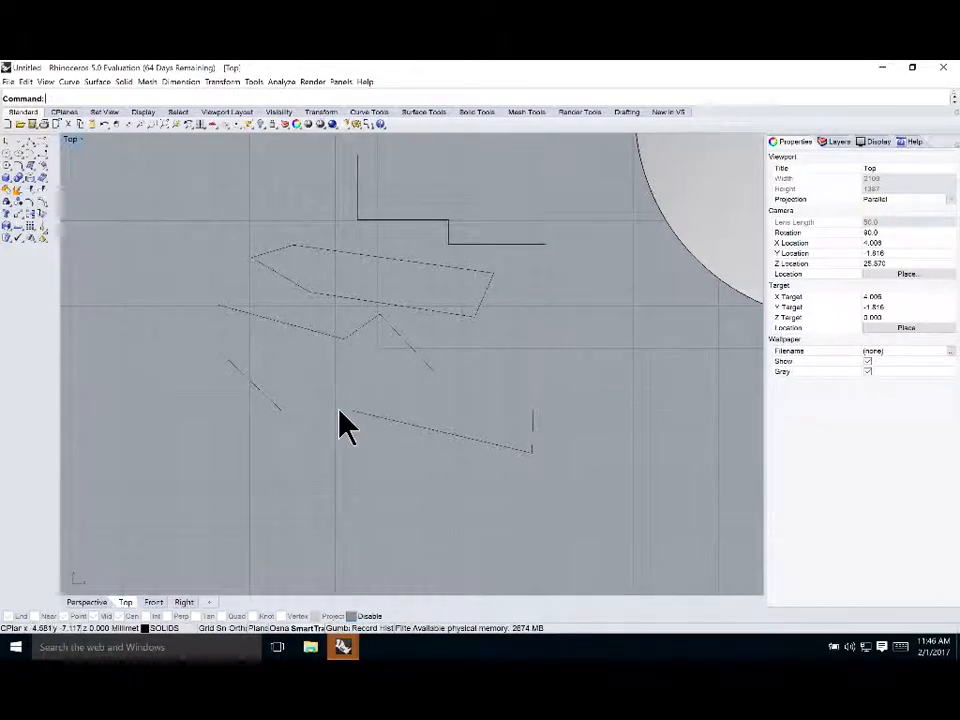
left_click(281, 630)
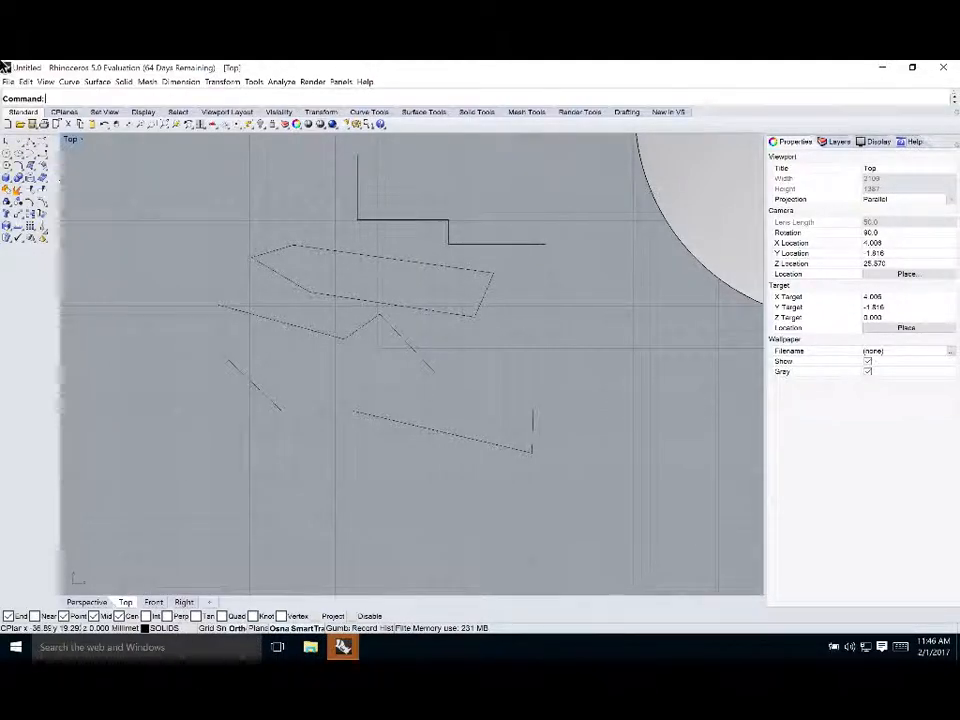
Try to draw a polyline snapping between the stepped line's end points
left_click(36, 147)
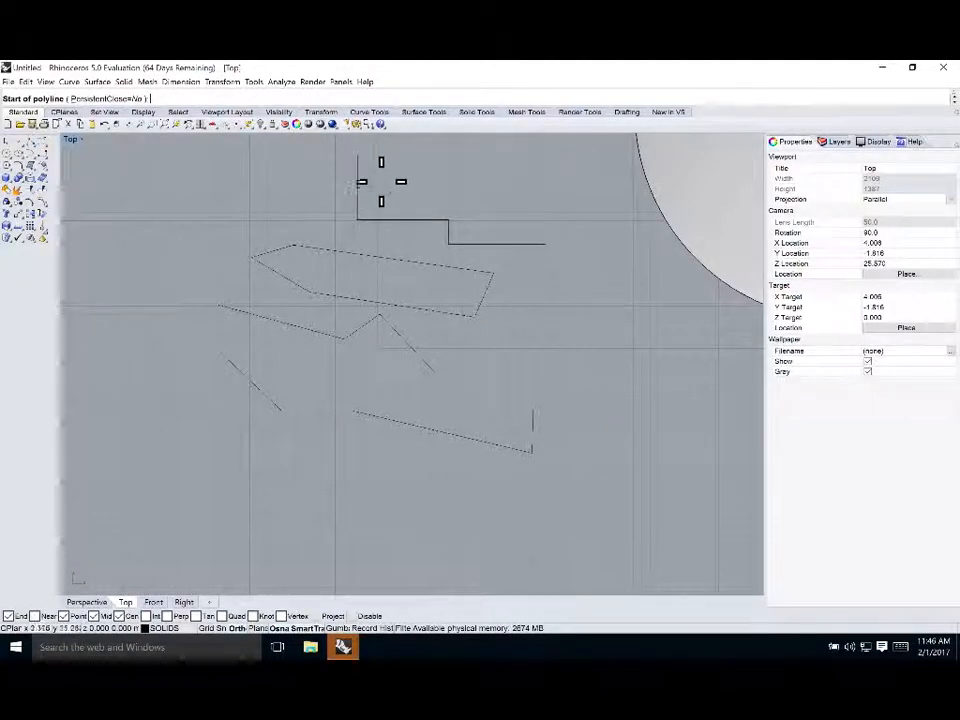
left_click(357, 155)
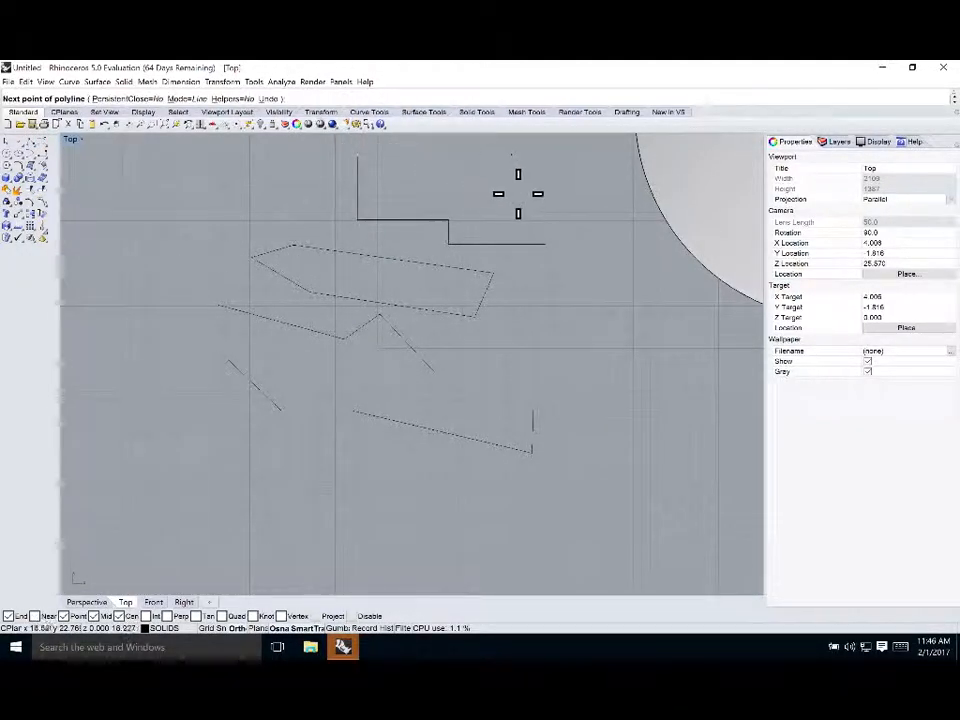
left_click(545, 243)
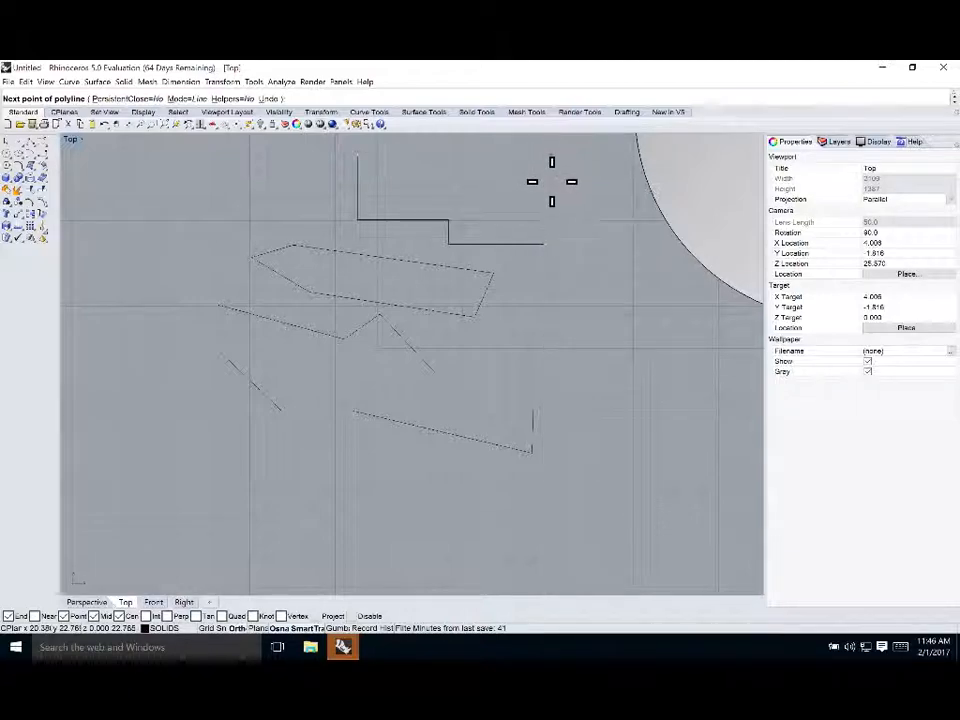
left_click(545, 242)
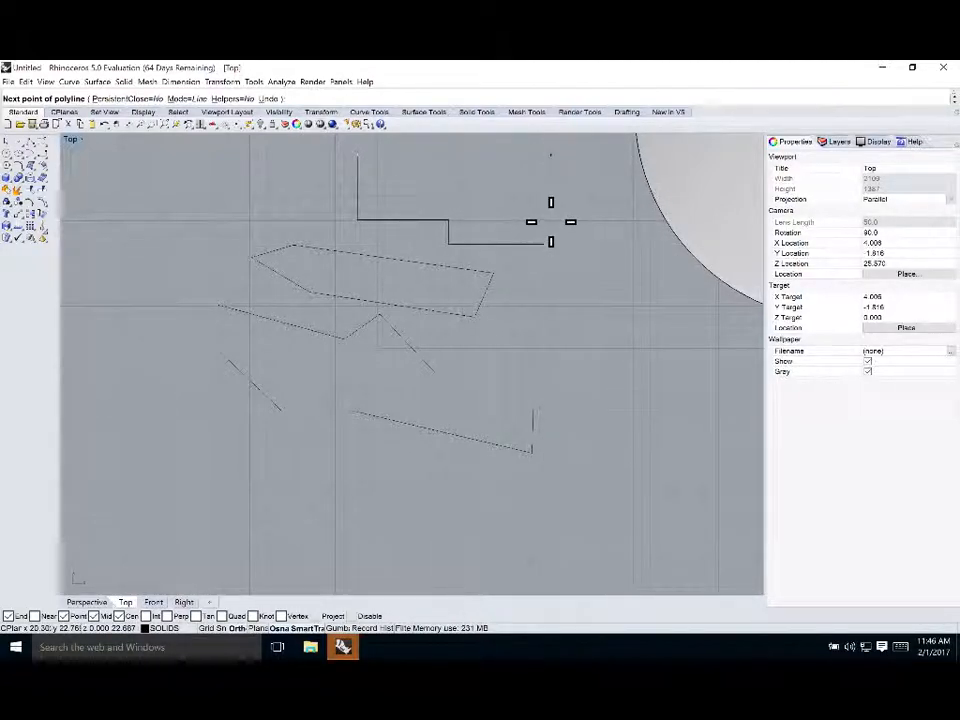
left_click(449, 244)
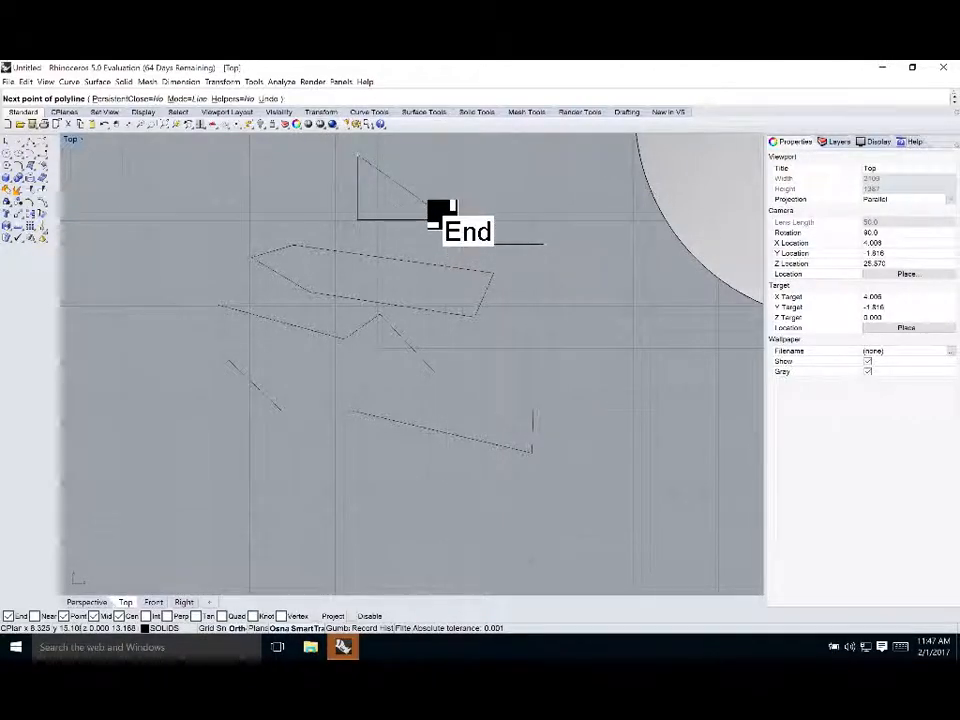
left_click(545, 243)
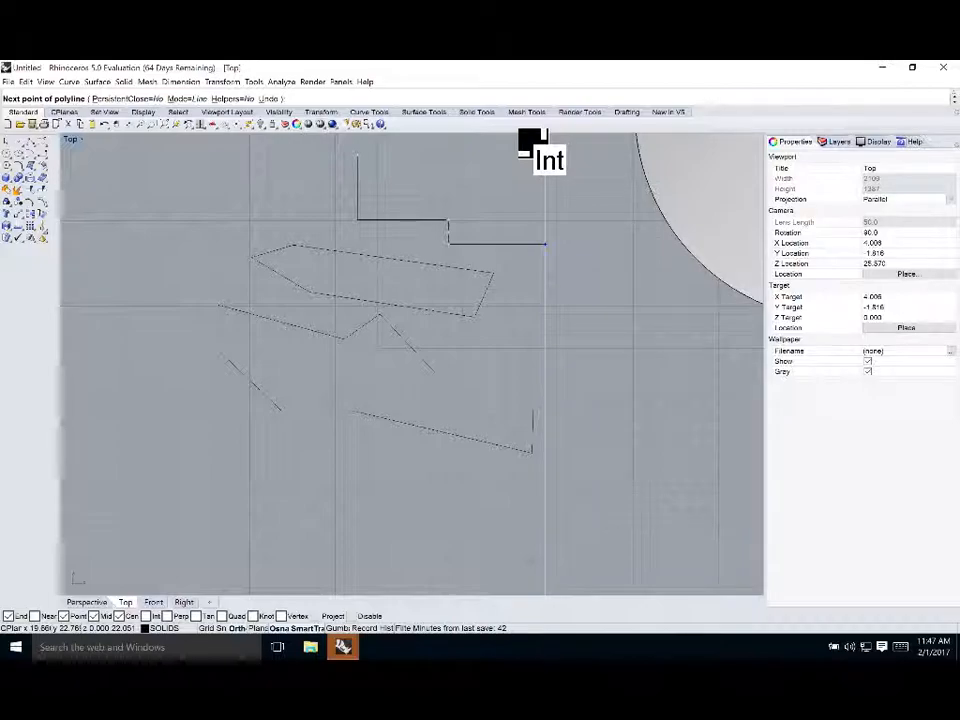
left_click(538, 150)
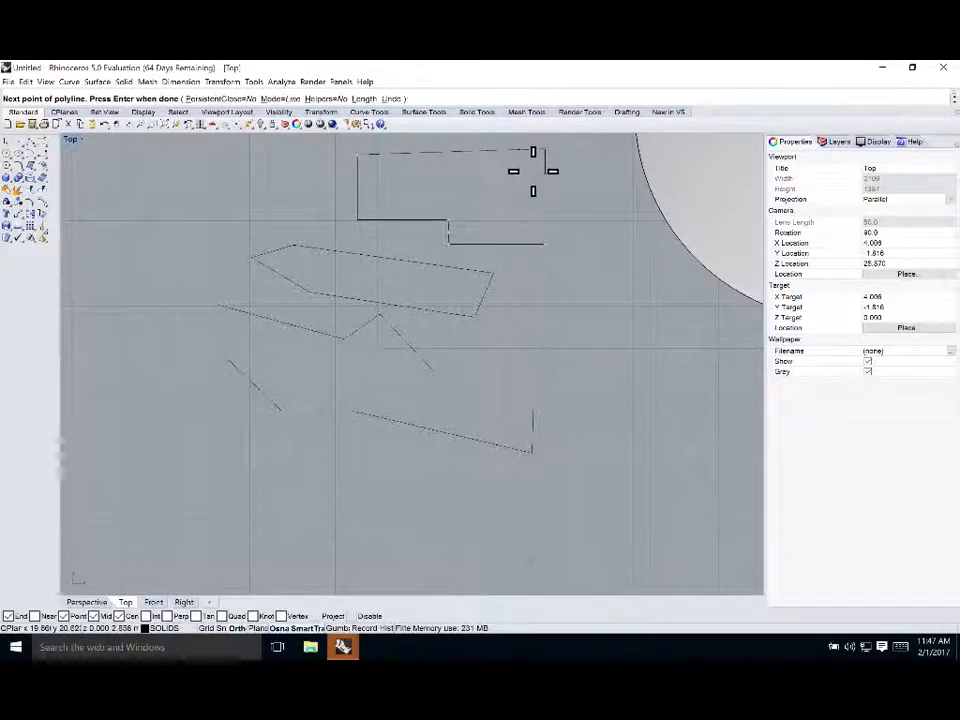
key("Return")
key("Return")
Draw a polyline from the stepped line's upper end straight across and down to its lower end, closing the outline
left_click(357, 154)
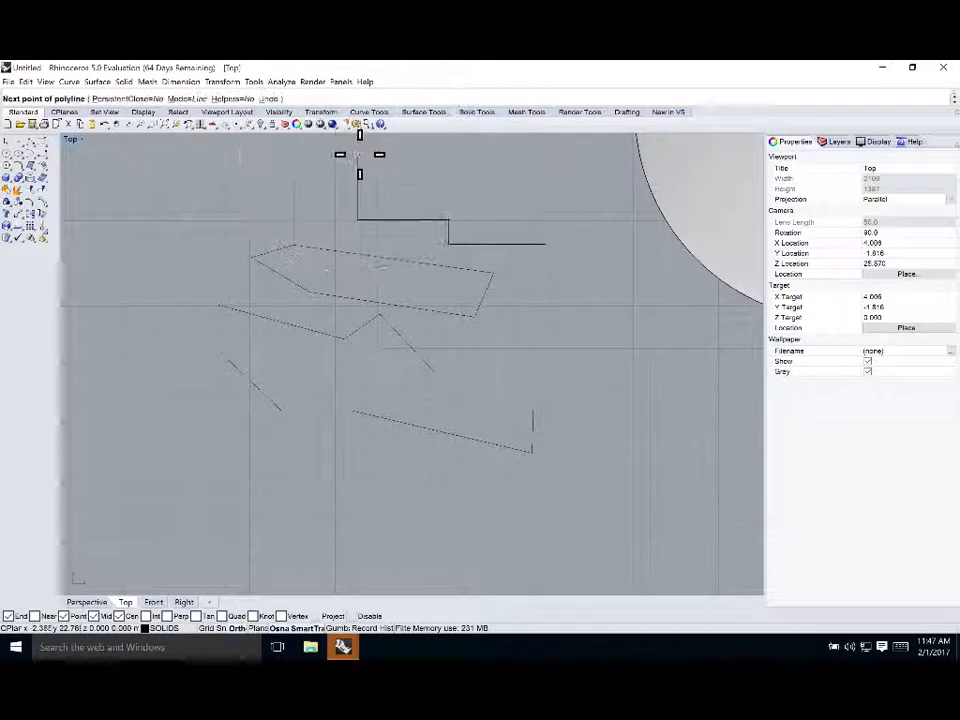
left_click(545, 155)
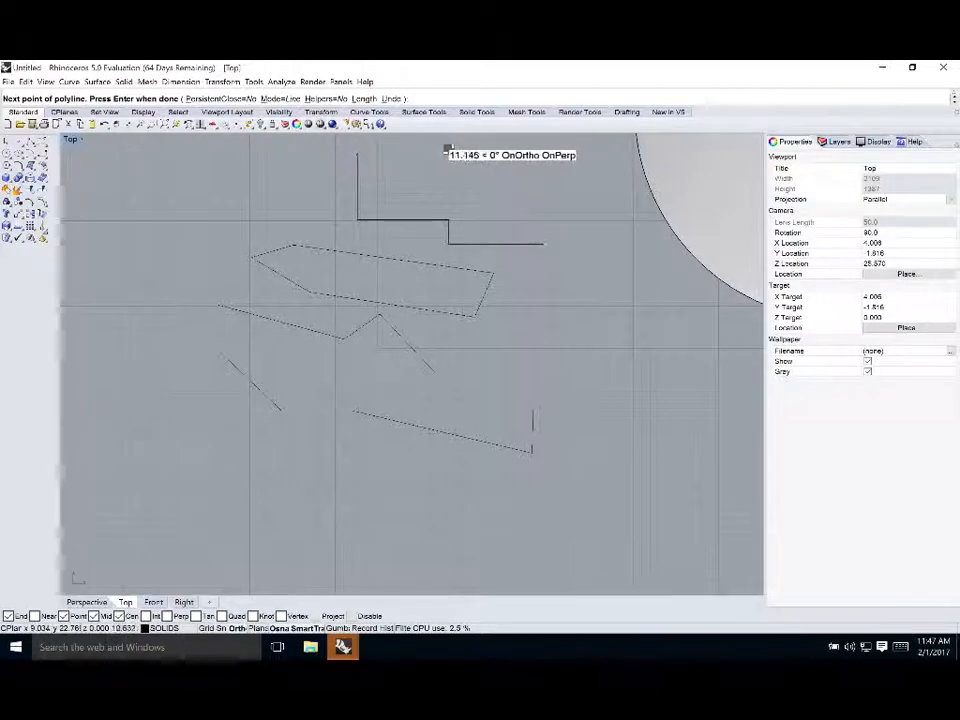
left_click(545, 243)
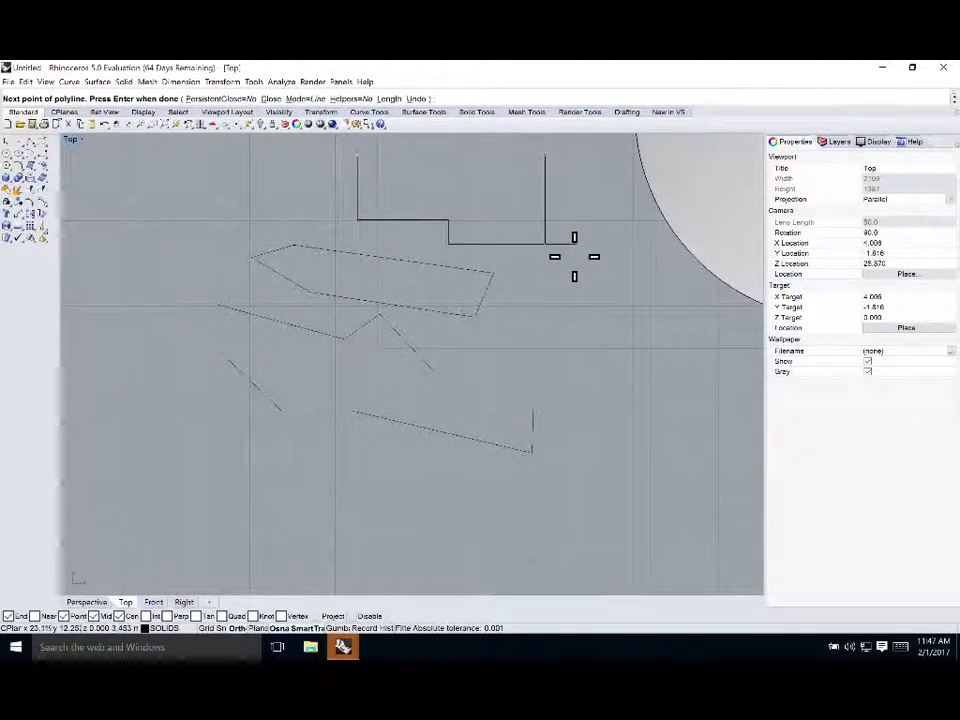
key("Return")
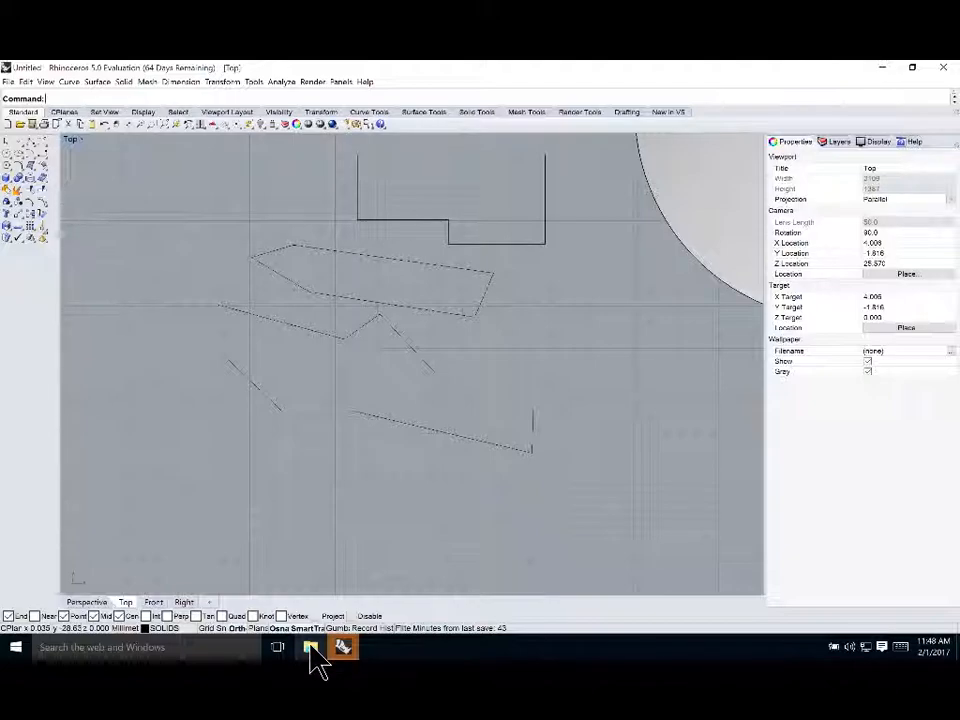
Switch to Path Finder and open the tutorial file 02 - Drawing Lines.3dm in Rhino
key("super+Tab")
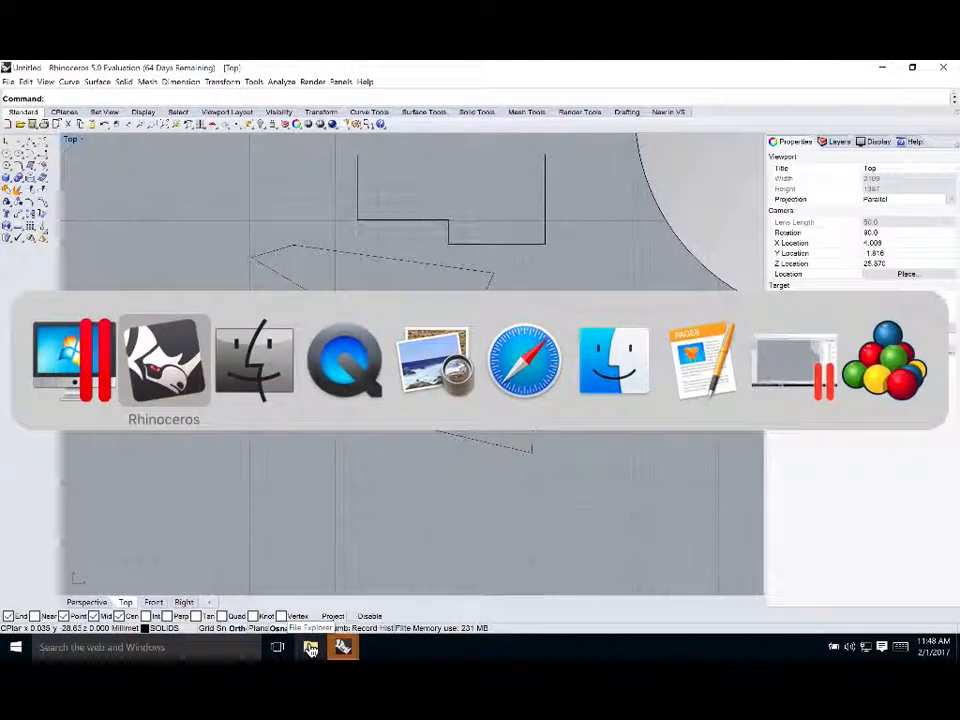
key("super+Tab")
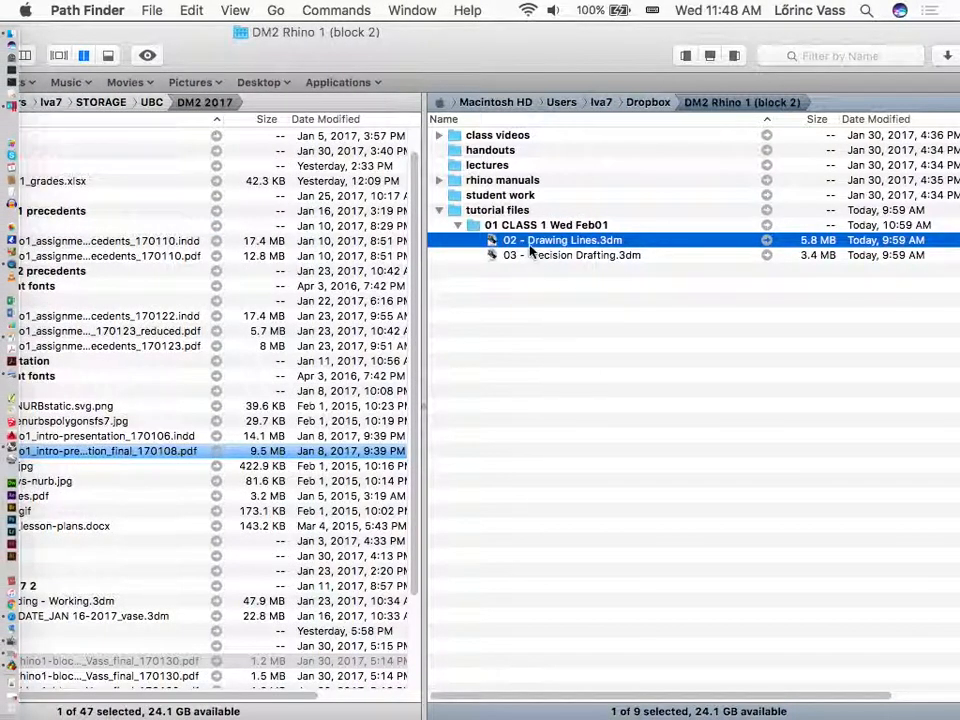
left_click(530, 254)
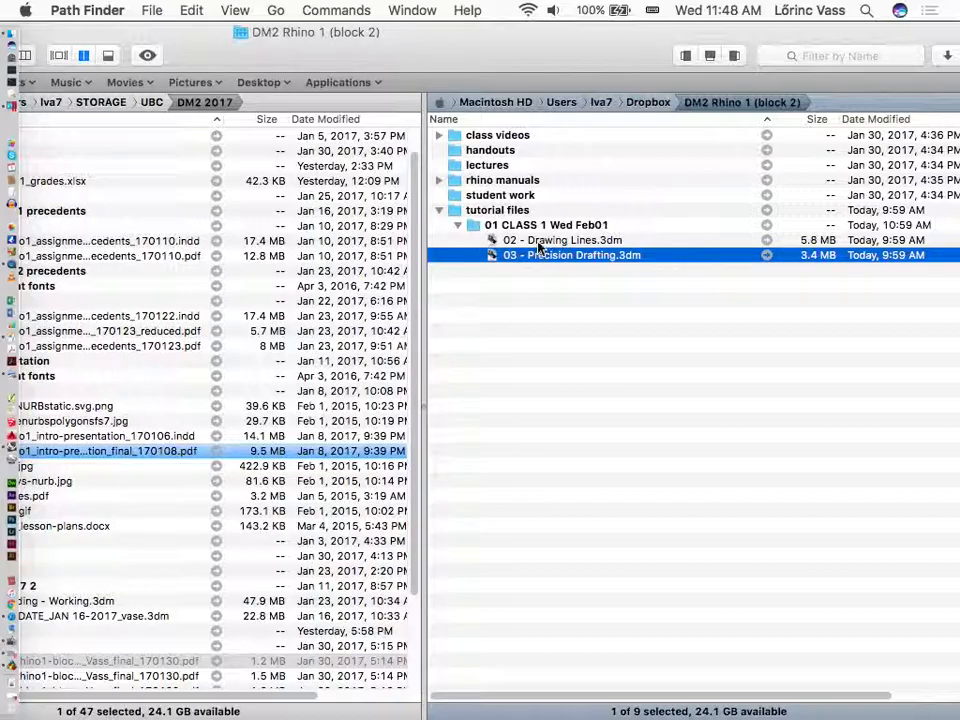
double_click(560, 240)
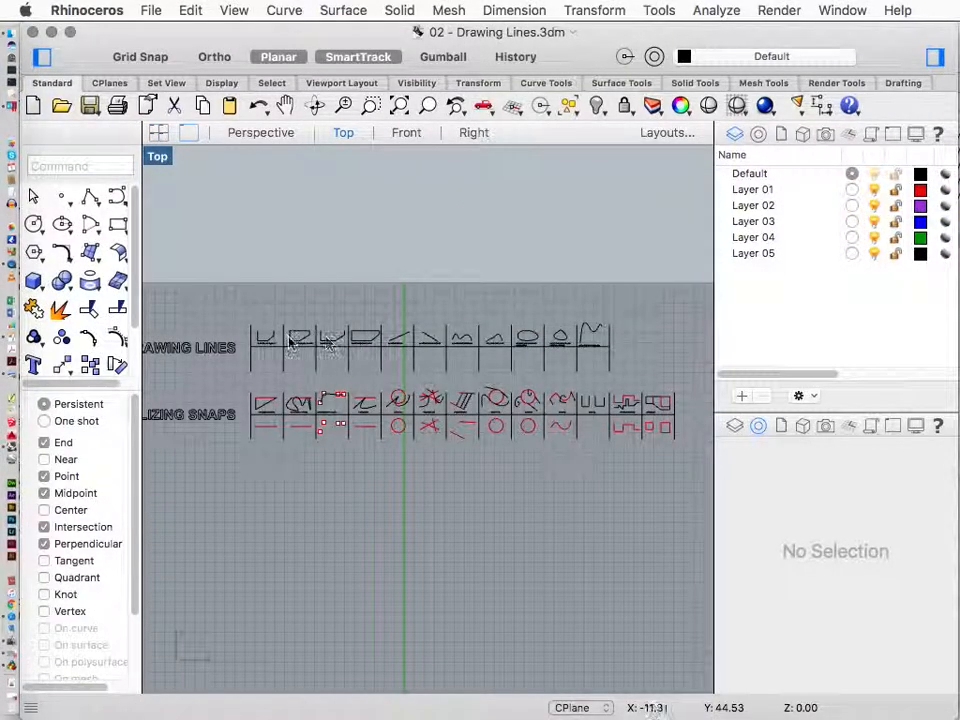
Select the curve-line-polyline example curve in the Drawing Lines row
scroll(293, 343, "up", 10)
scroll(312, 400, "down", 5)
scroll(358, 358, "down", 2)
scroll(361, 352, "down", 4)
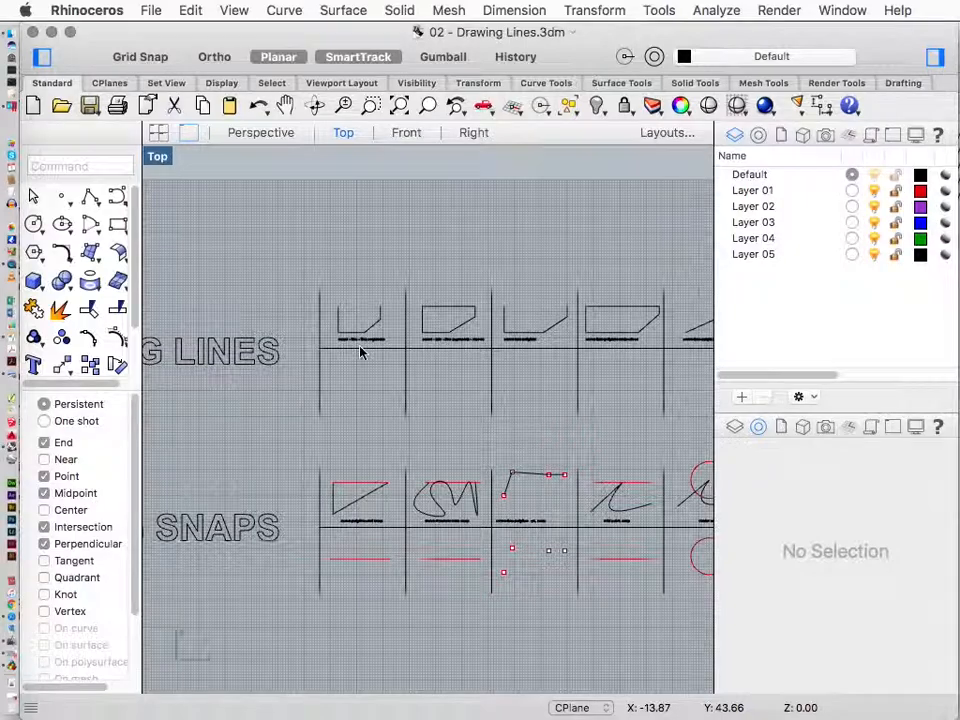
scroll(400, 343, "left", 4)
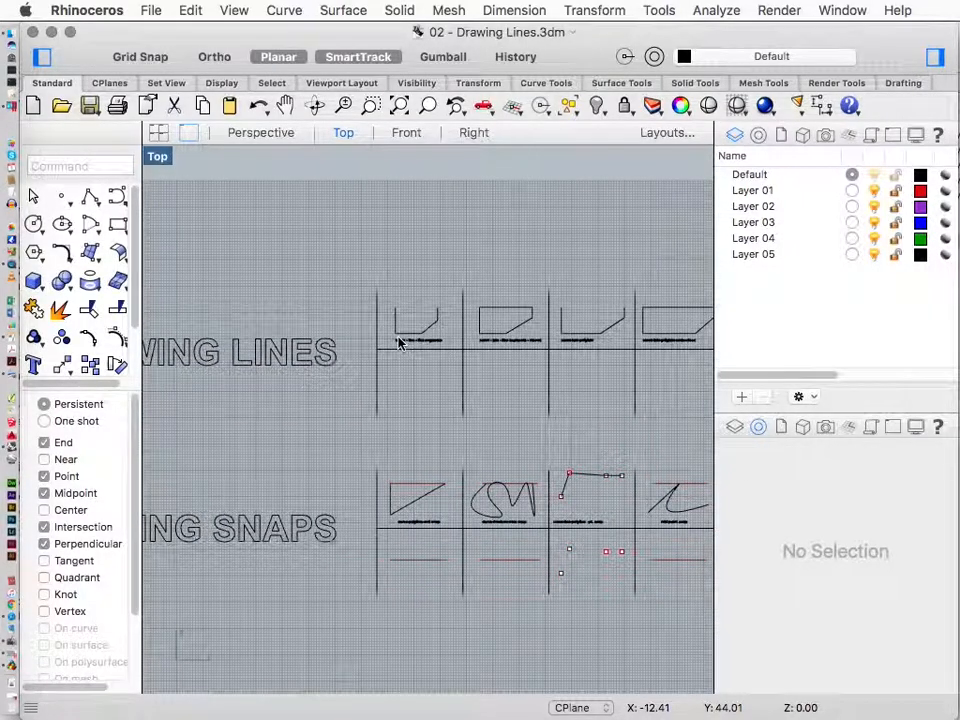
scroll(232, 253, "left", 5)
scroll(240, 252, "right", 8)
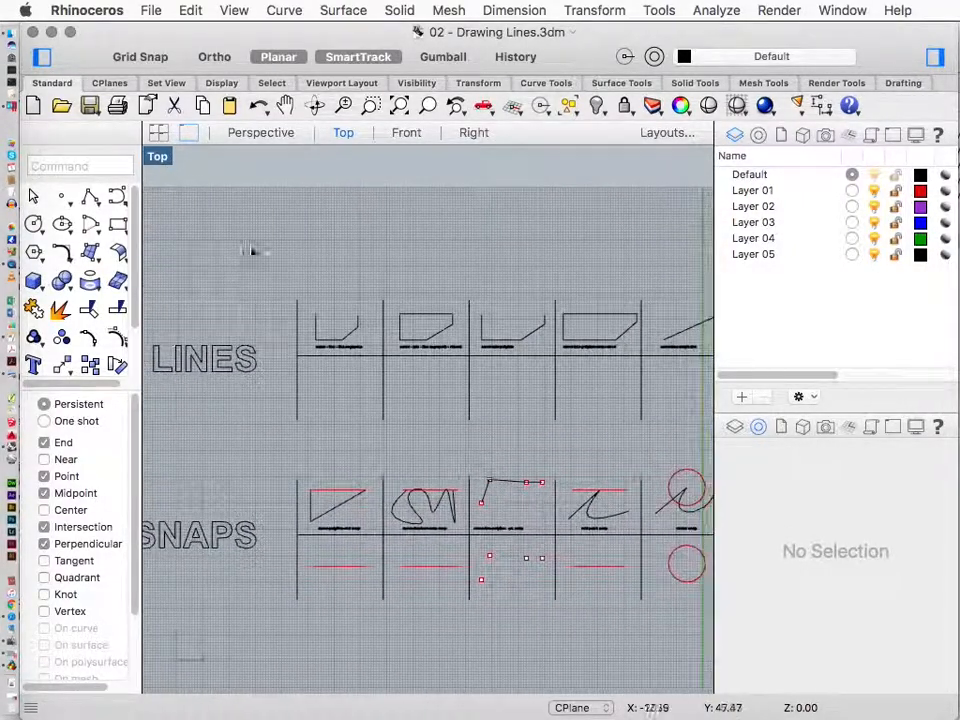
scroll(352, 340, "right", 8)
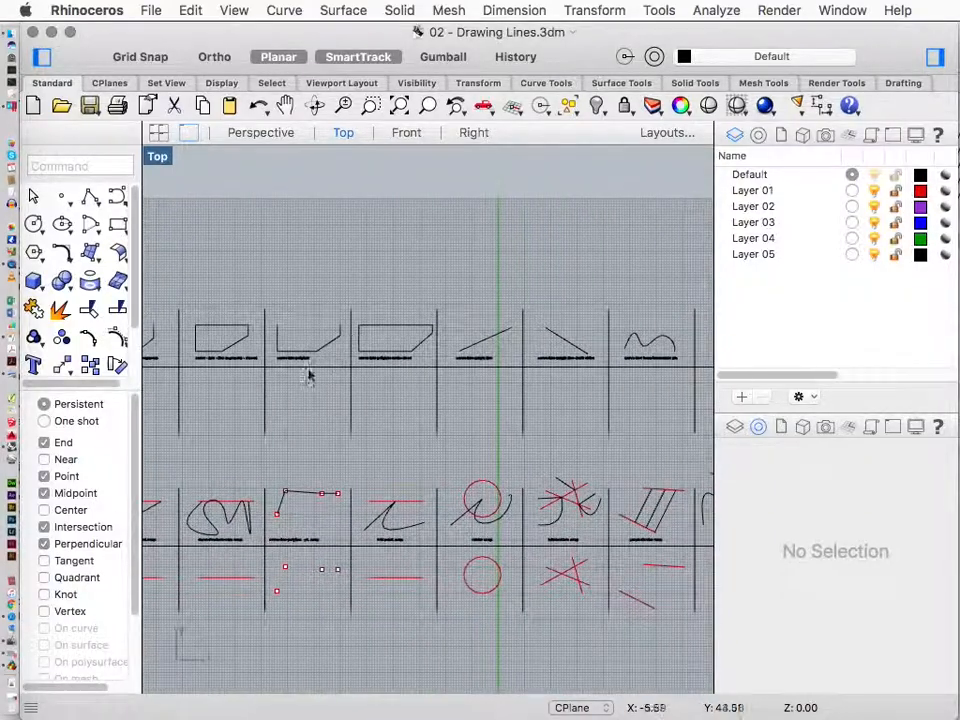
scroll(296, 360, "up", 5)
scroll(295, 355, "left", 2)
scroll(295, 355, "left", 8)
scroll(295, 355, "down", 2)
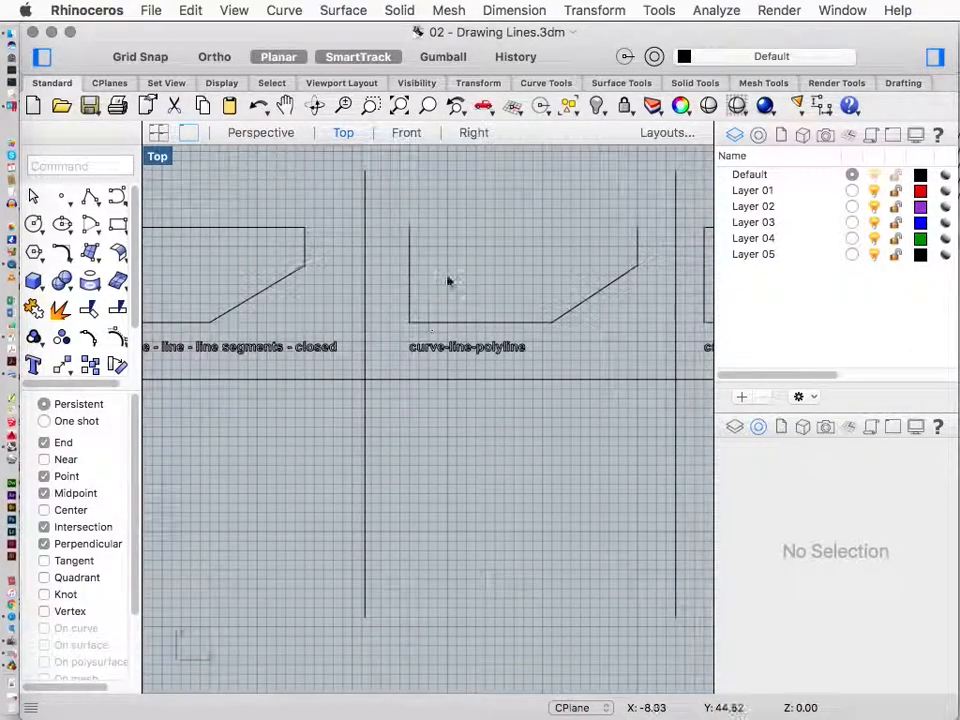
left_click(411, 252)
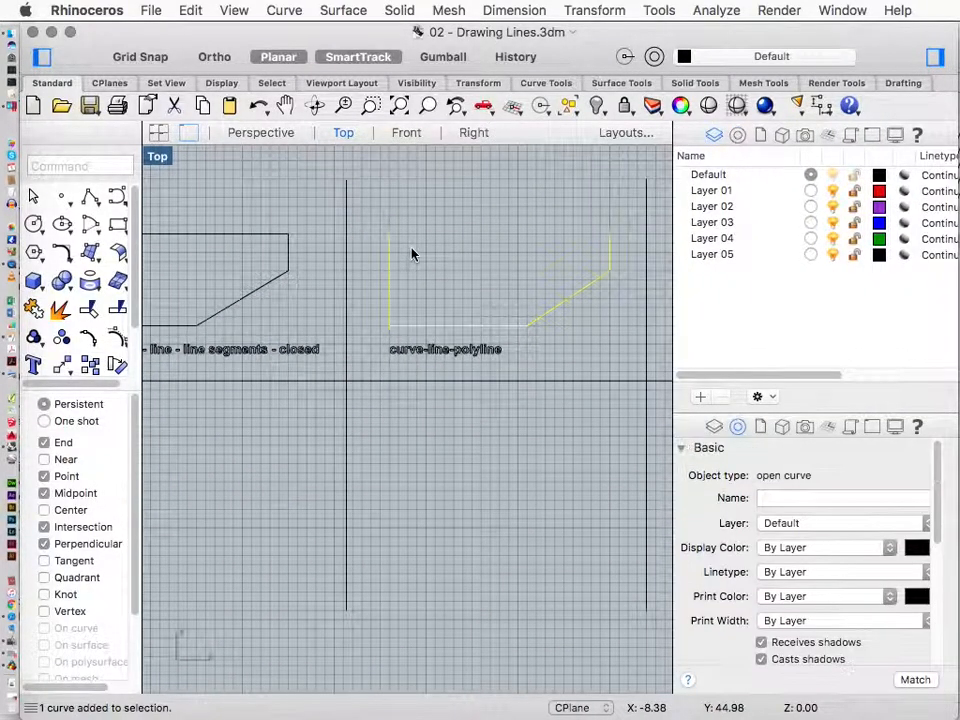
Examine the Drawing Lines and Utilizing Snaps example rows across the Top view
scroll(437, 262, "left", 10)
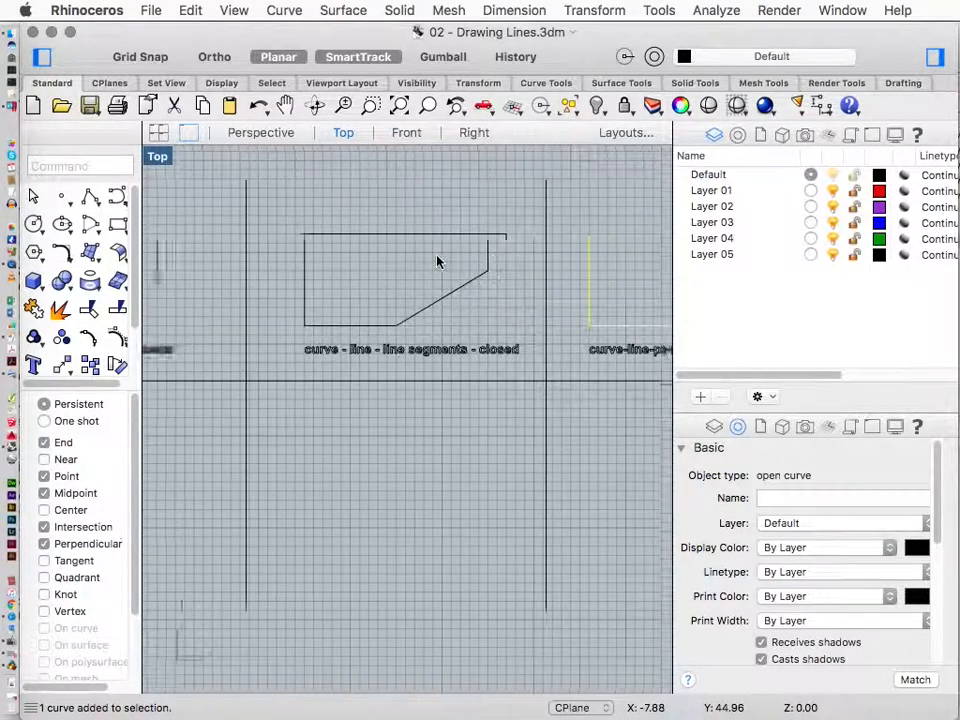
scroll(437, 262, "right", 20)
scroll(437, 264, "down", 5)
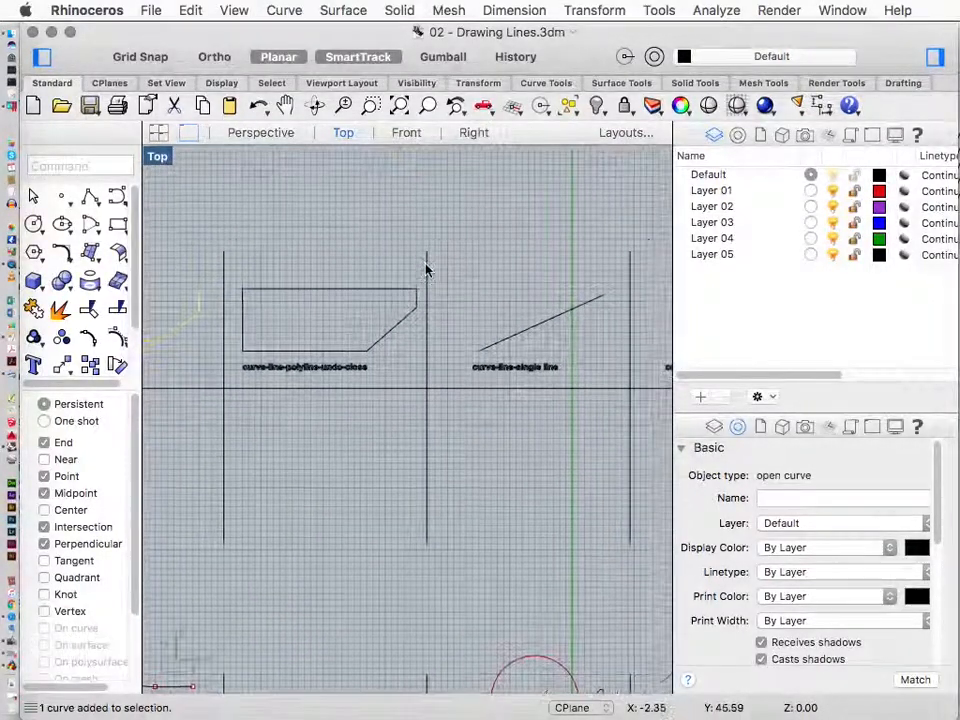
scroll(439, 337, "down", 5)
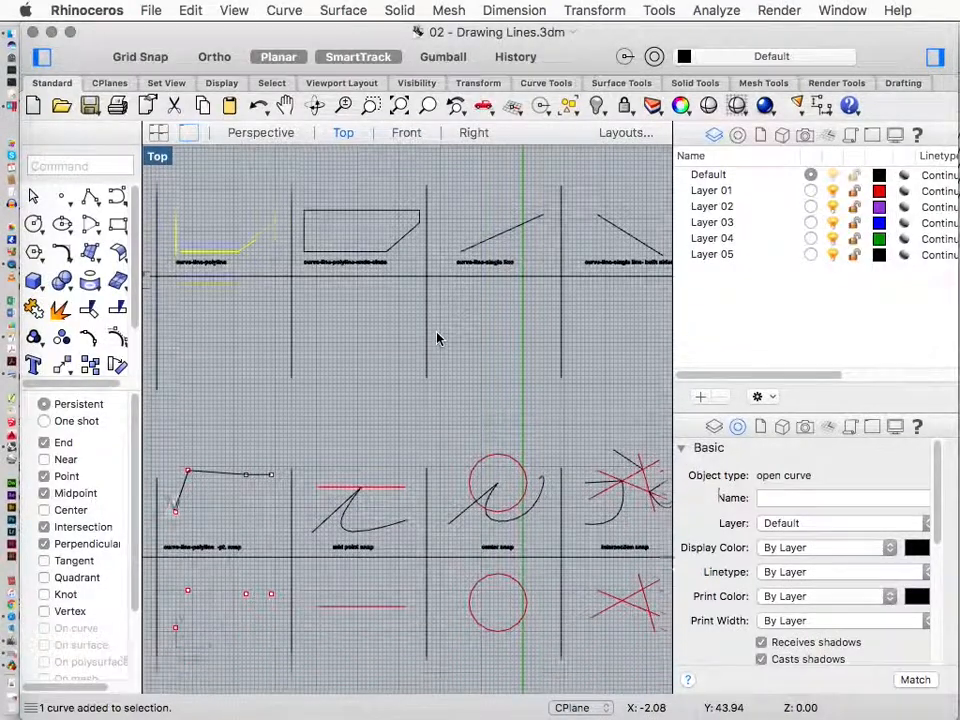
scroll(461, 378, "down", 5)
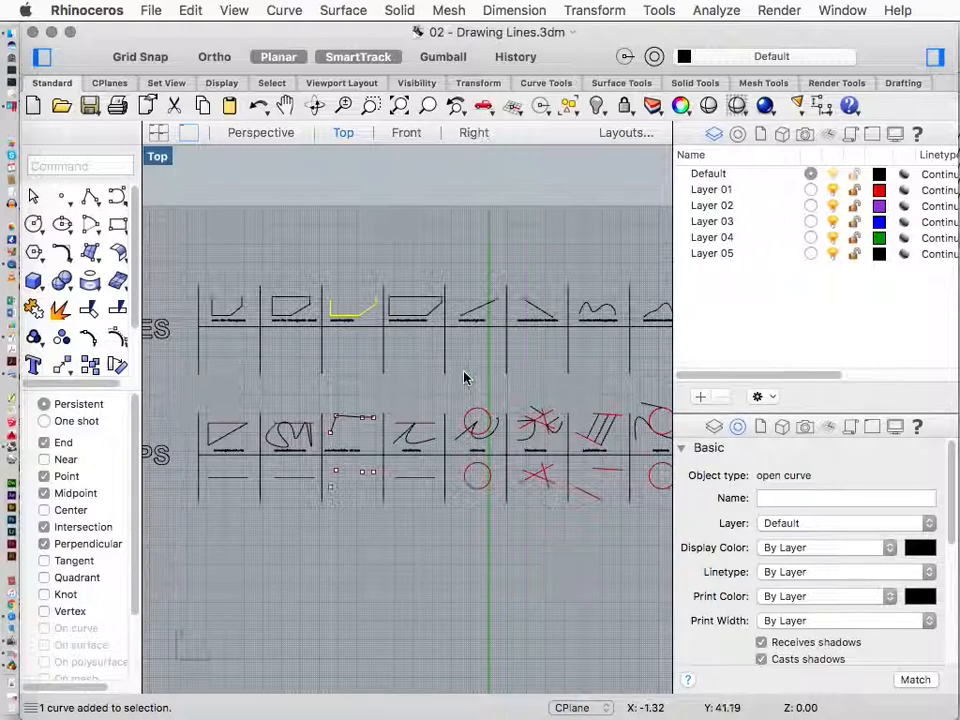
scroll(461, 378, "right", 5)
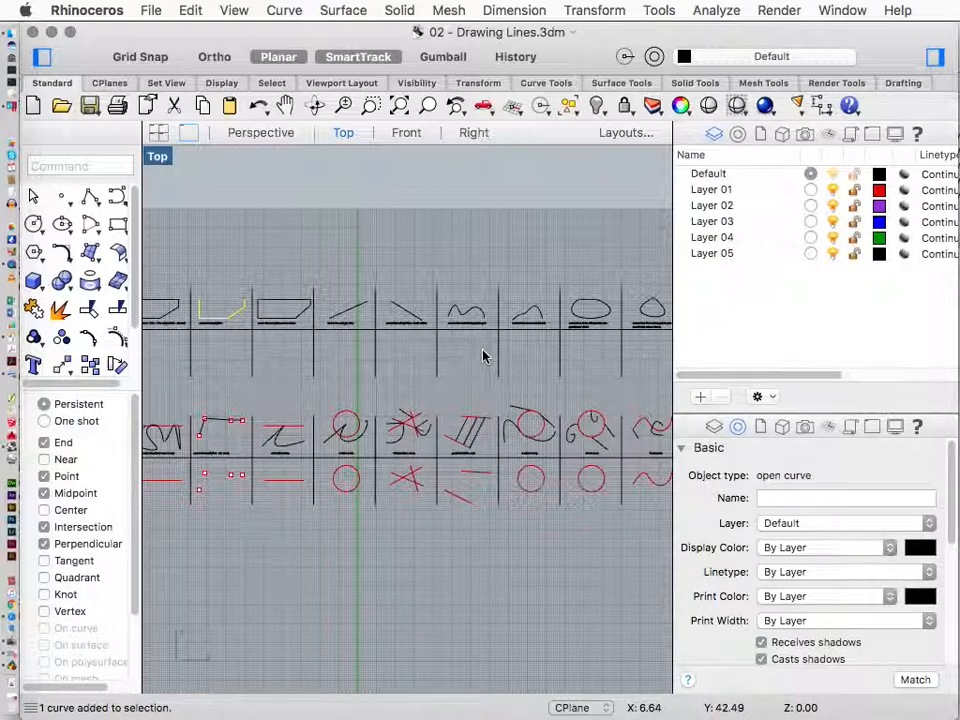
scroll(490, 357, "down", 5)
scroll(490, 357, "down", 2)
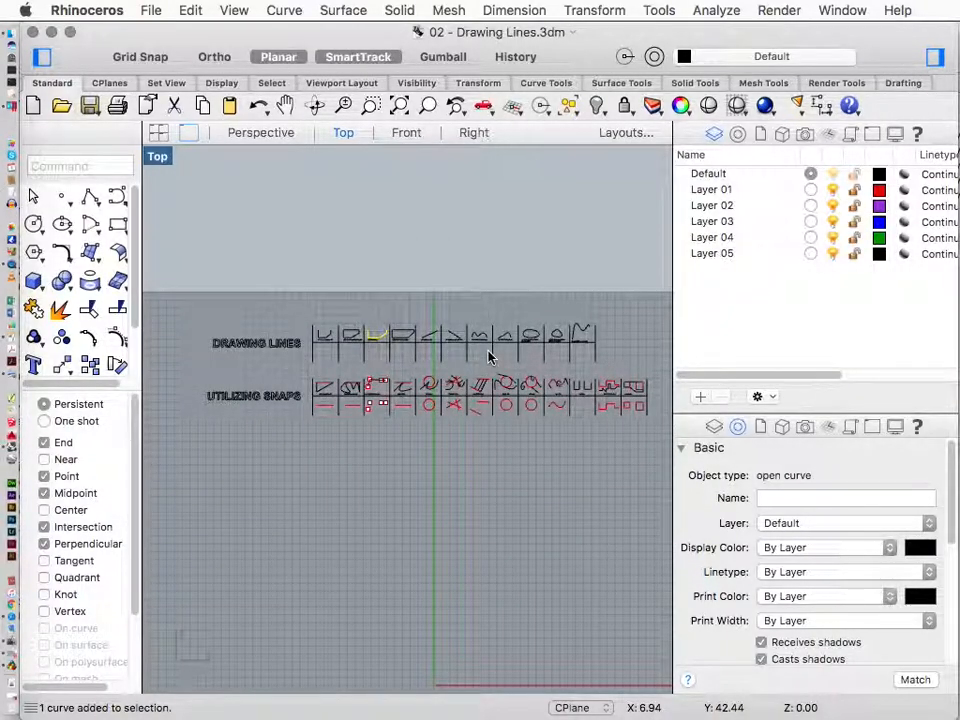